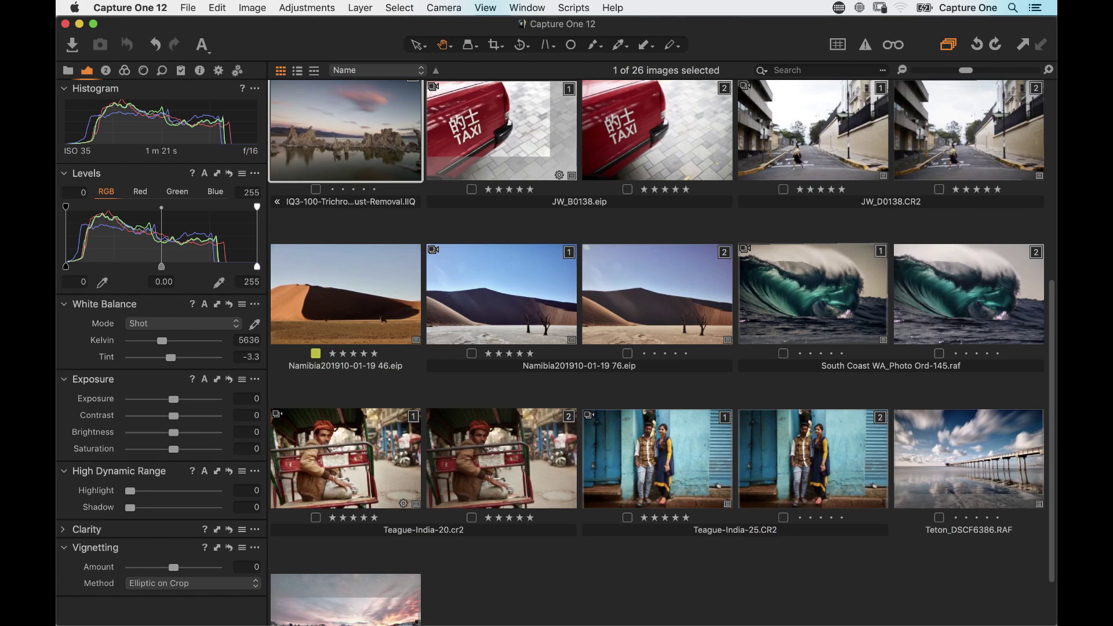
Step: Open the second variant of Teague-India-20.cr2 in the viewer and hide the browser
{"action": "scroll", "coordinate": [553, 294], "scroll_direction": "up", "scroll_amount": 5}
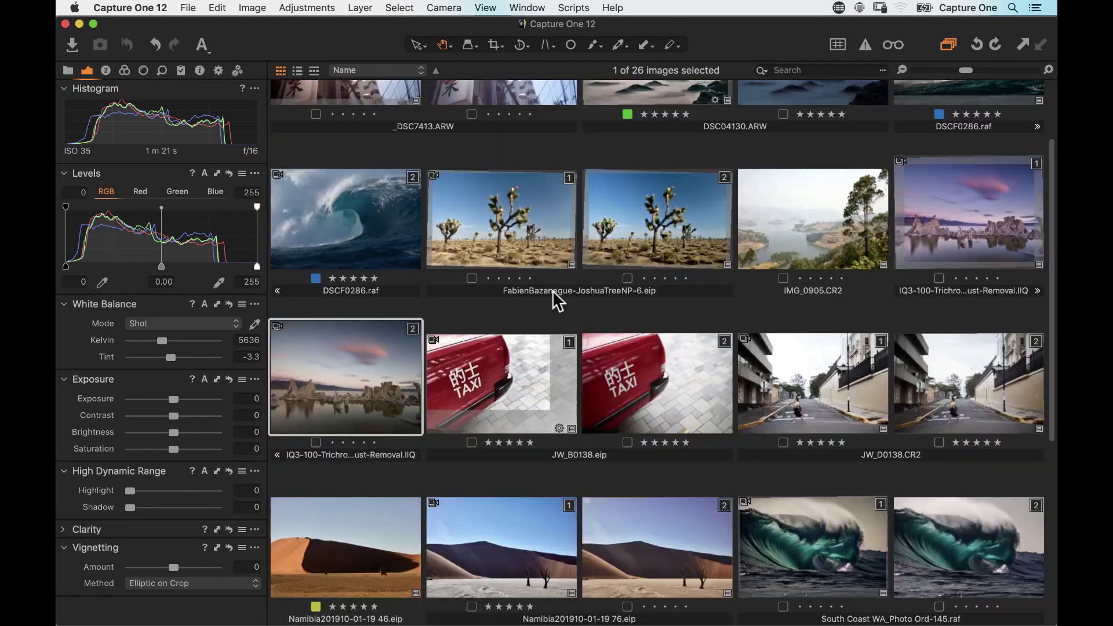
{"action": "scroll", "coordinate": [558, 300], "scroll_direction": "up", "scroll_amount": 2}
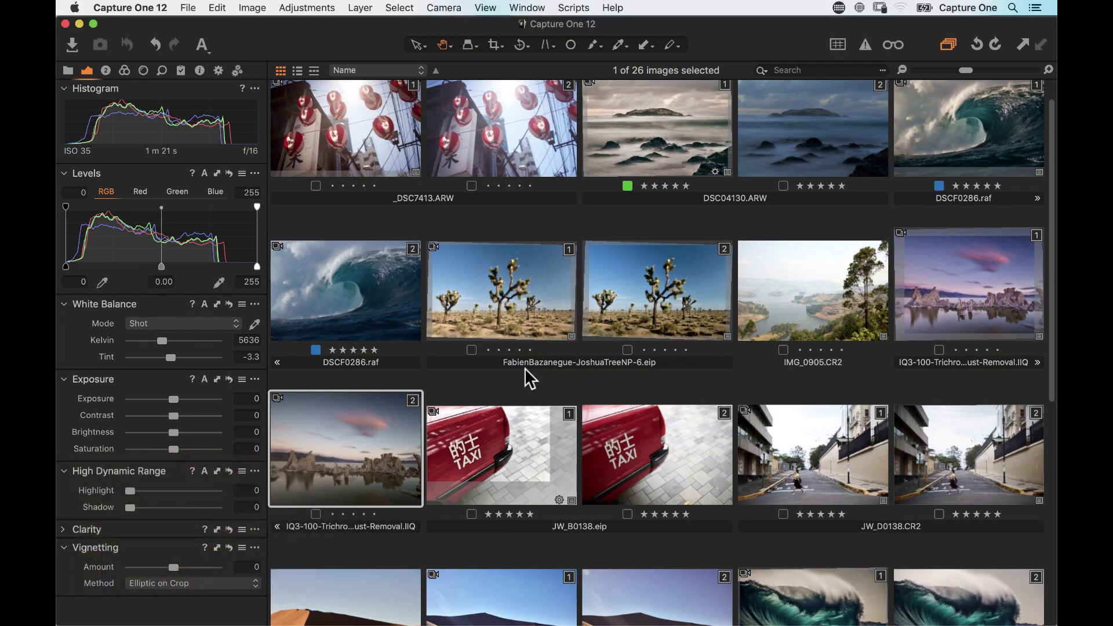
{"action": "scroll", "coordinate": [622, 368], "scroll_direction": "down", "scroll_amount": 10}
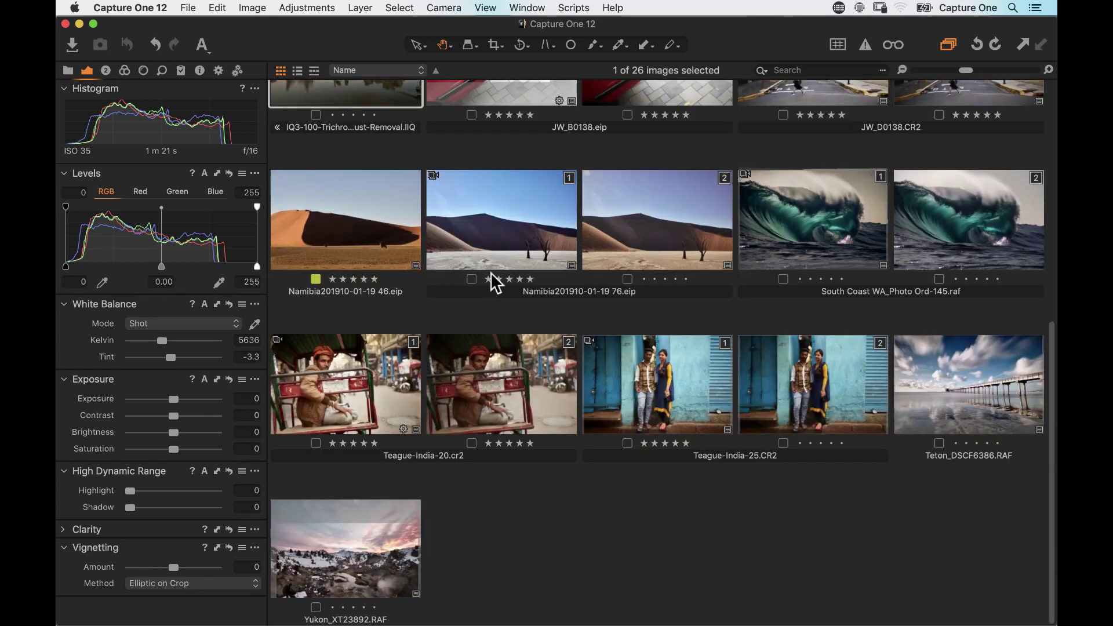
{"action": "left_click", "coordinate": [499, 382]}
{"action": "double_click", "coordinate": [499, 382]}
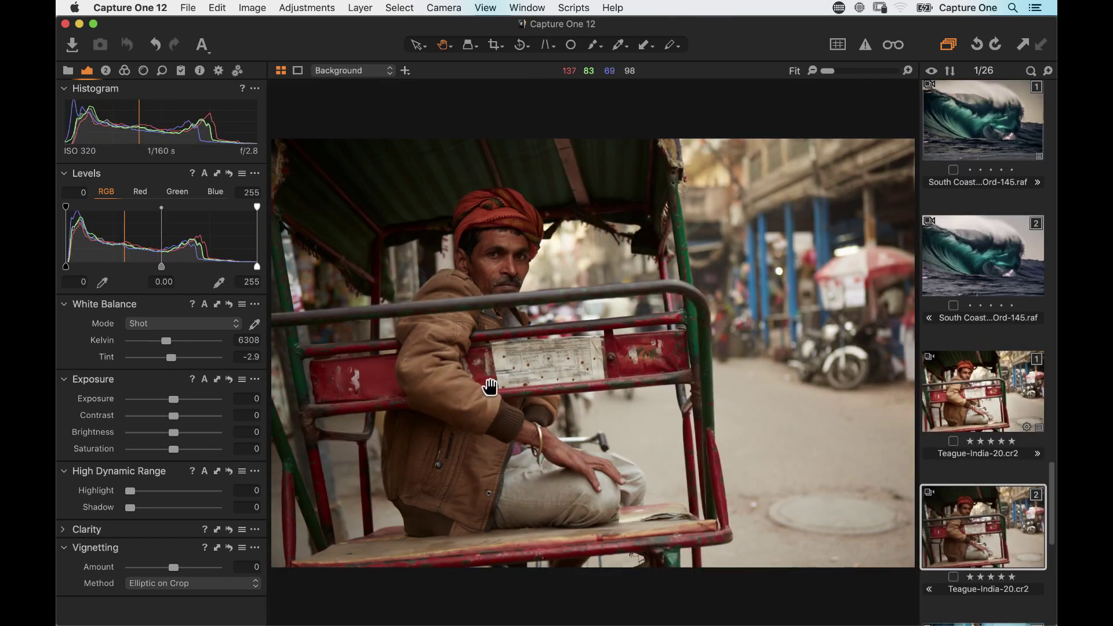
{"action": "left_click", "coordinate": [486, 8]}
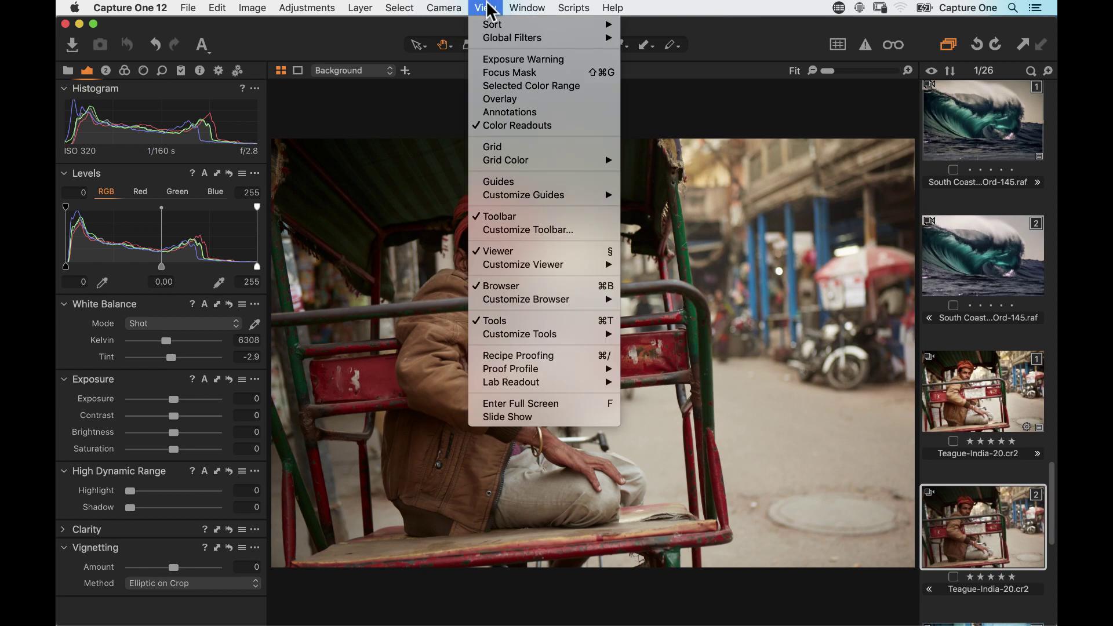
{"action": "left_click", "coordinate": [529, 287]}
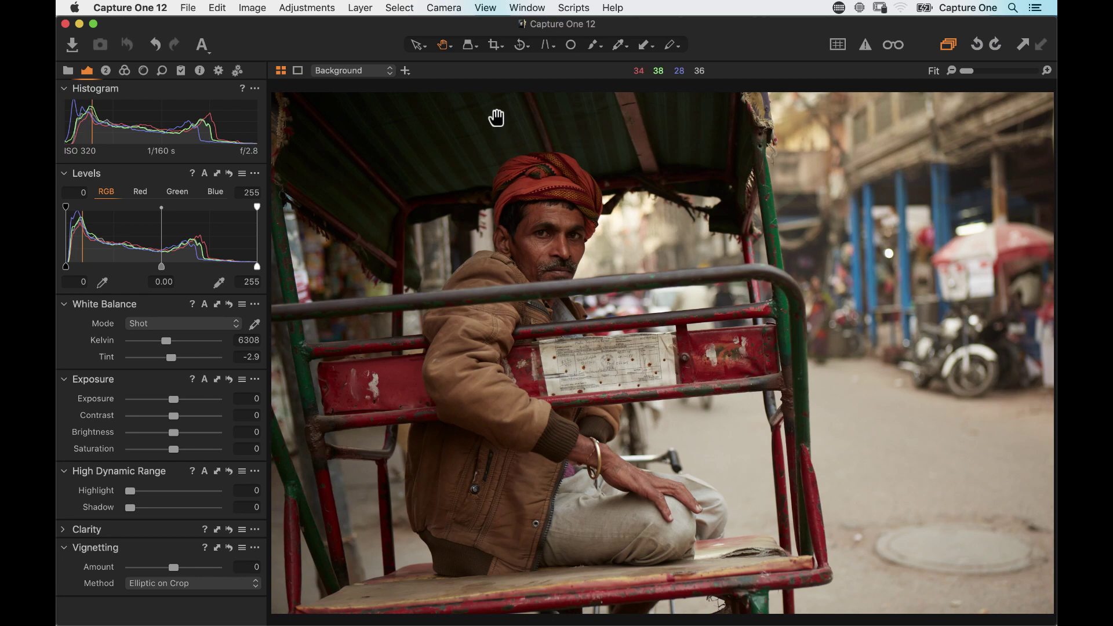
Step: Crop a strip off the upper edge of the photo, leaving about 19.20 x 12.27 in with an unconstrained ratio
{"action": "left_click", "coordinate": [494, 44]}
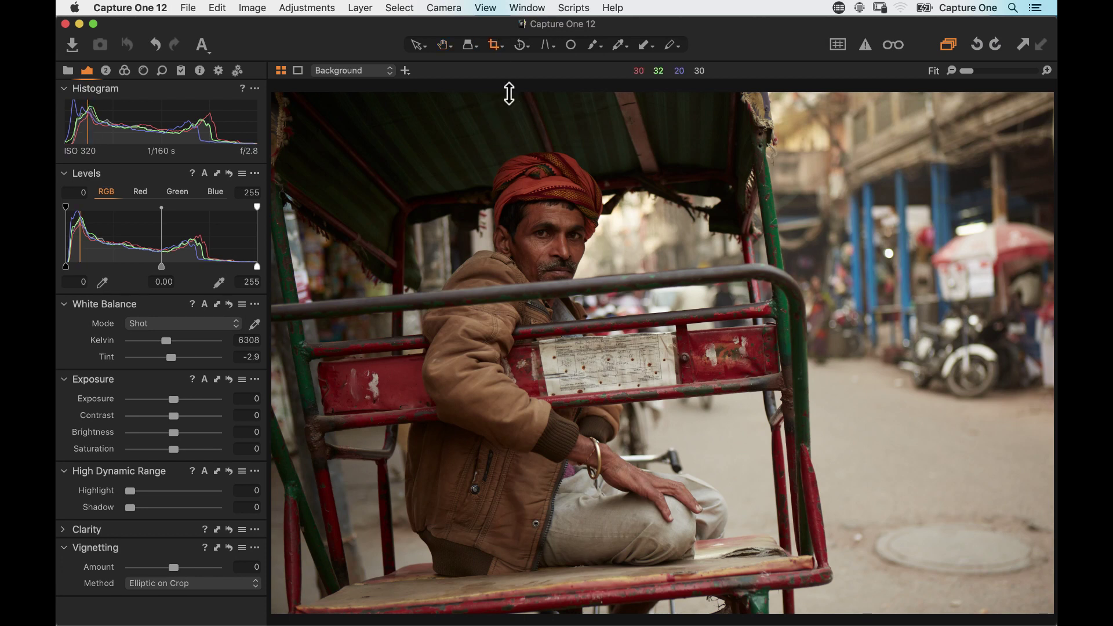
{"action": "left_click_drag", "start_coordinate": [510, 107], "coordinate": [509, 111]}
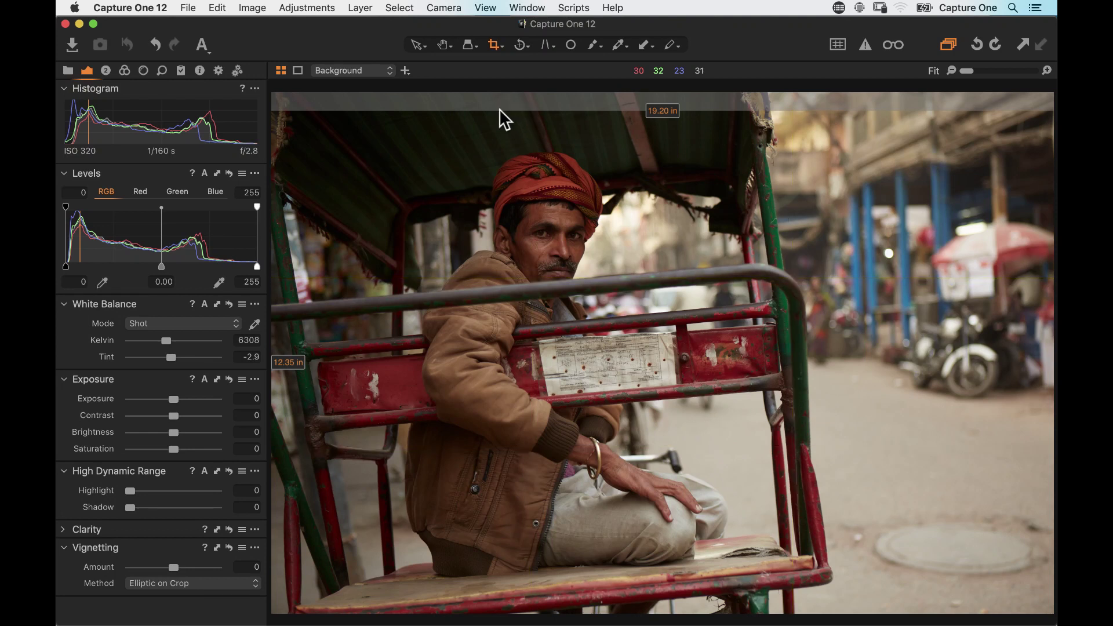
{"action": "left_click", "coordinate": [143, 72]}
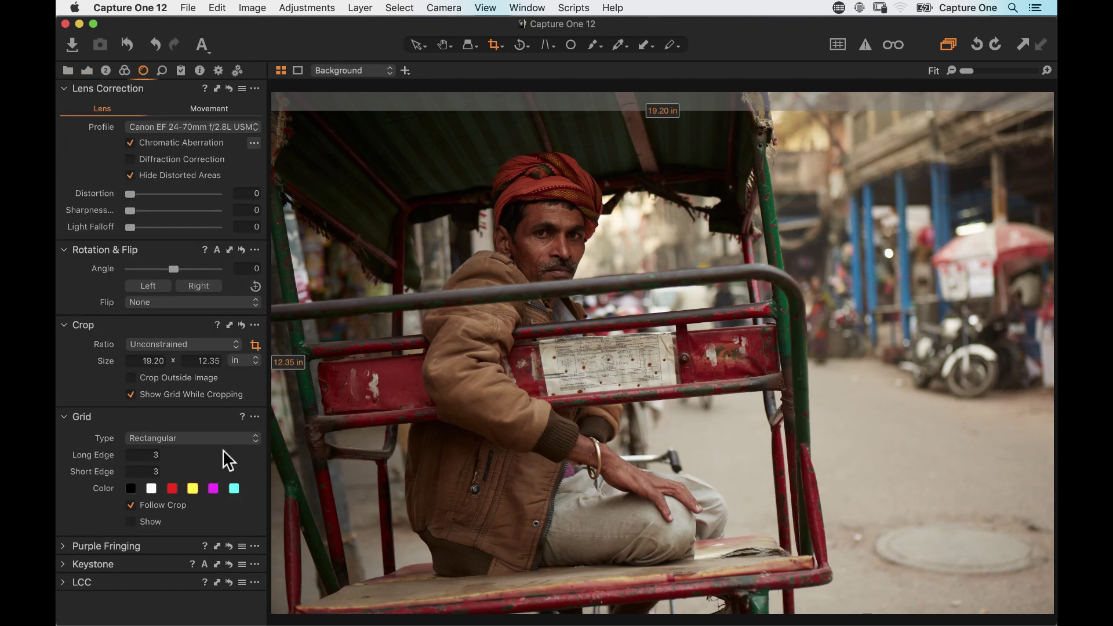
{"action": "left_click_drag", "start_coordinate": [100, 419], "coordinate": [119, 419]}
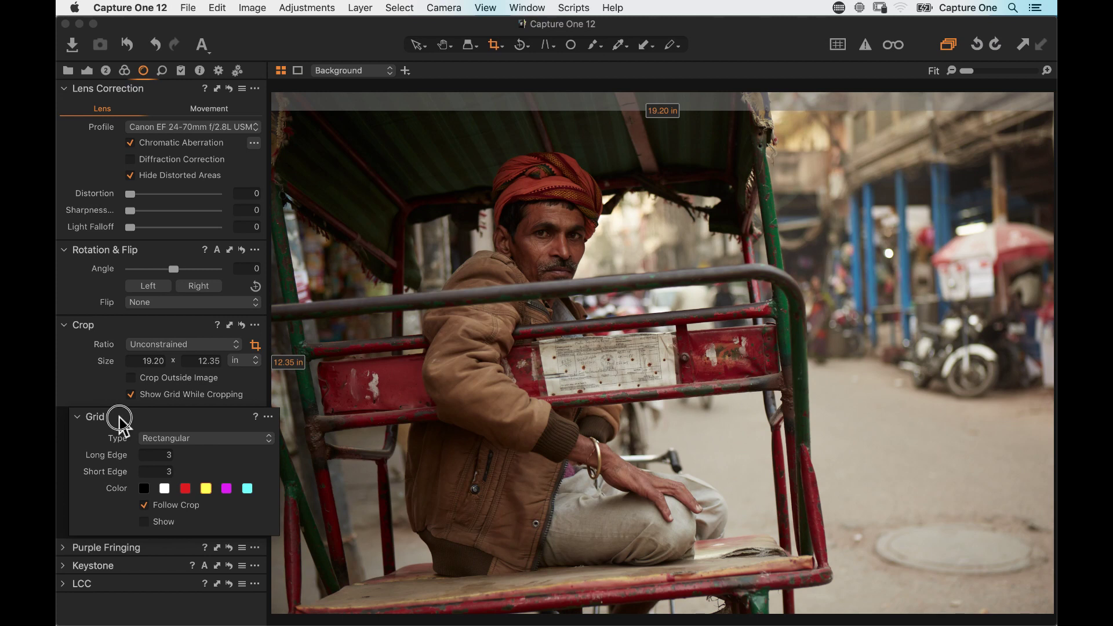
{"action": "left_click_drag", "start_coordinate": [118, 417], "coordinate": [107, 423]}
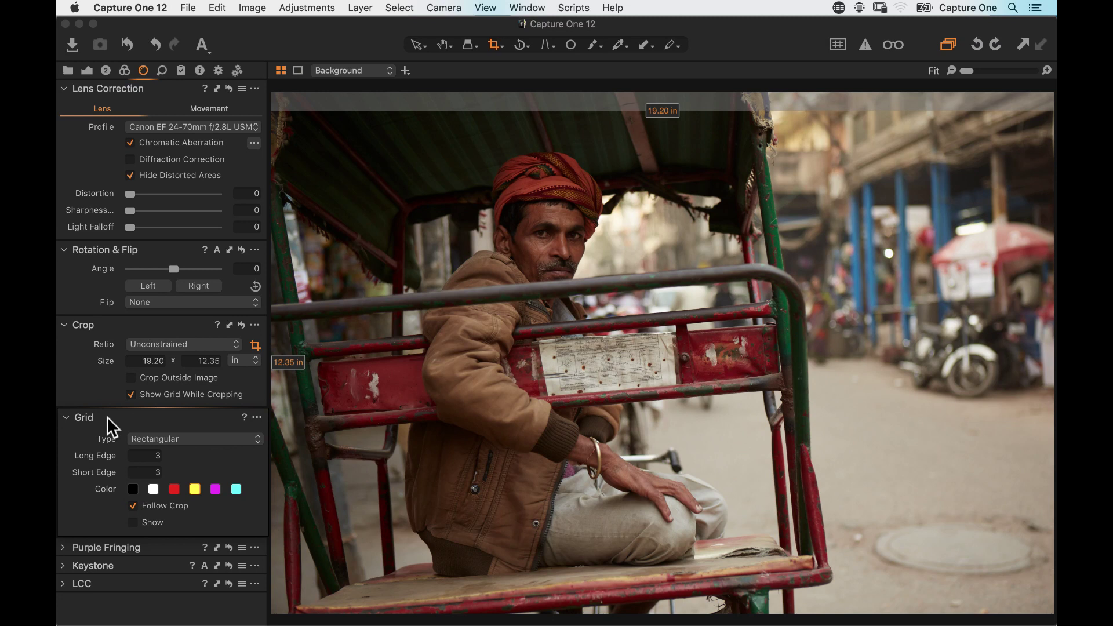
{"action": "left_click_drag", "start_coordinate": [466, 110], "coordinate": [463, 113]}
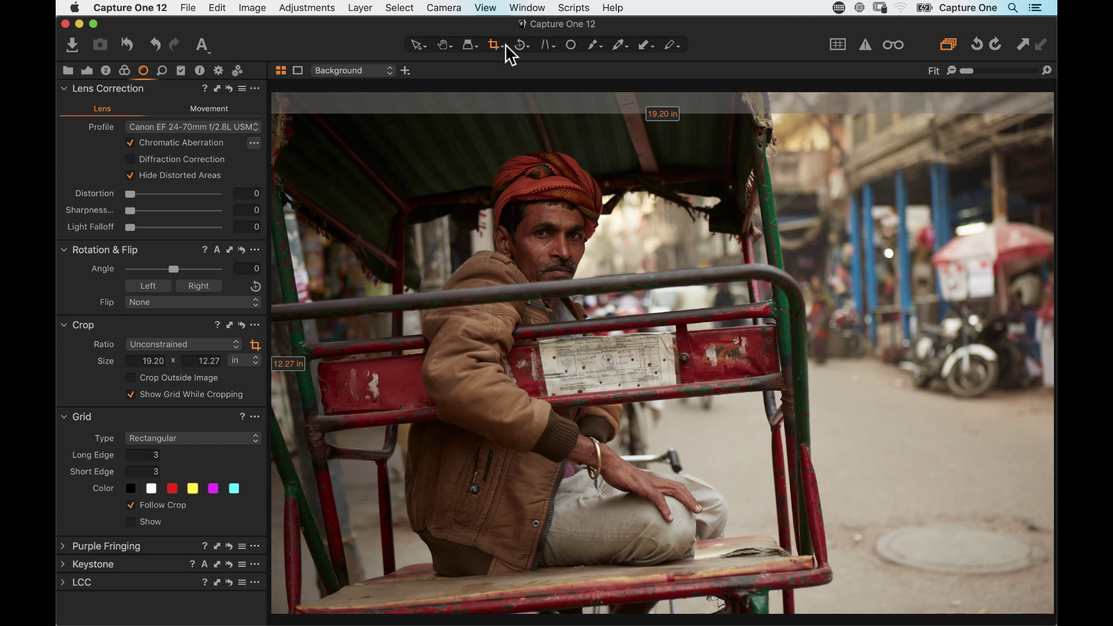
{"action": "left_click", "coordinate": [444, 45]}
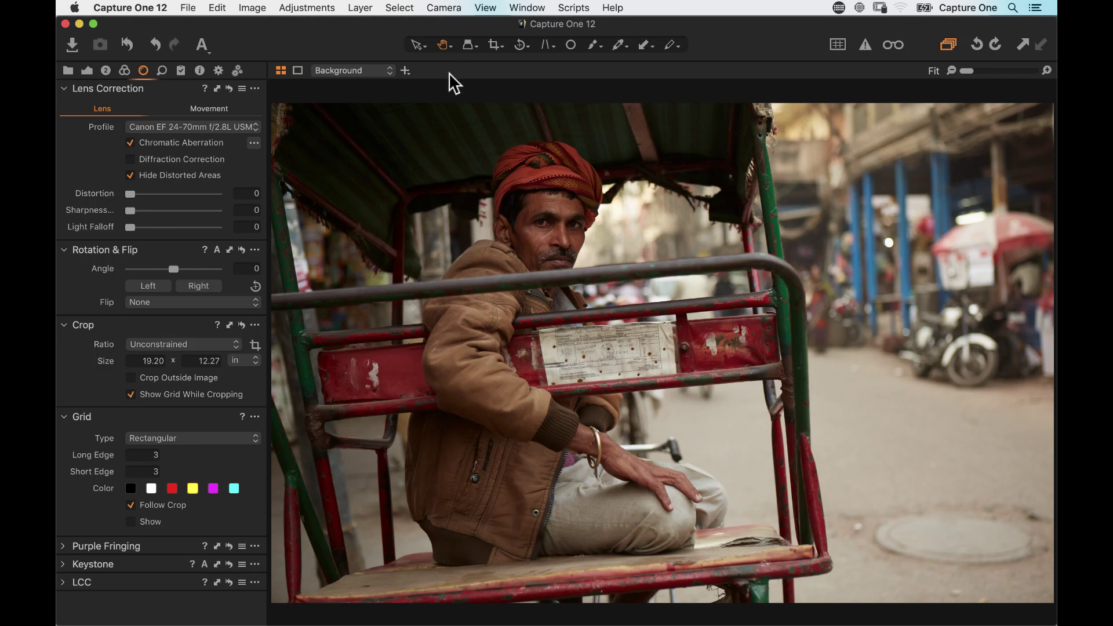
{"action": "left_click", "coordinate": [186, 439]}
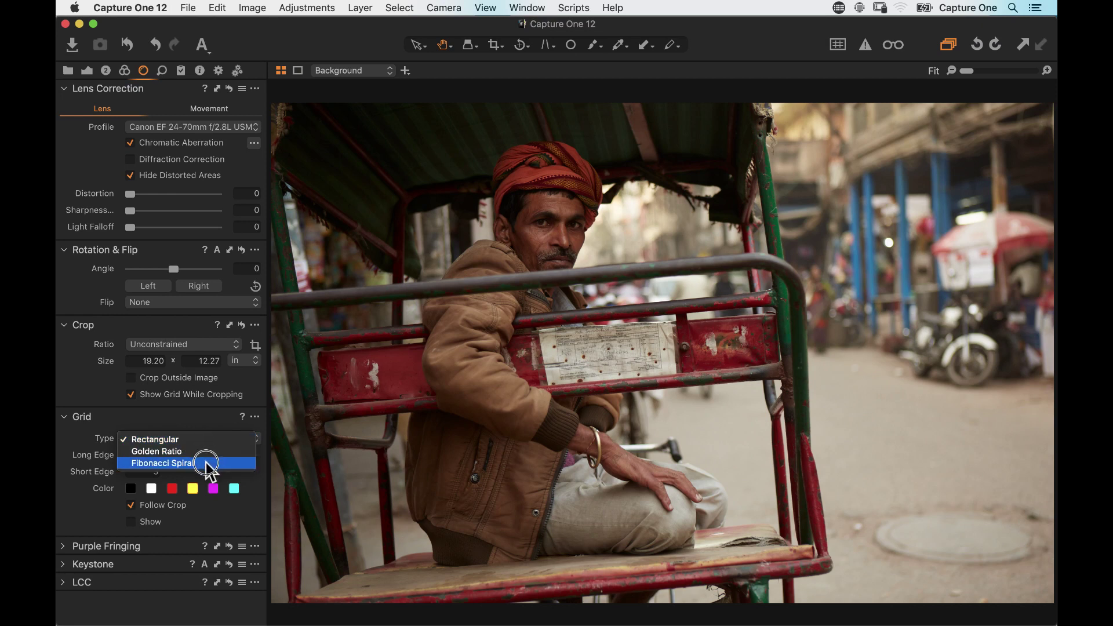
{"action": "left_click", "coordinate": [165, 409]}
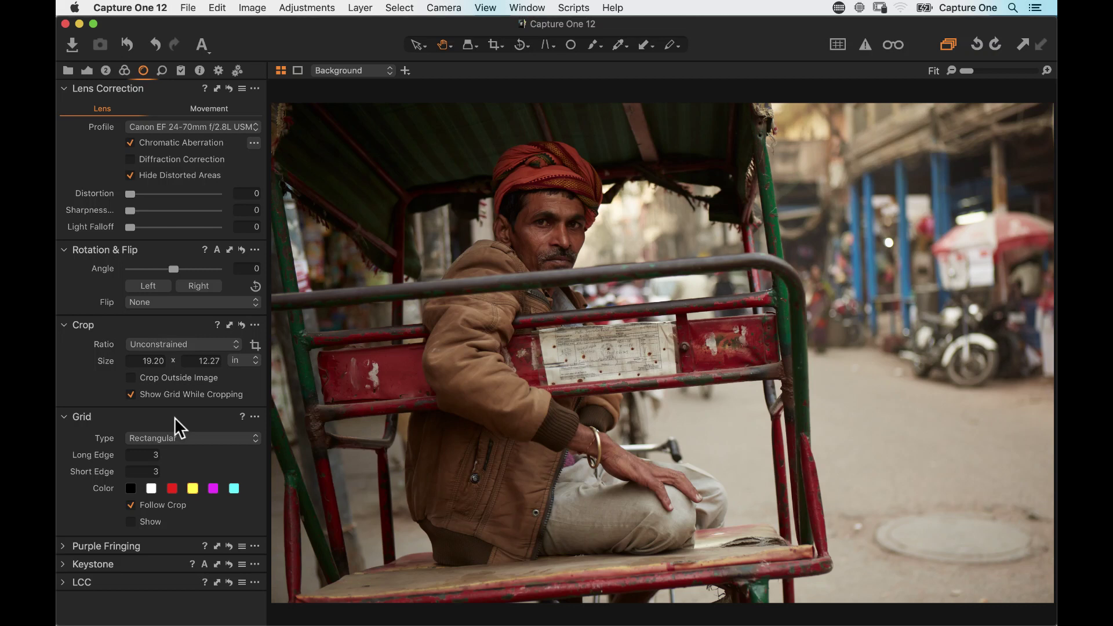
Step: Set the photo's exposure to 0.55 and auto-adjust its levels, with the shadow input level at 6
{"action": "left_click", "coordinate": [87, 71]}
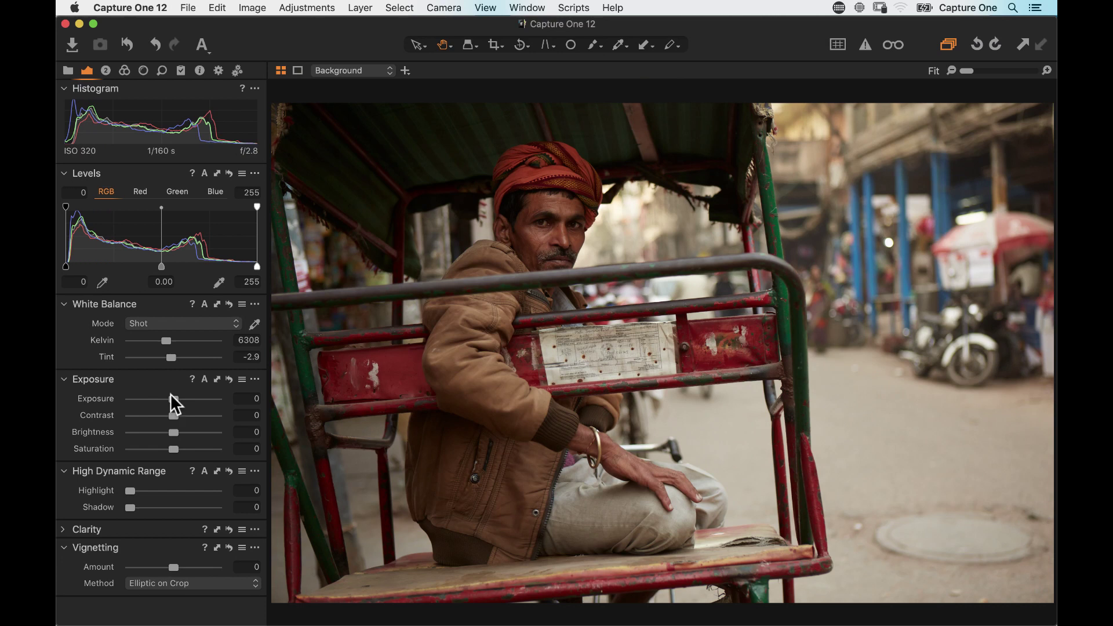
{"action": "left_click_drag", "start_coordinate": [172, 398], "coordinate": [179, 399]}
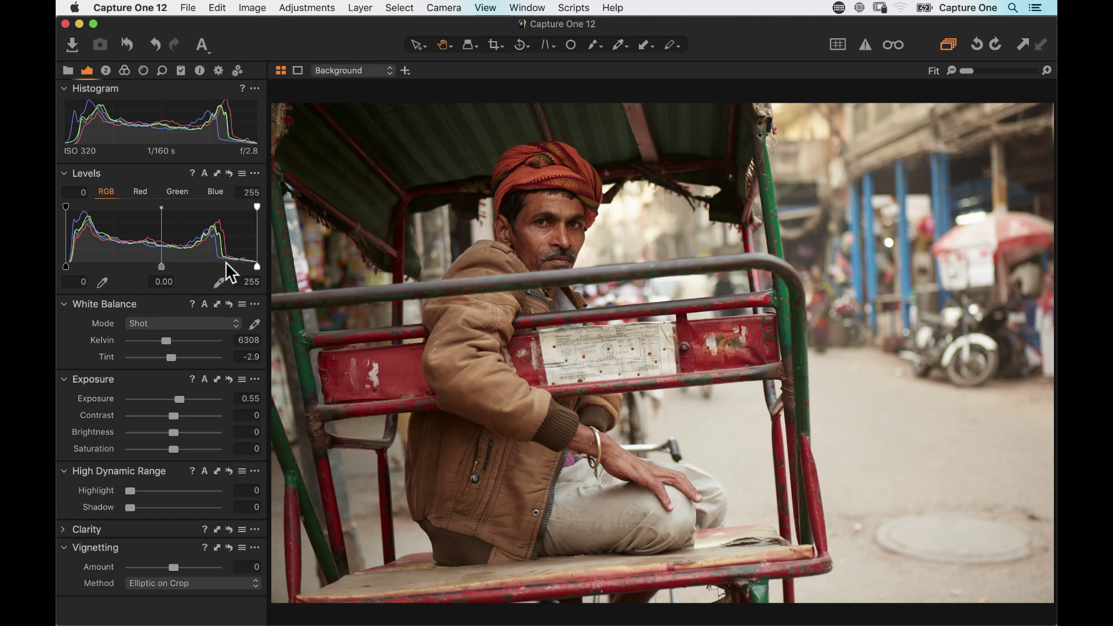
{"action": "left_click", "coordinate": [205, 173]}
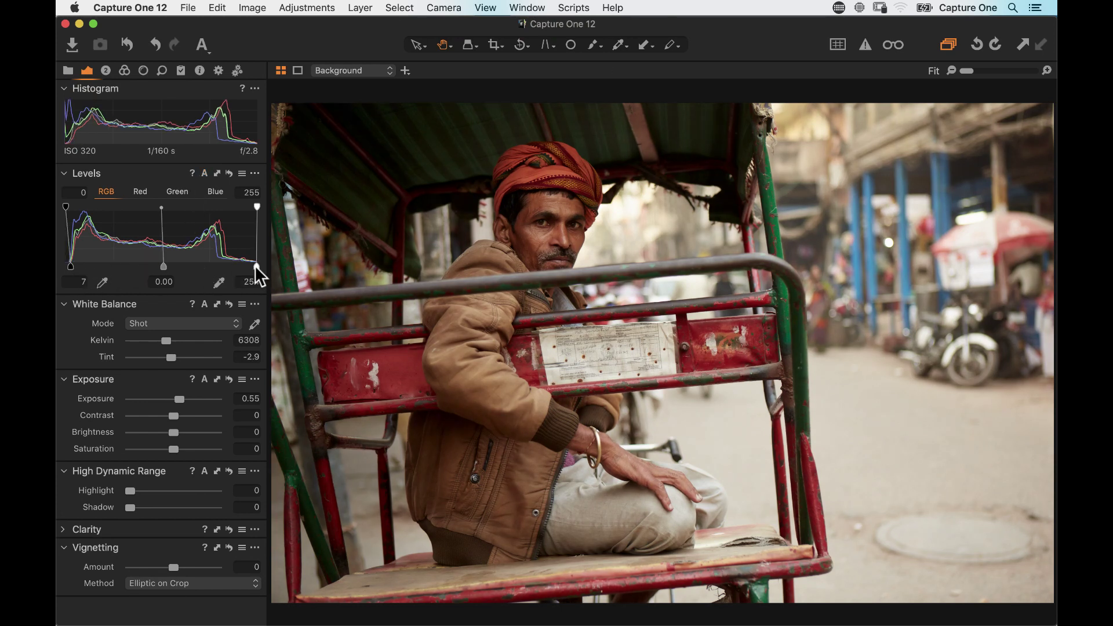
{"action": "left_click", "coordinate": [70, 266]}
{"action": "left_click_drag", "start_coordinate": [70, 266], "coordinate": [70, 266]}
Step: Examine the options for adding a tool tab and compare the Exposure tool set with the custom set holding the Layers tool
{"action": "left_click", "coordinate": [106, 71]}
{"action": "left_click", "coordinate": [89, 72]}
{"action": "right_click", "coordinate": [250, 69]}
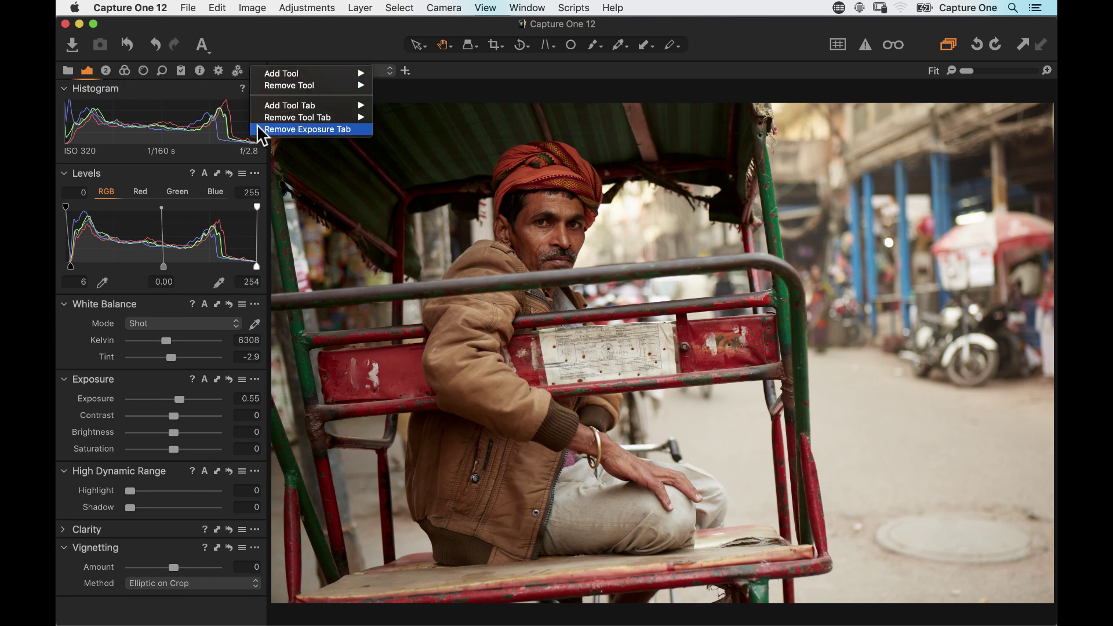
{"action": "mouse_move", "coordinate": [257, 107]}
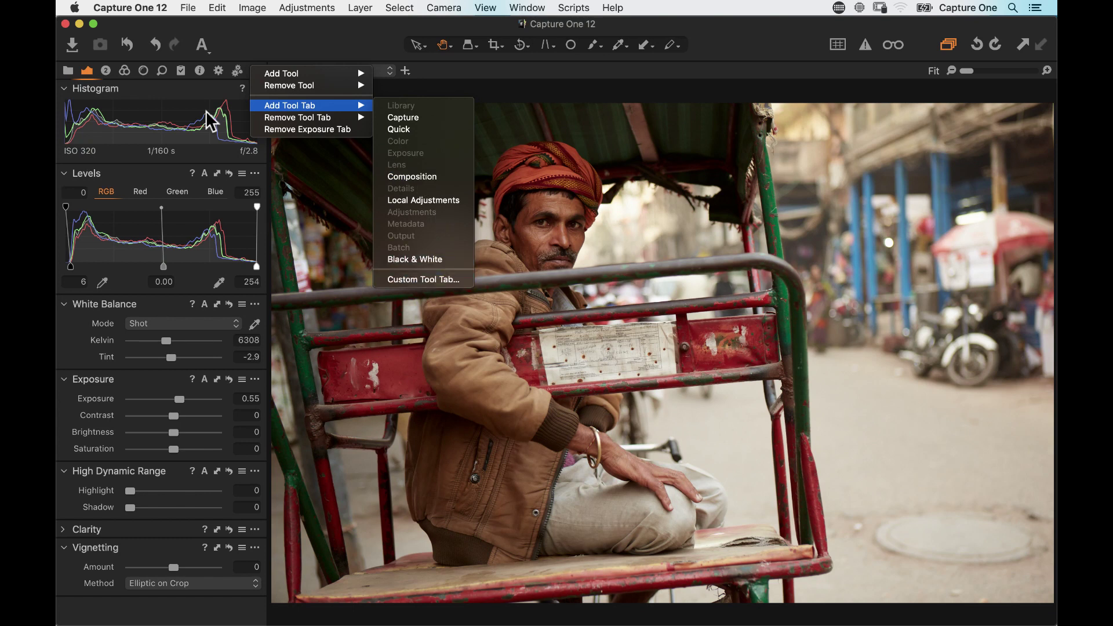
{"action": "left_click", "coordinate": [110, 75]}
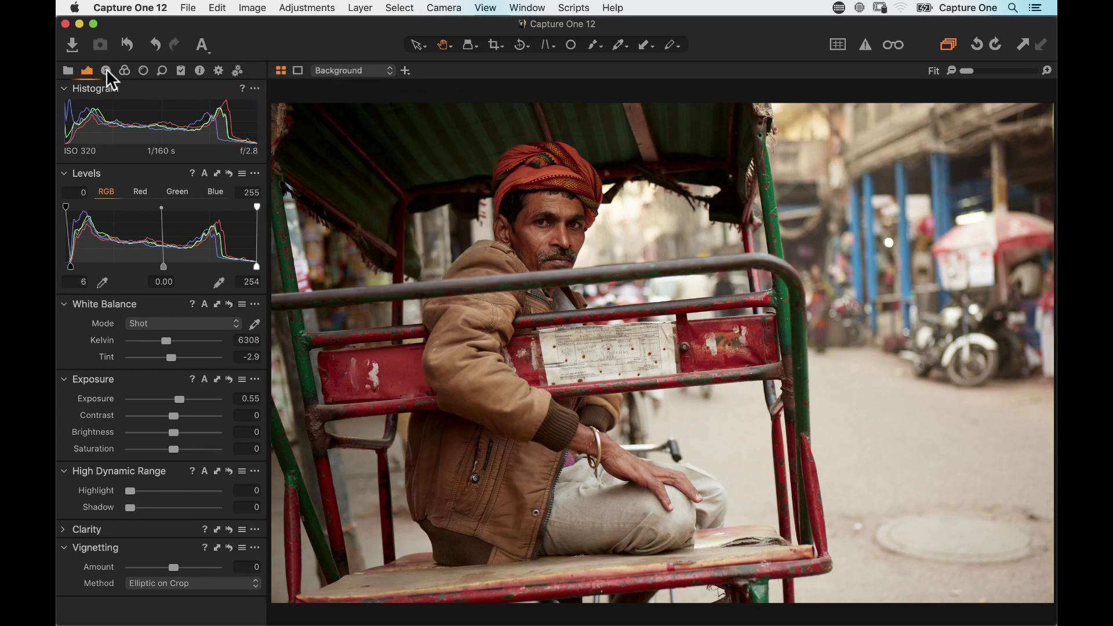
{"action": "left_click", "coordinate": [106, 72]}
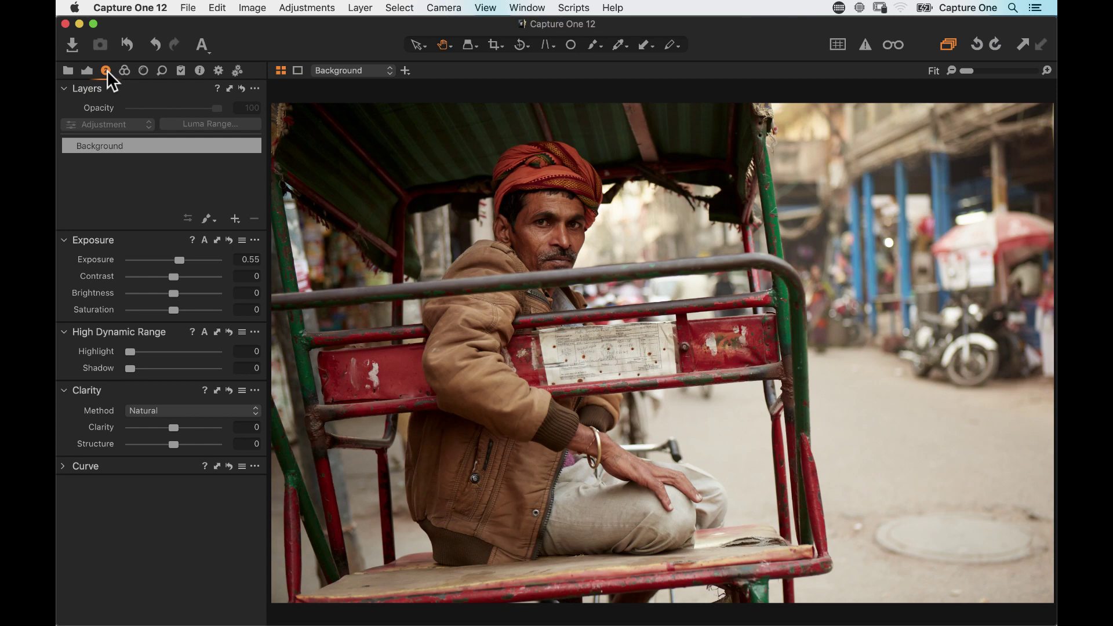
{"action": "left_click", "coordinate": [87, 70]}
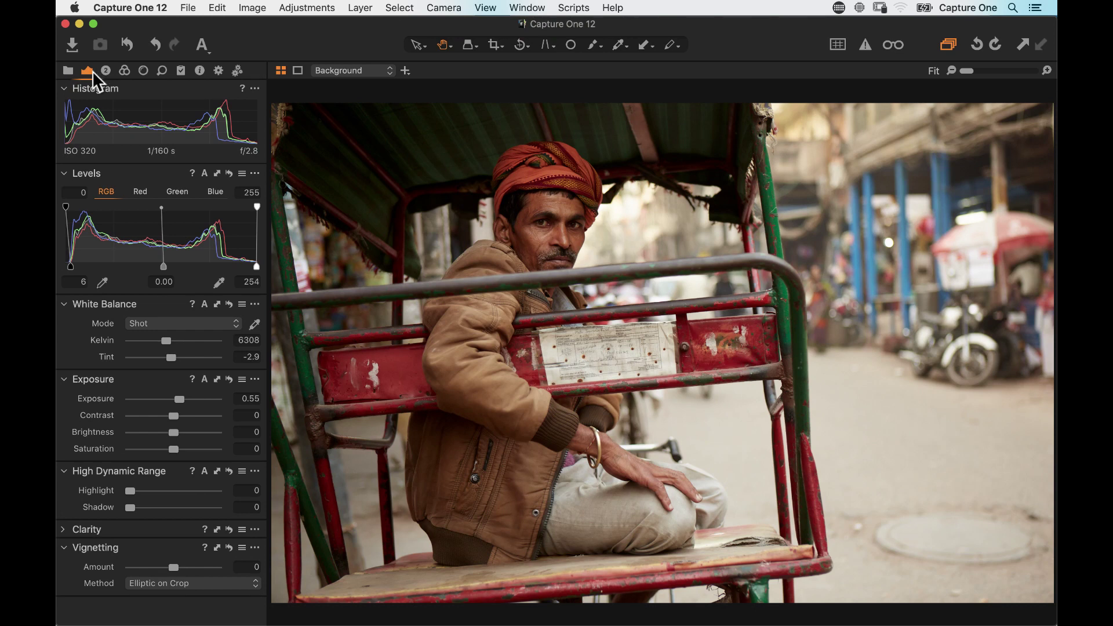
{"action": "left_click", "coordinate": [106, 69]}
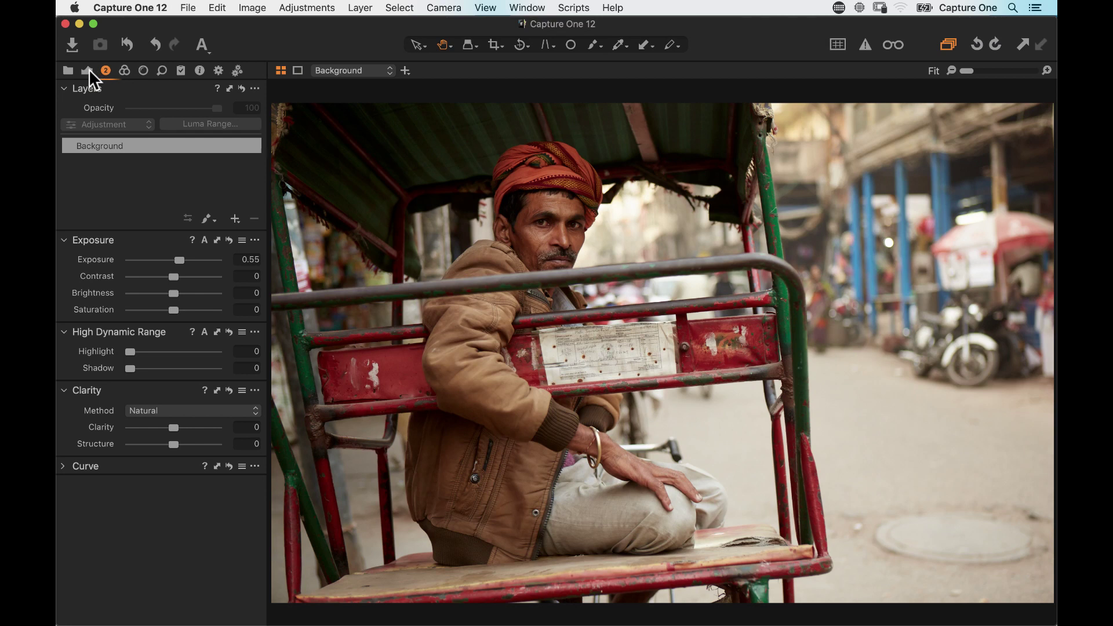
{"action": "left_click", "coordinate": [88, 70]}
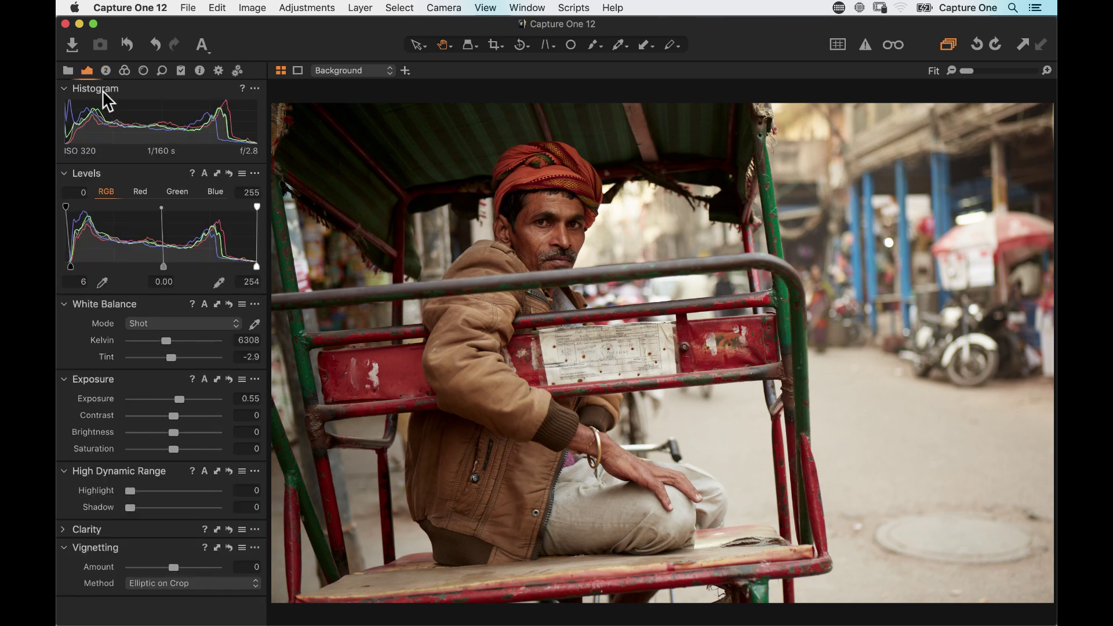
Step: Add a new adjustment layer named "Grad Right"
{"action": "left_click", "coordinate": [106, 70]}
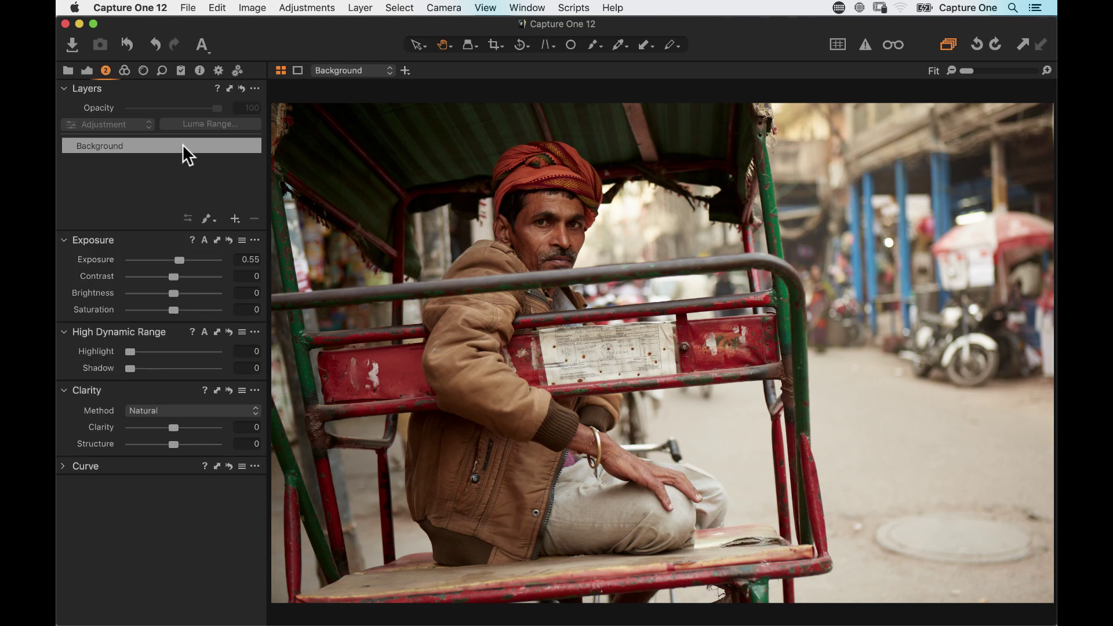
{"action": "left_click", "coordinate": [234, 218]}
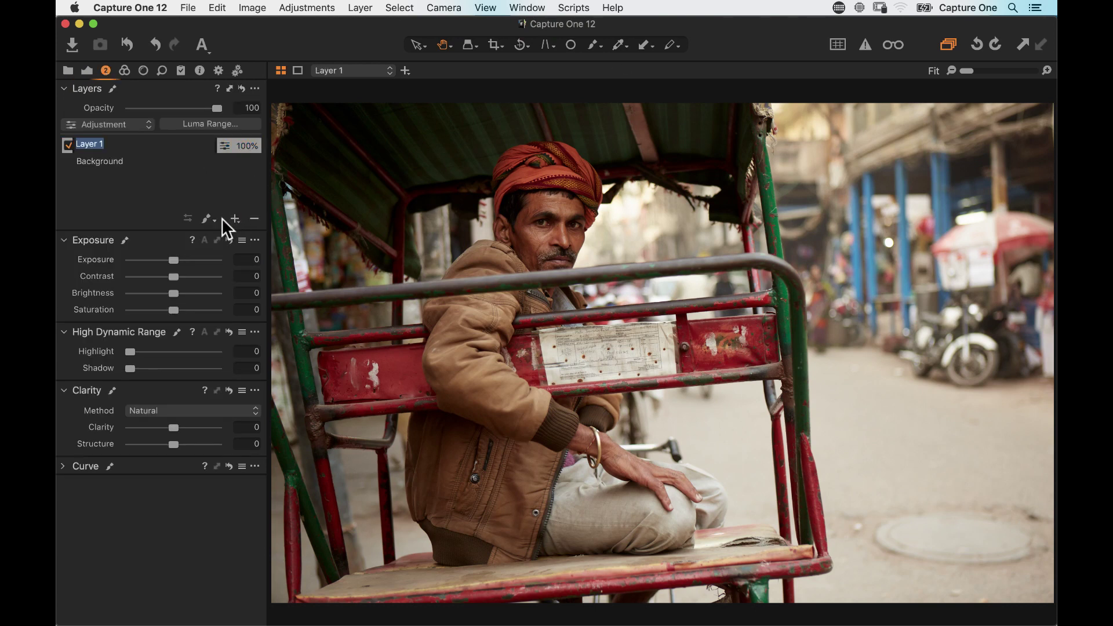
{"action": "type", "text": "Grad Right"}
{"action": "key", "text": "Return"}
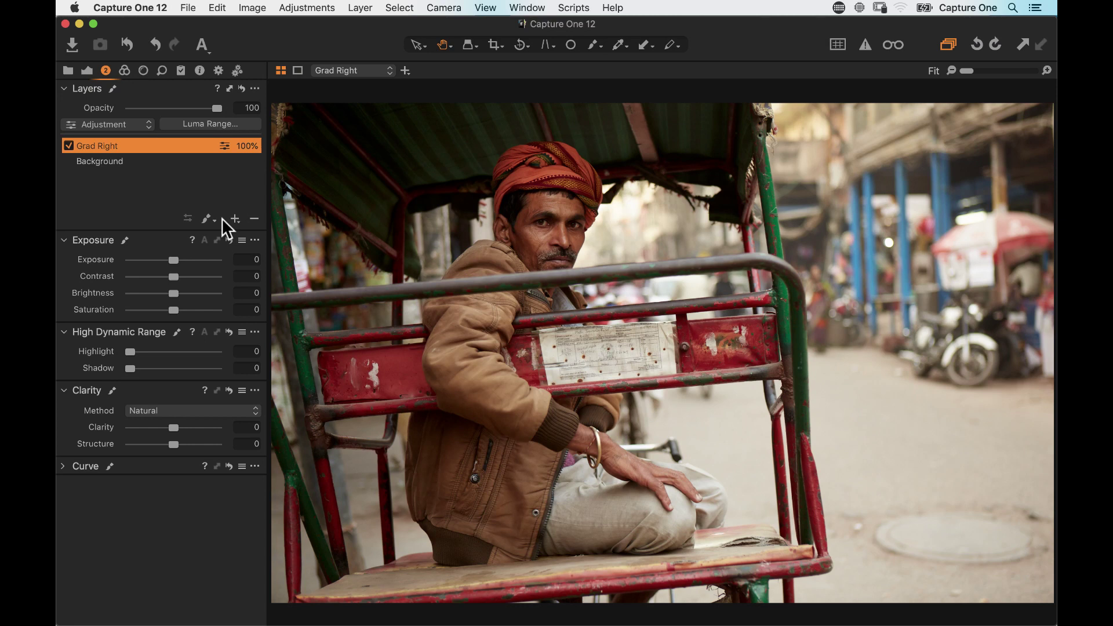
Step: Draw a linear gradient mask on the Grad Right layer, fading from the photo's right edge toward the man, and check the mask overlay
{"action": "mouse_move", "coordinate": [213, 220]}
{"action": "left_mouse_down"}
{"action": "mouse_move", "coordinate": [223, 259]}
{"action": "mouse_move", "coordinate": [351, 256]}
{"action": "left_mouse_up"}
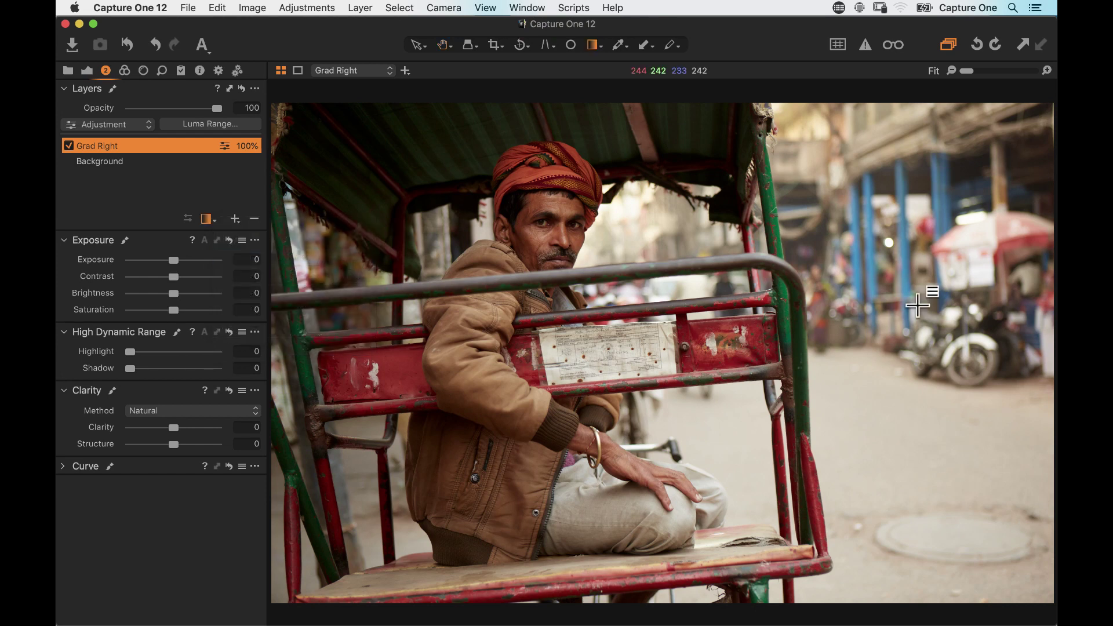
{"action": "left_click", "coordinate": [992, 313]}
{"action": "left_click_drag", "start_coordinate": [992, 312], "coordinate": [497, 327]}
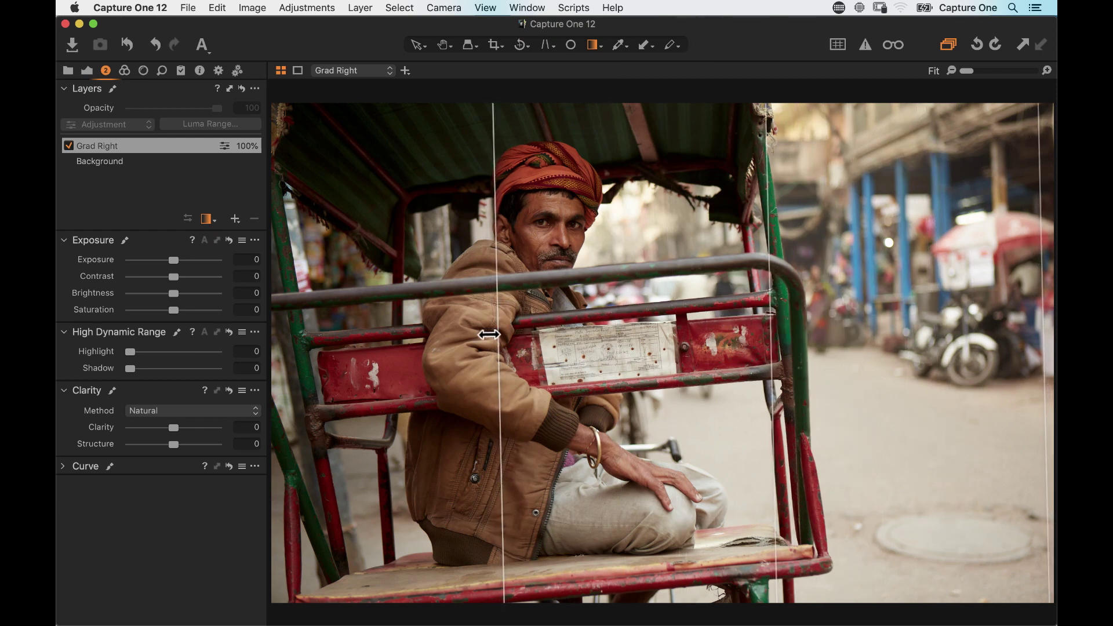
{"action": "key", "text": "m"}
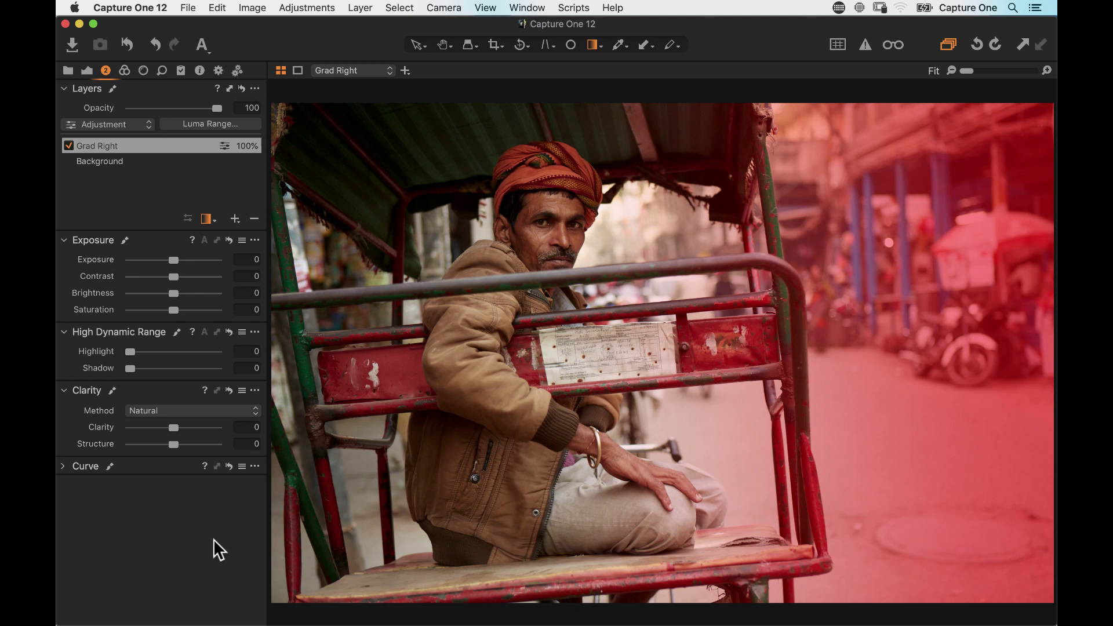
{"action": "key", "text": "m"}
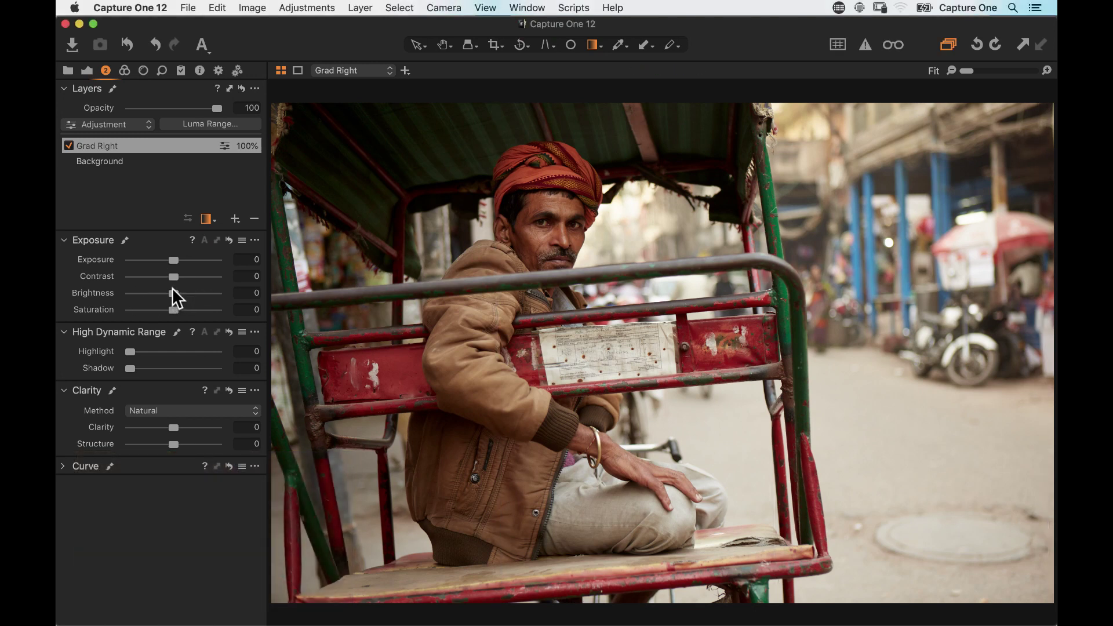
Step: Lower the Grad Right layer's brightness to -13 and set the Background layer's exposure to 1.02
{"action": "left_click_drag", "start_coordinate": [172, 291], "coordinate": [162, 294]}
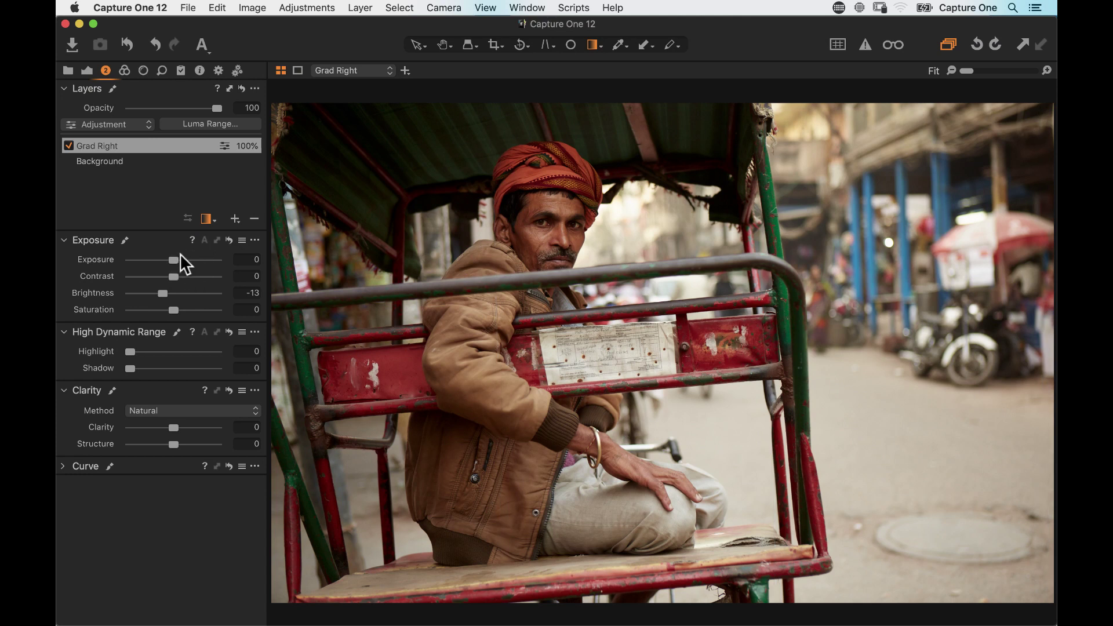
{"action": "left_click", "coordinate": [129, 161]}
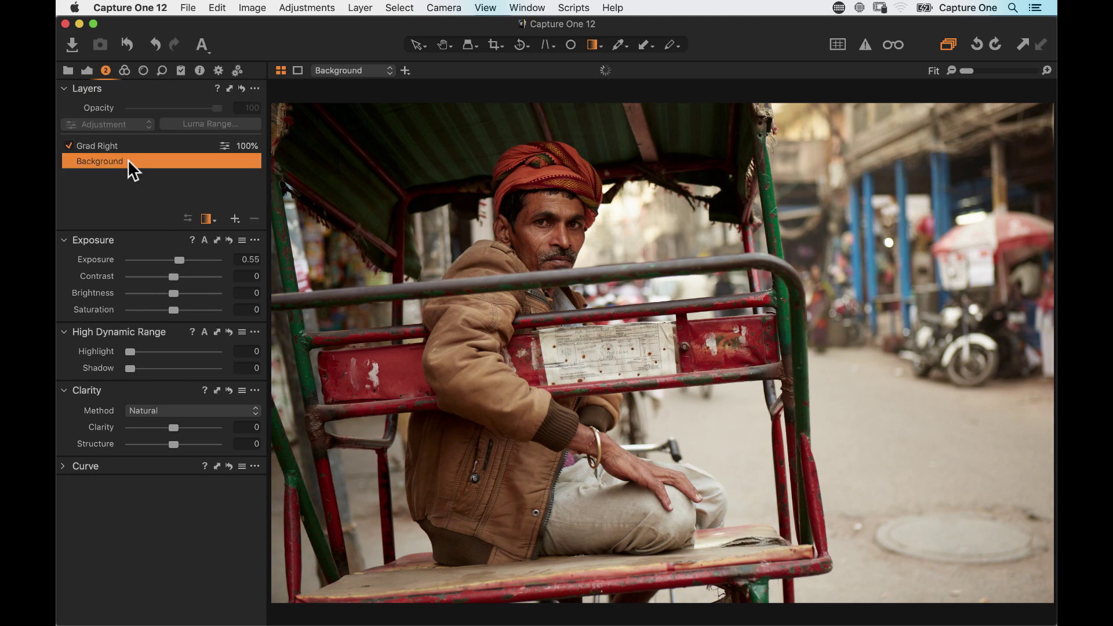
{"action": "left_click_drag", "start_coordinate": [180, 259], "coordinate": [186, 260]}
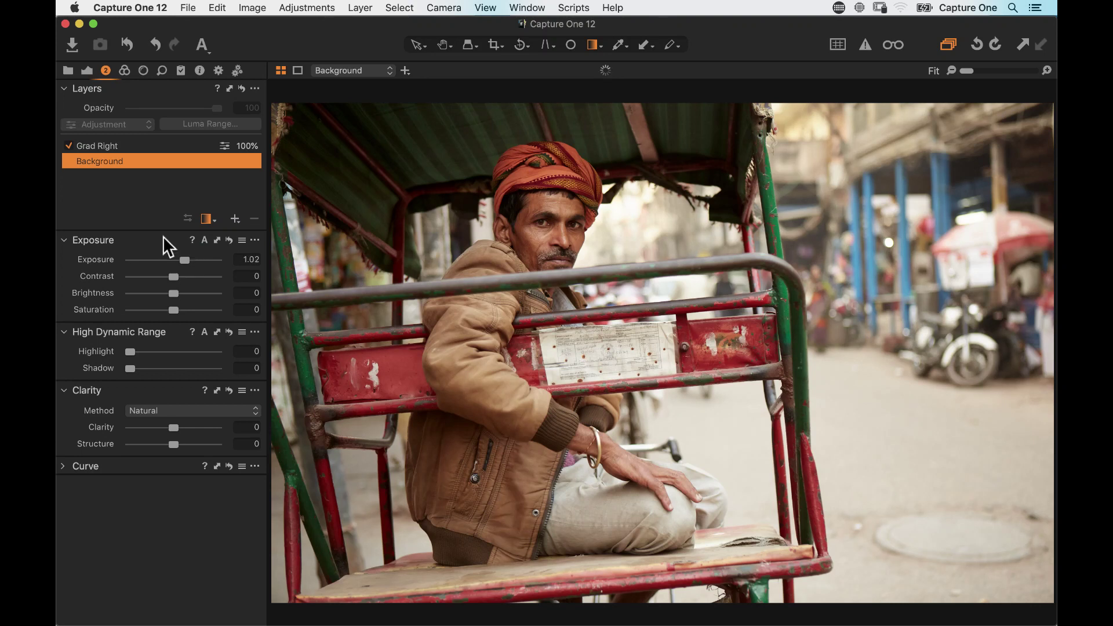
Step: Lower the Grad Right layer's brightness to -22 and its exposure to -0.65
{"action": "left_click", "coordinate": [116, 145]}
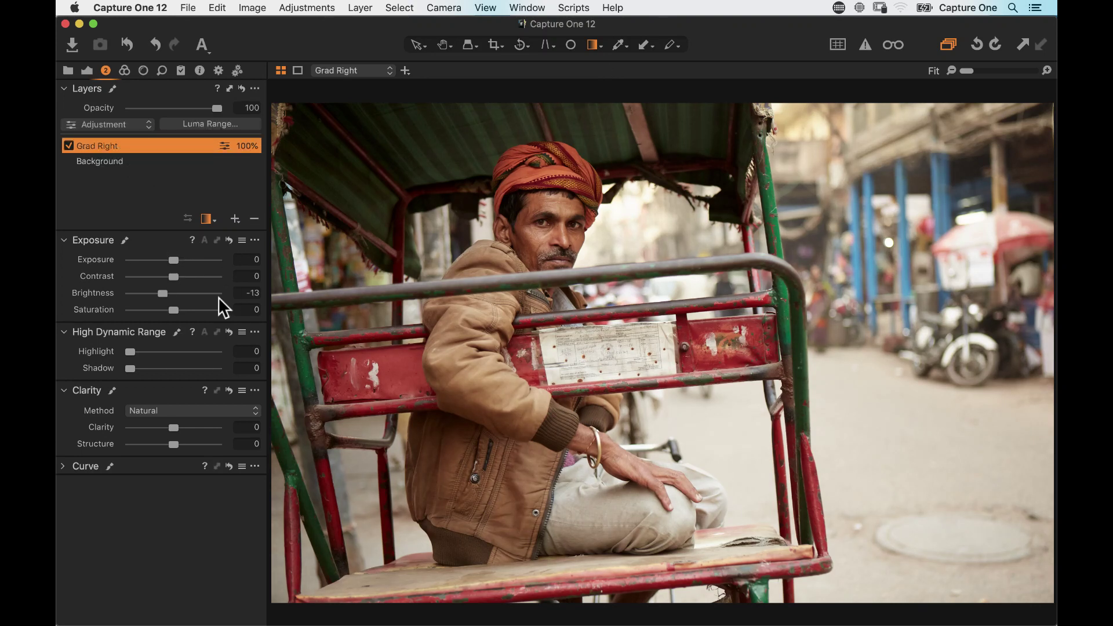
{"action": "left_click_drag", "start_coordinate": [162, 290], "coordinate": [154, 292]}
{"action": "left_click_drag", "start_coordinate": [178, 255], "coordinate": [160, 257]}
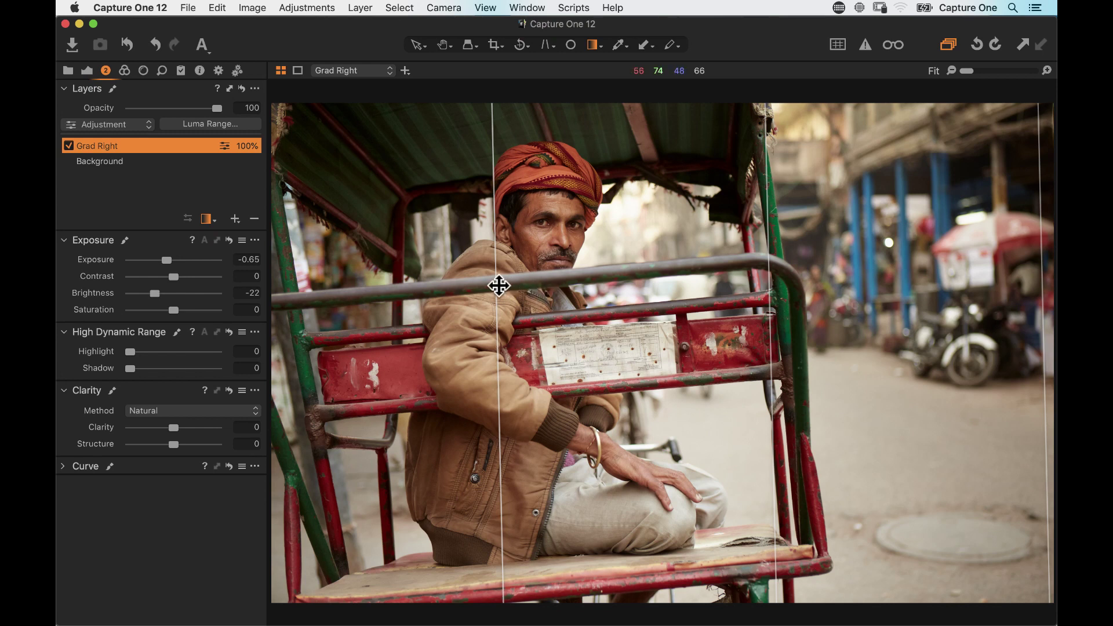
Step: Extend the Grad Right gradient mask's inner edge to the man's back, trying a narrower falloff and checking the mask overlay
{"action": "left_click_drag", "start_coordinate": [491, 286], "coordinate": [419, 285]}
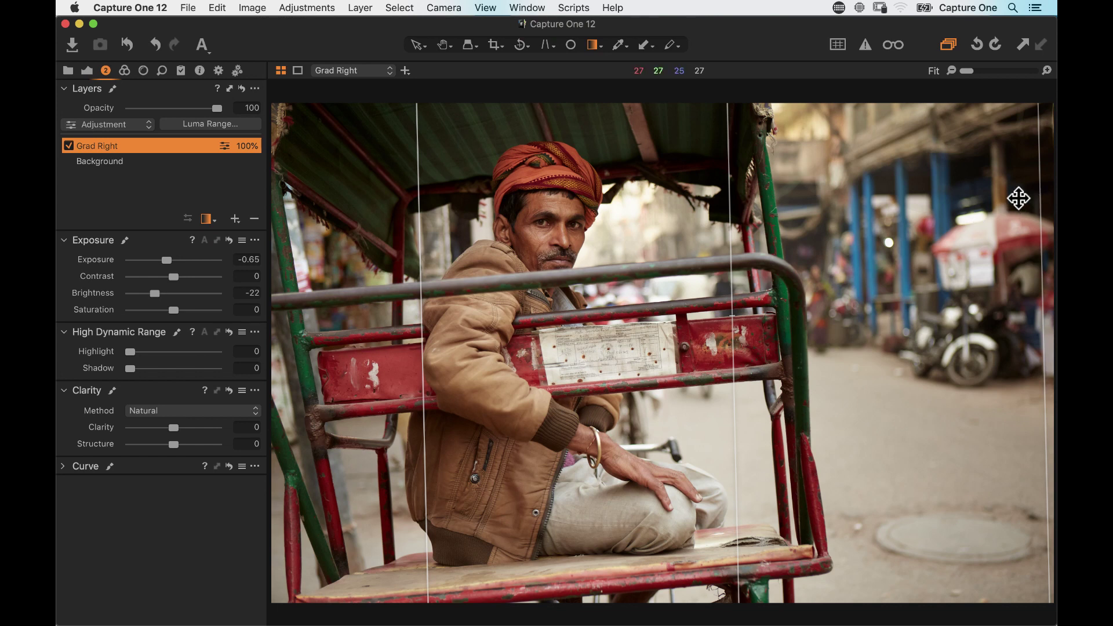
{"action": "left_click_drag", "start_coordinate": [1015, 198], "coordinate": [1029, 188]}
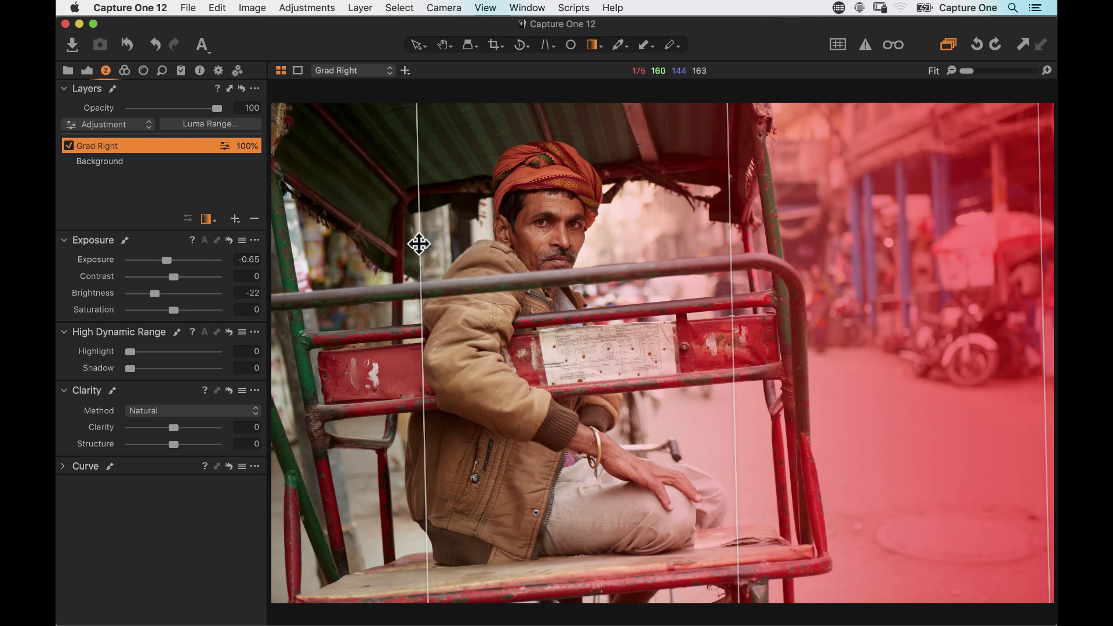
{"action": "left_click_drag", "start_coordinate": [420, 244], "coordinate": [536, 240]}
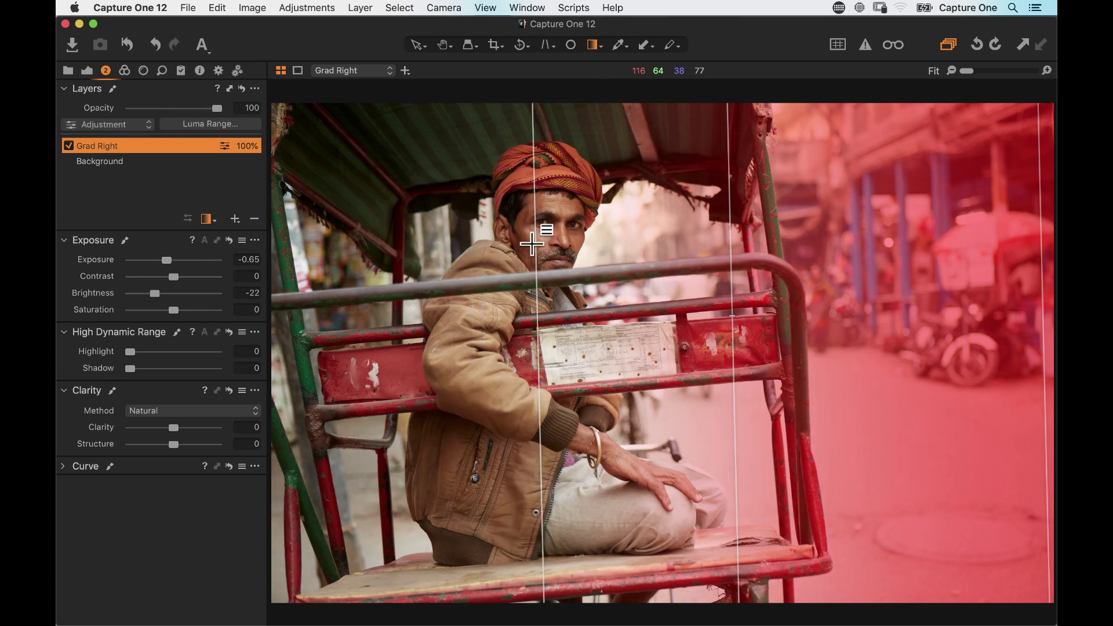
{"action": "left_click_drag", "start_coordinate": [534, 243], "coordinate": [435, 240]}
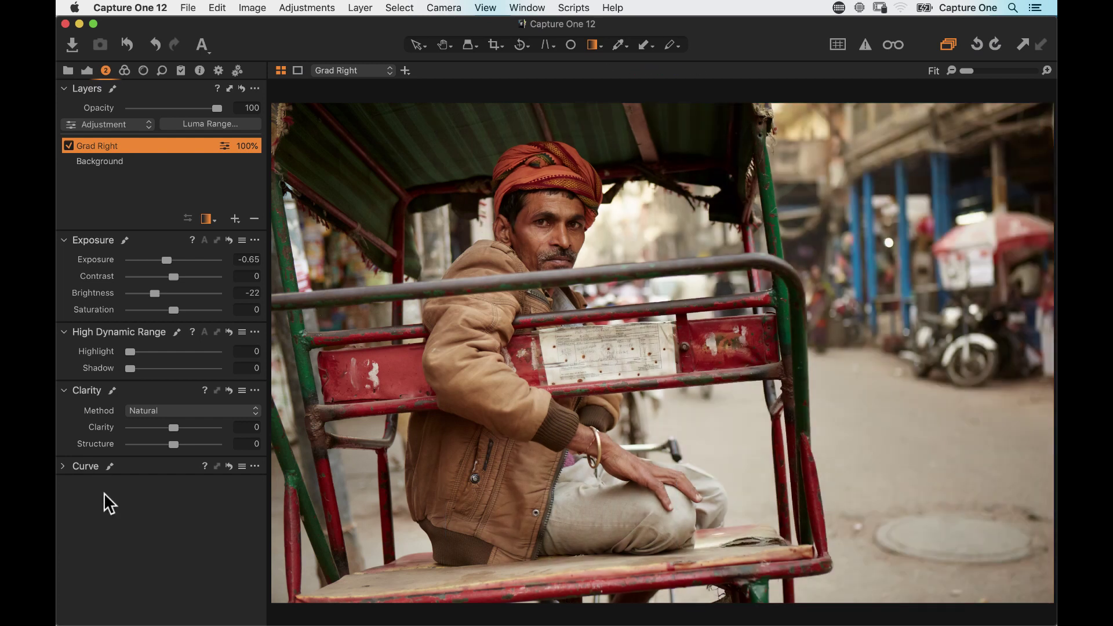
{"action": "mouse_move", "coordinate": [440, 300]}
{"action": "left_mouse_down"}
{"action": "mouse_move", "coordinate": [721, 300]}
{"action": "mouse_move", "coordinate": [418, 290]}
{"action": "mouse_move", "coordinate": [435, 294]}
{"action": "left_mouse_up"}
Step: Compare the photo with the Grad Right layer off and on, and ease the layer's brightness to -15
{"action": "left_click", "coordinate": [68, 142]}
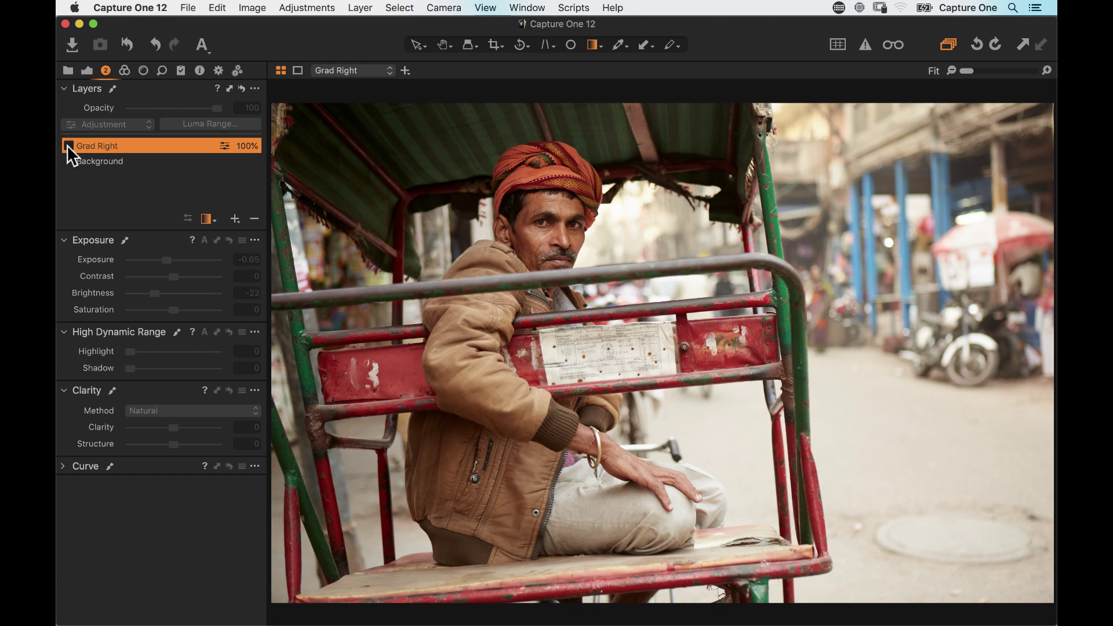
{"action": "left_click", "coordinate": [68, 145]}
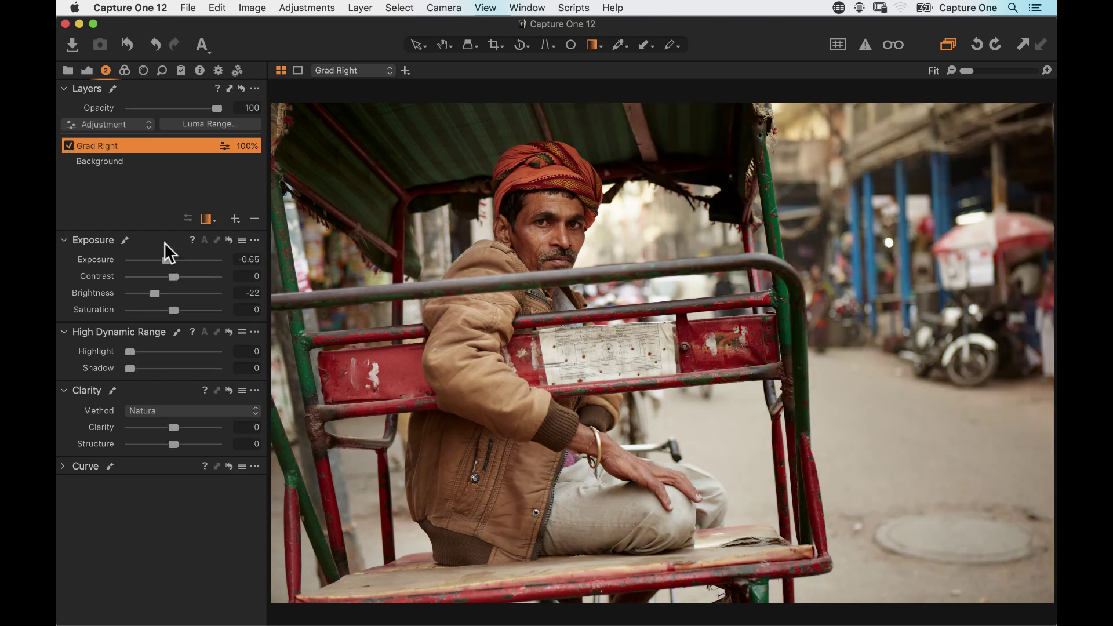
{"action": "left_click_drag", "start_coordinate": [155, 293], "coordinate": [163, 294]}
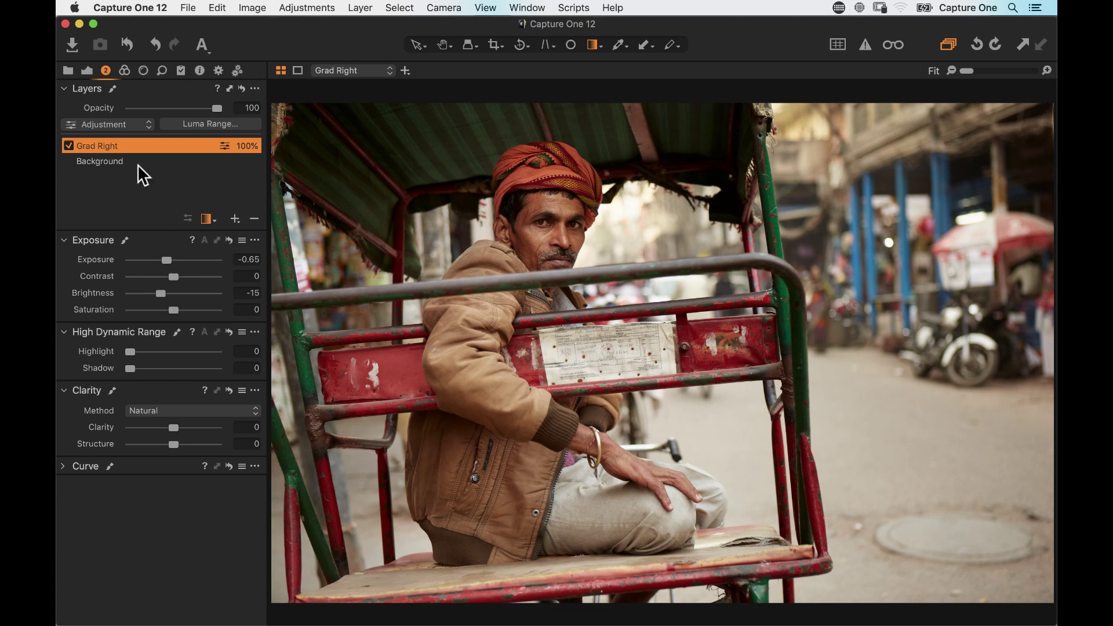
Step: Set the Background layer's clarity to 36 and its contrast to 7, trying a stronger contrast of 34 first
{"action": "left_click", "coordinate": [110, 162]}
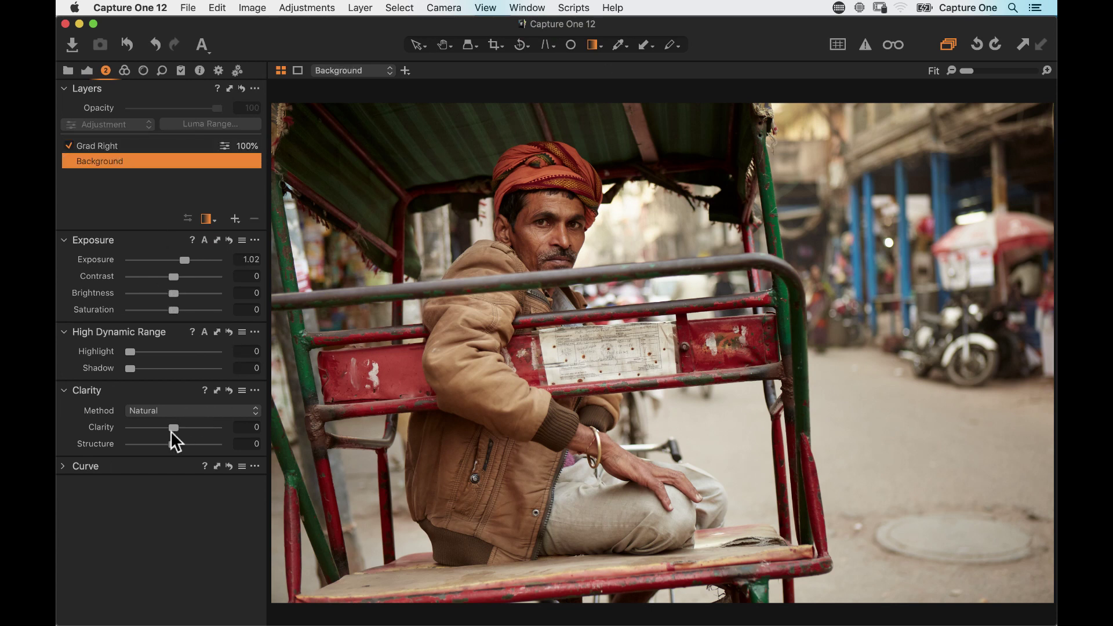
{"action": "left_click_drag", "start_coordinate": [174, 429], "coordinate": [190, 431]}
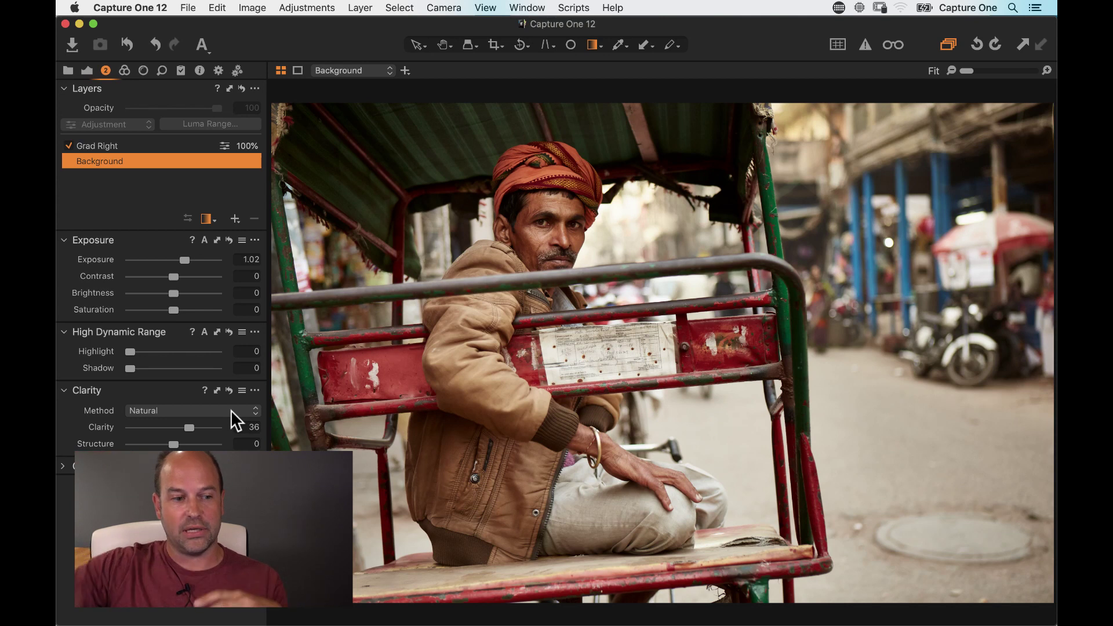
{"action": "left_click", "coordinate": [174, 277]}
{"action": "left_click_drag", "start_coordinate": [174, 276], "coordinate": [203, 276]}
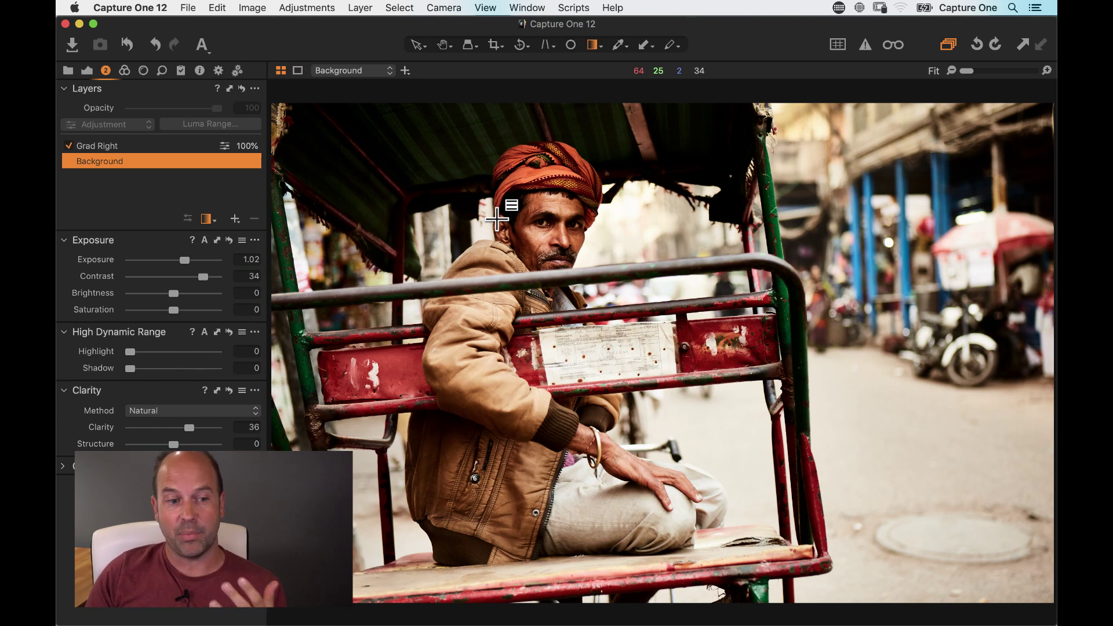
{"action": "left_click_drag", "start_coordinate": [203, 277], "coordinate": [180, 278]}
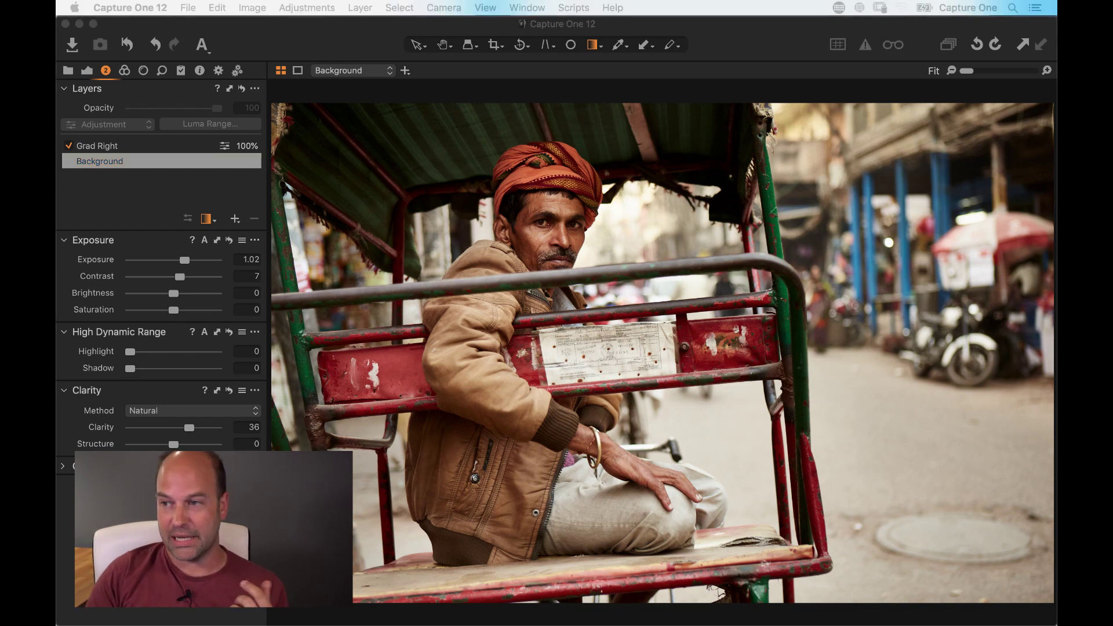
{"action": "left_click", "coordinate": [644, 380]}
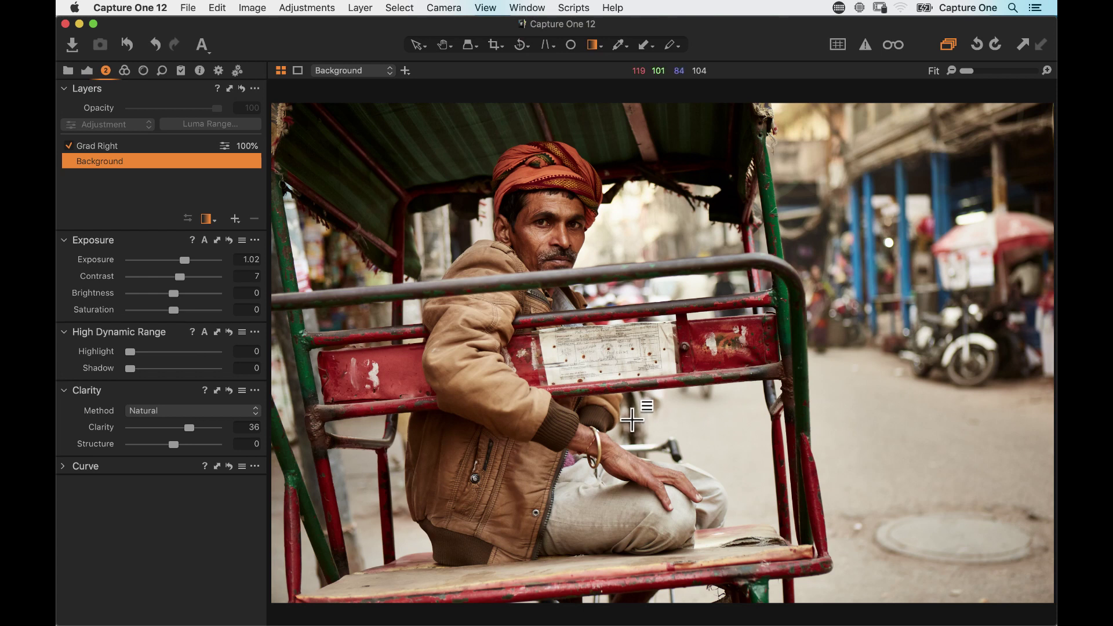
Step: Raise the Background layer's clarity to 42 and structure to 14, inspecting the man's face and the paper sign at 100%
{"action": "mouse_move", "coordinate": [190, 431]}
{"action": "left_mouse_down"}
{"action": "mouse_move", "coordinate": [207, 432]}
{"action": "mouse_move", "coordinate": [183, 430]}
{"action": "mouse_move", "coordinate": [196, 431]}
{"action": "left_mouse_up"}
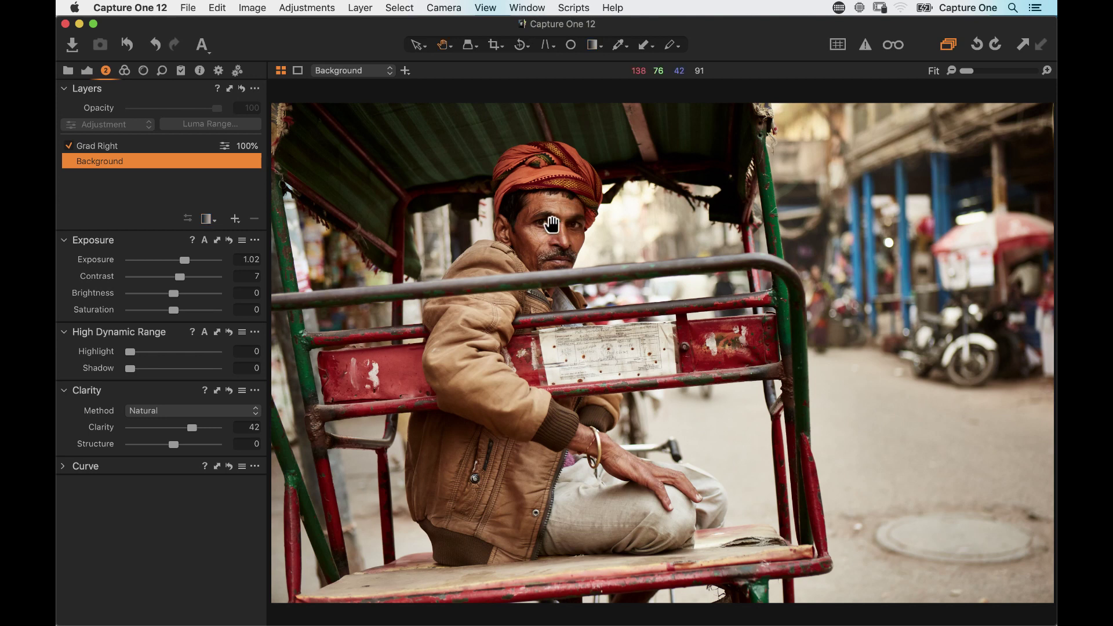
{"action": "left_click", "coordinate": [553, 243]}
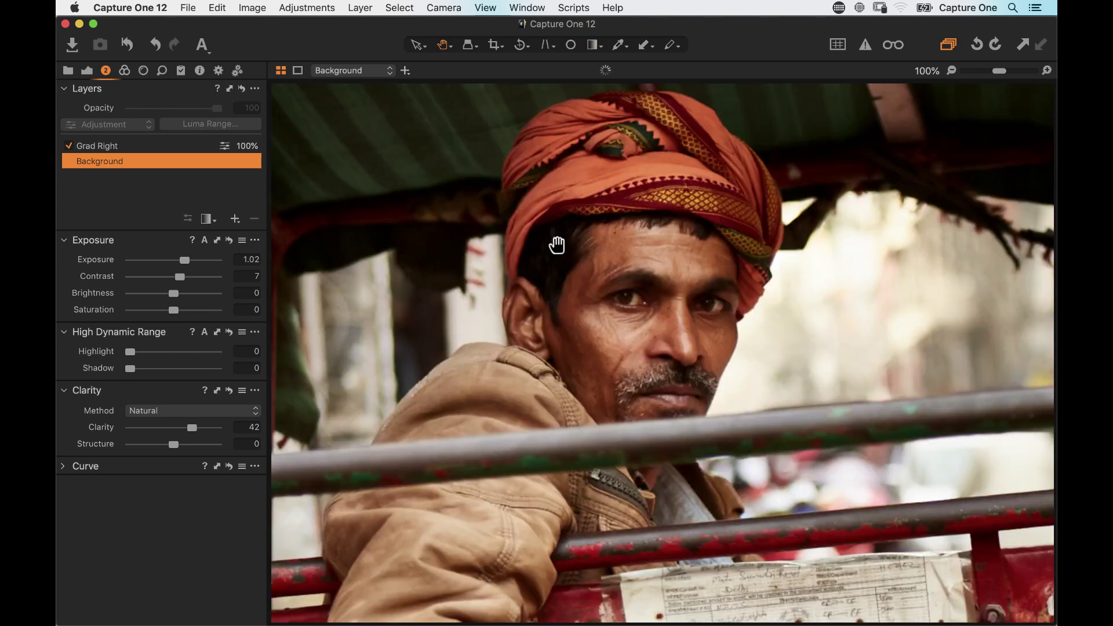
{"action": "left_click_drag", "start_coordinate": [595, 265], "coordinate": [556, 251]}
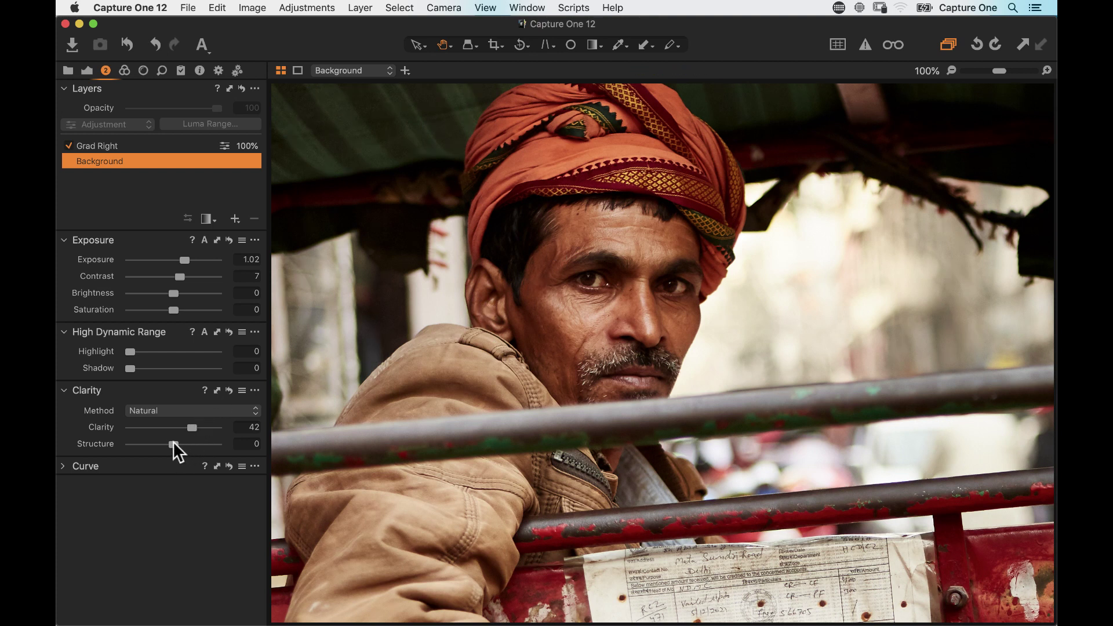
{"action": "left_click_drag", "start_coordinate": [174, 443], "coordinate": [178, 444]}
{"action": "left_click_drag", "start_coordinate": [93, 451], "coordinate": [86, 456]}
{"action": "mouse_move", "coordinate": [179, 445]}
{"action": "left_mouse_down"}
{"action": "mouse_move", "coordinate": [193, 447]}
{"action": "mouse_move", "coordinate": [174, 443]}
{"action": "left_mouse_up"}
{"action": "left_click_drag", "start_coordinate": [618, 440], "coordinate": [619, 244]}
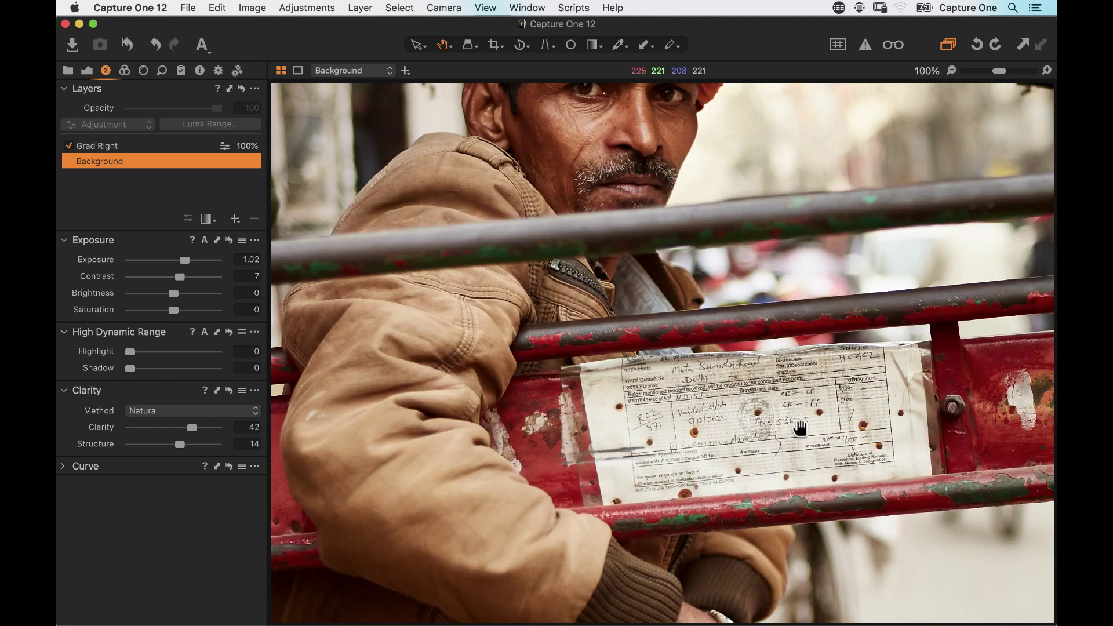
{"action": "key", "text": "super+0"}
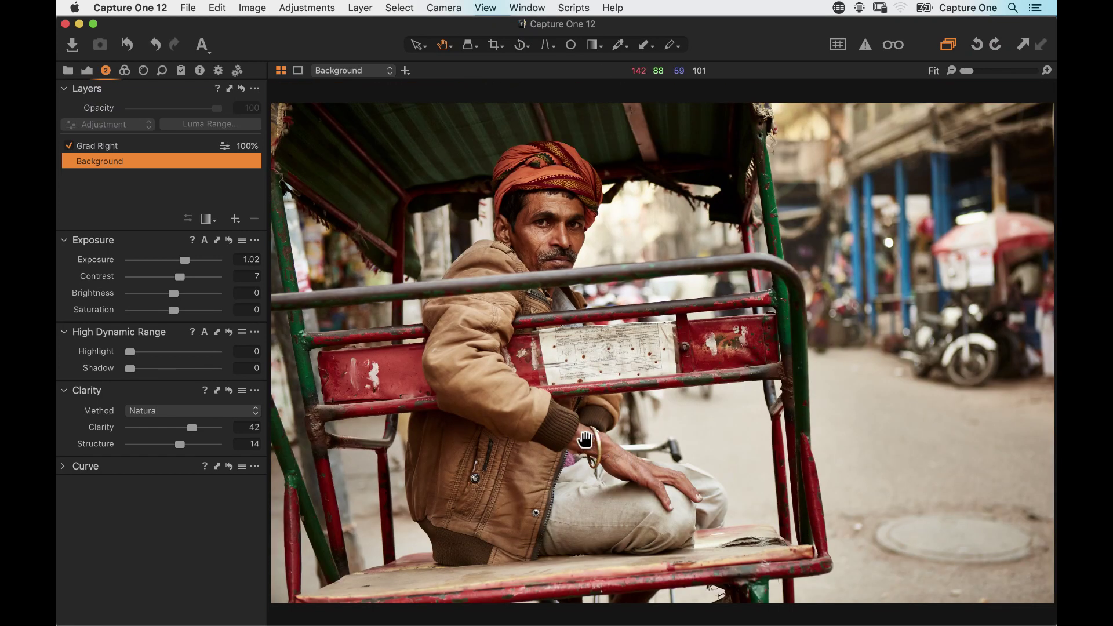
Step: Darken the edges of the photo with a vignetting amount of -0.86, using the Elliptic on Crop method
{"action": "left_click", "coordinate": [87, 71]}
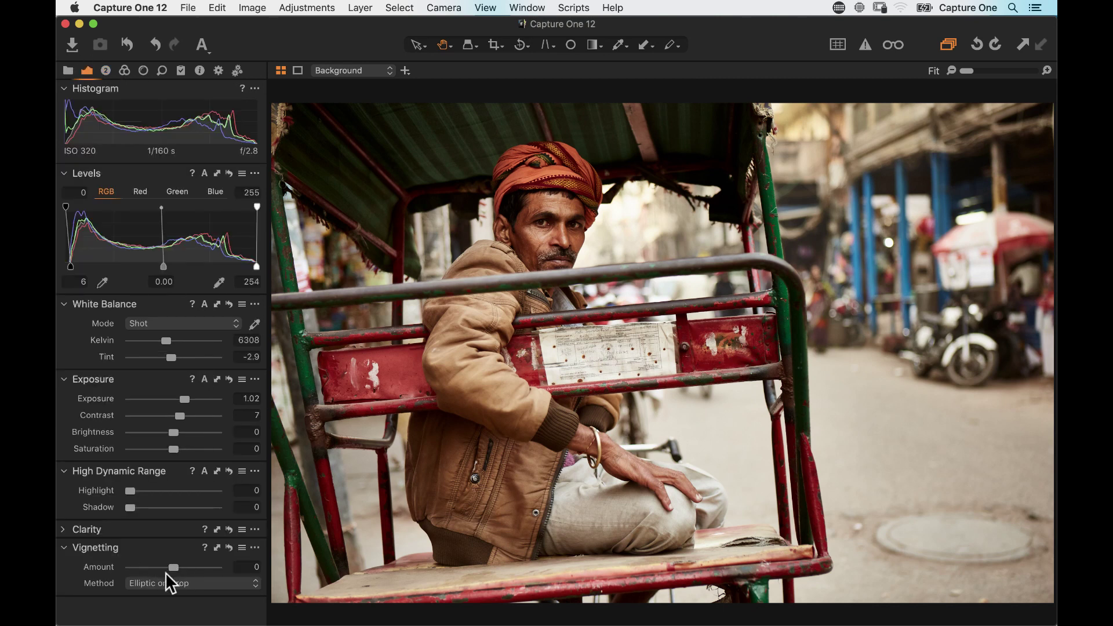
{"action": "left_click_drag", "start_coordinate": [168, 567], "coordinate": [191, 572]}
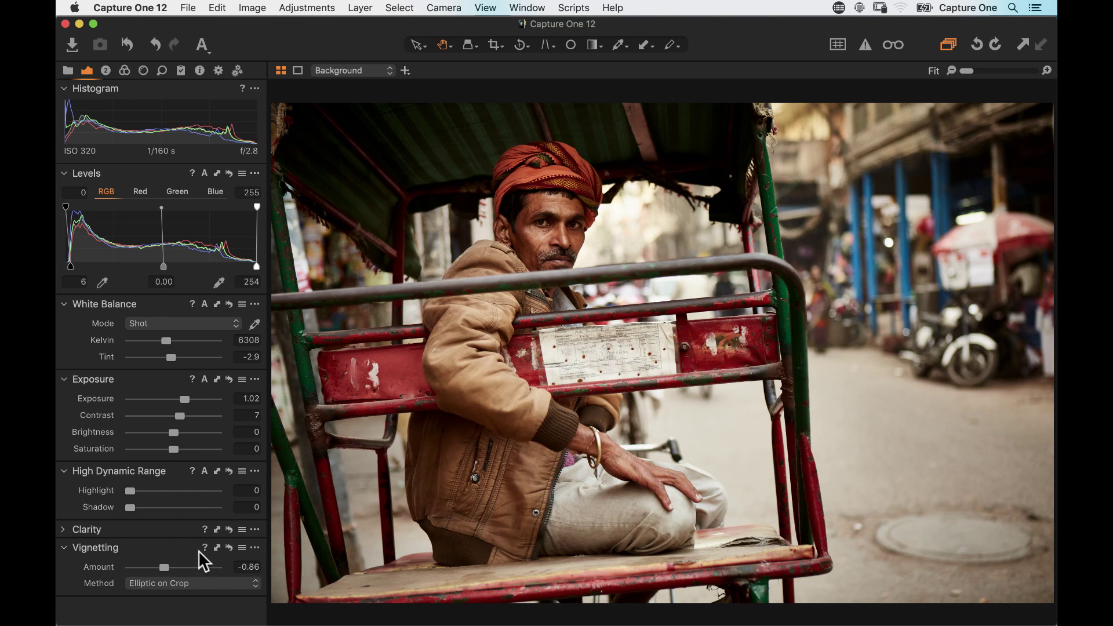
{"action": "left_click_drag", "start_coordinate": [139, 33], "coordinate": [139, 33]}
{"action": "left_click", "coordinate": [127, 44]}
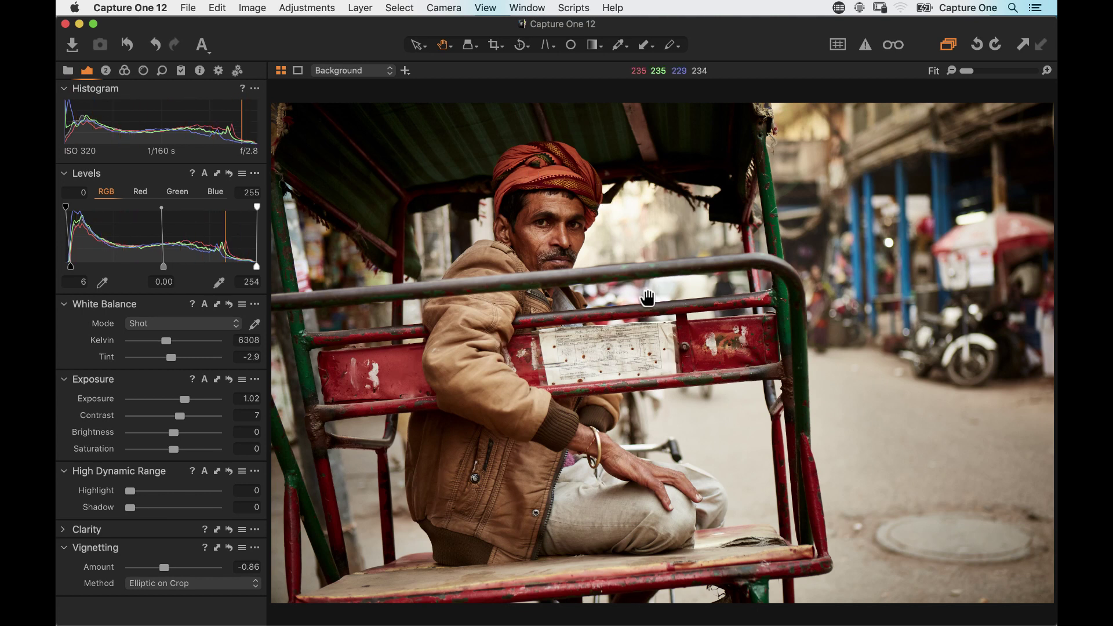
Step: Show the browser and create a new unadjusted variant of Teague-India-20.cr2
{"action": "key", "text": "super+shift+b"}
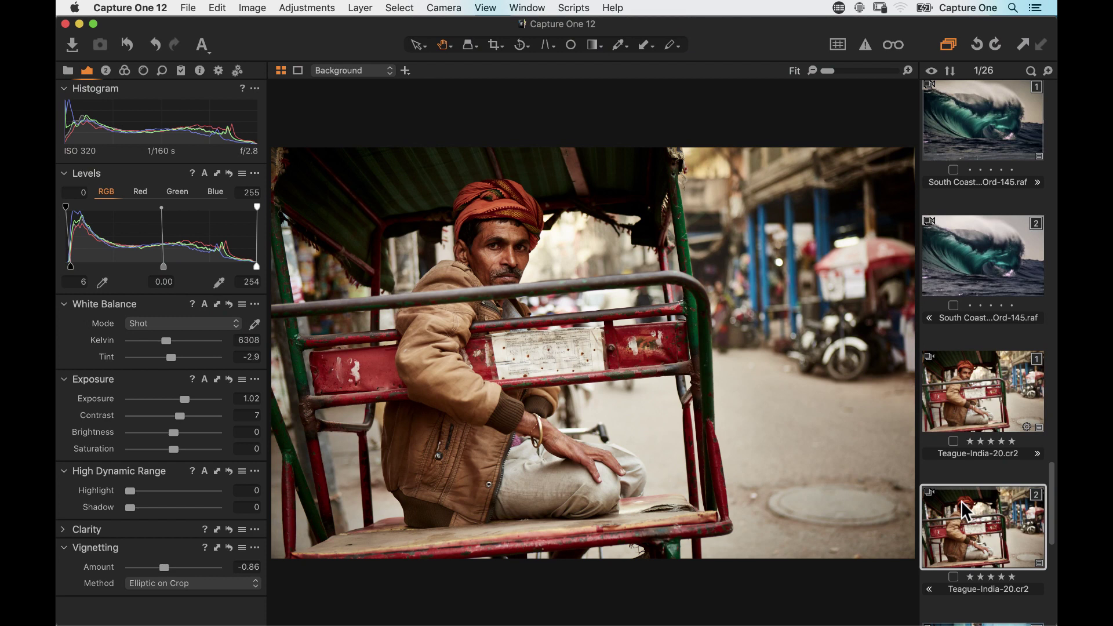
{"action": "scroll", "coordinate": [962, 503], "scroll_direction": "down", "scroll_amount": 5}
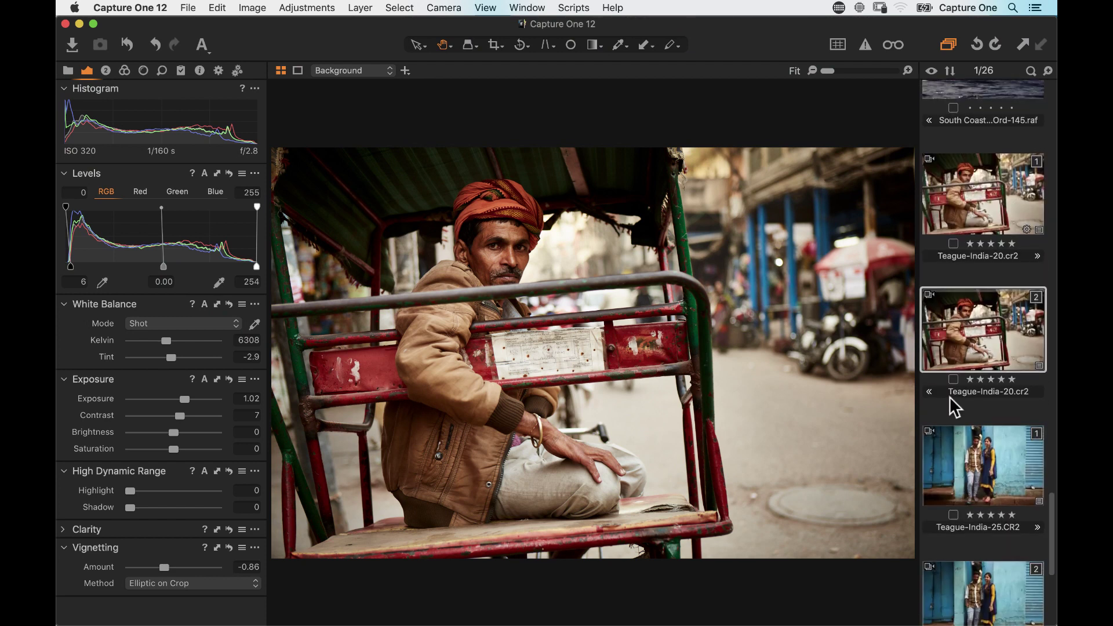
{"action": "left_click", "coordinate": [256, 8]}
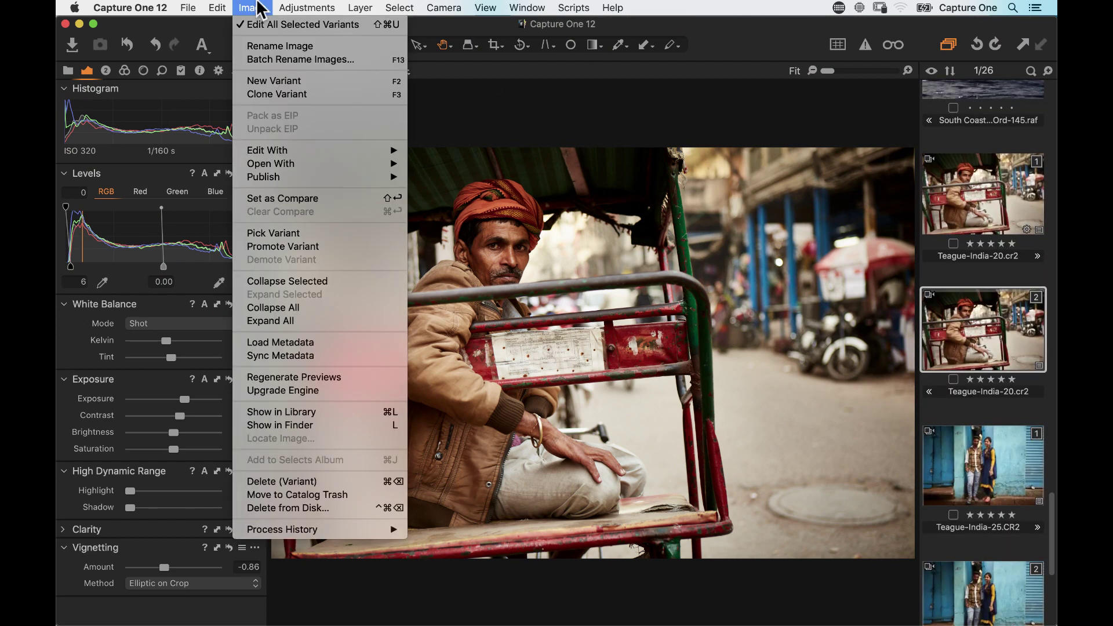
{"action": "left_click", "coordinate": [282, 82]}
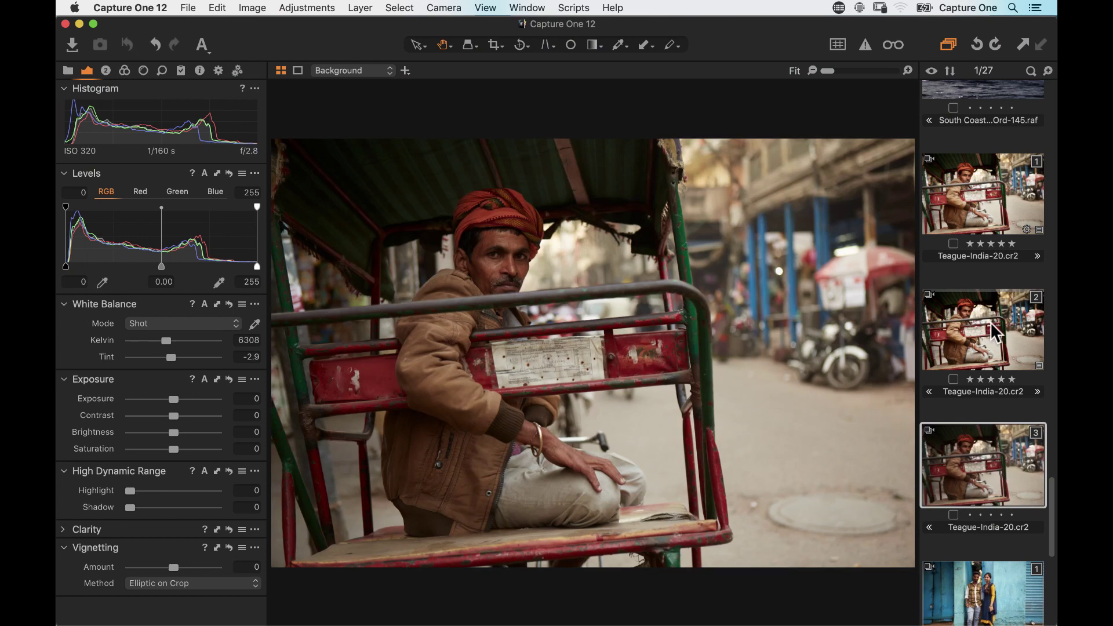
Step: Select the edited variant 2 together with the unadjusted variant 3 for comparison, and hide the browser
{"action": "left_click", "coordinate": [995, 333]}
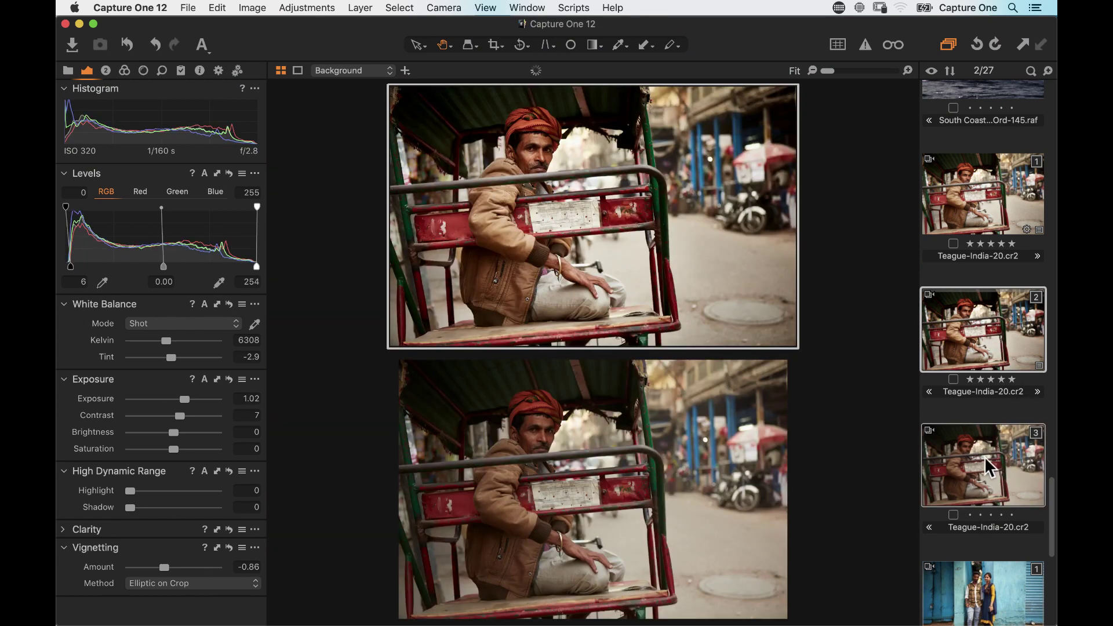
{"action": "left_click", "coordinate": [983, 458], "text": "super"}
{"action": "key", "text": "super+b"}
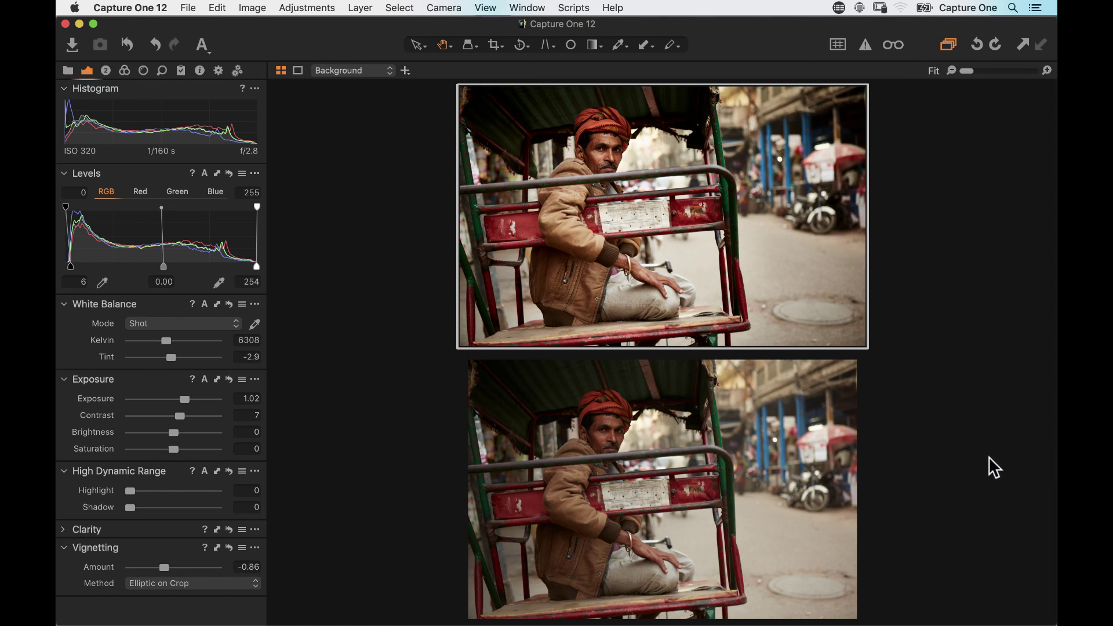
Step: Hide the tools to compare both variants side by side, and show the tools again
{"action": "key", "text": "super+t"}
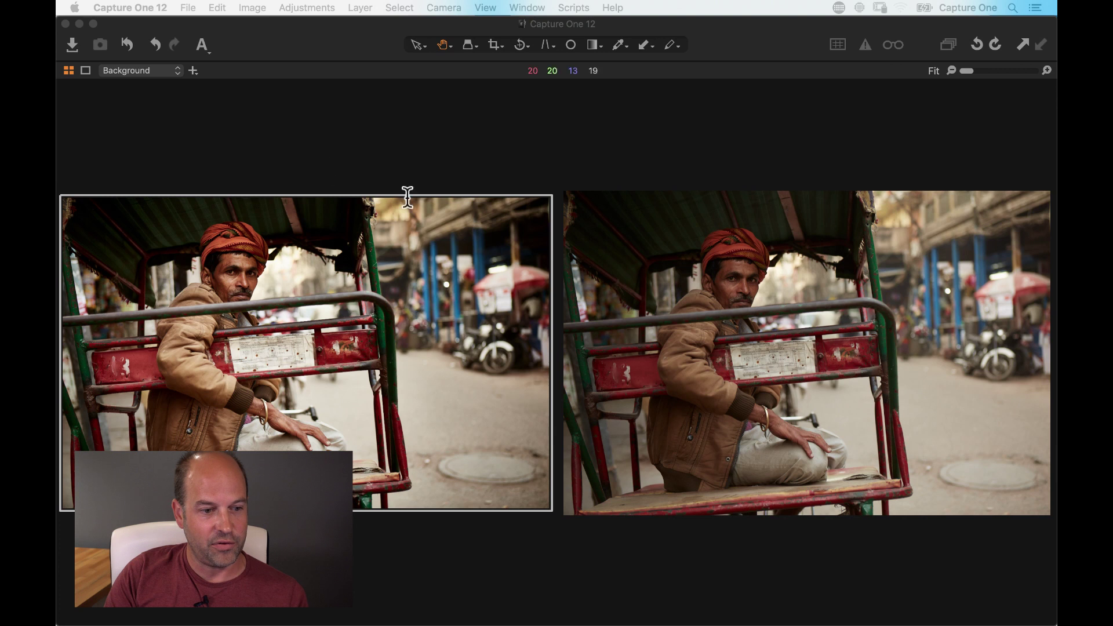
{"action": "left_click", "coordinate": [332, 143]}
{"action": "key", "text": "super+t"}
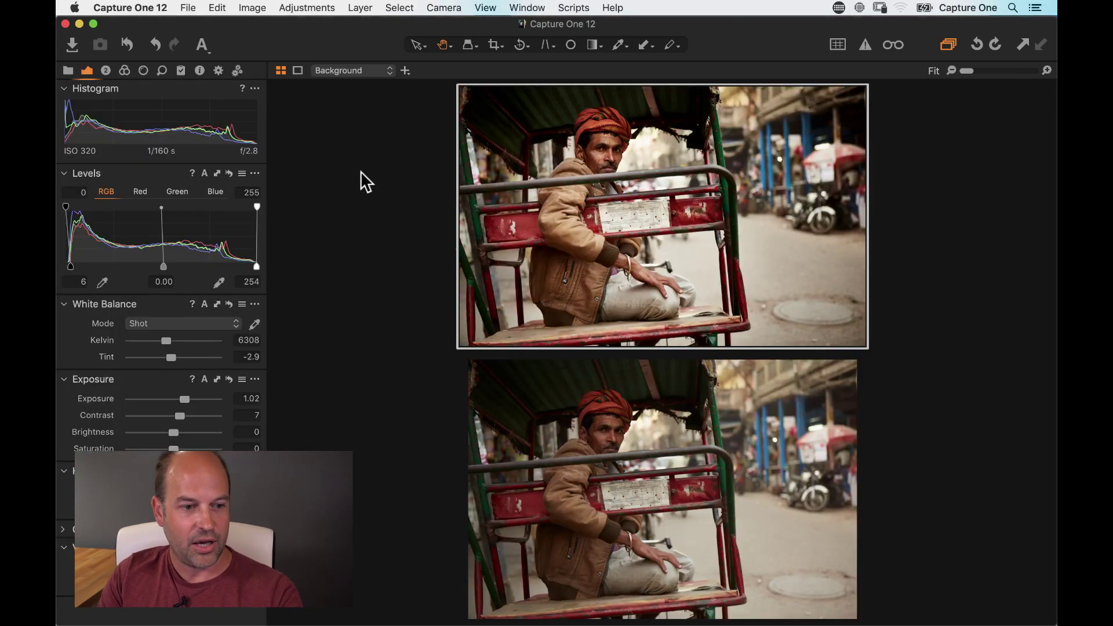
Step: Turn on Auto Hide Mode for the tools, and check that they slide in over the two compared variants
{"action": "left_click", "coordinate": [485, 7]}
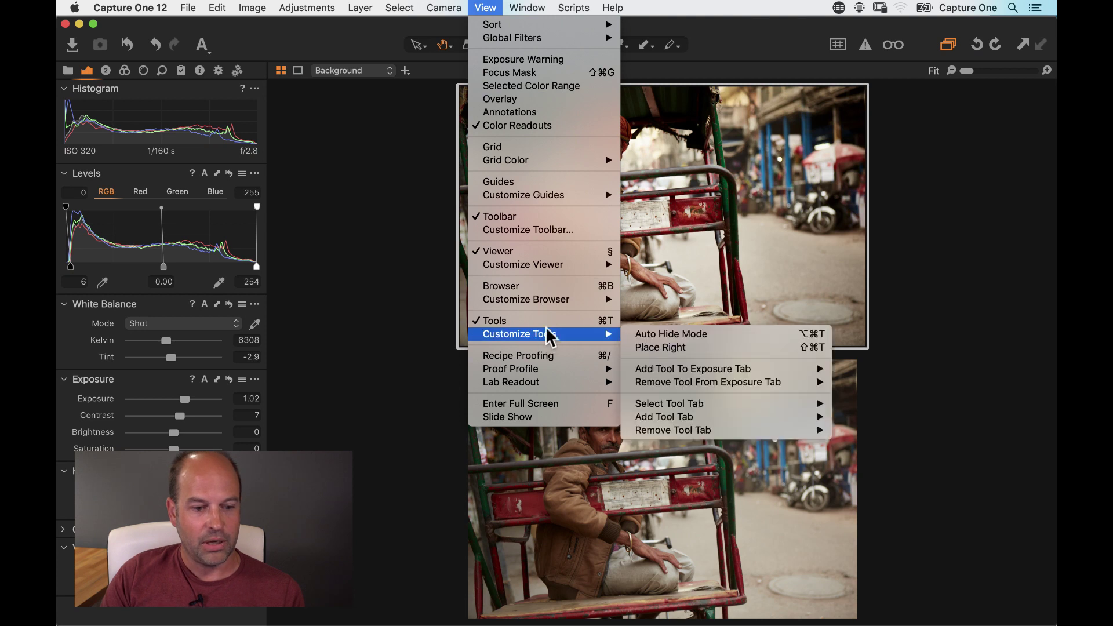
{"action": "mouse_move", "coordinate": [552, 330]}
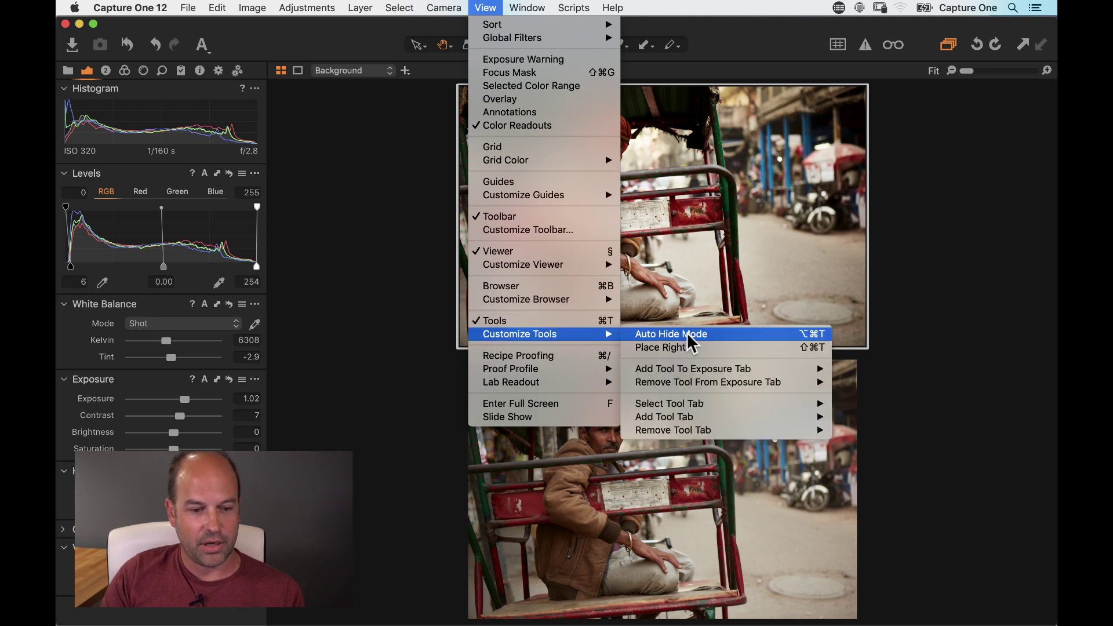
{"action": "left_click", "coordinate": [720, 337]}
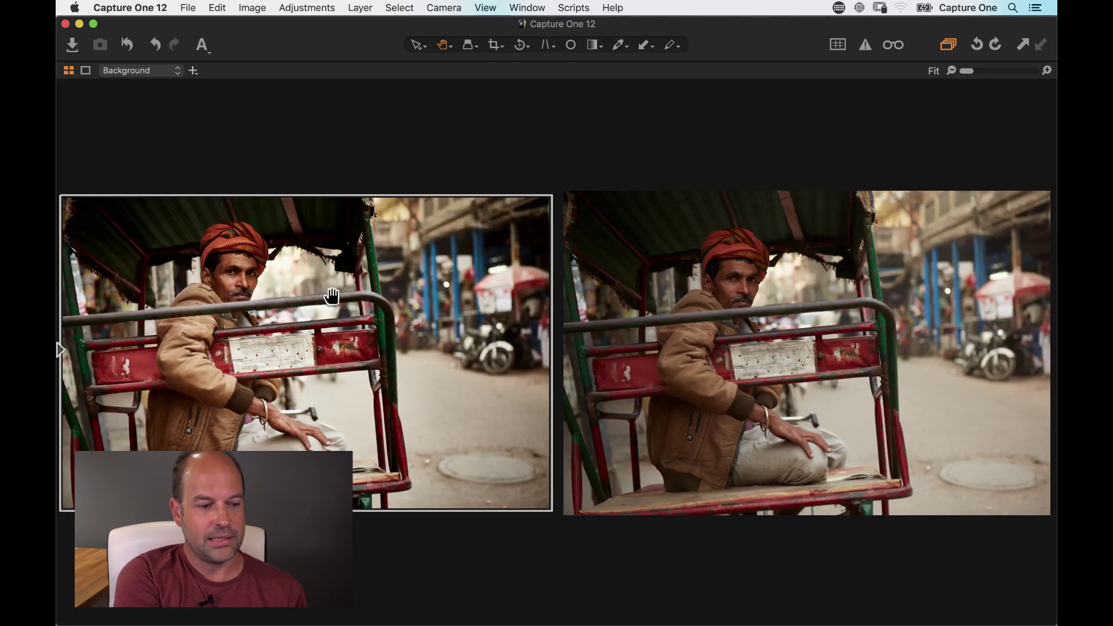
{"action": "mouse_move", "coordinate": [58, 351]}
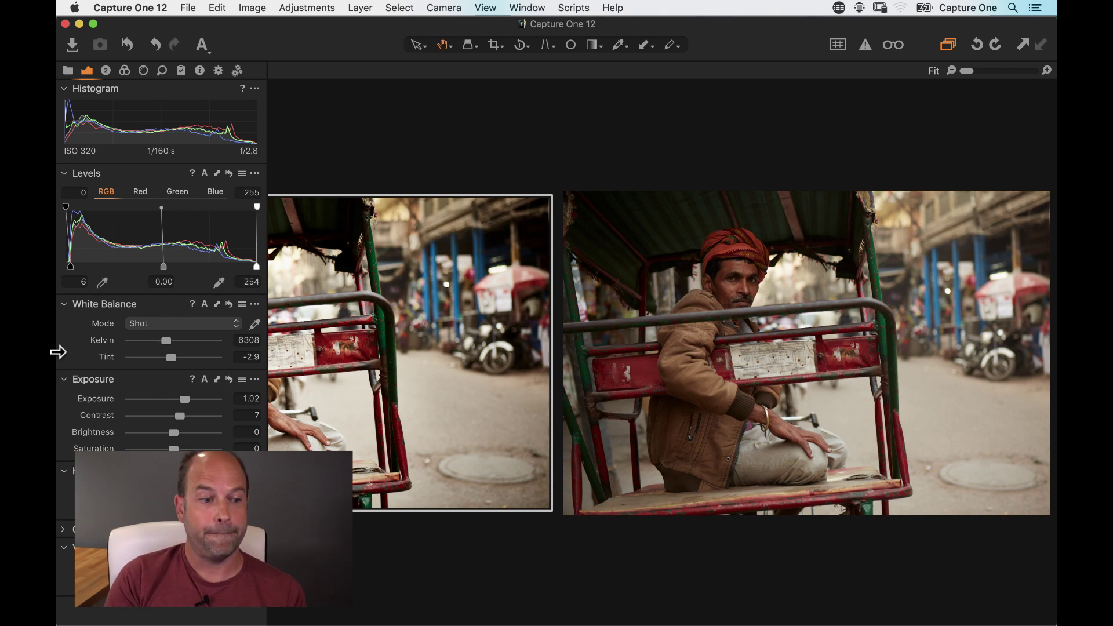
{"action": "key", "text": "super+t"}
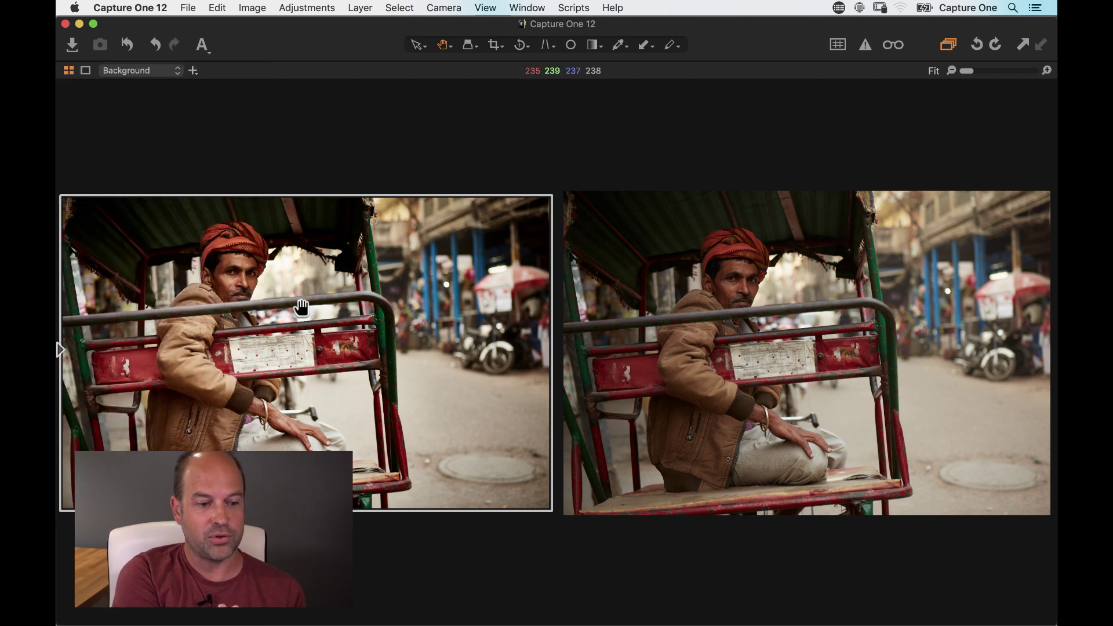
Step: Check once more that the hidden tools slide in, and turn off Auto Hide Mode for the tools
{"action": "mouse_move", "coordinate": [52, 307]}
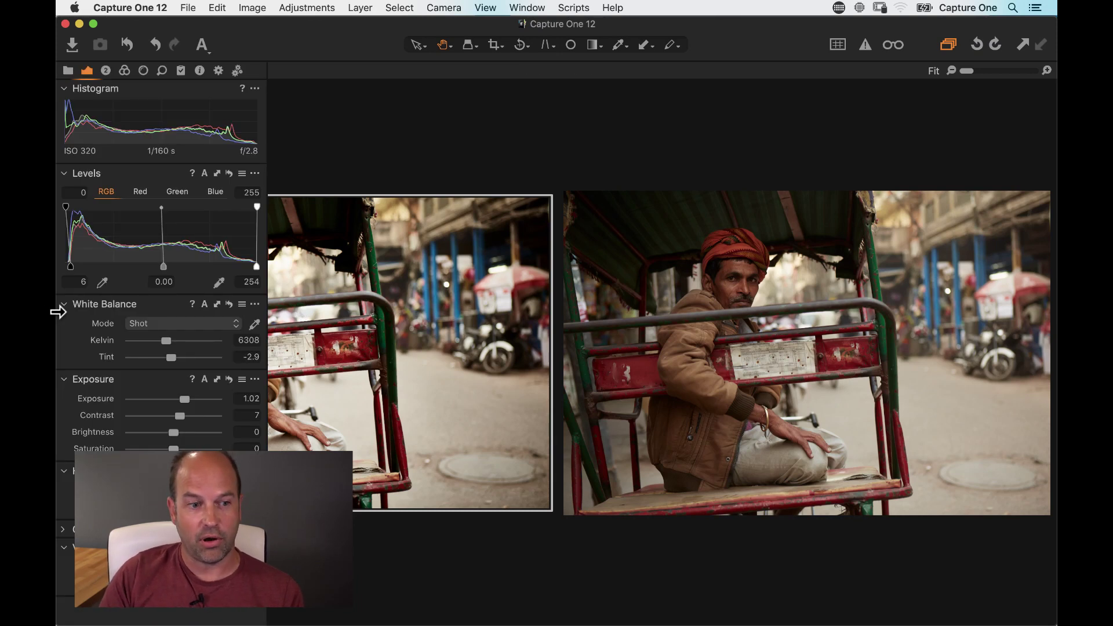
{"action": "left_click", "coordinate": [485, 8]}
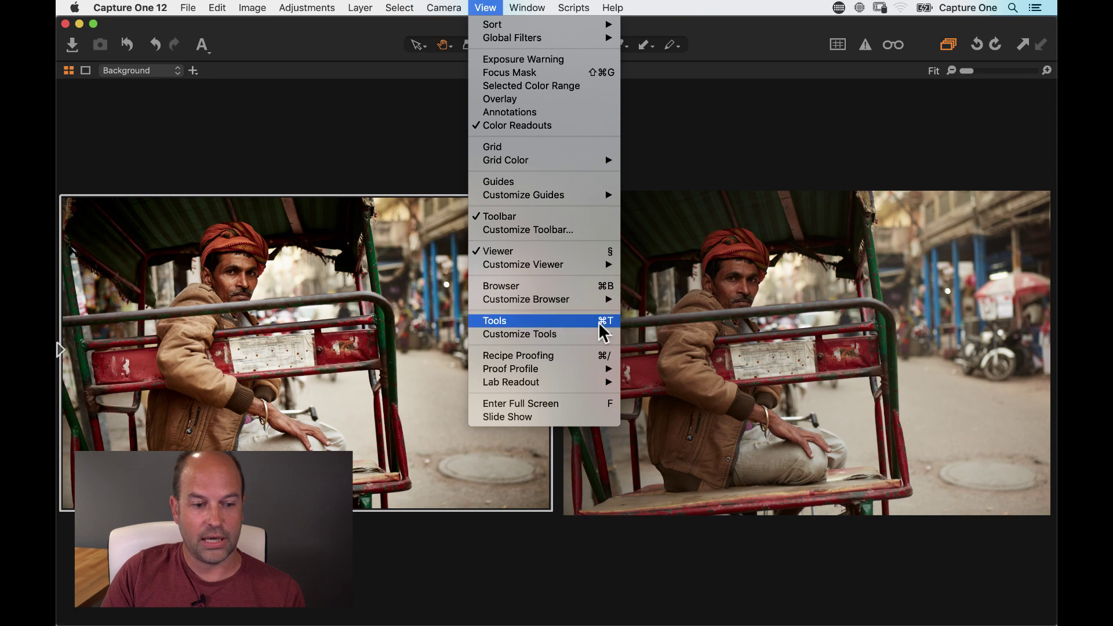
{"action": "mouse_move", "coordinate": [608, 334]}
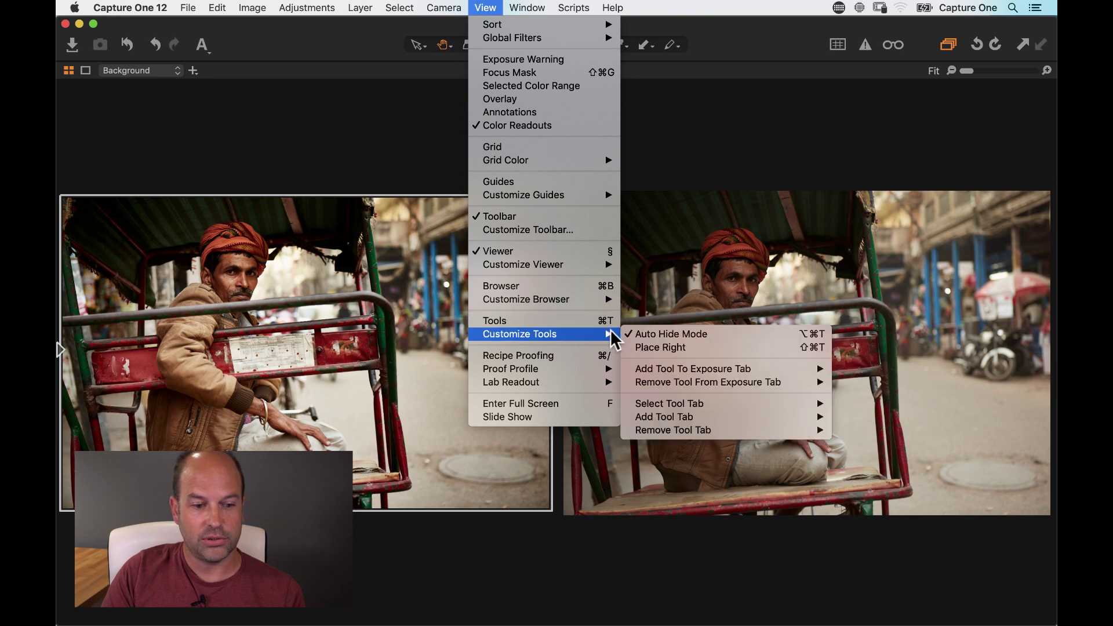
{"action": "left_click", "coordinate": [688, 339]}
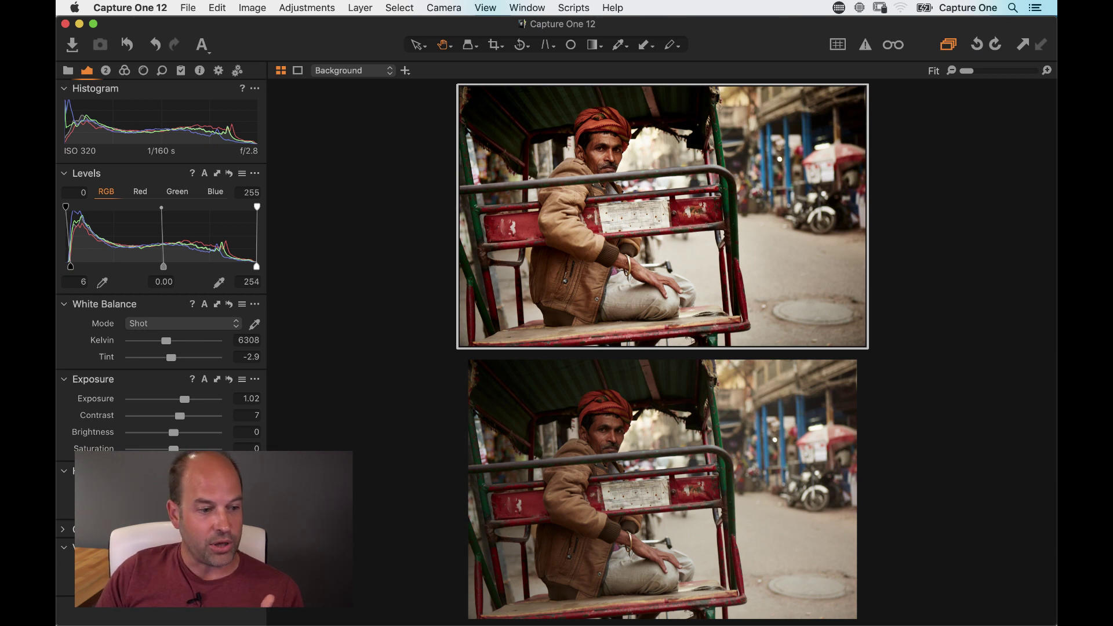
Step: Show the browser, and copy the layers of variant 2 and apply them to the unadjusted variant 3 of Teague-India-20.cr2
{"action": "left_click", "coordinate": [106, 71]}
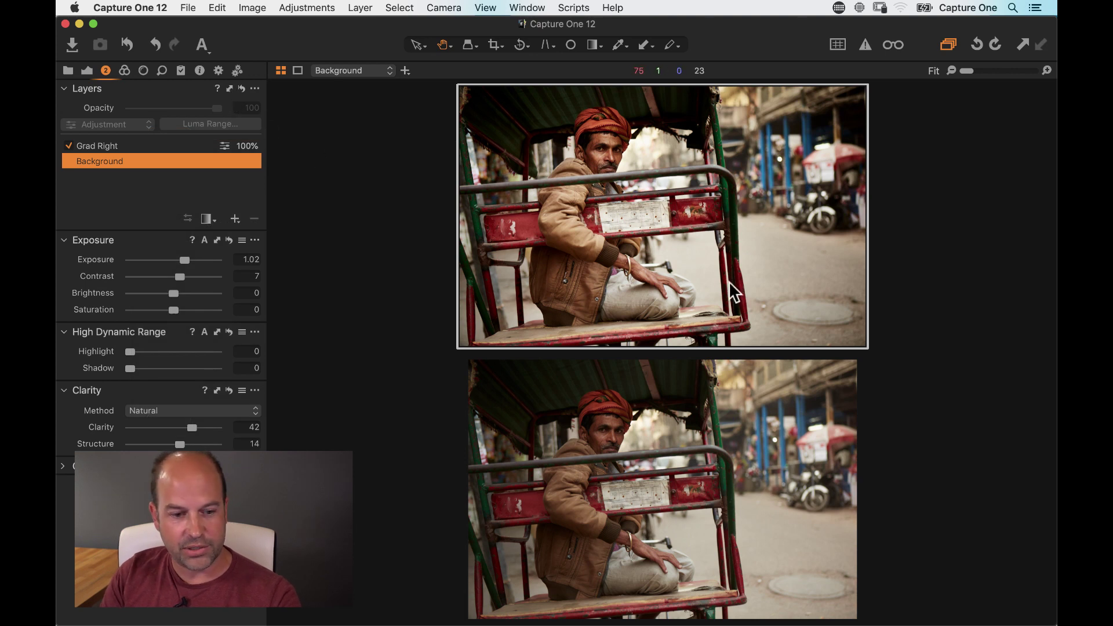
{"action": "key", "text": "super+shift+b"}
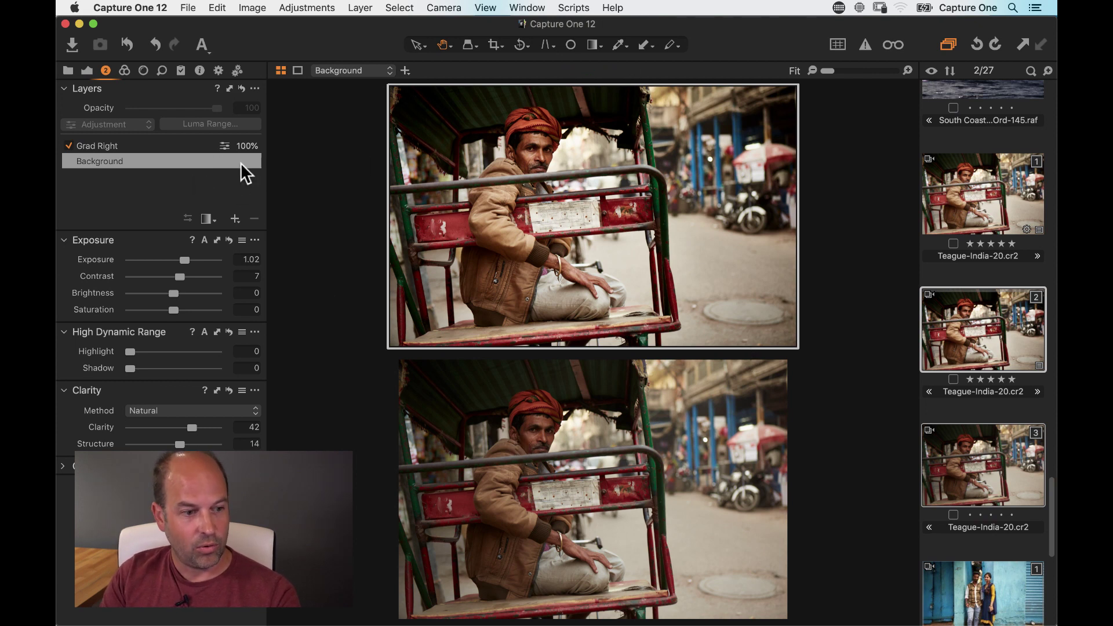
{"action": "left_click", "coordinate": [228, 88]}
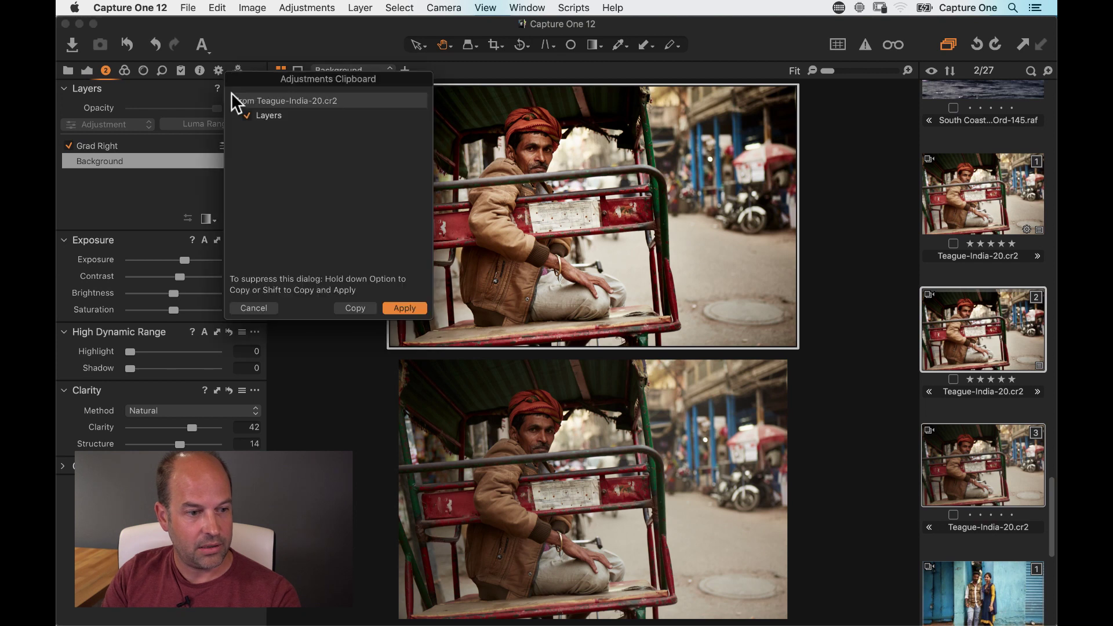
{"action": "left_click", "coordinate": [404, 311]}
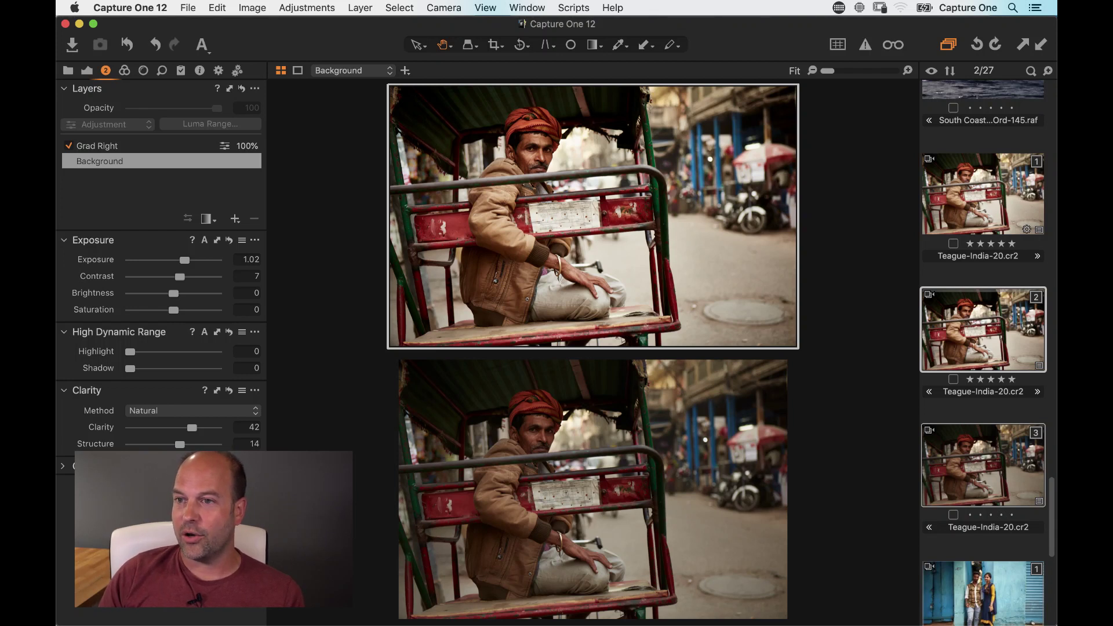
Step: On variant 2 alone, set the Grad Right layer's opacity to 85, and look at its Luma Range settings without applying them
{"action": "key", "text": "ctrl+super+f"}
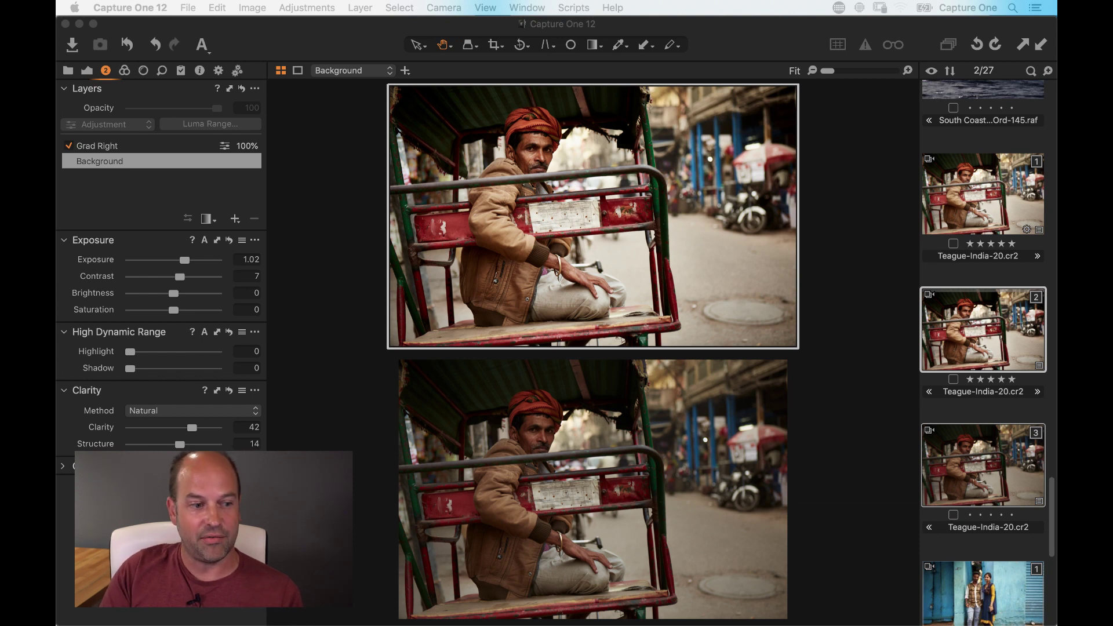
{"action": "left_click", "coordinate": [961, 428], "text": "super"}
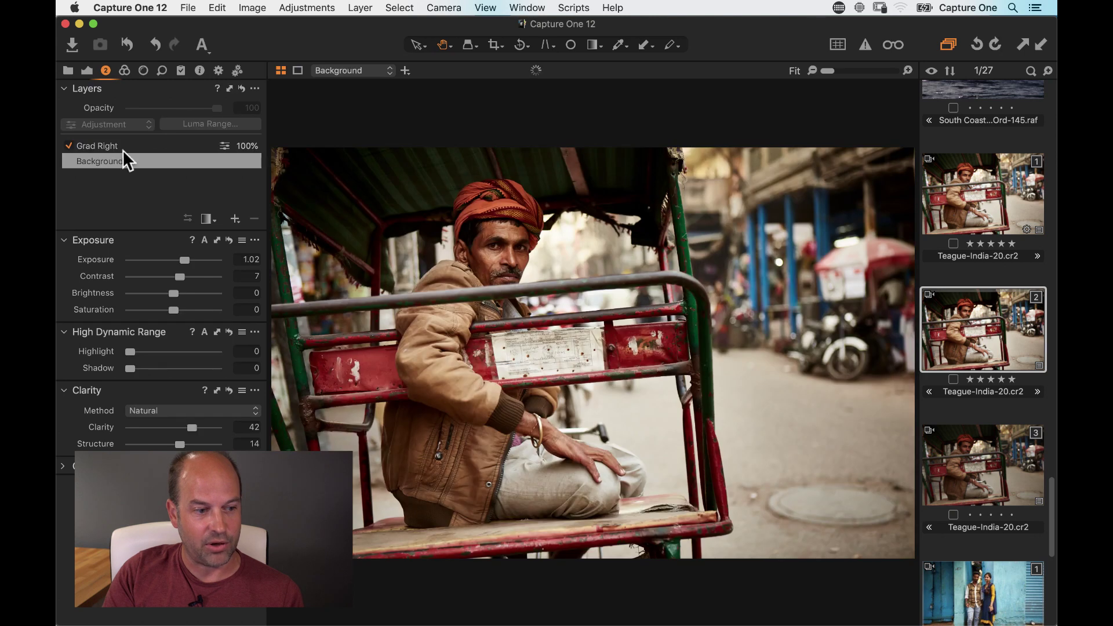
{"action": "left_click", "coordinate": [122, 148]}
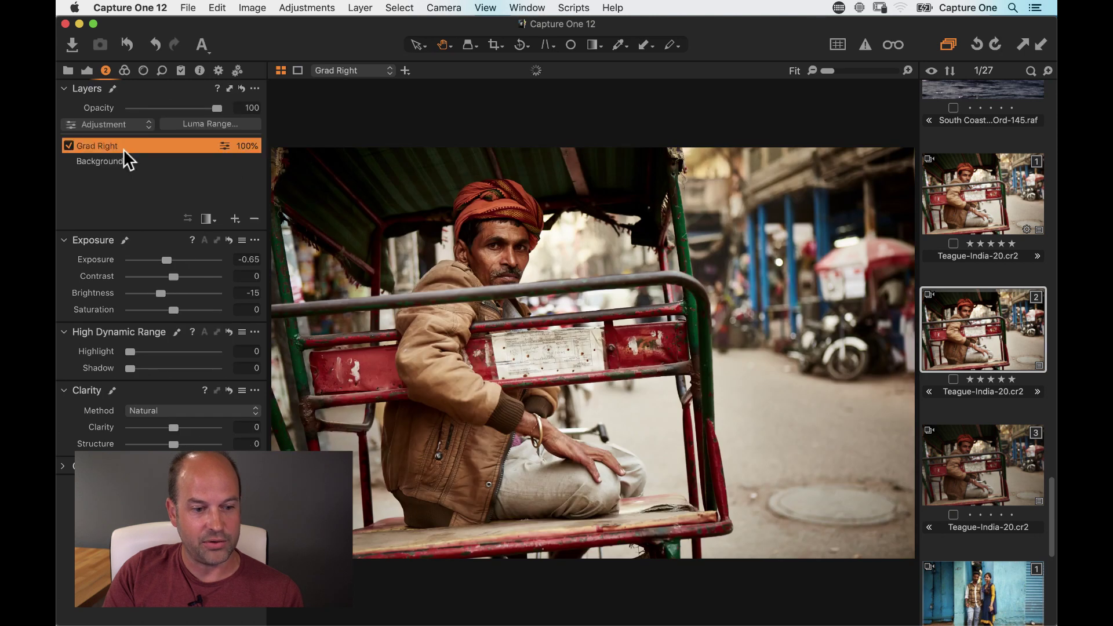
{"action": "mouse_move", "coordinate": [217, 109]}
{"action": "left_mouse_down"}
{"action": "mouse_move", "coordinate": [168, 109]}
{"action": "mouse_move", "coordinate": [204, 110]}
{"action": "left_mouse_up"}
{"action": "left_click", "coordinate": [209, 125]}
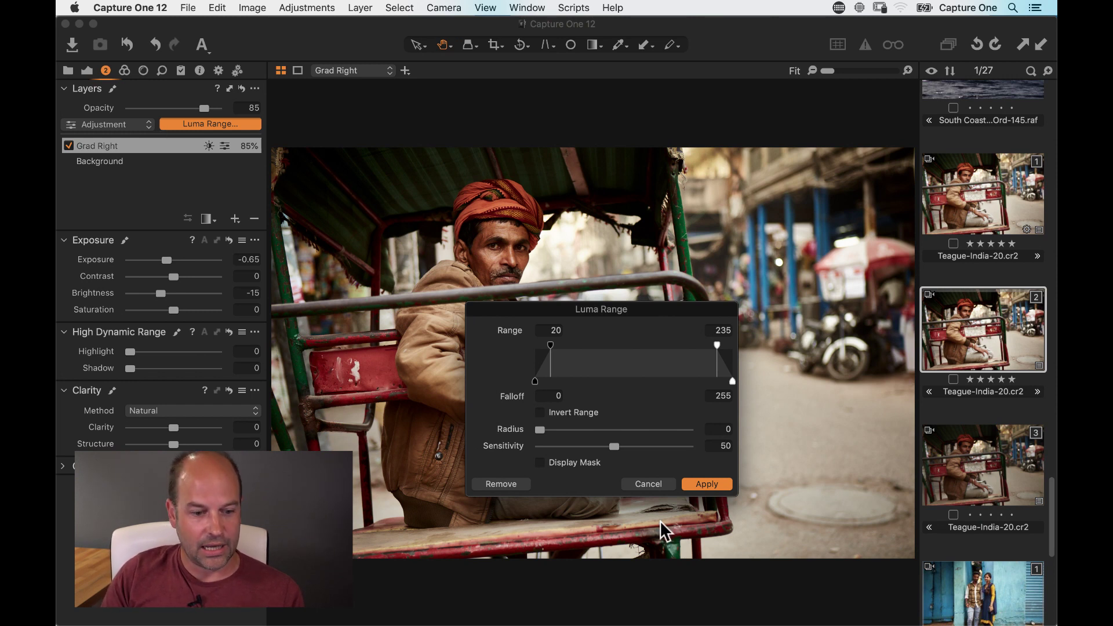
{"action": "left_click", "coordinate": [648, 483]}
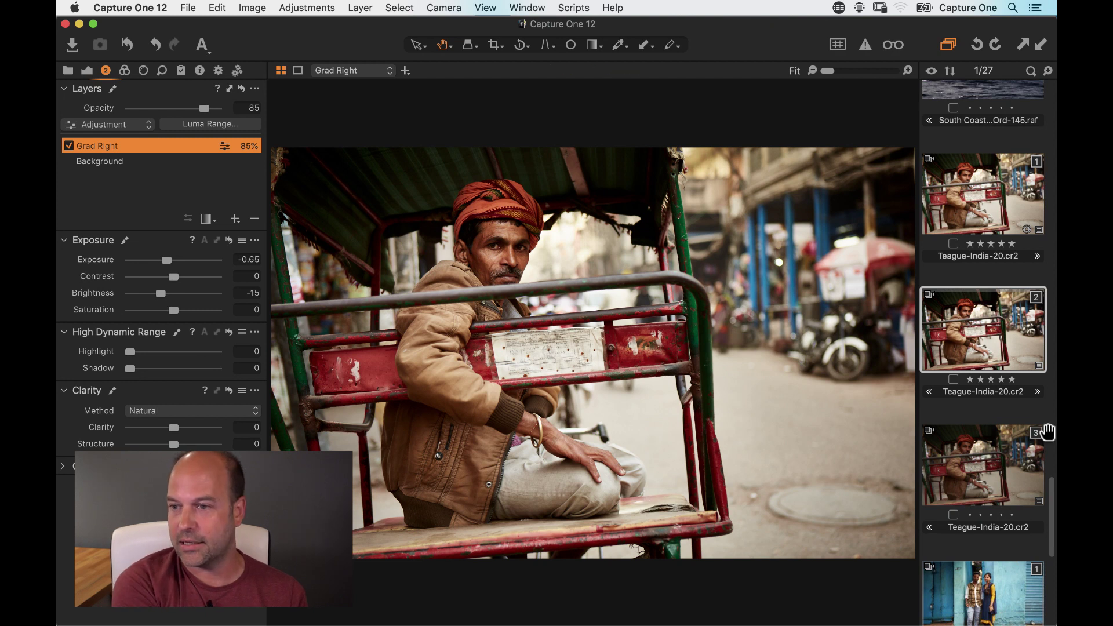
Step: Browse all images without the viewer, open variant 2 of DSCF0286.raf in the viewer, and hide the browser
{"action": "key", "text": "alt"}
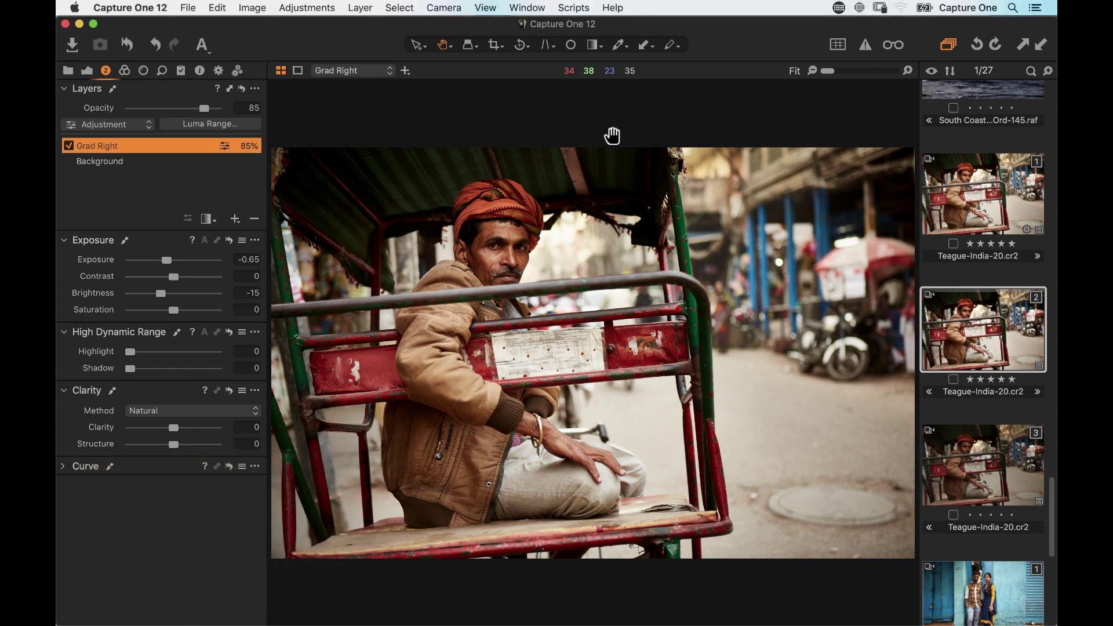
{"action": "key", "text": "alt+super+v"}
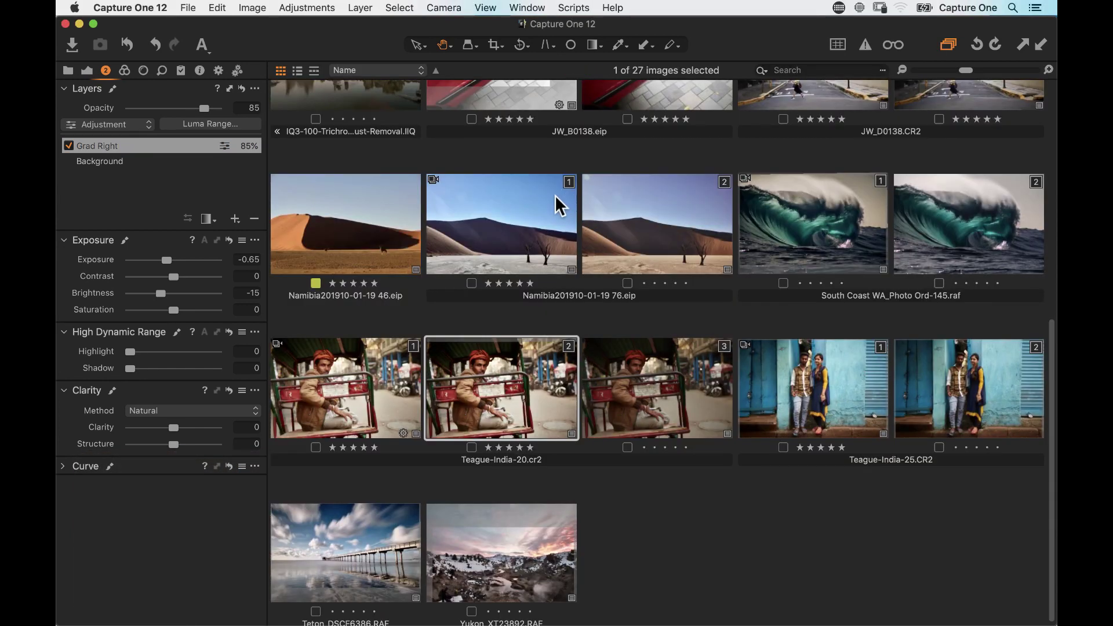
{"action": "scroll", "coordinate": [524, 185], "scroll_direction": "up", "scroll_amount": 7}
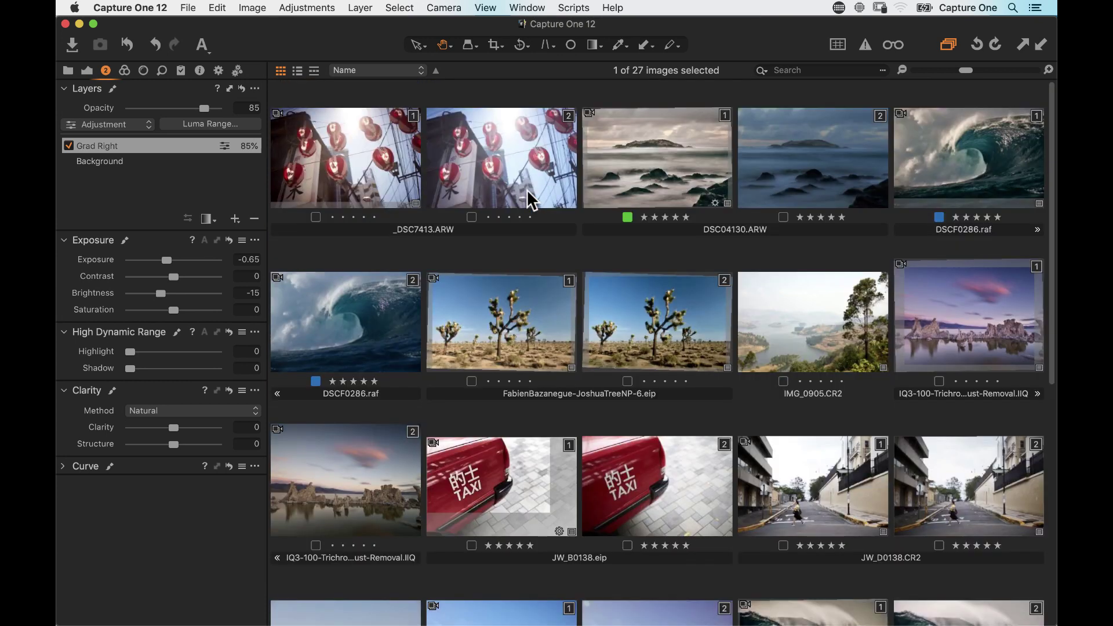
{"action": "left_click", "coordinate": [969, 175]}
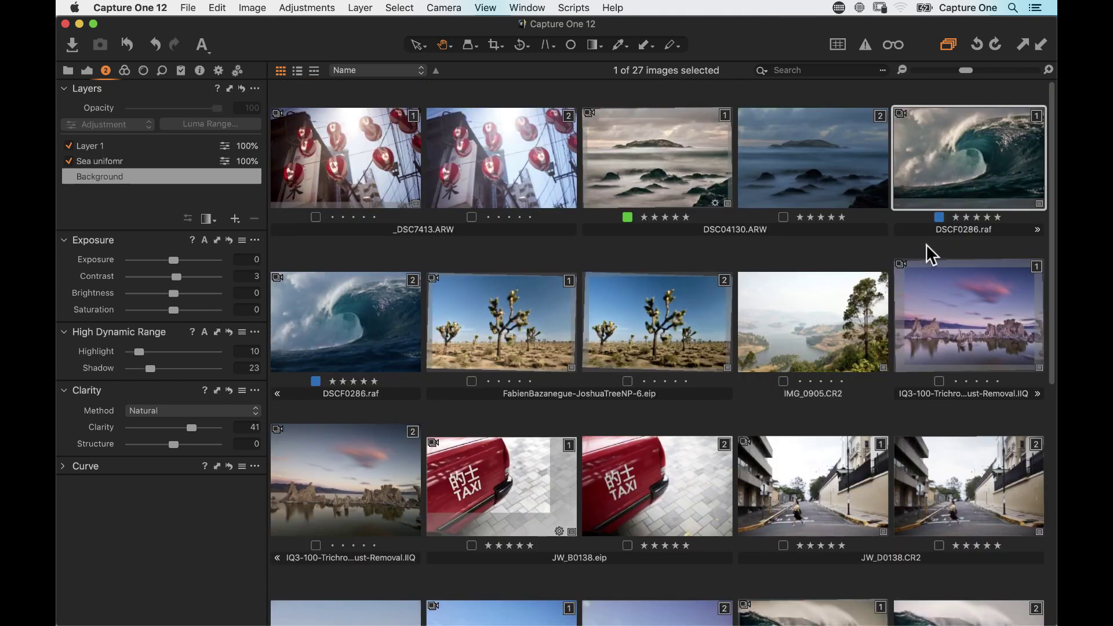
{"action": "left_click", "coordinate": [348, 342]}
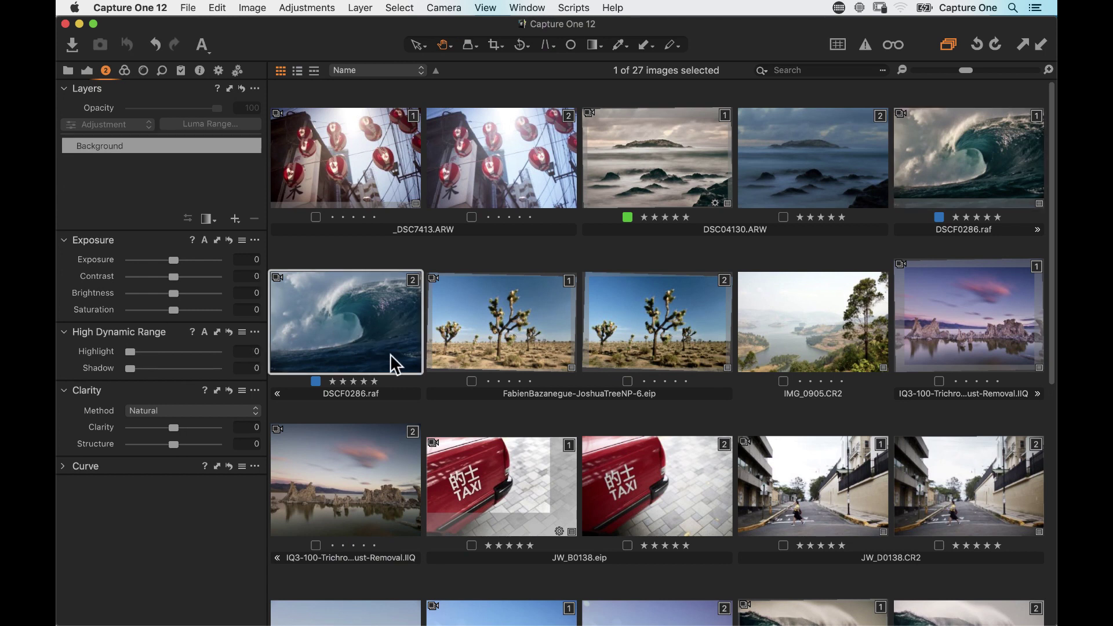
{"action": "double_click", "coordinate": [392, 356]}
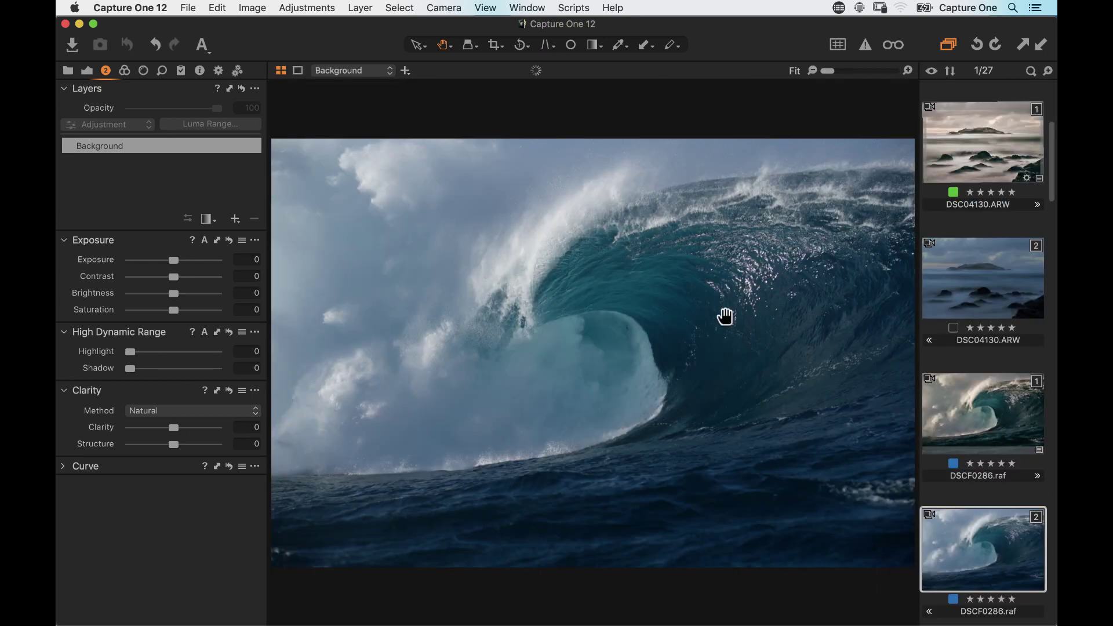
{"action": "key", "text": "super+b"}
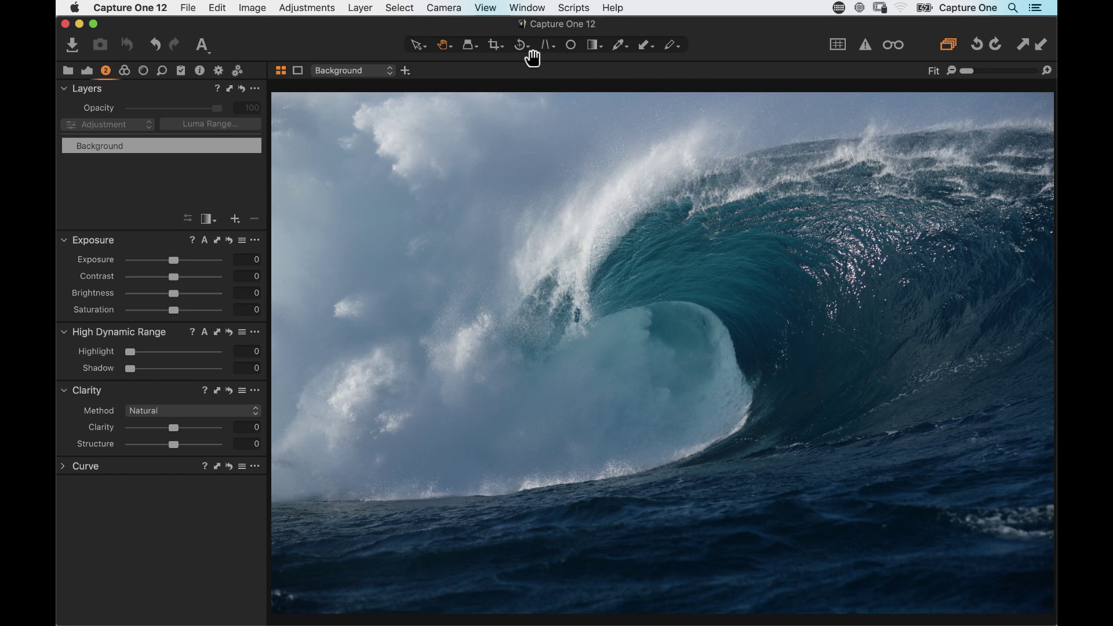
Step: Crop the wave image along its upper and lower edges to about 19.53 by 11.91 in with an unconstrained ratio, and leave the Crop tool
{"action": "left_click", "coordinate": [492, 43]}
{"action": "left_click", "coordinate": [492, 44]}
{"action": "left_click", "coordinate": [492, 46]}
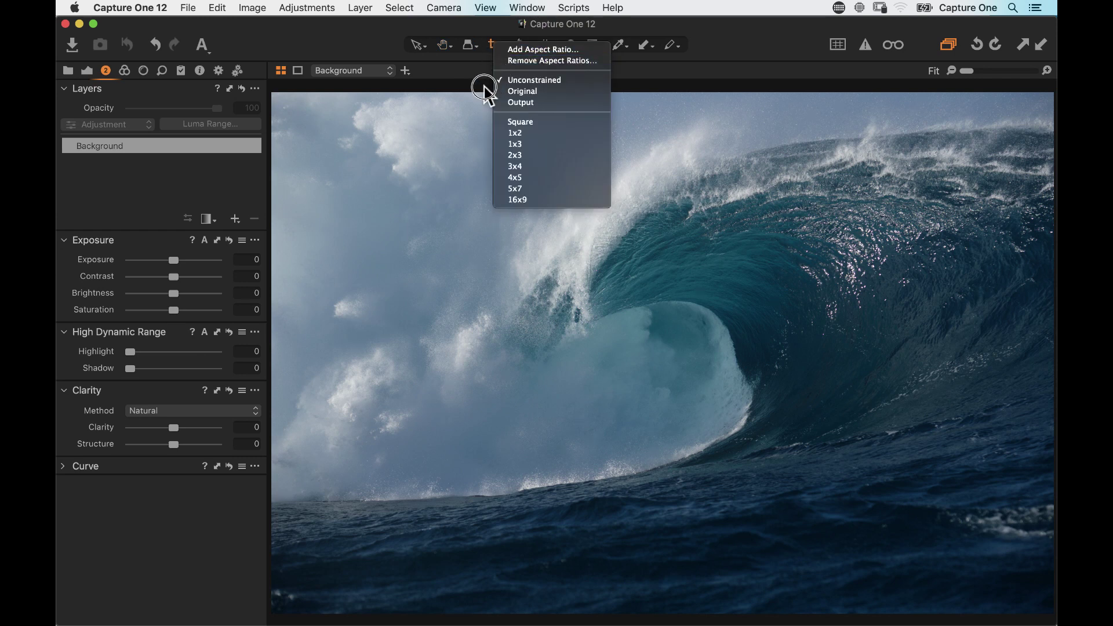
{"action": "key", "text": "Escape"}
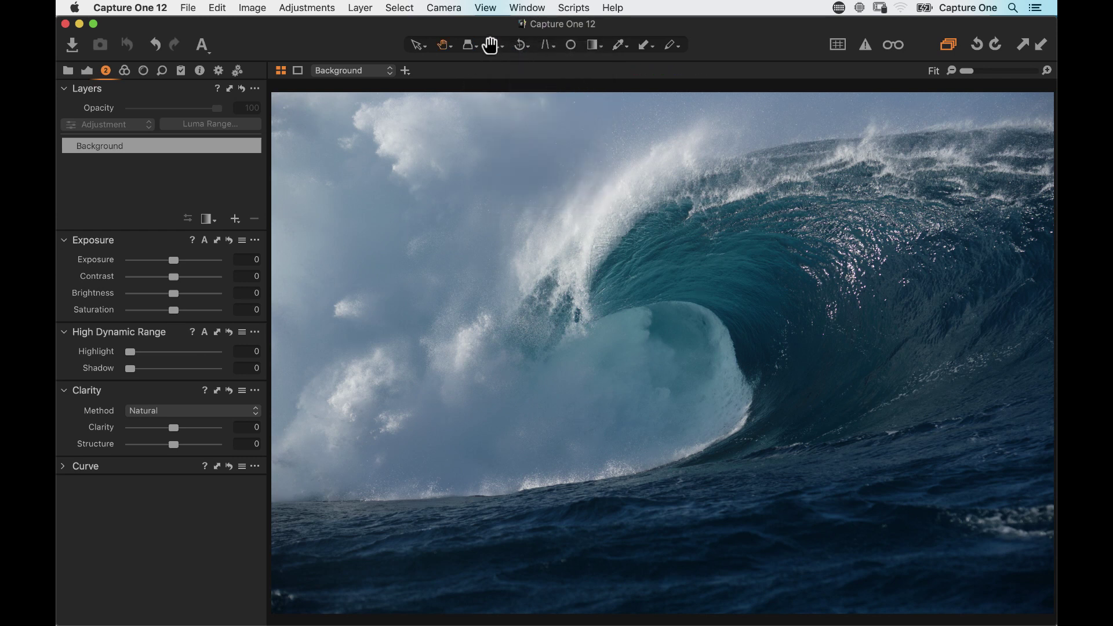
{"action": "left_click", "coordinate": [575, 96]}
{"action": "mouse_move", "coordinate": [573, 93]}
{"action": "left_mouse_down"}
{"action": "mouse_move", "coordinate": [576, 124]}
{"action": "mouse_move", "coordinate": [573, 106]}
{"action": "left_mouse_up"}
{"action": "left_click_drag", "start_coordinate": [568, 161], "coordinate": [566, 154]}
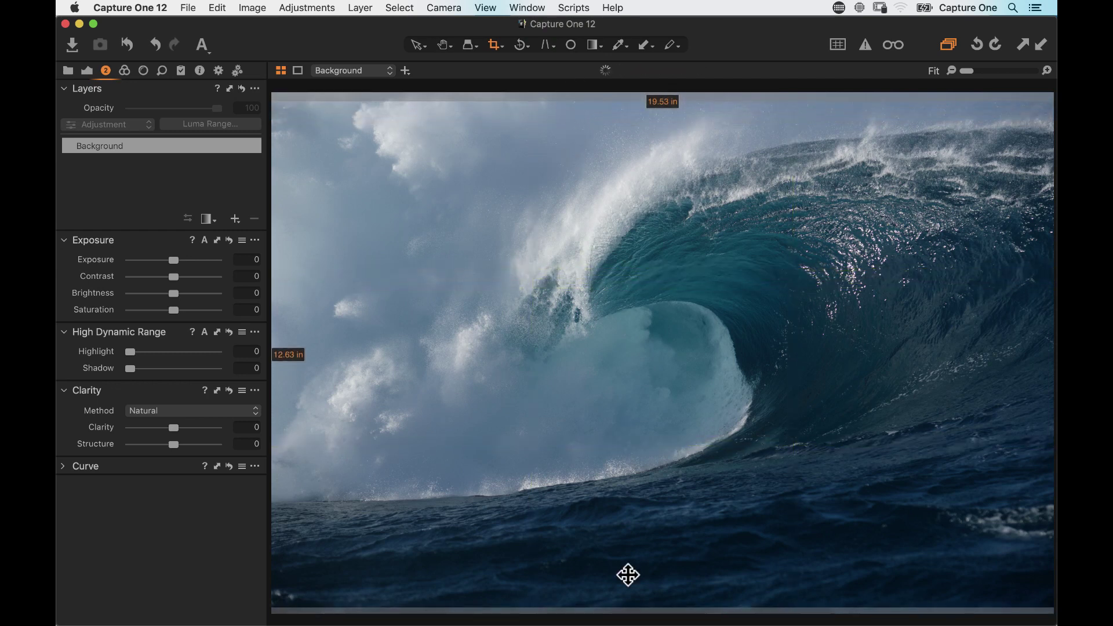
{"action": "left_click_drag", "start_coordinate": [638, 606], "coordinate": [631, 579]}
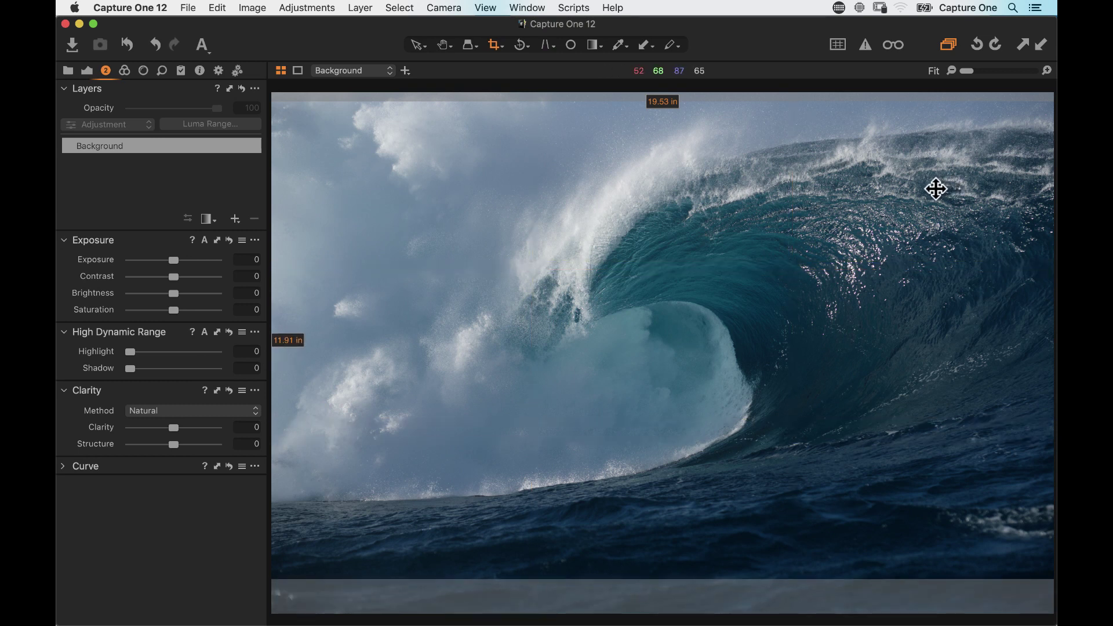
{"action": "left_click", "coordinate": [497, 51]}
{"action": "left_click", "coordinate": [484, 35]}
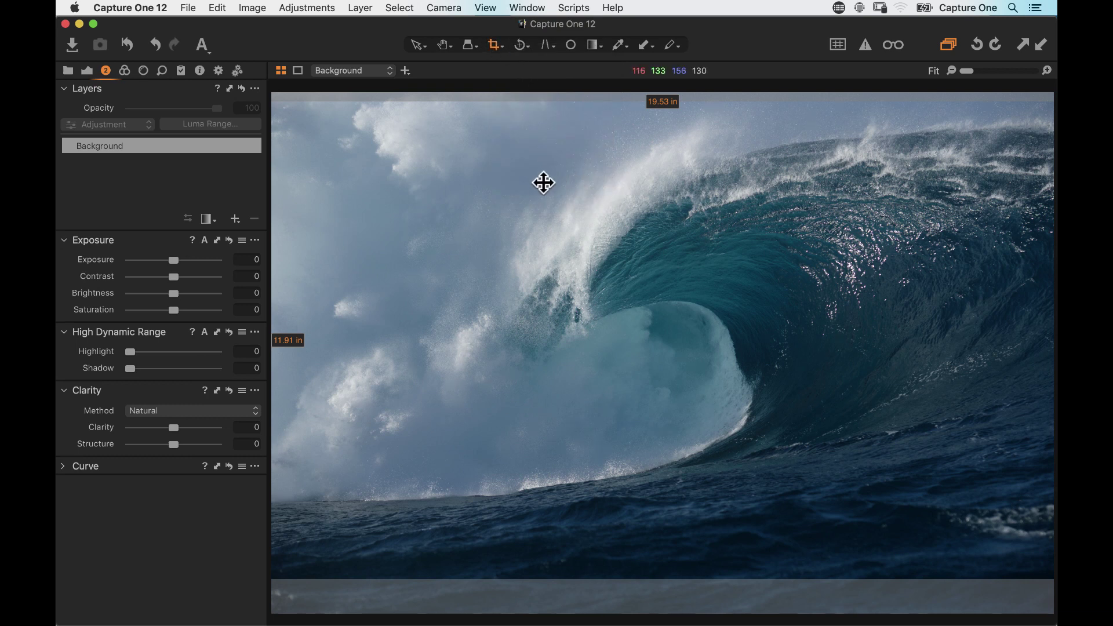
{"action": "left_click", "coordinate": [444, 45]}
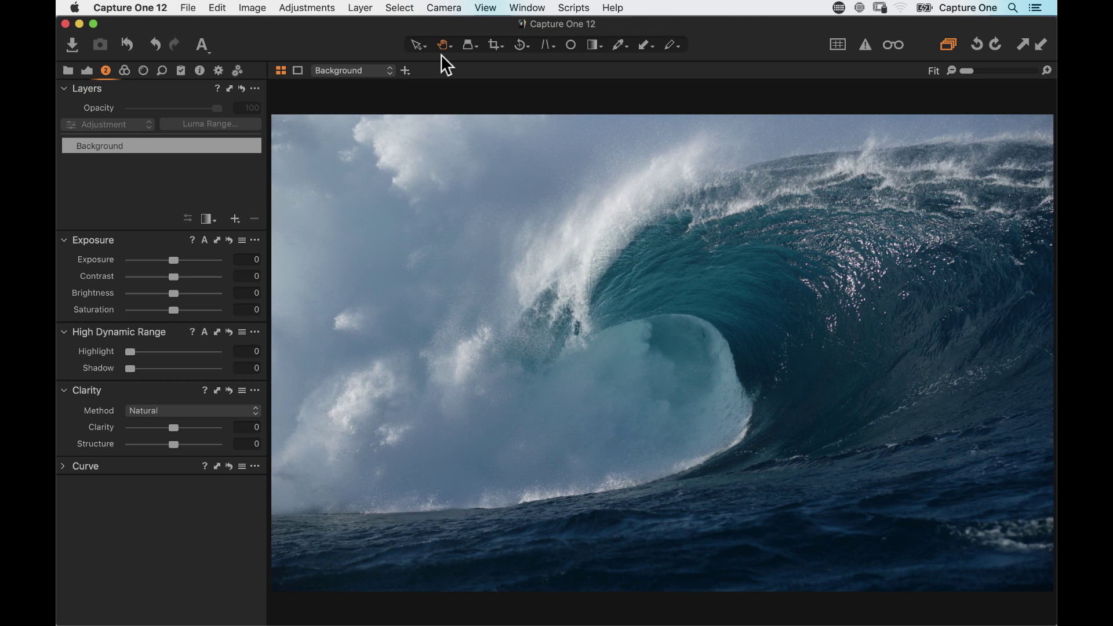
Step: Switch back and forth between the Crop and Pan tools to compare the full frame with the cropped wave image
{"action": "key", "text": "c"}
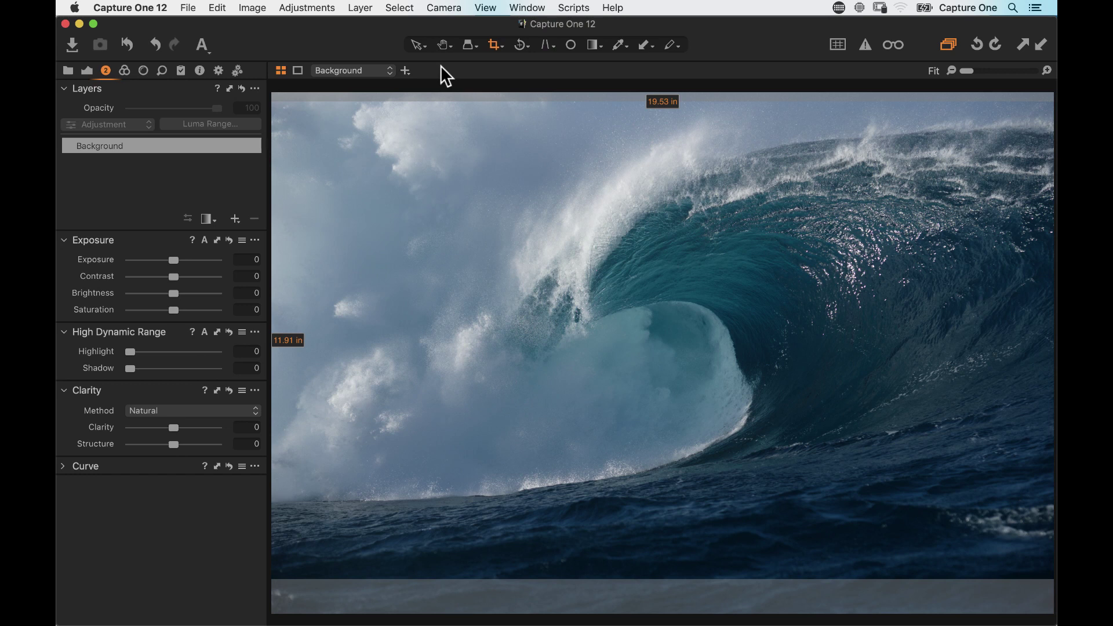
{"action": "key", "text": "h"}
{"action": "key", "text": "c"}
{"action": "key", "text": "h"}
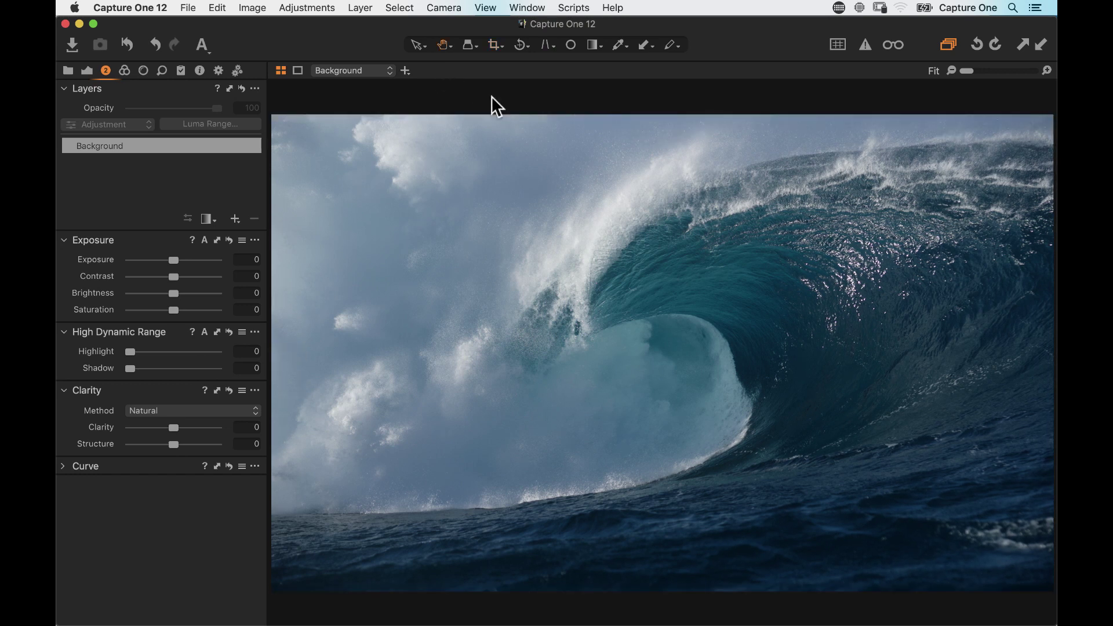
Step: Warm the wave image's white balance to 5898 Kelvin, and auto-adjust its Levels
{"action": "left_click", "coordinate": [87, 70]}
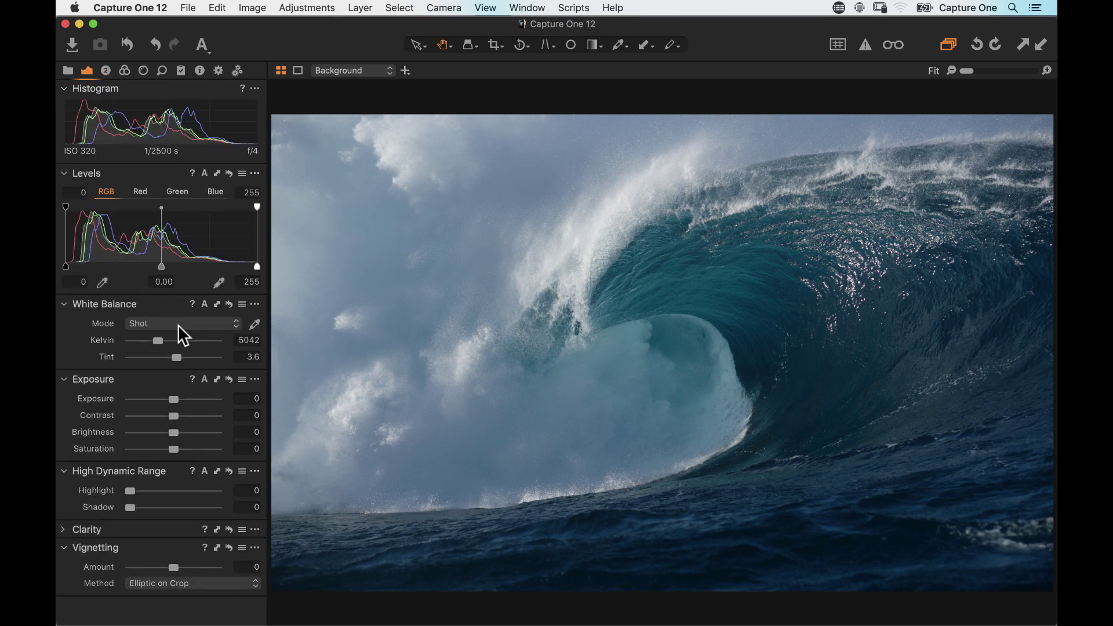
{"action": "left_click_drag", "start_coordinate": [158, 340], "coordinate": [165, 342]}
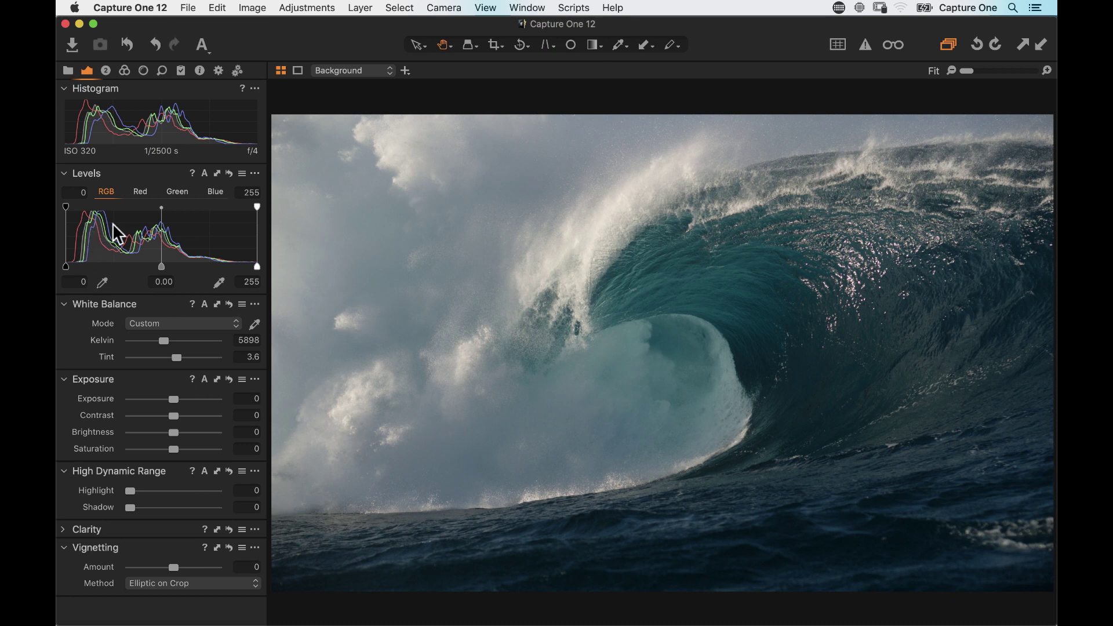
{"action": "left_click", "coordinate": [204, 175]}
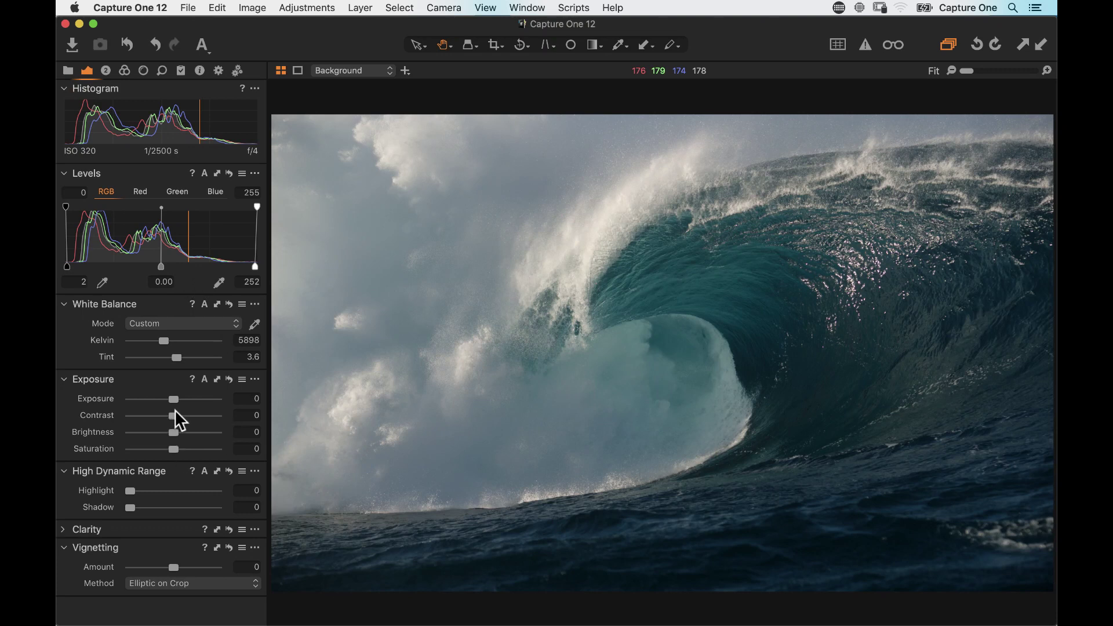
Step: Set the wave image's Contrast to 18 and High Dynamic Range Shadow to 20, trying a contrast reset and undoing it
{"action": "left_click_drag", "start_coordinate": [174, 416], "coordinate": [191, 416]}
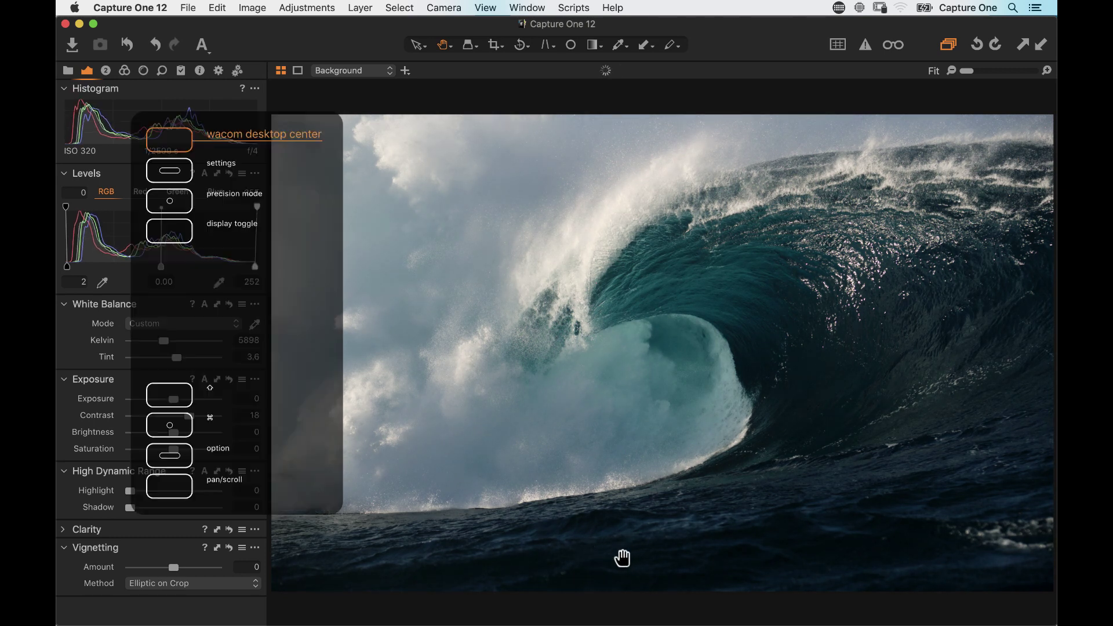
{"action": "left_click_drag", "start_coordinate": [131, 508], "coordinate": [150, 510]}
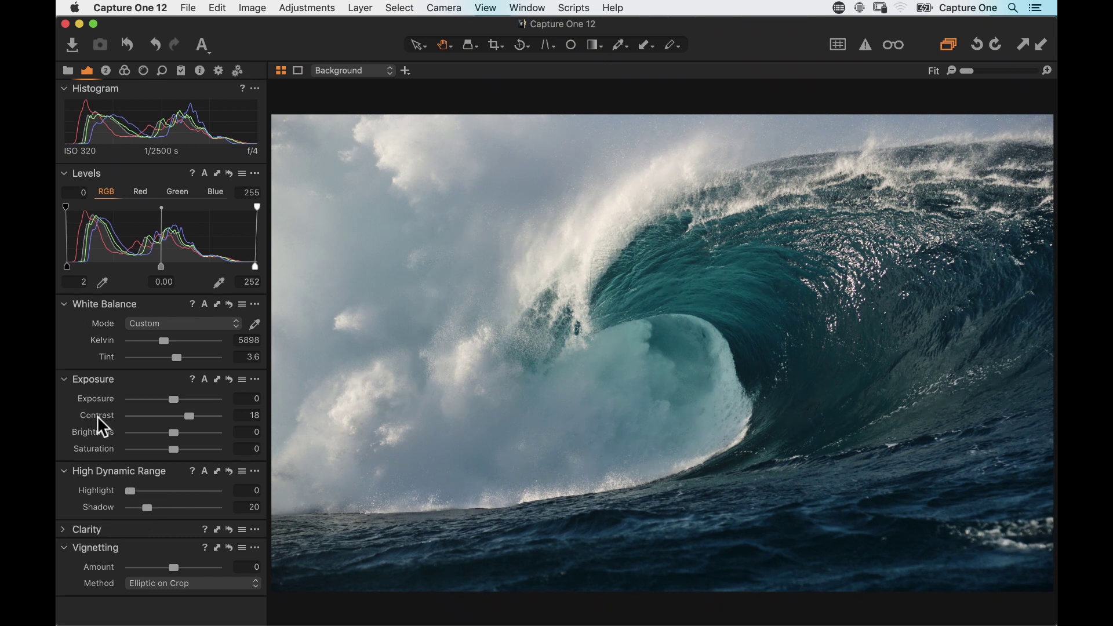
{"action": "double_click", "coordinate": [97, 427]}
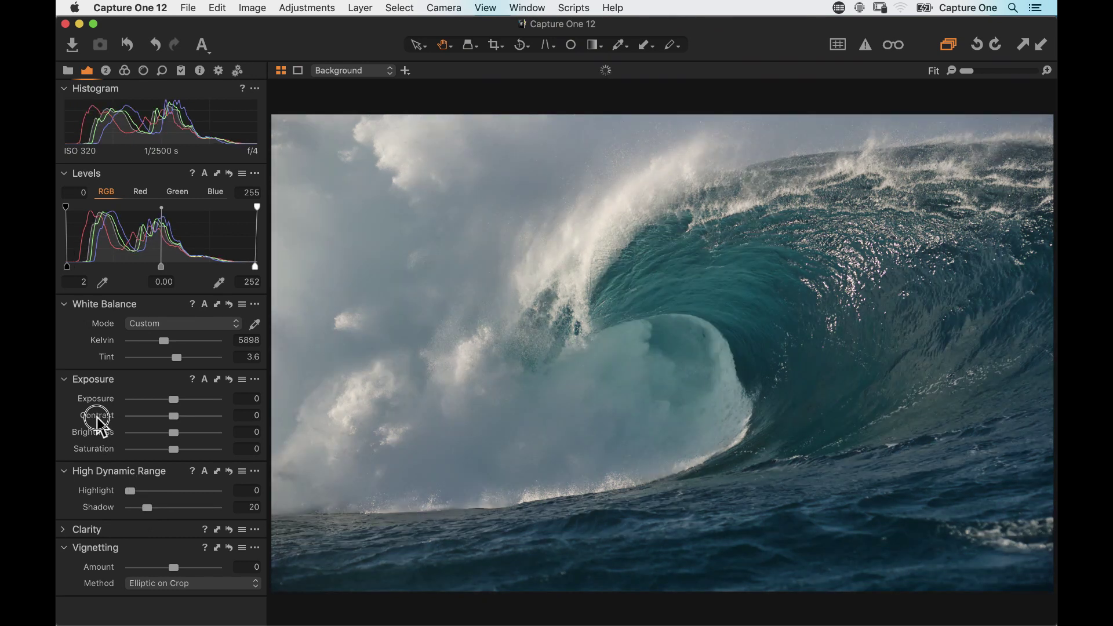
{"action": "key", "text": "super+z"}
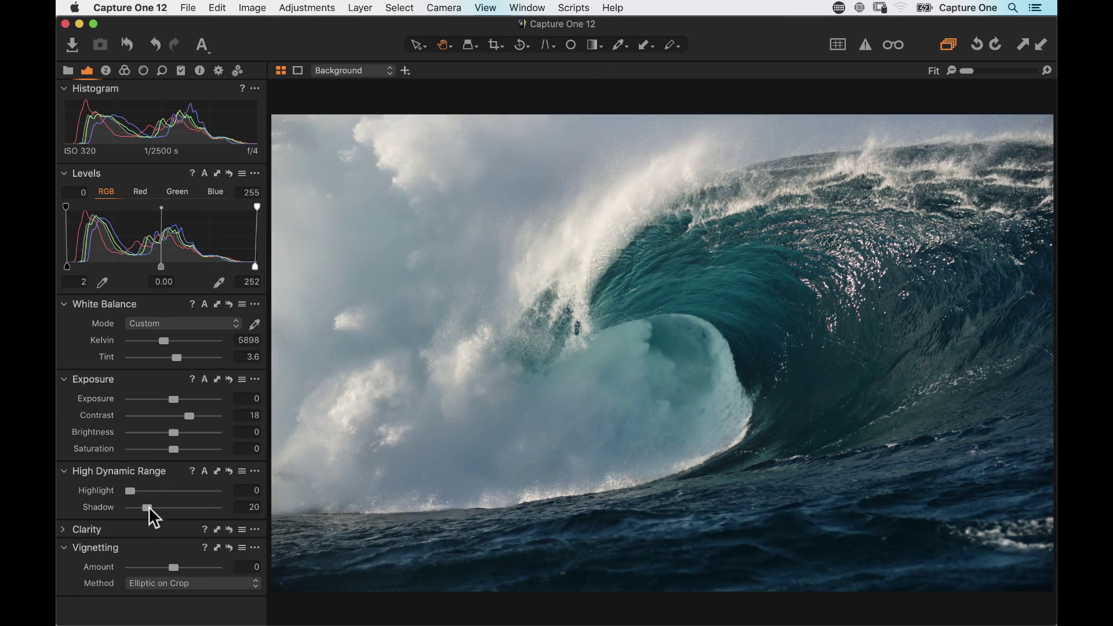
Step: Set the wave image's High Dynamic Range Shadow to 24 and its Clarity to 49 with the Natural method
{"action": "left_click_drag", "start_coordinate": [148, 508], "coordinate": [152, 508]}
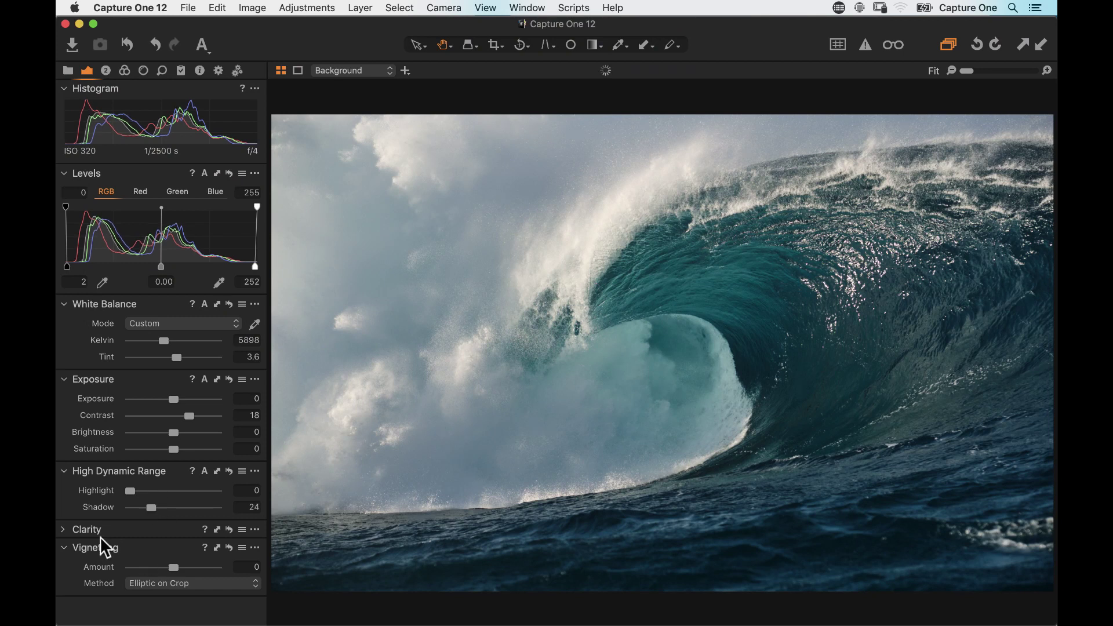
{"action": "left_click", "coordinate": [70, 547]}
{"action": "left_click_drag", "start_coordinate": [173, 567], "coordinate": [194, 567]}
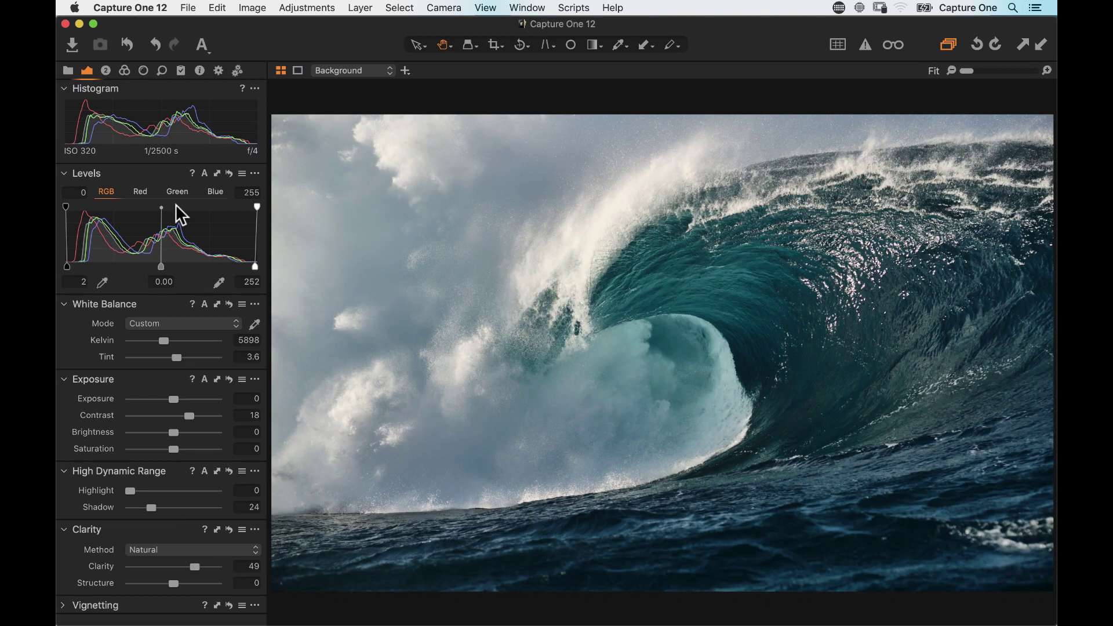
{"action": "left_click", "coordinate": [128, 45]}
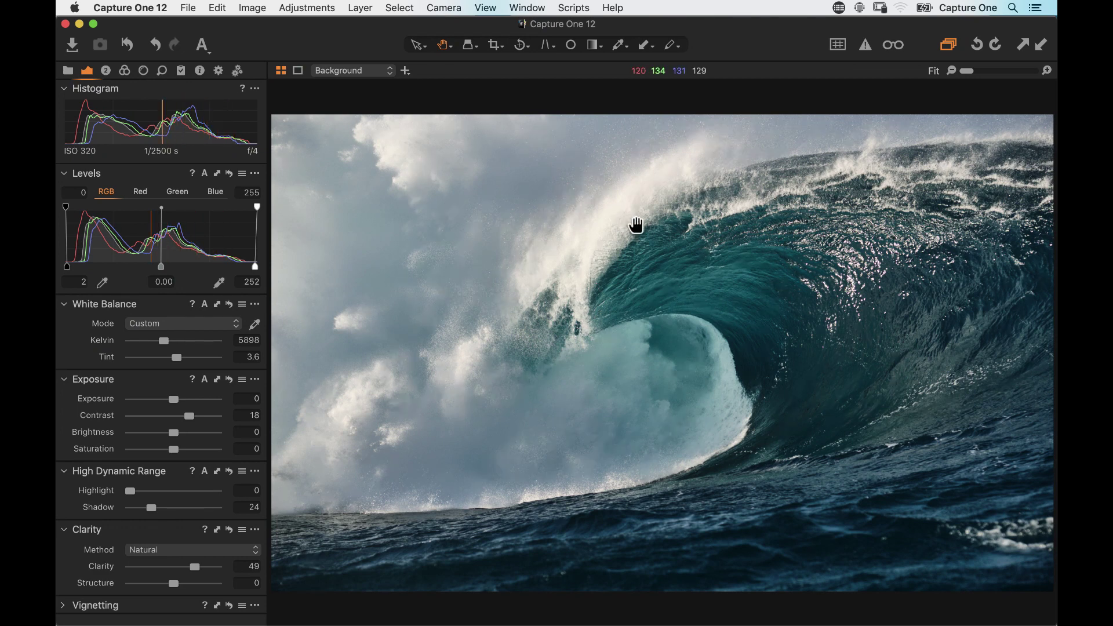
Step: Set the wave image's Structure to 8 while judging the wave's detail at 100%, and return to the fitted view
{"action": "left_click", "coordinate": [636, 224]}
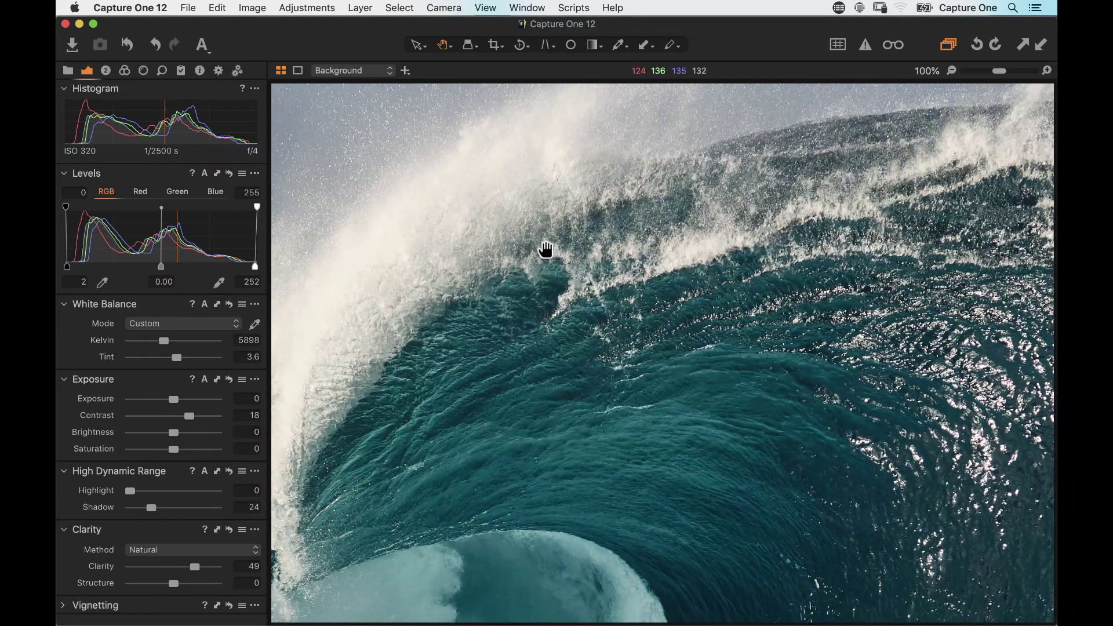
{"action": "left_click", "coordinate": [200, 71]}
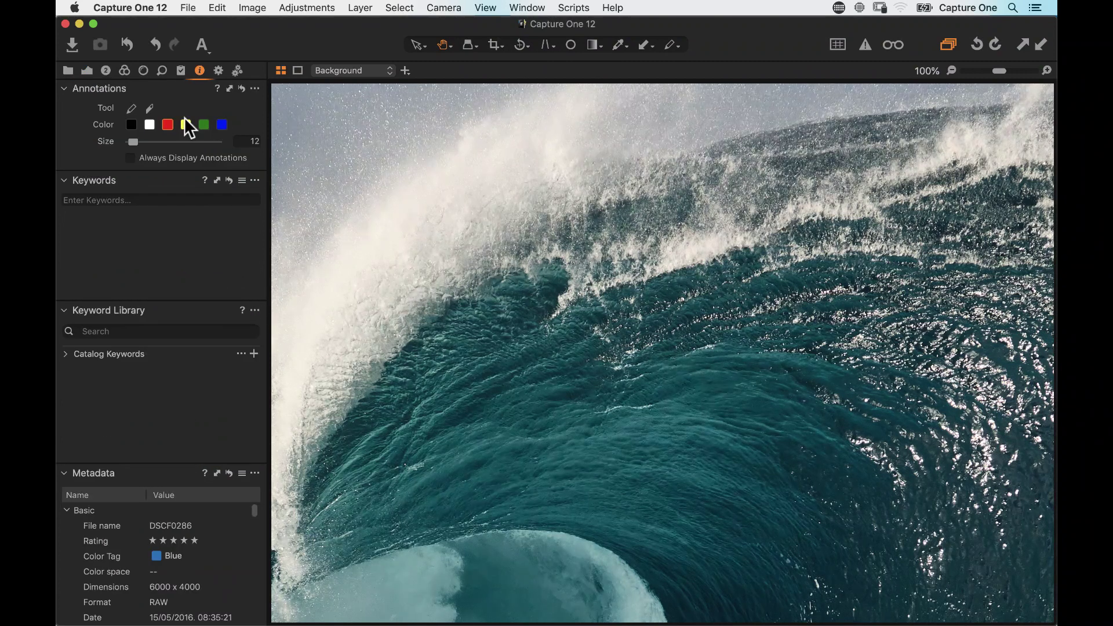
{"action": "left_click", "coordinate": [124, 71]}
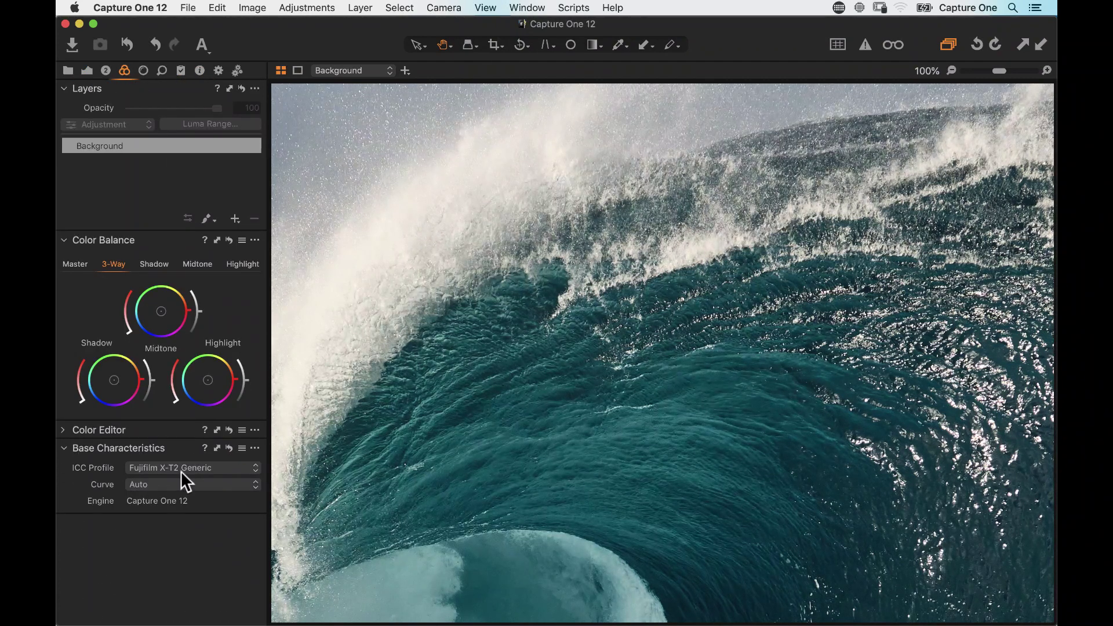
{"action": "left_click_drag", "start_coordinate": [435, 316], "coordinate": [504, 298]}
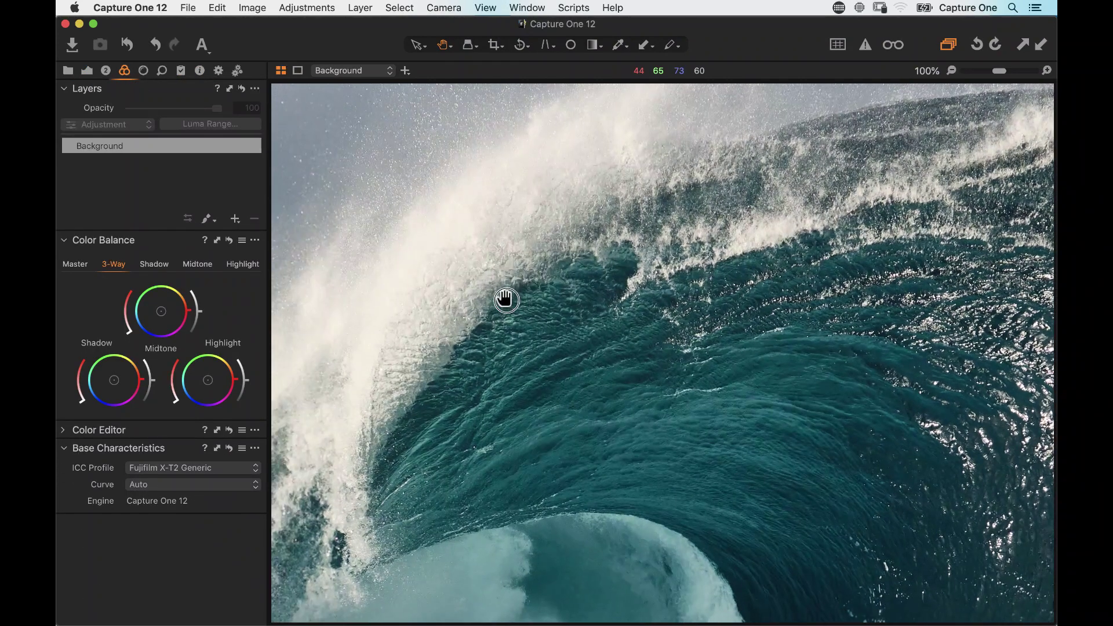
{"action": "left_click", "coordinate": [87, 71]}
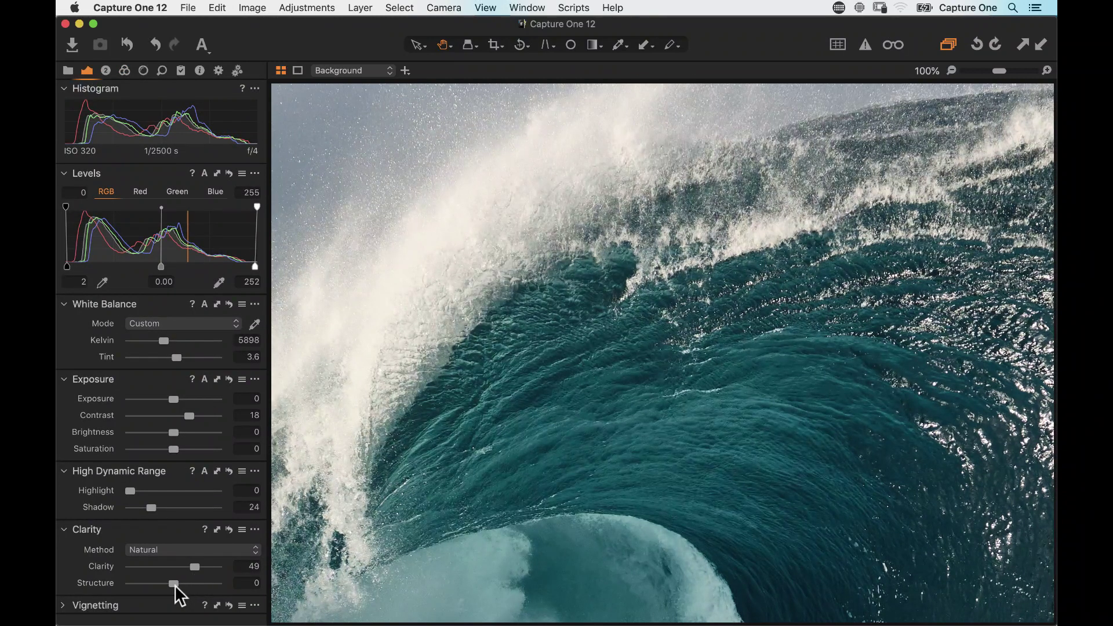
{"action": "left_click_drag", "start_coordinate": [173, 582], "coordinate": [177, 582]}
{"action": "left_click_drag", "start_coordinate": [394, 463], "coordinate": [499, 306]}
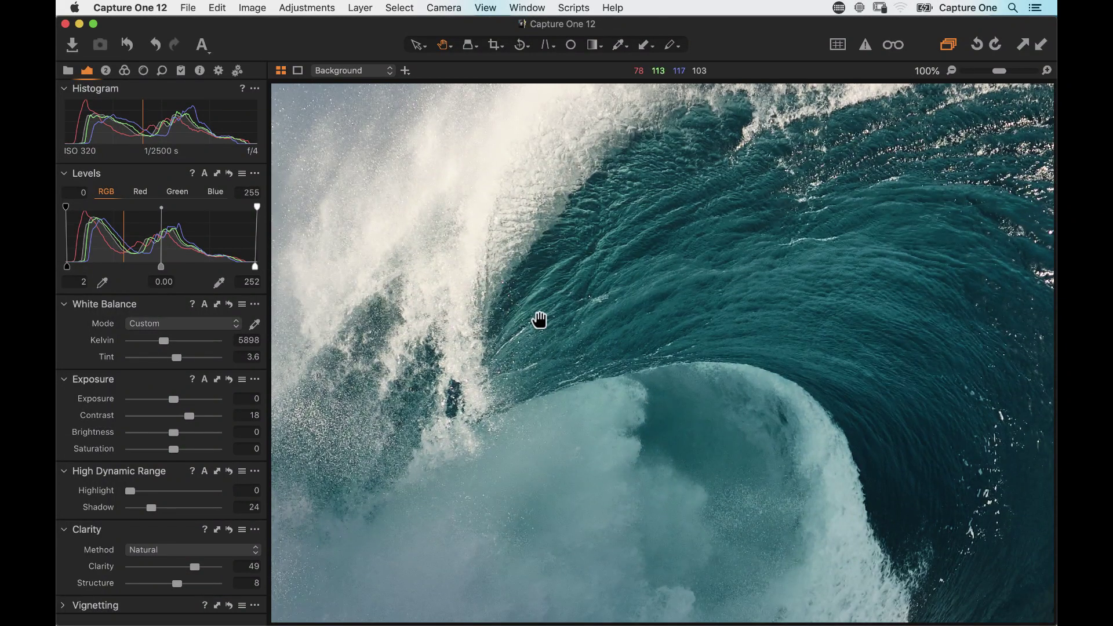
{"action": "key", "text": "super+0"}
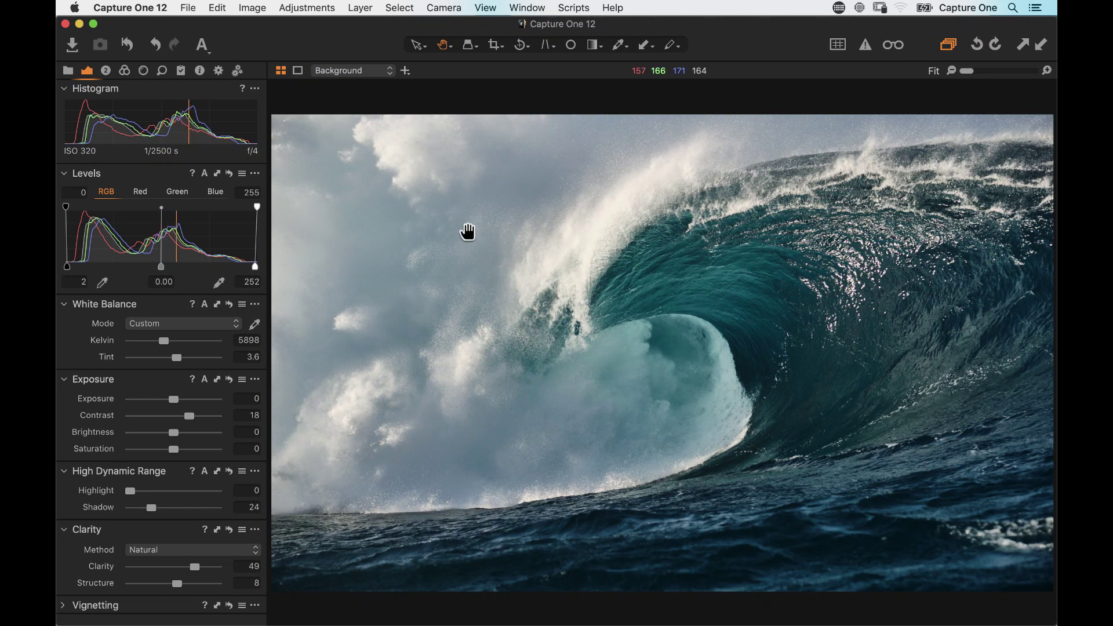
Step: Expand the Color Editor above the other color tools and switch it to Skin Tone mode
{"action": "left_click", "coordinate": [122, 71]}
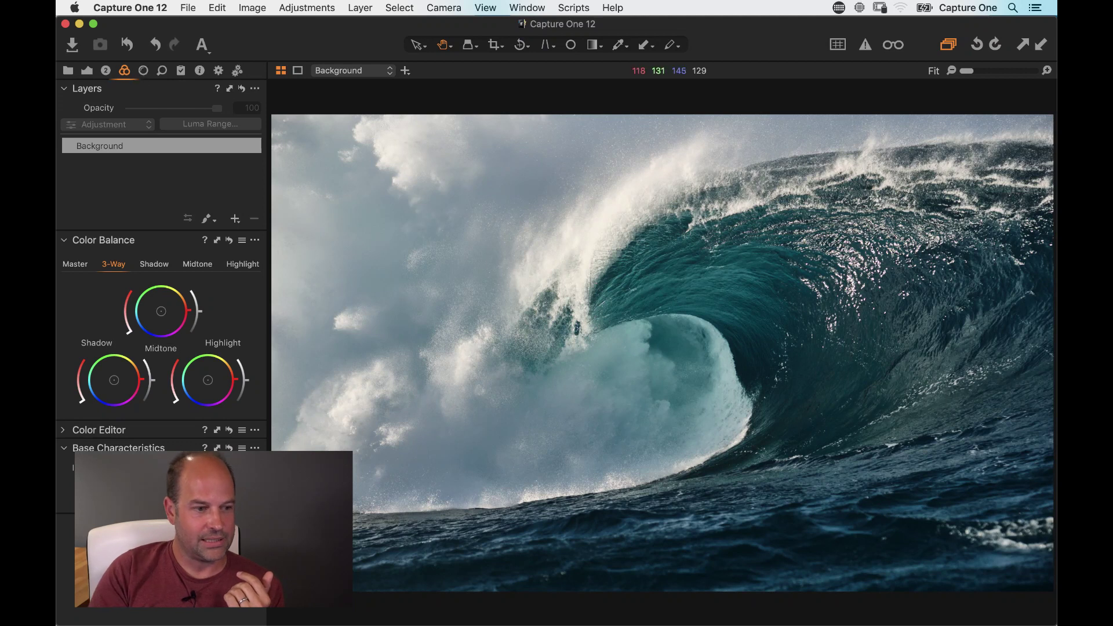
{"action": "left_click_drag", "start_coordinate": [117, 431], "coordinate": [64, 86]}
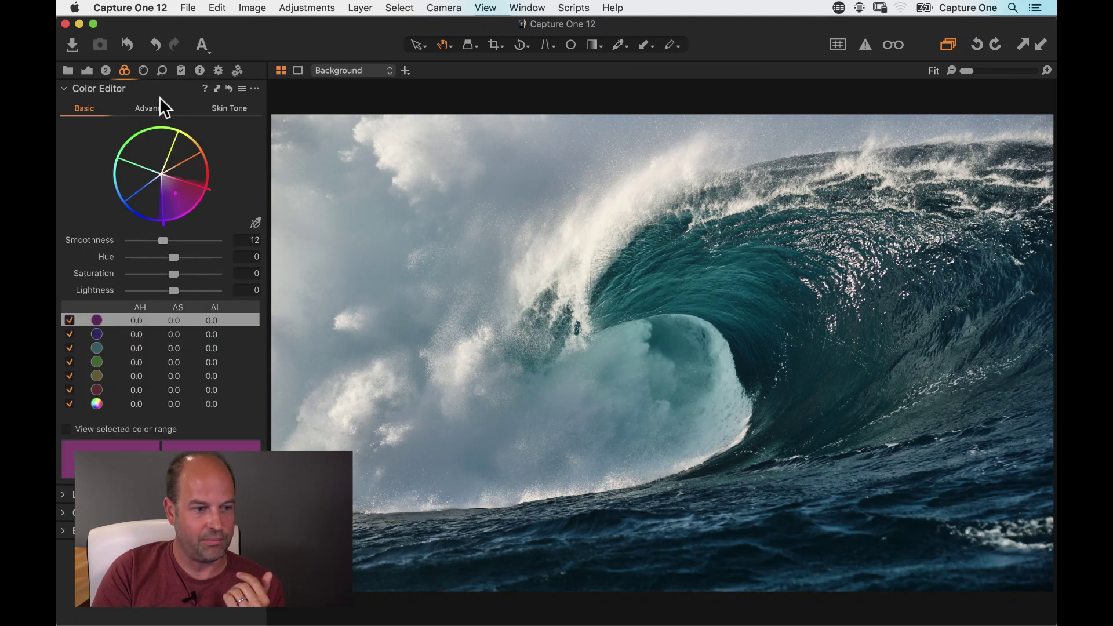
{"action": "left_click", "coordinate": [229, 110]}
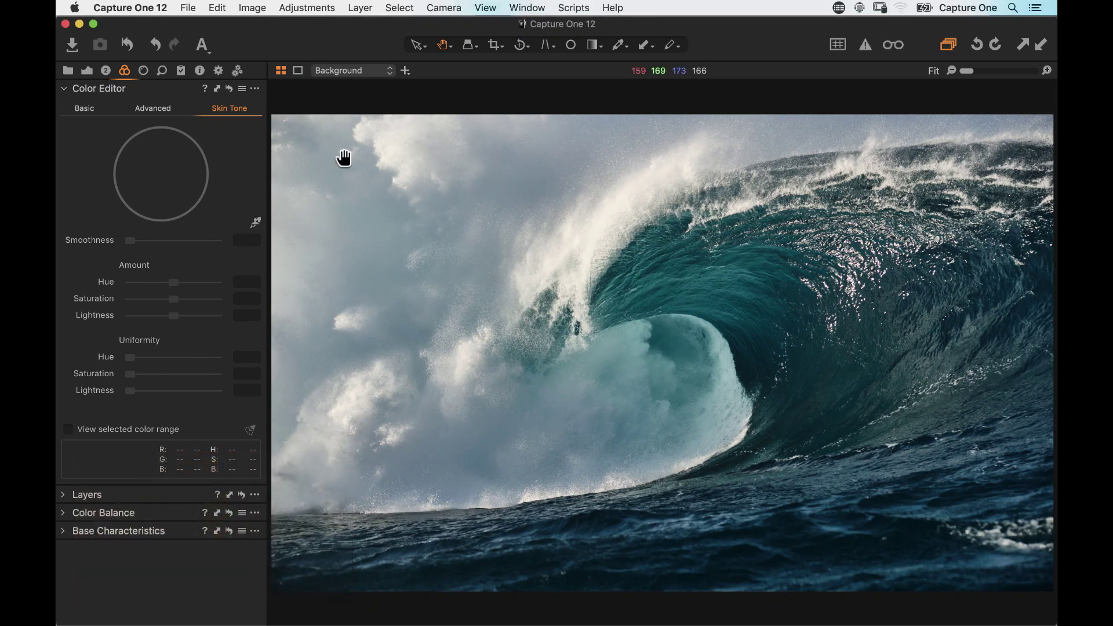
Step: Activate the Draw Mask brush for local adjustments and reduce its size, keeping Hardness at 24 and Opacity and Flow at 100
{"action": "left_click", "coordinate": [88, 70]}
{"action": "left_click", "coordinate": [106, 71]}
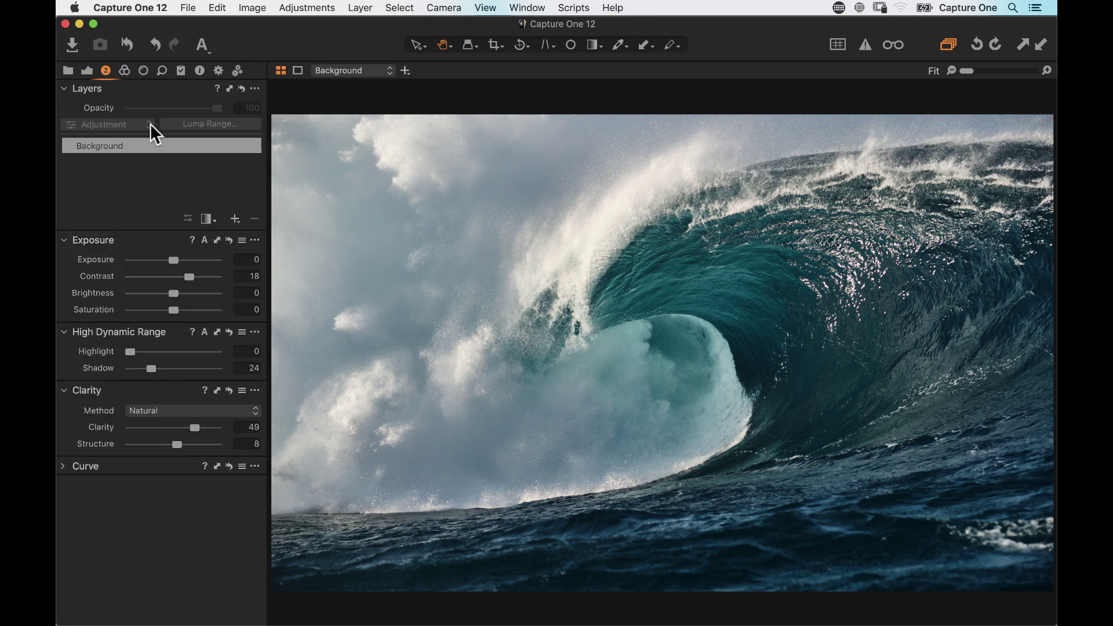
{"action": "left_click", "coordinate": [210, 219]}
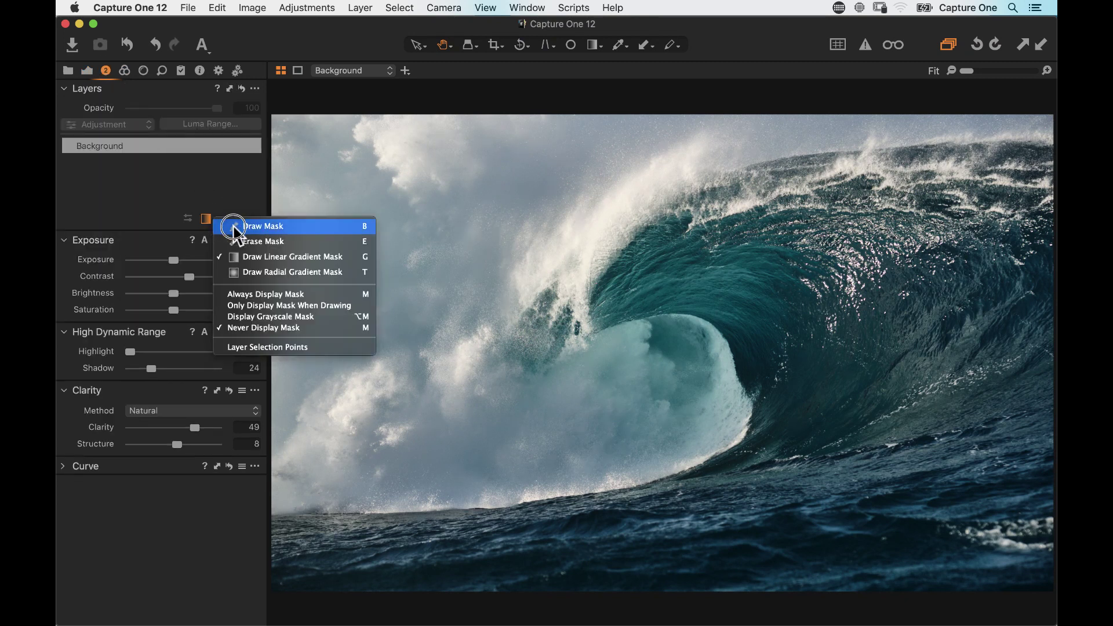
{"action": "left_click", "coordinate": [308, 226]}
{"action": "scroll", "coordinate": [736, 248], "scroll_direction": "up", "scroll_amount": 5}
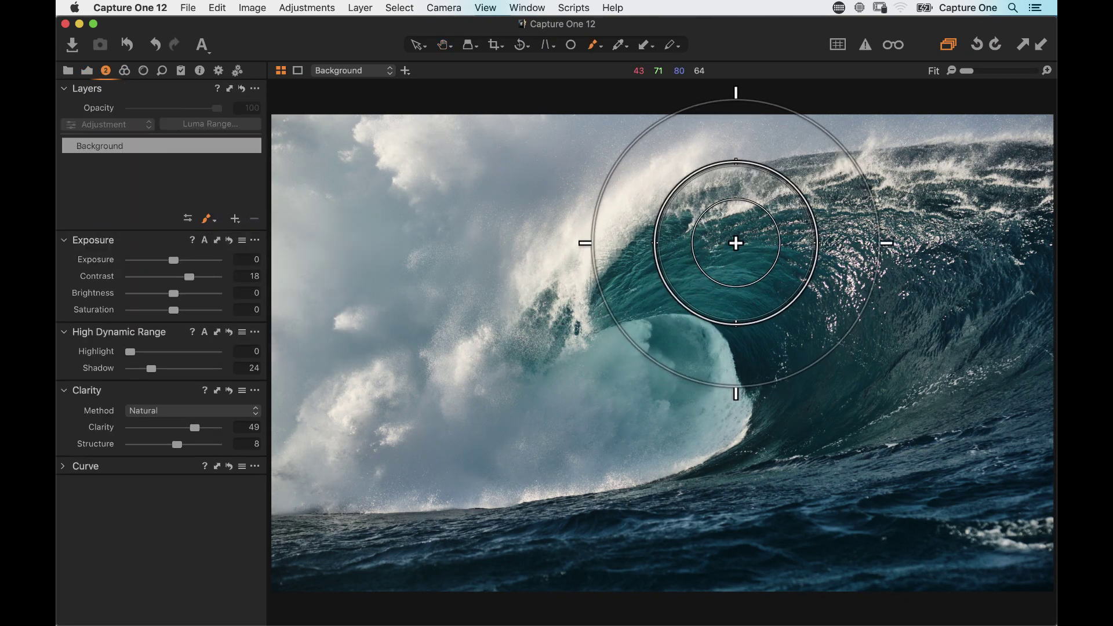
{"action": "right_click", "coordinate": [736, 248]}
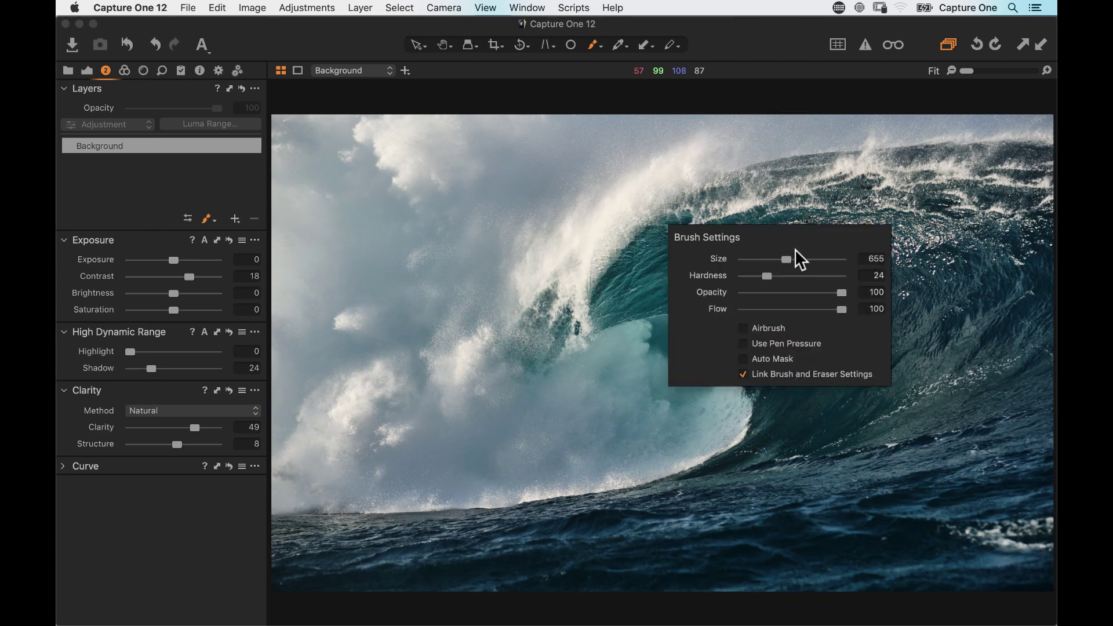
{"action": "scroll", "coordinate": [783, 231], "scroll_direction": "up", "scroll_amount": 3}
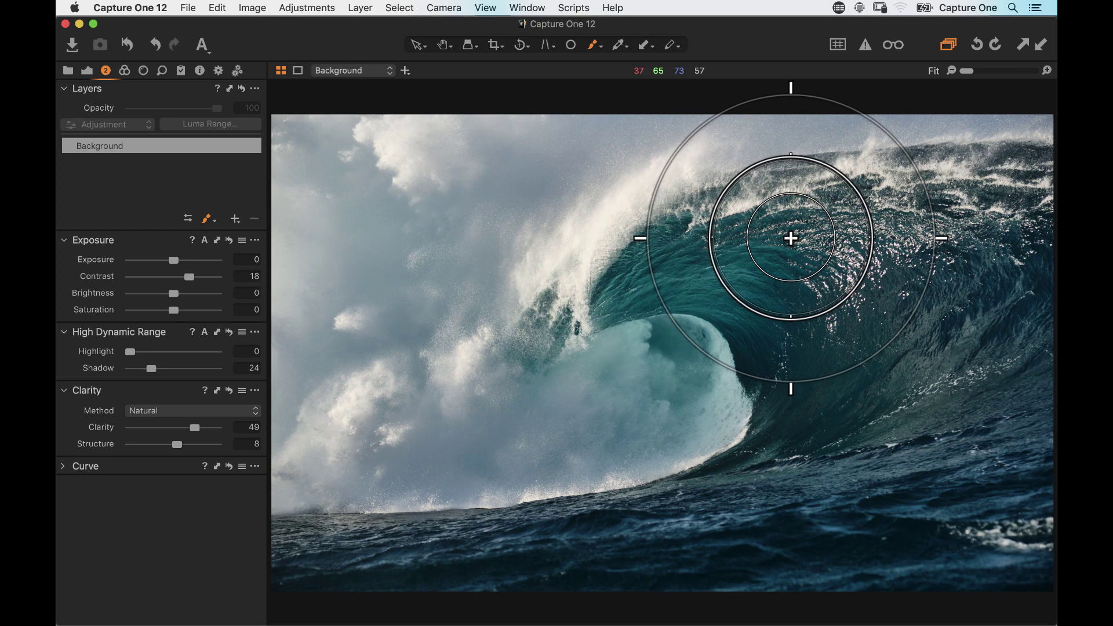
{"action": "right_click", "coordinate": [791, 238]}
{"action": "mouse_move", "coordinate": [800, 242]}
{"action": "left_mouse_down"}
{"action": "mouse_move", "coordinate": [742, 220]}
{"action": "mouse_move", "coordinate": [739, 234]}
{"action": "left_mouse_up"}
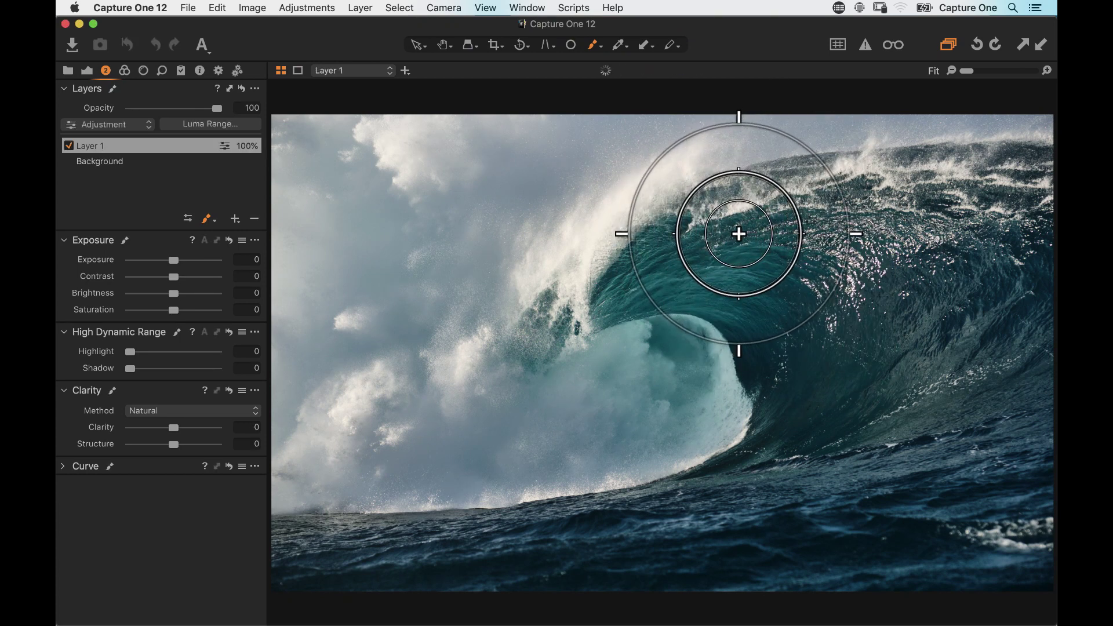
Step: Paint a mask outline around the wave face and foreground water on Layer 1, fill the mask, and hide its overlay
{"action": "mouse_move", "coordinate": [627, 278]}
{"action": "left_mouse_down"}
{"action": "mouse_move", "coordinate": [607, 291]}
{"action": "mouse_move", "coordinate": [728, 283]}
{"action": "mouse_move", "coordinate": [753, 295]}
{"action": "mouse_move", "coordinate": [793, 390]}
{"action": "mouse_move", "coordinate": [790, 454]}
{"action": "mouse_move", "coordinate": [688, 512]}
{"action": "mouse_move", "coordinate": [446, 550]}
{"action": "mouse_move", "coordinate": [280, 554]}
{"action": "mouse_move", "coordinate": [276, 574]}
{"action": "mouse_move", "coordinate": [763, 596]}
{"action": "mouse_move", "coordinate": [1063, 585]}
{"action": "mouse_move", "coordinate": [1018, 223]}
{"action": "mouse_move", "coordinate": [1036, 175]}
{"action": "mouse_move", "coordinate": [796, 204]}
{"action": "mouse_move", "coordinate": [679, 255]}
{"action": "mouse_move", "coordinate": [710, 226]}
{"action": "mouse_move", "coordinate": [836, 187]}
{"action": "mouse_move", "coordinate": [981, 179]}
{"action": "mouse_move", "coordinate": [1063, 193]}
{"action": "left_mouse_up"}
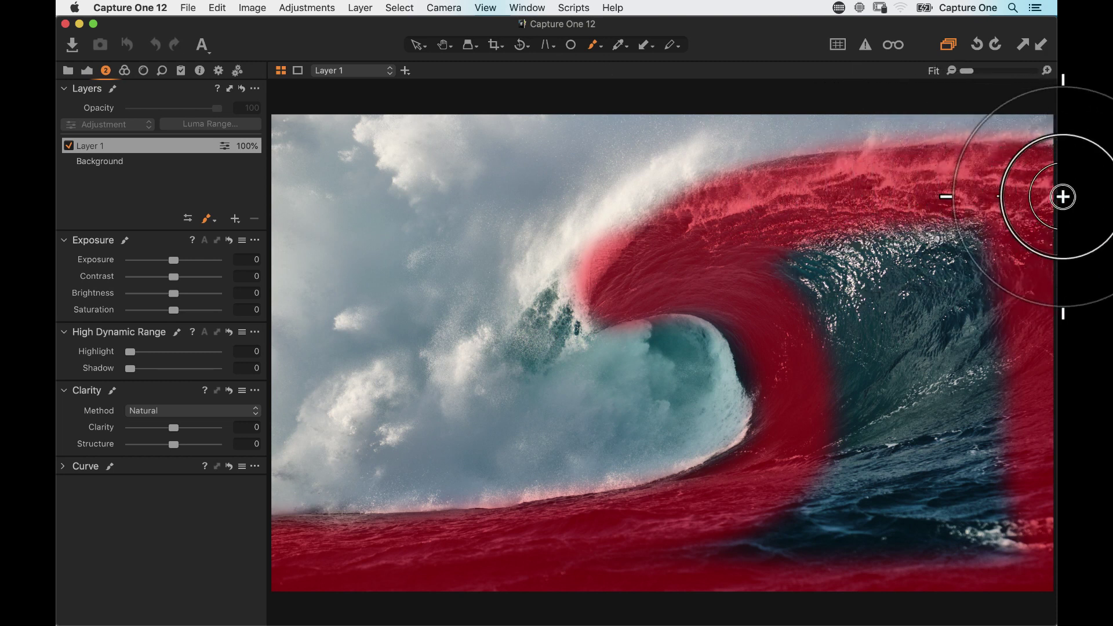
{"action": "right_click", "coordinate": [151, 144]}
{"action": "left_click", "coordinate": [199, 175]}
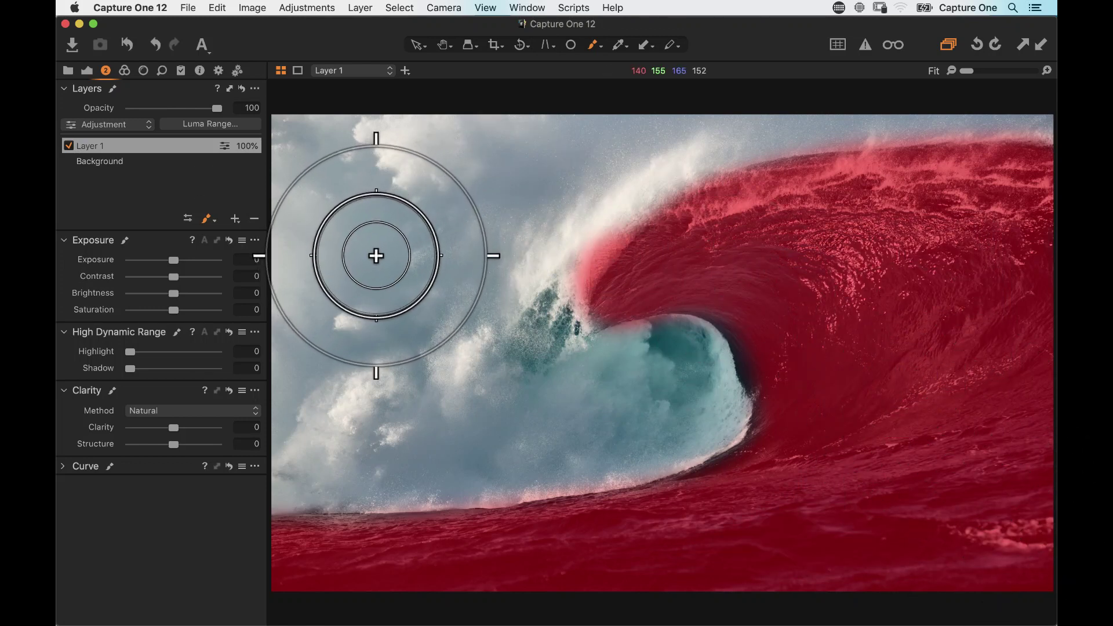
{"action": "key", "text": "h"}
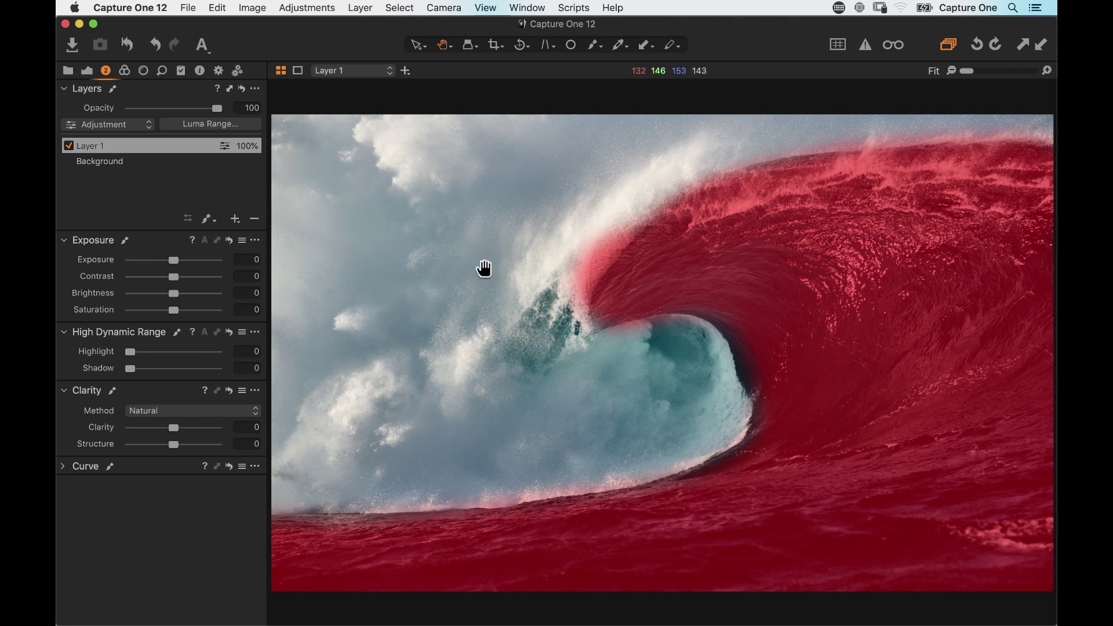
{"action": "key", "text": "m"}
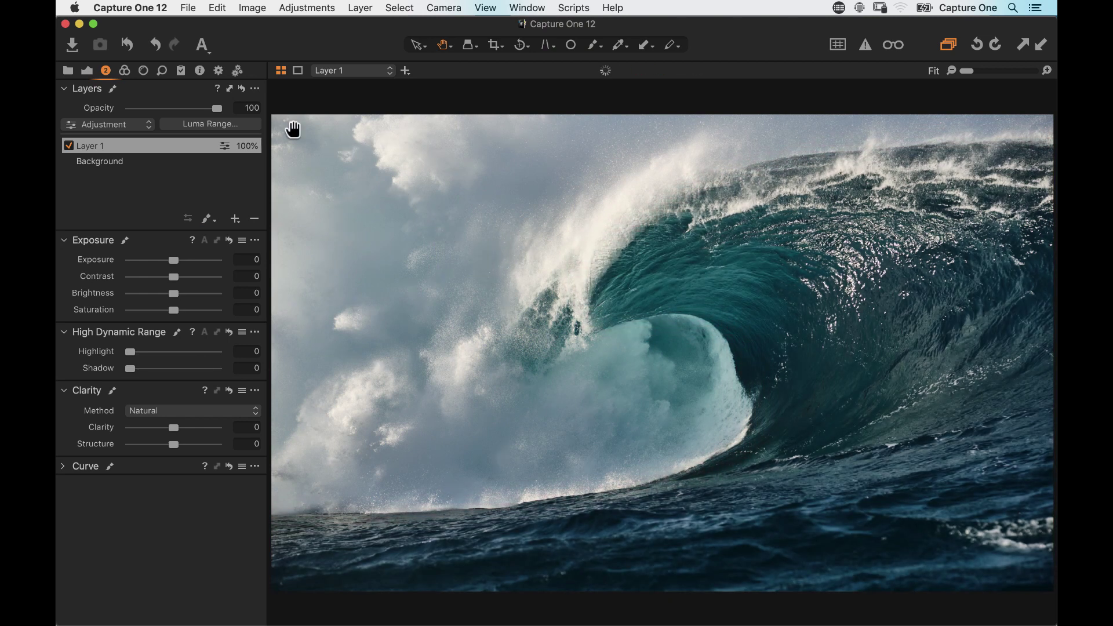
Step: Sample the dark teal water for Layer 1's Skin Tone color range and widen the range through blue to magenta
{"action": "left_click", "coordinate": [126, 68]}
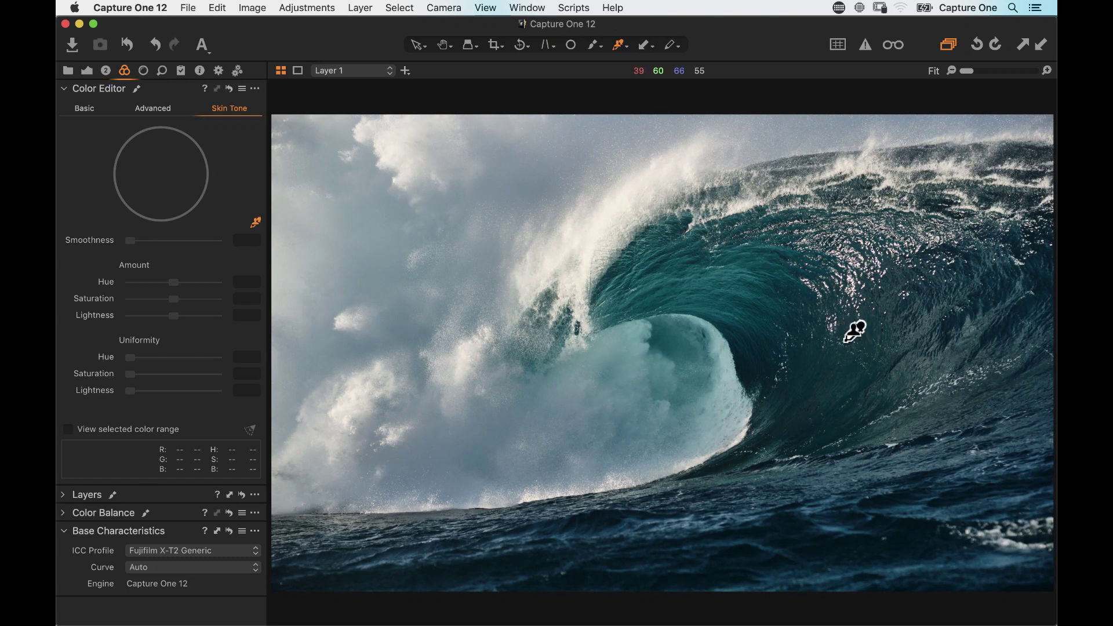
{"action": "left_click", "coordinate": [848, 393]}
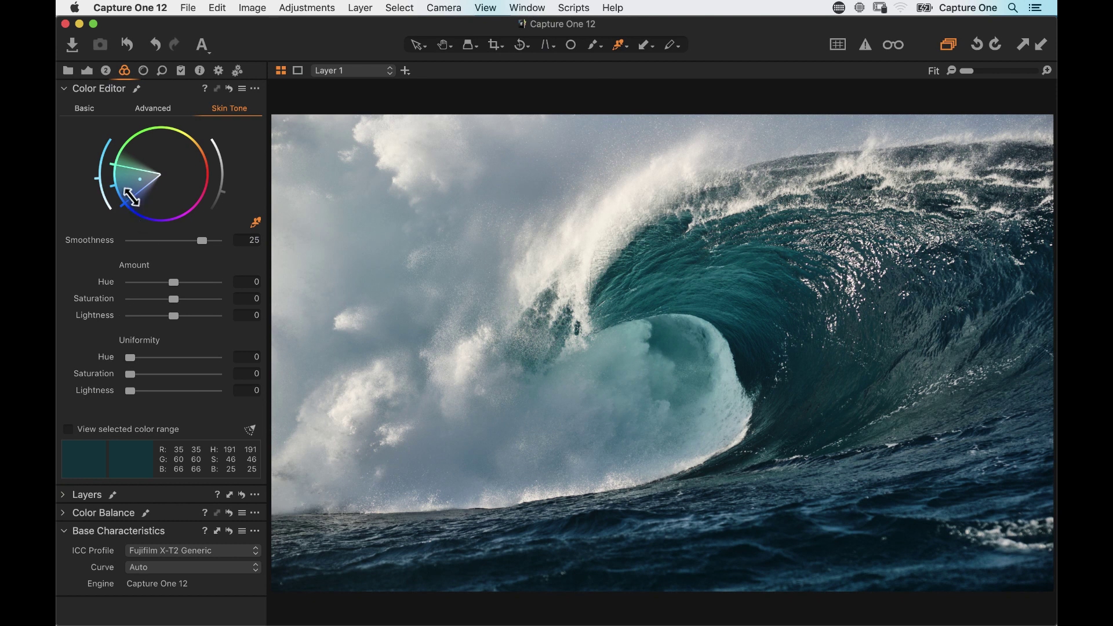
{"action": "left_click_drag", "start_coordinate": [128, 201], "coordinate": [196, 202]}
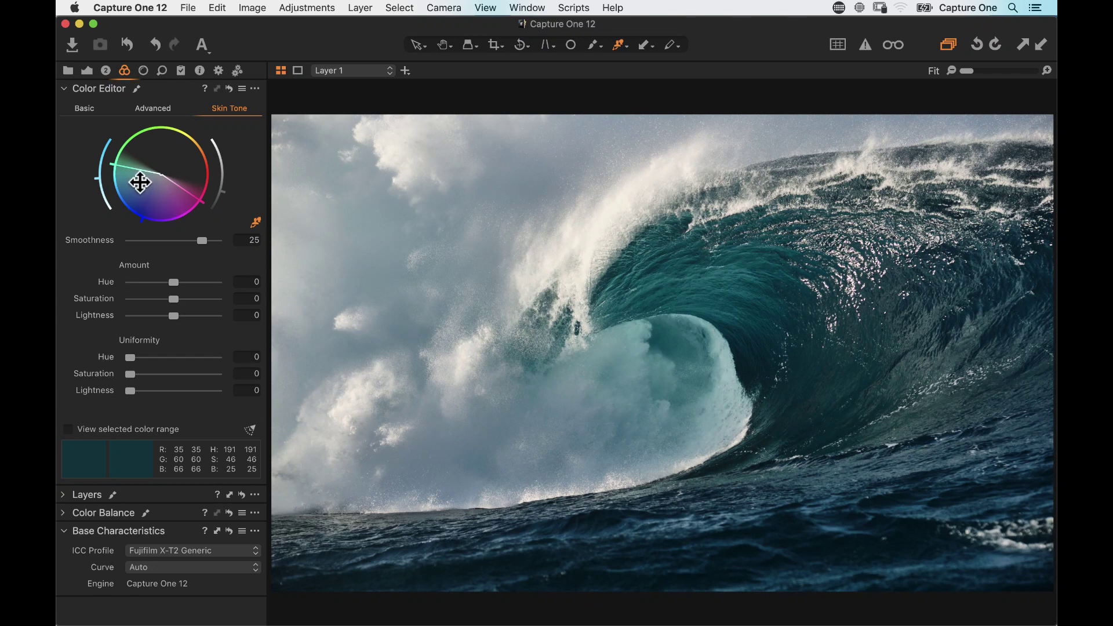
Step: Set the sampled water color's Uniformity to Hue 100, Saturation 67 and Lightness 0
{"action": "left_click_drag", "start_coordinate": [130, 358], "coordinate": [232, 355]}
{"action": "left_click_drag", "start_coordinate": [217, 357], "coordinate": [82, 369]}
{"action": "left_click_drag", "start_coordinate": [130, 357], "coordinate": [223, 357]}
{"action": "left_click_drag", "start_coordinate": [130, 374], "coordinate": [199, 374]}
{"action": "left_click_drag", "start_coordinate": [130, 391], "coordinate": [96, 392]}
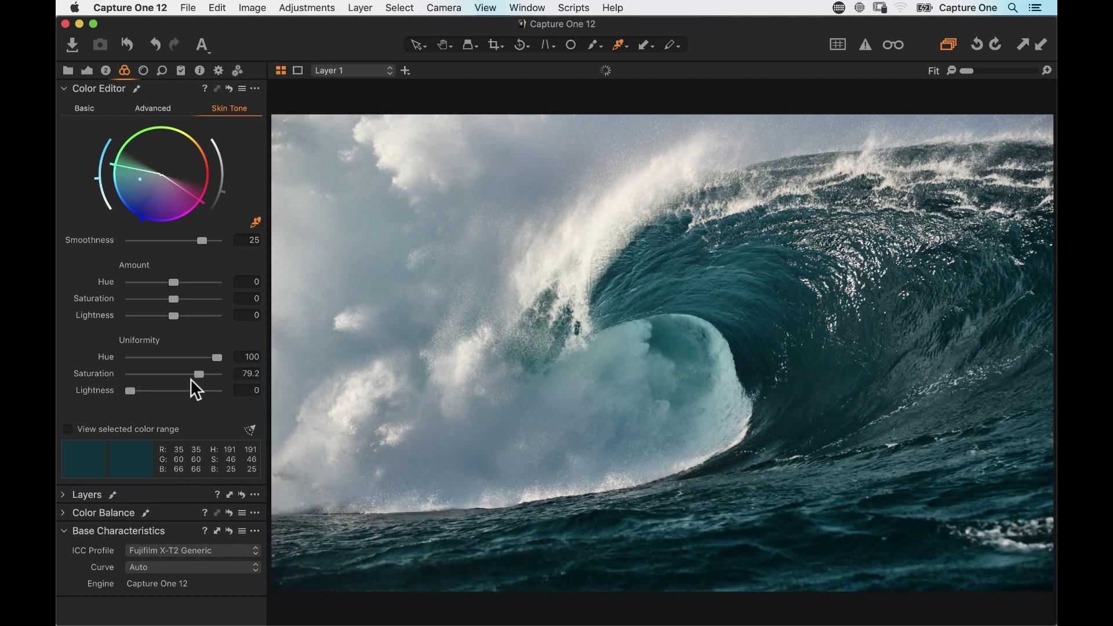
{"action": "left_click_drag", "start_coordinate": [198, 375], "coordinate": [188, 375]}
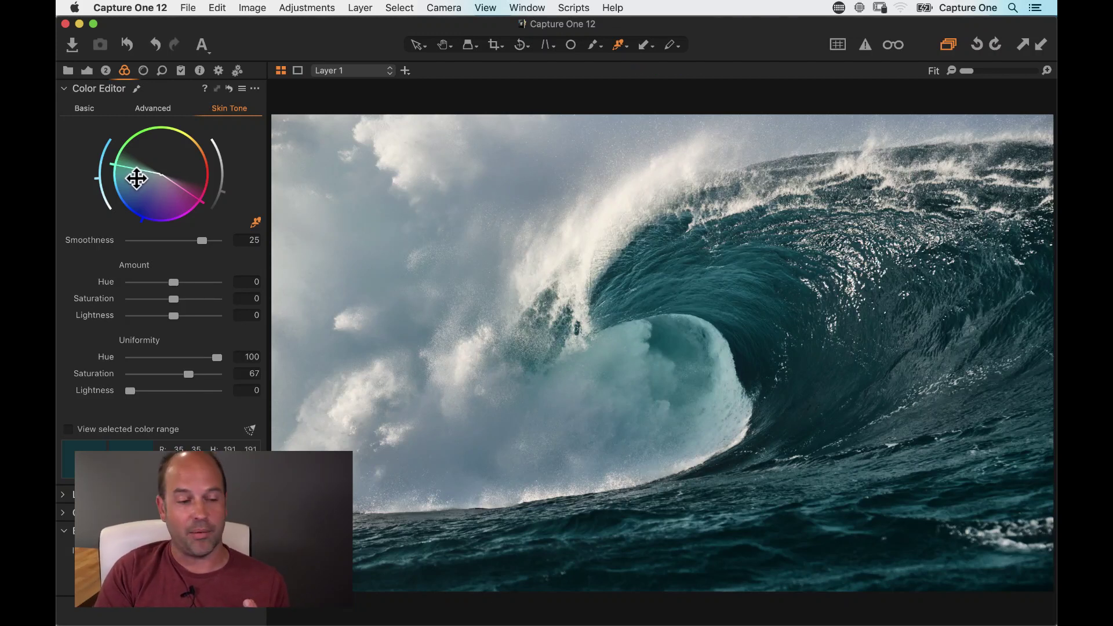
Step: Try shifting the water's target color toward purple and violet, and reset the Color Editor on Layer 1
{"action": "left_click_drag", "start_coordinate": [152, 195], "coordinate": [169, 202]}
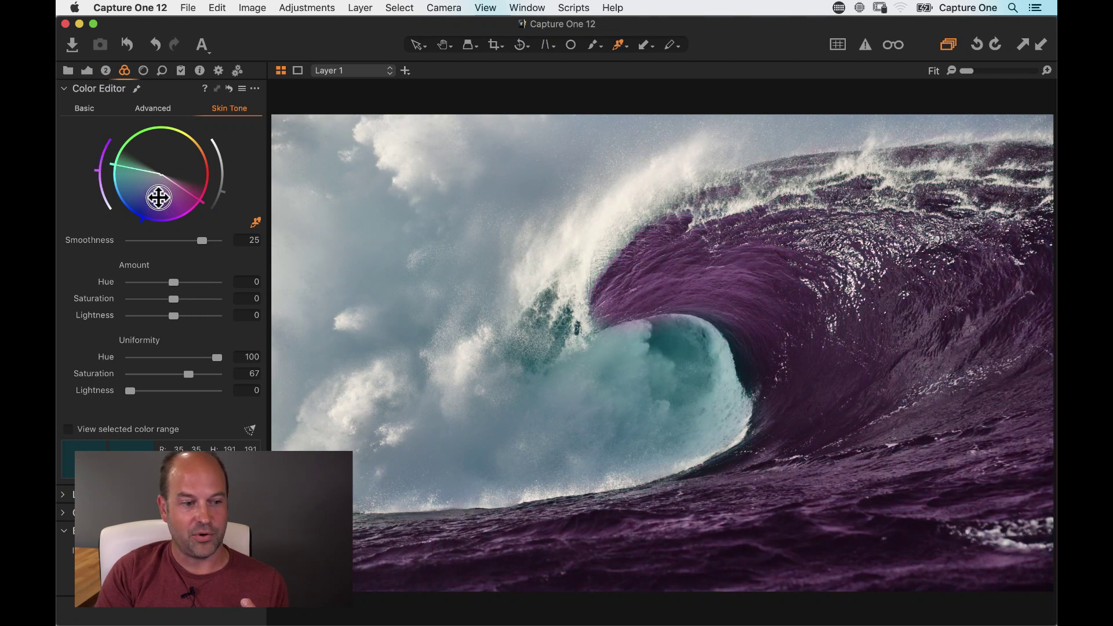
{"action": "left_click_drag", "start_coordinate": [161, 189], "coordinate": [149, 190]}
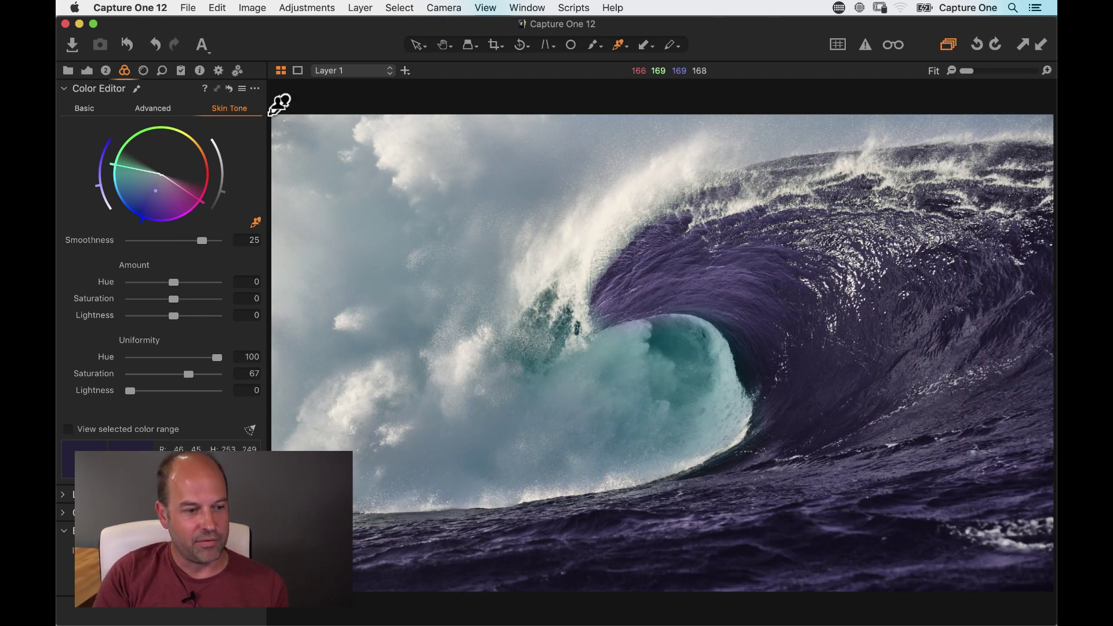
{"action": "left_click", "coordinate": [229, 88]}
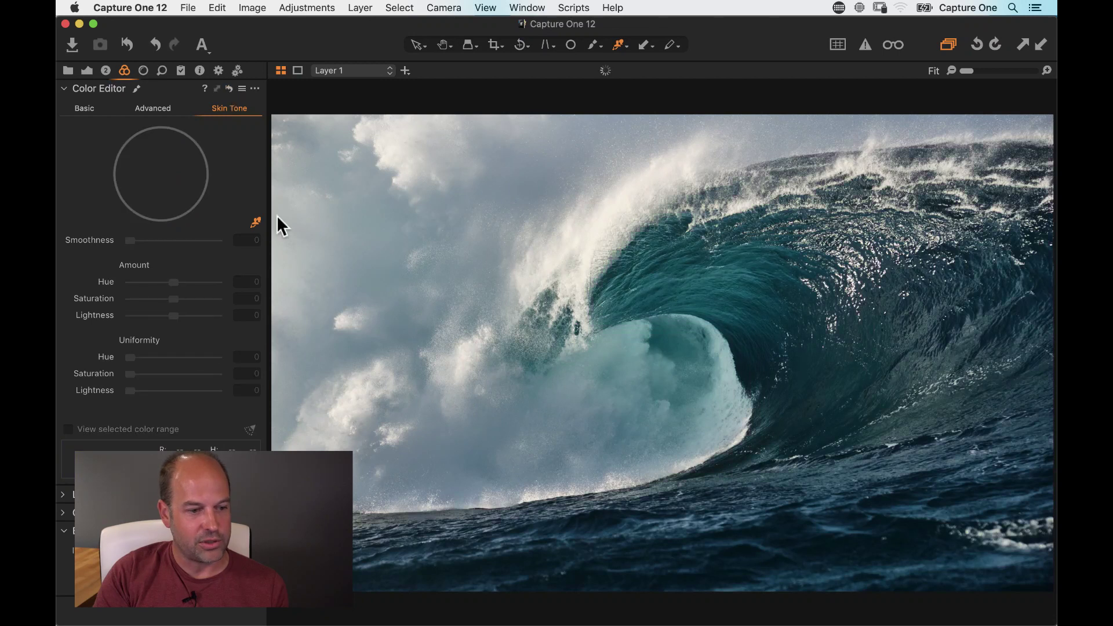
Step: Resample the dark teal water, widen its color range through blue to magenta, set Uniformity Hue to 69.7, and show the exposure tools
{"action": "left_click", "coordinate": [256, 222]}
{"action": "left_click", "coordinate": [835, 374]}
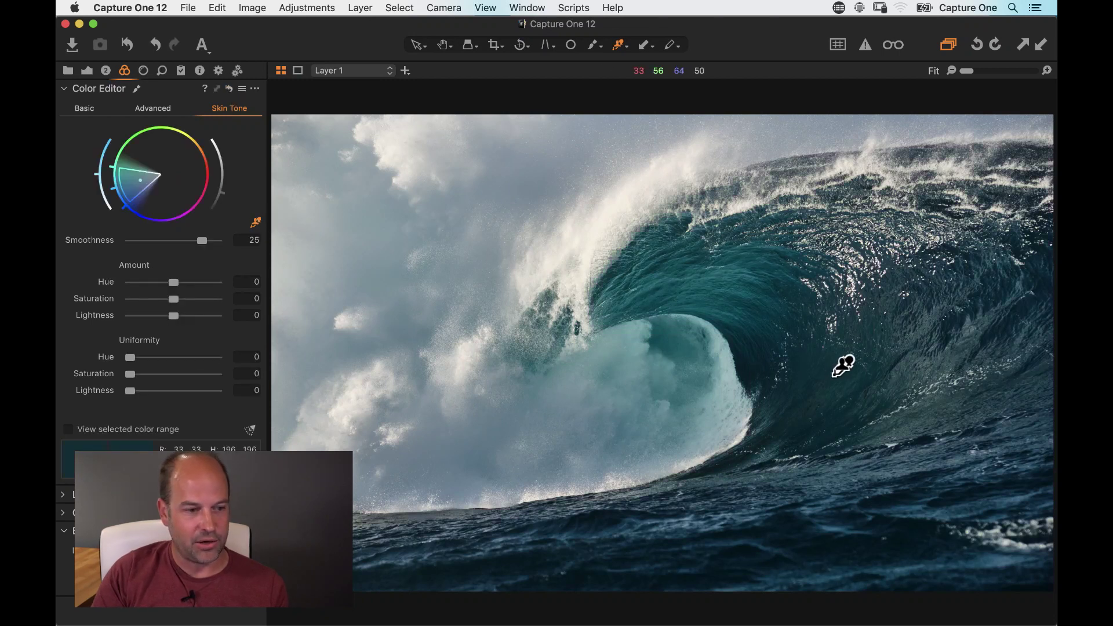
{"action": "left_click_drag", "start_coordinate": [130, 199], "coordinate": [194, 211]}
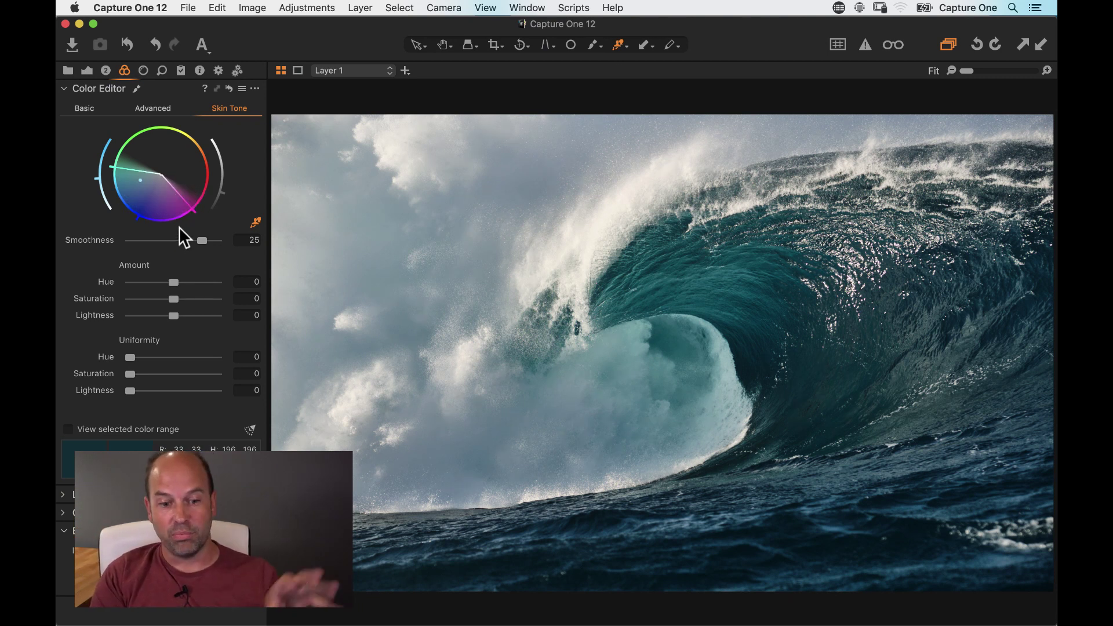
{"action": "left_click_drag", "start_coordinate": [130, 357], "coordinate": [192, 355]}
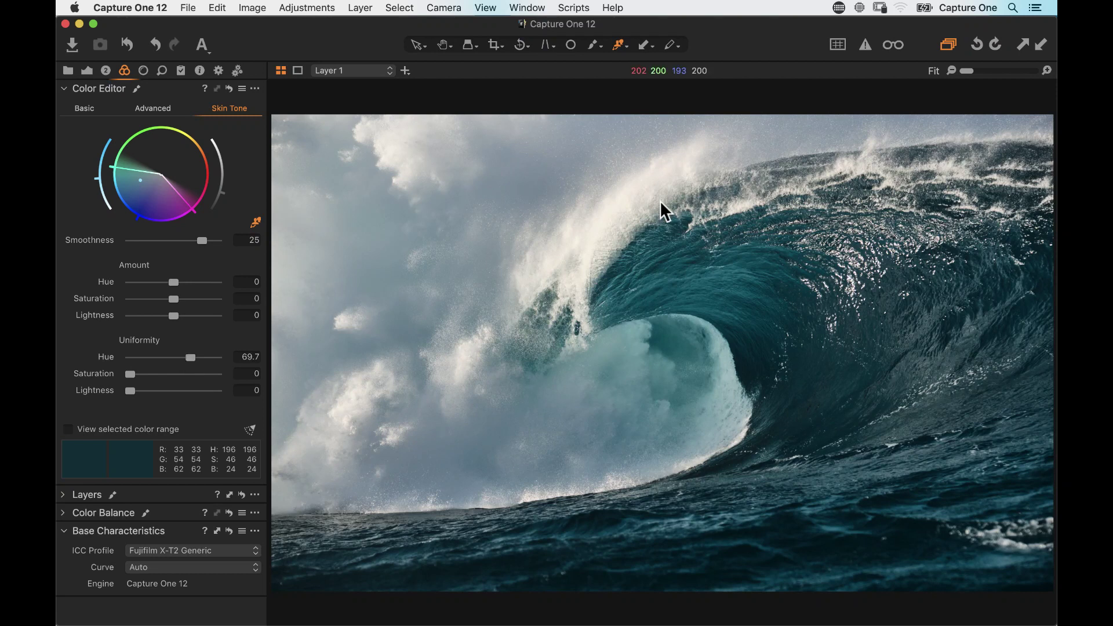
{"action": "left_click", "coordinate": [88, 70]}
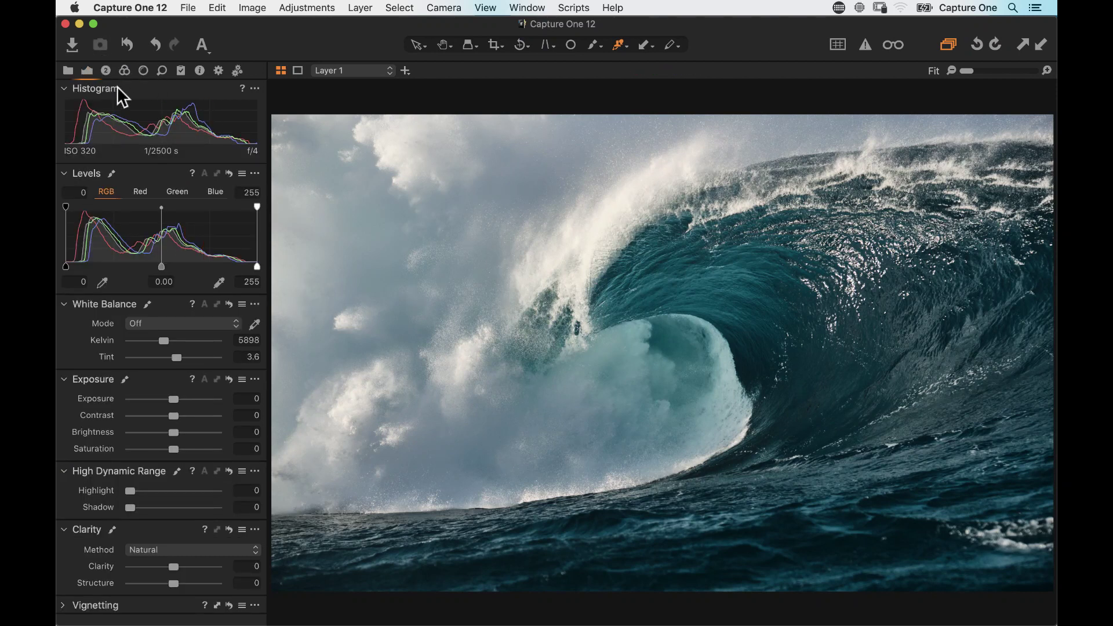
Step: Add a new filled layer above Layer 1, name it "Colo grading", and show the color balance wheels
{"action": "left_click", "coordinate": [106, 71]}
{"action": "left_click", "coordinate": [235, 219]}
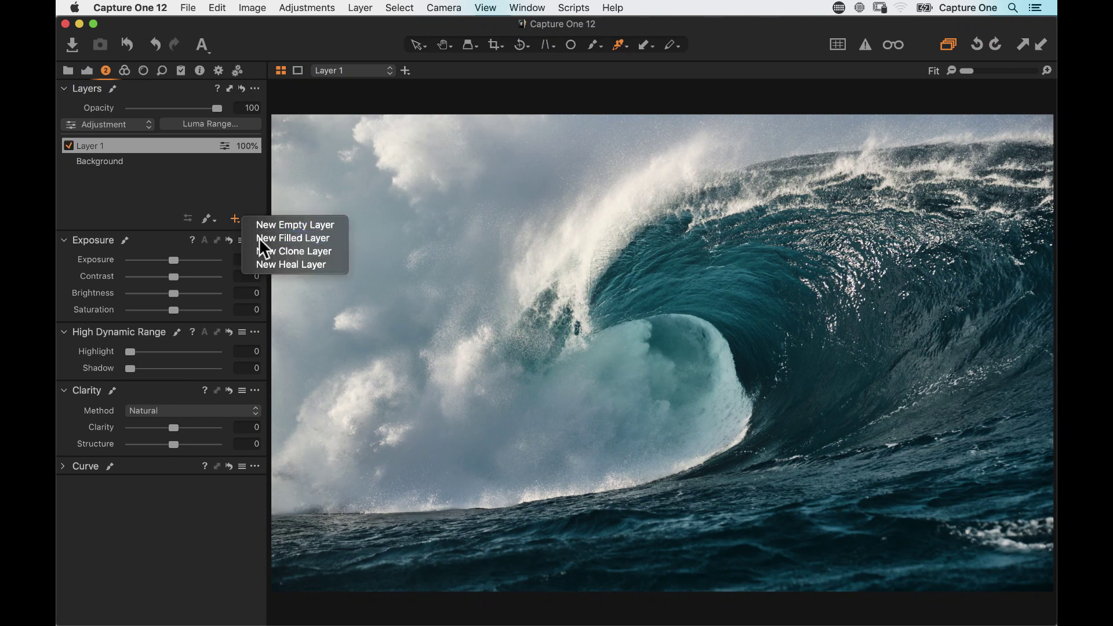
{"action": "left_click", "coordinate": [274, 256]}
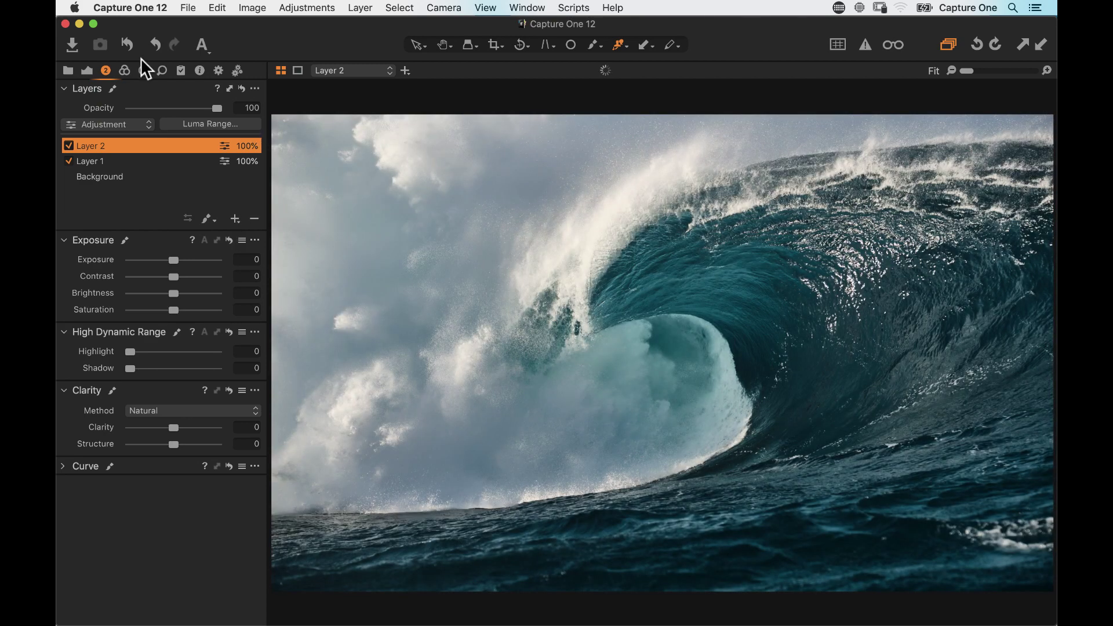
{"action": "left_click", "coordinate": [124, 70]}
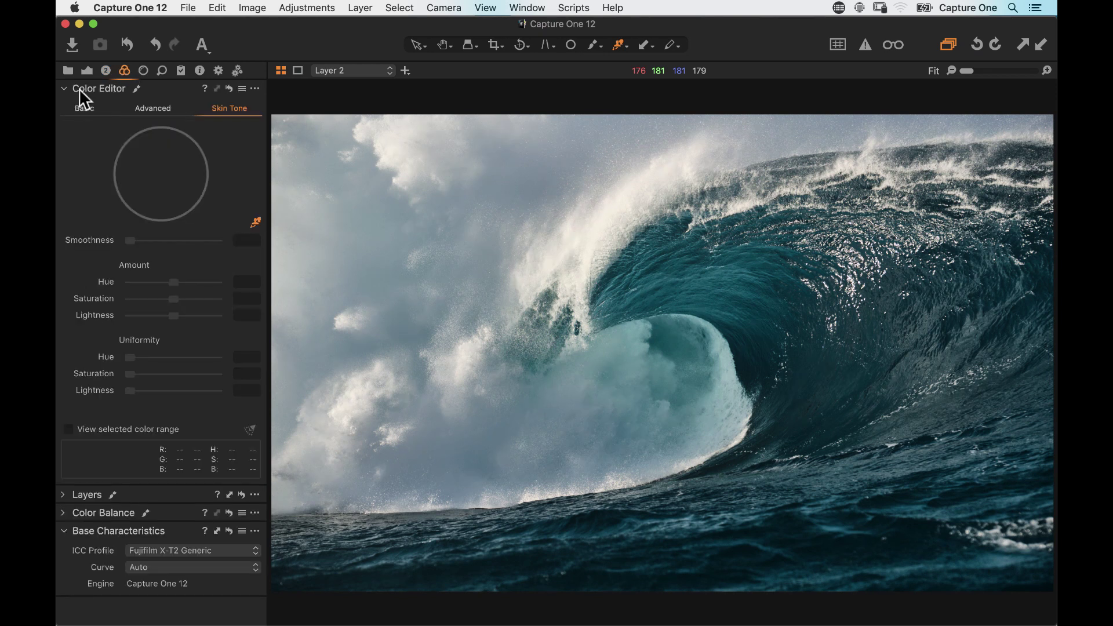
{"action": "left_click", "coordinate": [67, 88]}
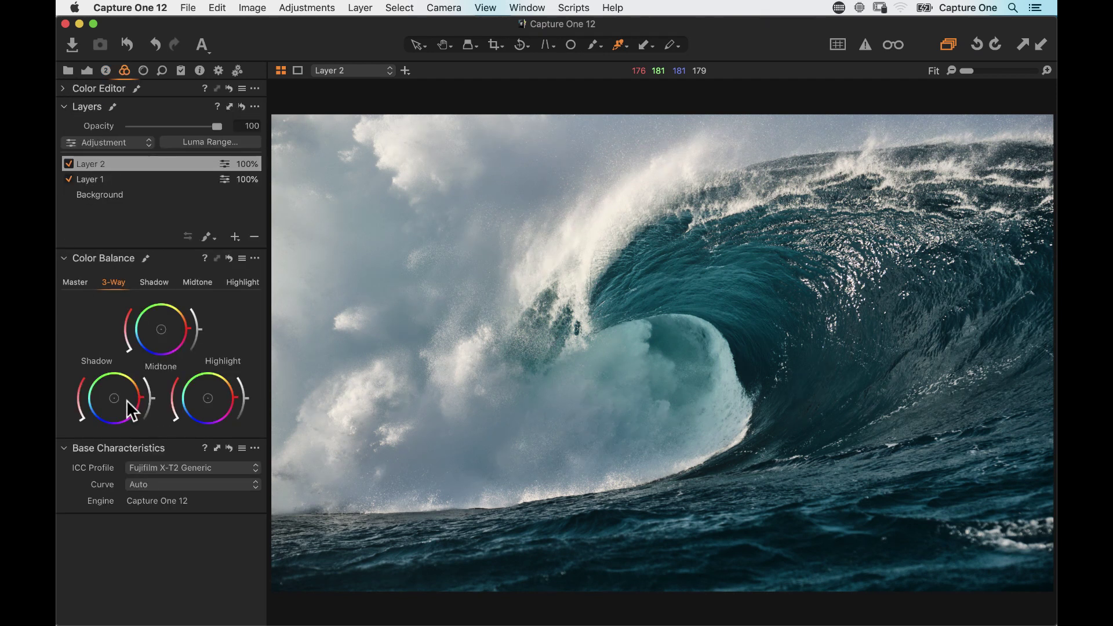
{"action": "double_click", "coordinate": [103, 165]}
{"action": "type", "text": "Colo grading"}
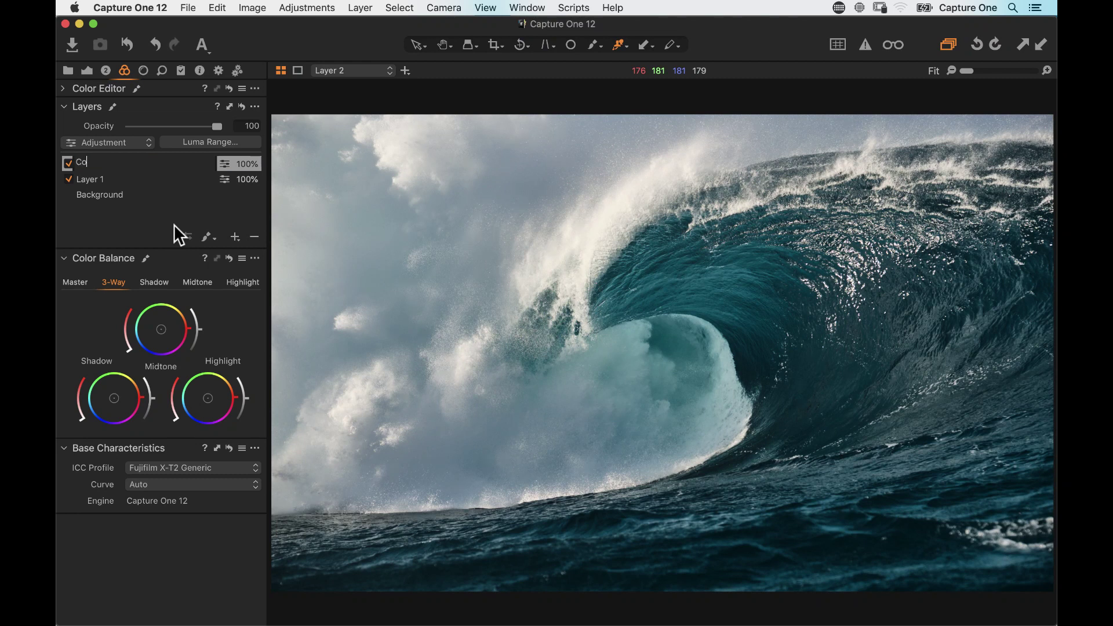
{"action": "key", "text": "Return"}
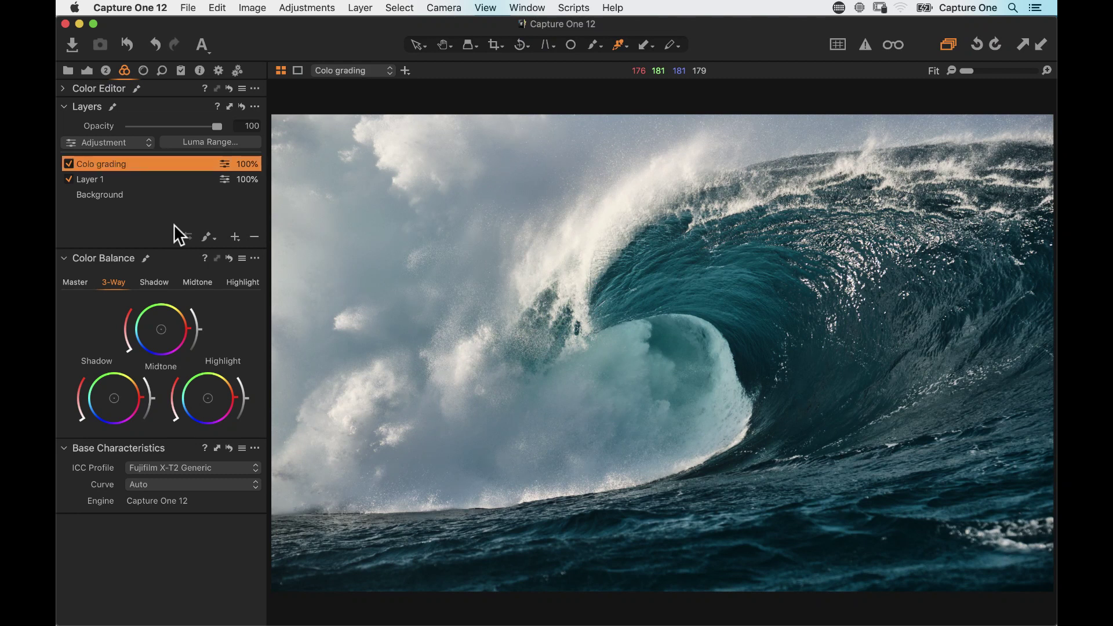
Step: Rename Layer 1 as "sea colors"
{"action": "double_click", "coordinate": [93, 178]}
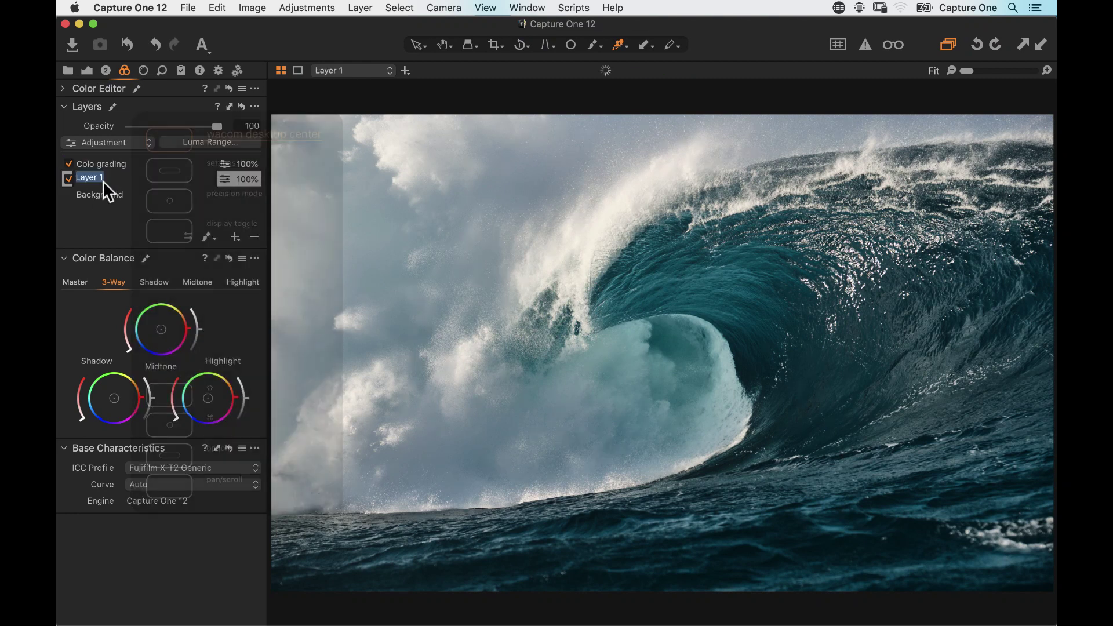
{"action": "type", "text": "sea colors"}
{"action": "key", "text": "Return"}
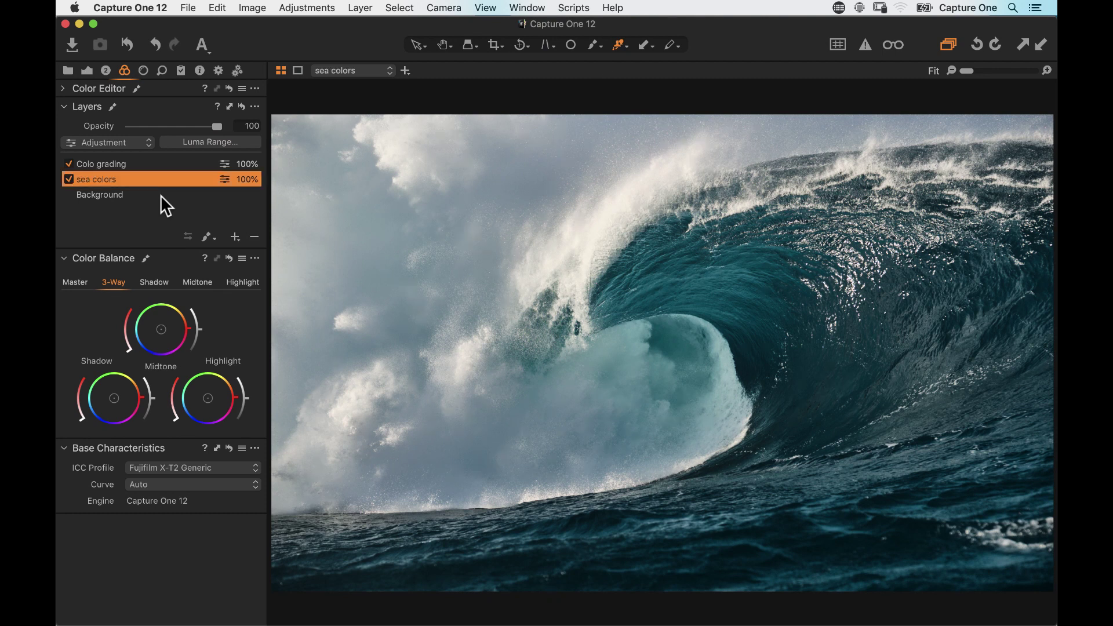
Step: On the Colo grading layer, shift the 3-Way highlights toward orange and the shadows slightly toward red, comparing with the layer off and on
{"action": "left_click", "coordinate": [165, 164]}
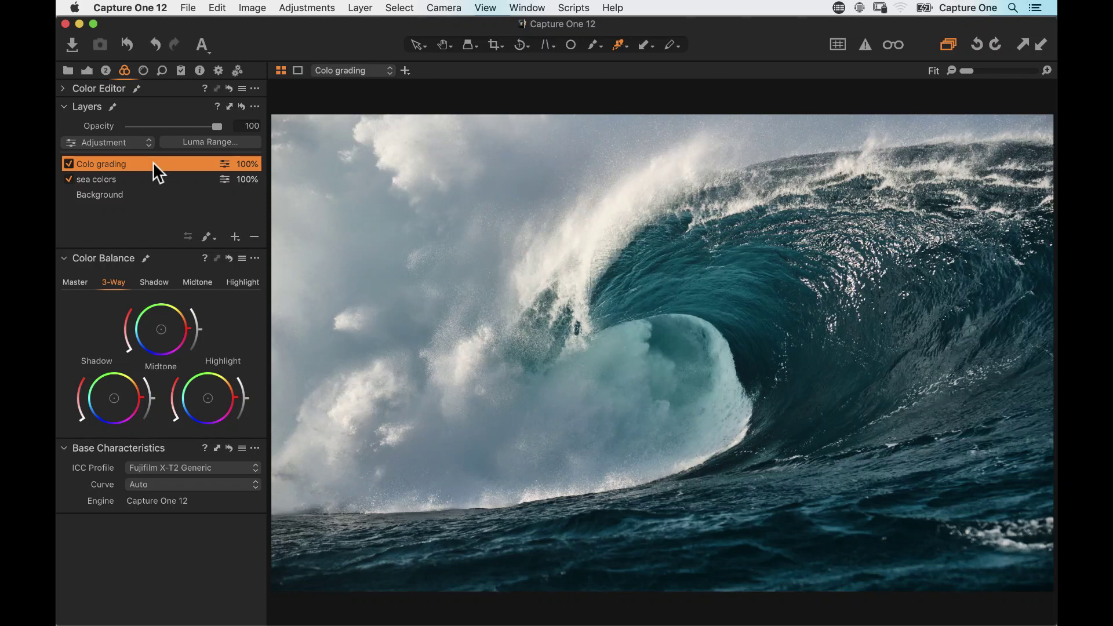
{"action": "left_click", "coordinate": [114, 399]}
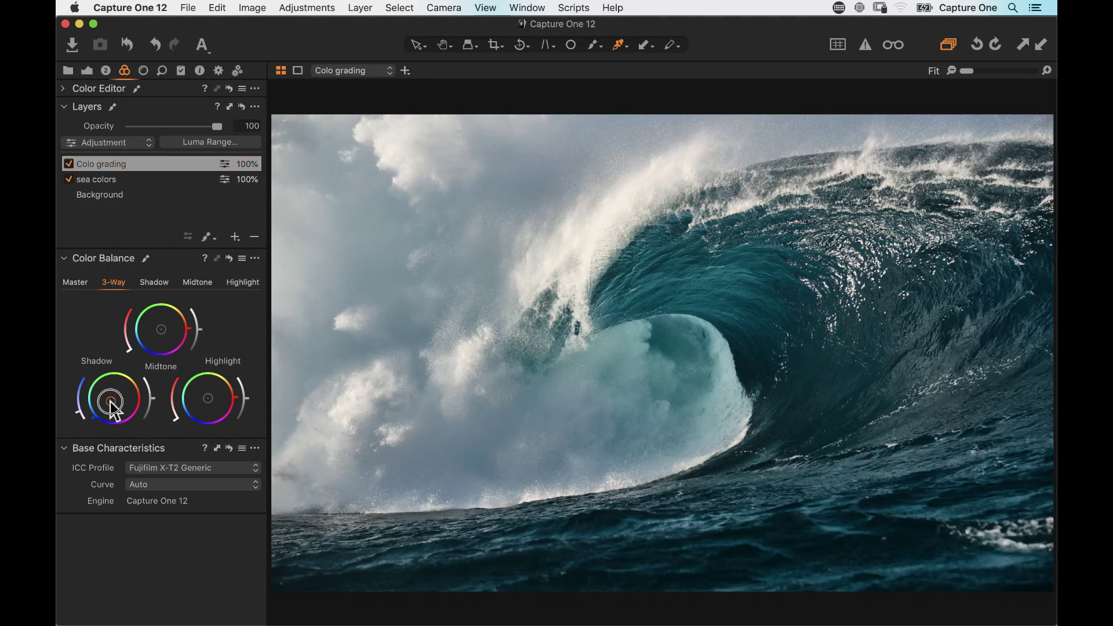
{"action": "left_click_drag", "start_coordinate": [114, 399], "coordinate": [115, 399]}
{"action": "left_click_drag", "start_coordinate": [203, 393], "coordinate": [216, 390]}
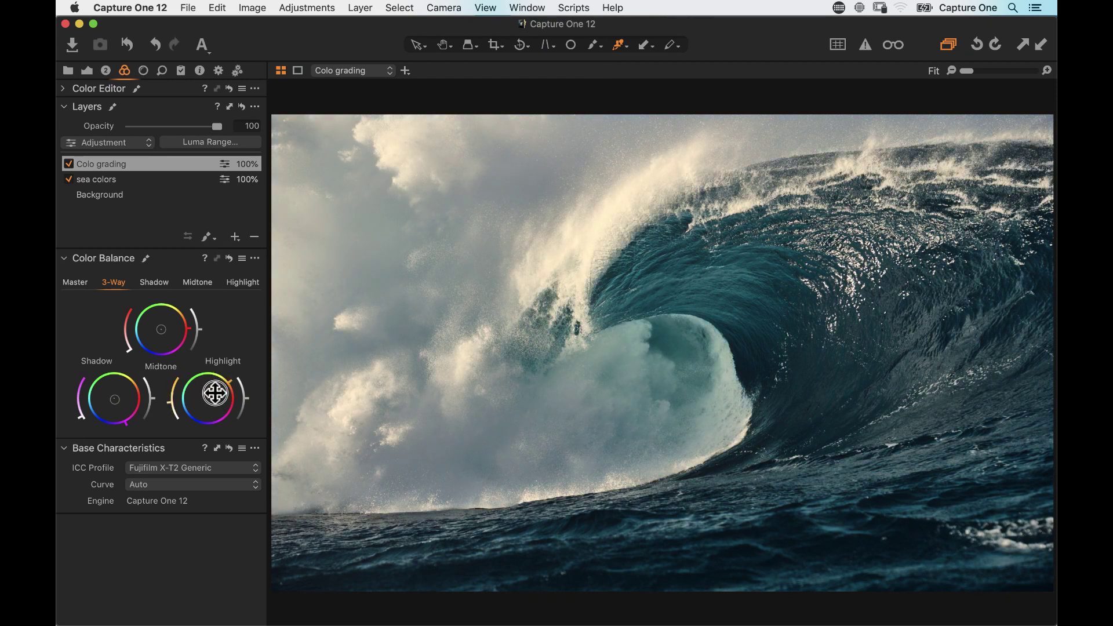
{"action": "left_click_drag", "start_coordinate": [116, 400], "coordinate": [115, 398]}
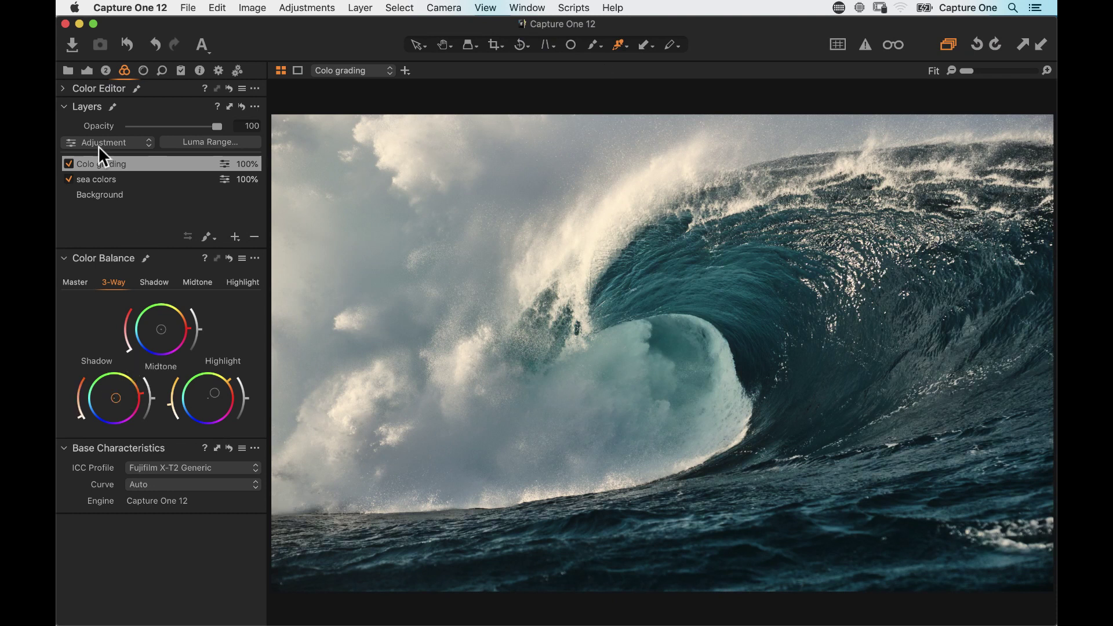
{"action": "left_click", "coordinate": [69, 164]}
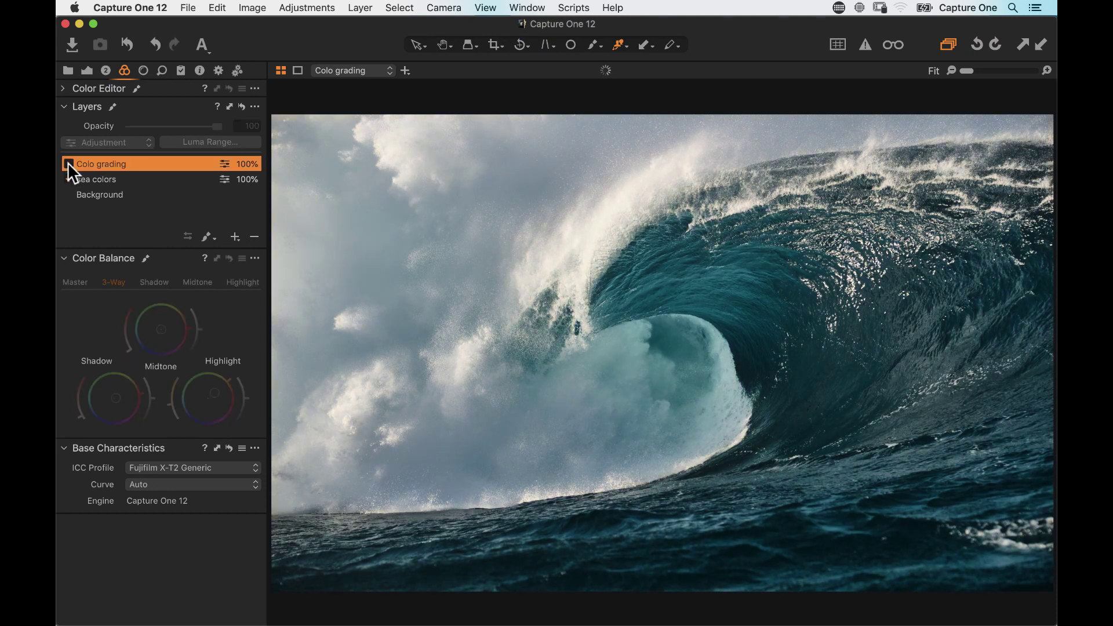
{"action": "left_click", "coordinate": [69, 164]}
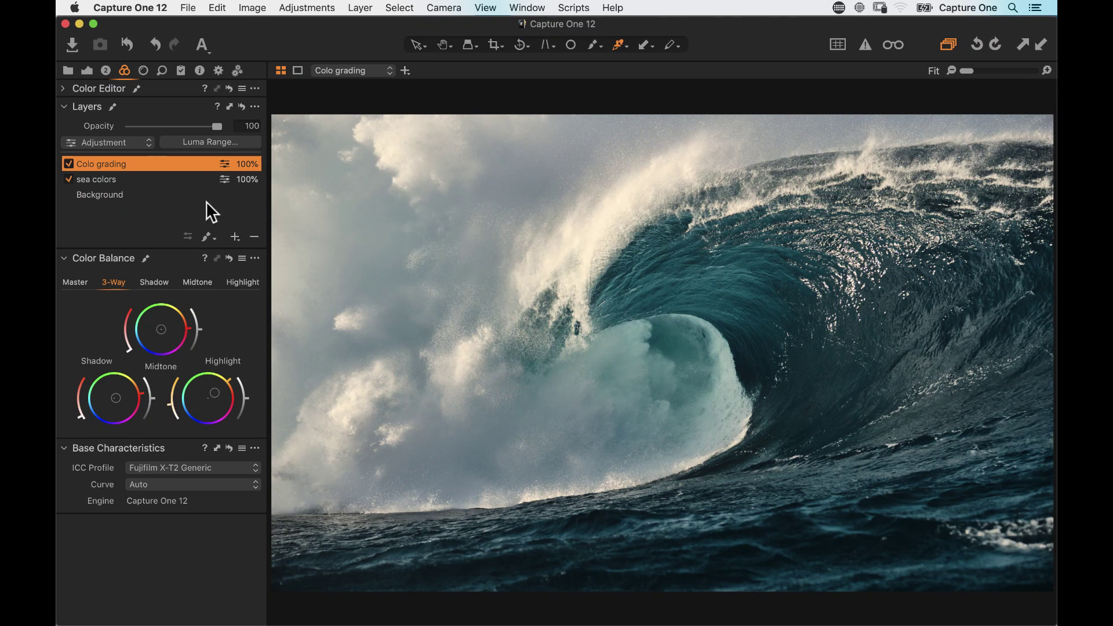
Step: On the Background layer, set Clarity to 58 and Contrast to 20
{"action": "left_click", "coordinate": [106, 196]}
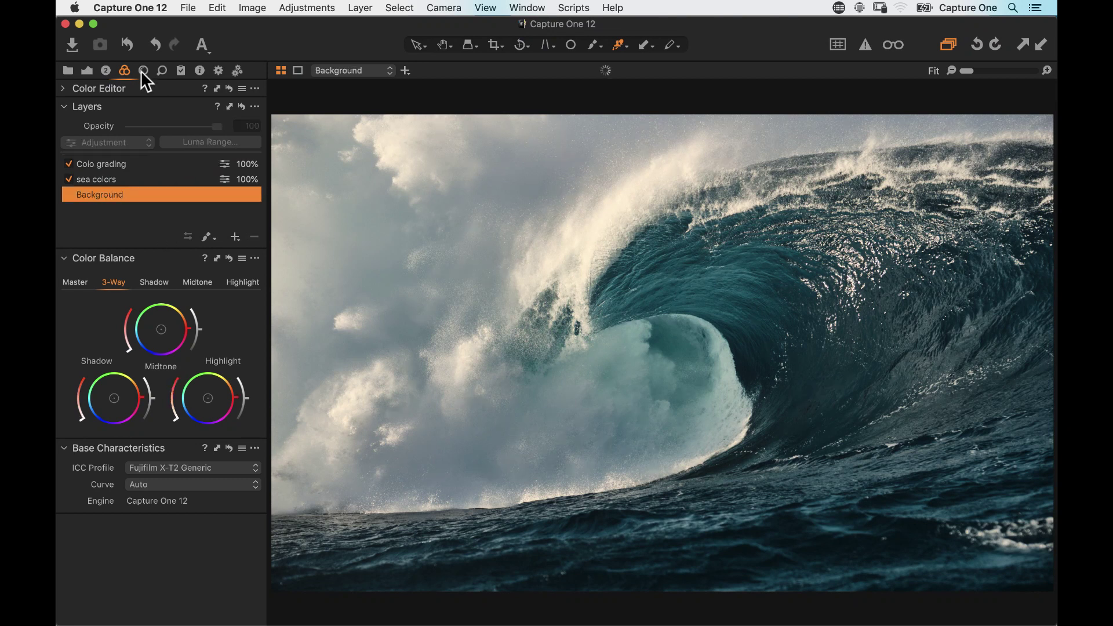
{"action": "key", "text": "super+alt+2"}
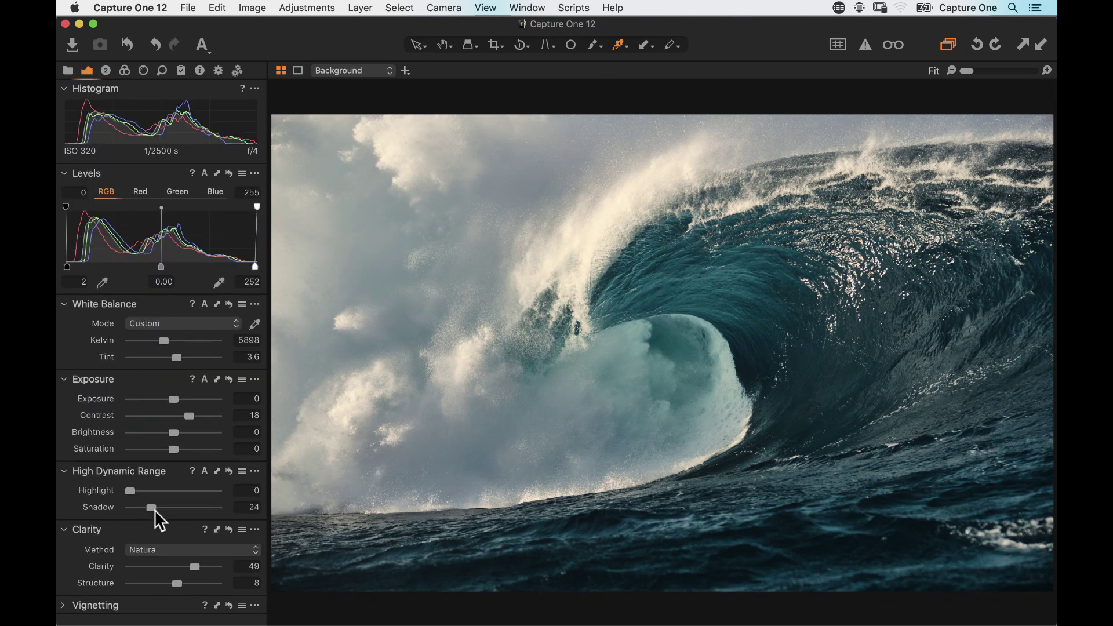
{"action": "left_click_drag", "start_coordinate": [193, 571], "coordinate": [199, 570]}
{"action": "left_click_drag", "start_coordinate": [189, 415], "coordinate": [191, 416]}
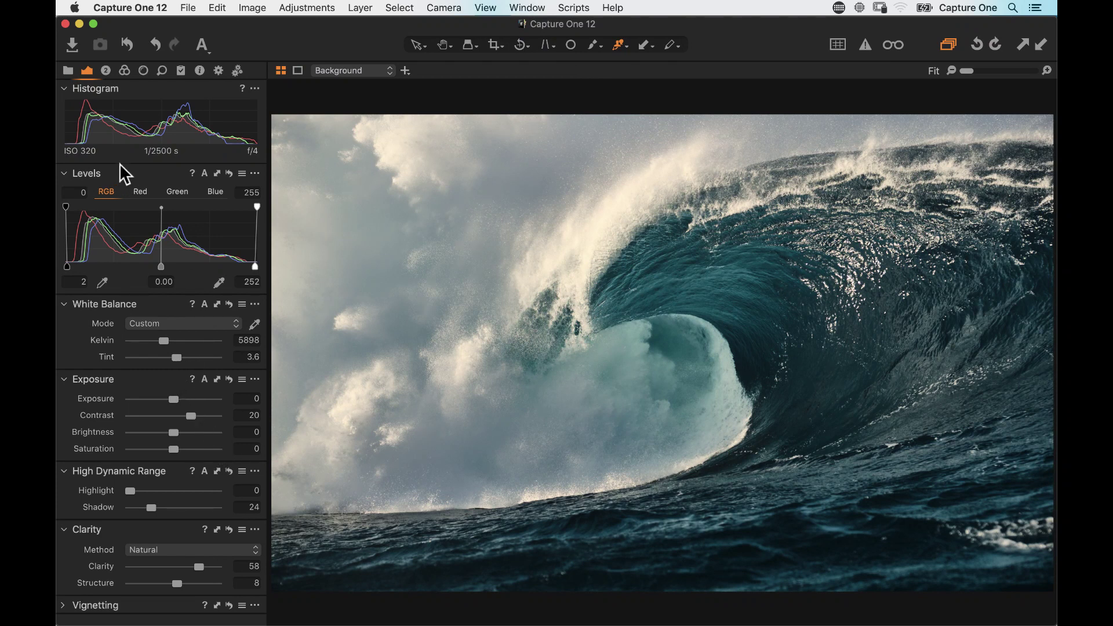
Step: Compare the edited wave with its unadjusted original, and check the lens information in the image metadata
{"action": "left_click", "coordinate": [127, 45]}
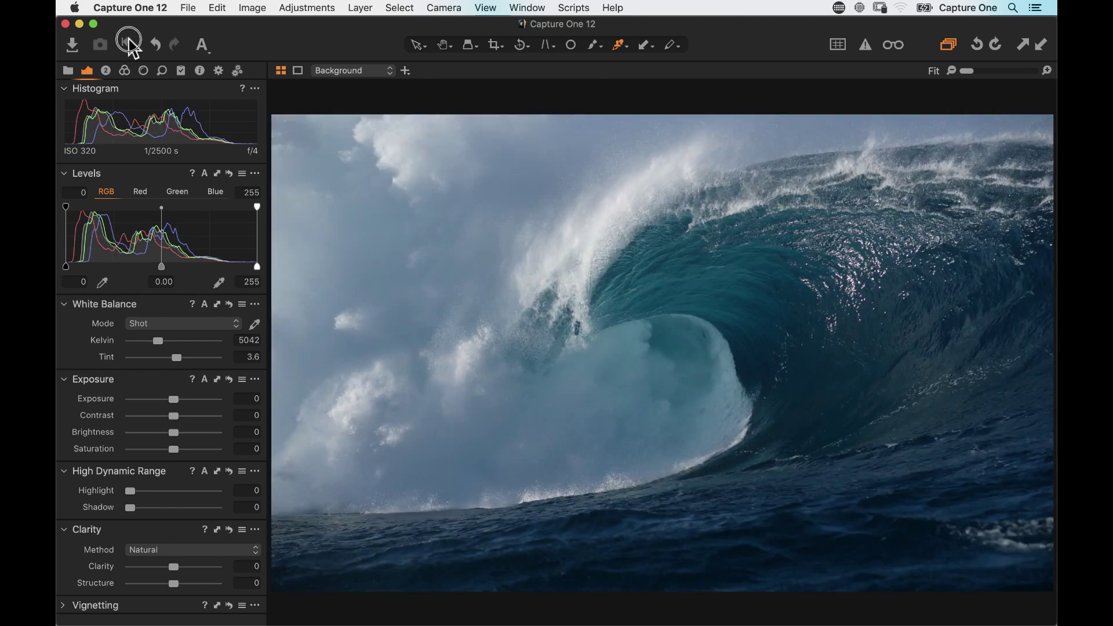
{"action": "left_click_drag", "start_coordinate": [129, 45], "coordinate": [129, 44]}
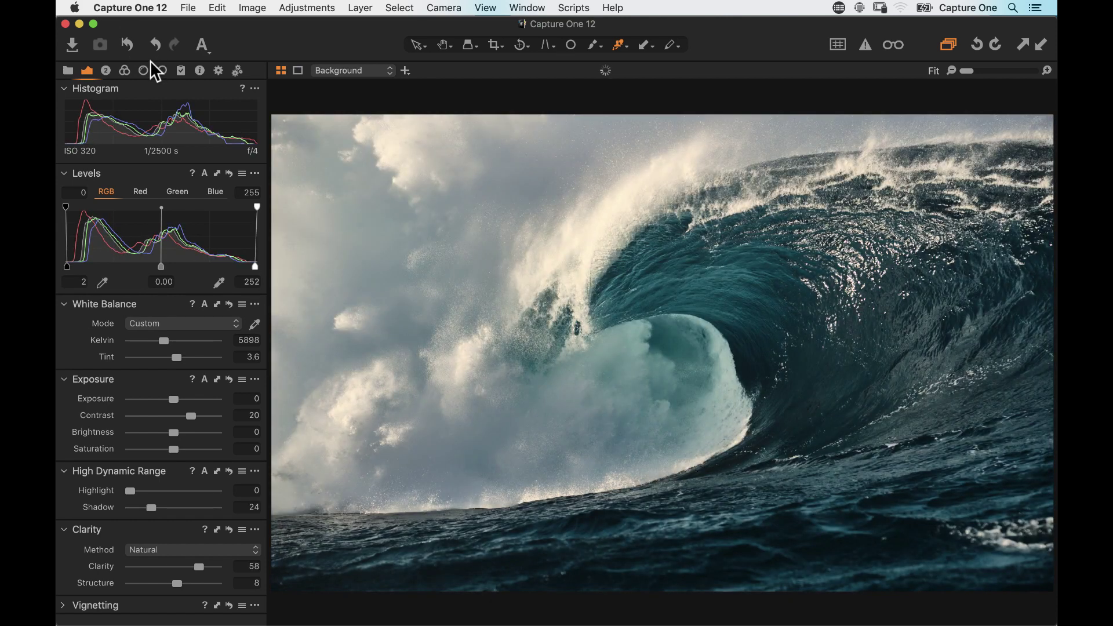
{"action": "left_click", "coordinate": [200, 72]}
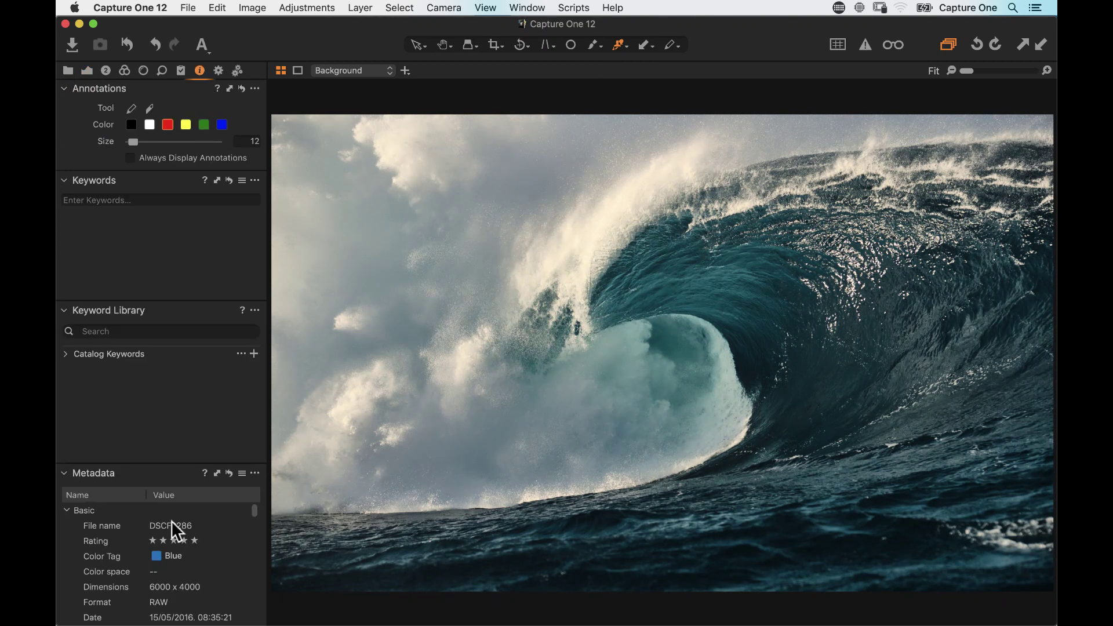
{"action": "scroll", "coordinate": [194, 578], "scroll_direction": "down", "scroll_amount": 5}
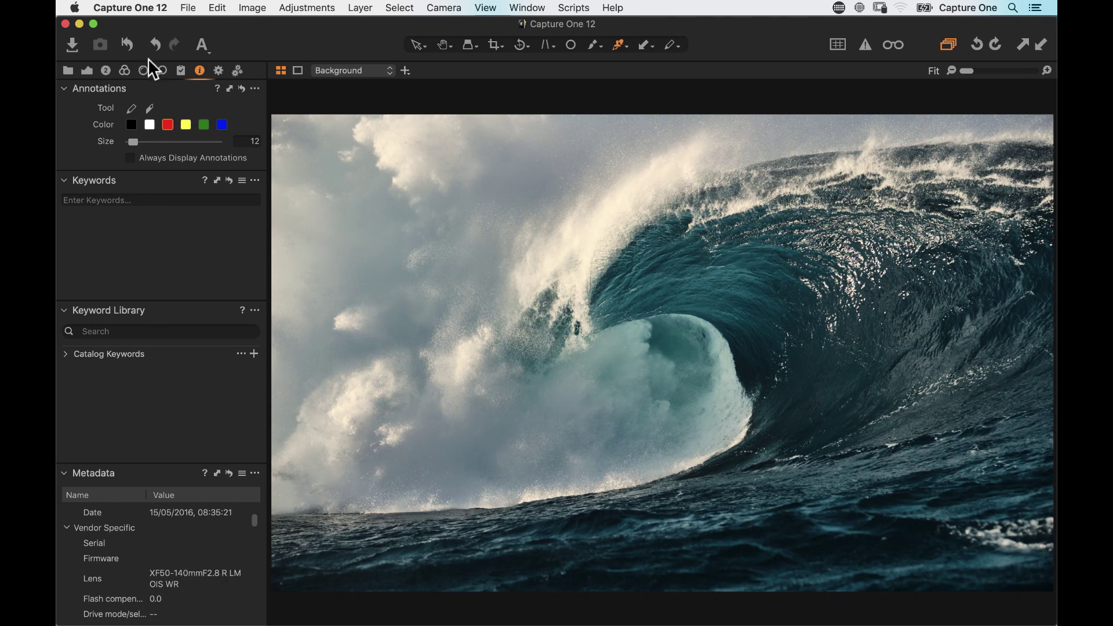
{"action": "left_click", "coordinate": [88, 71]}
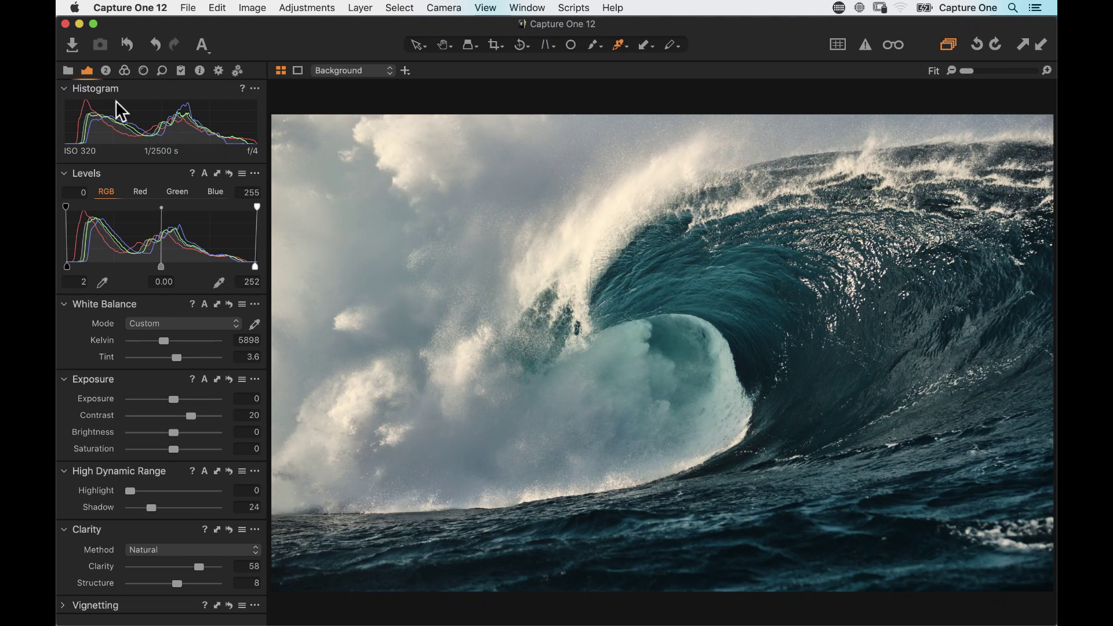
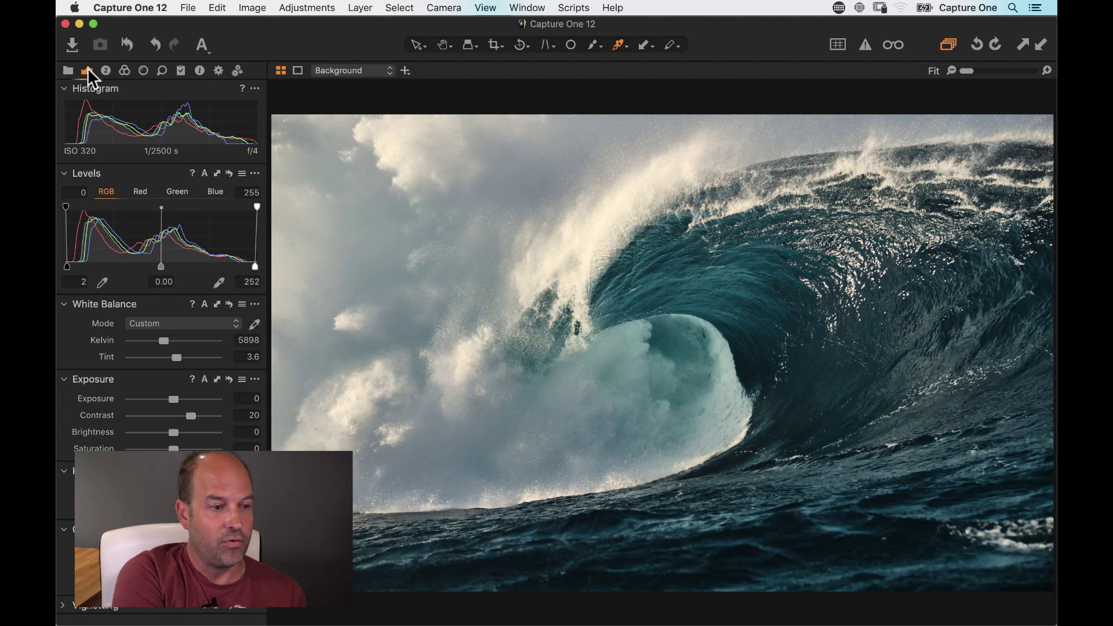
Step: Show the layer tools and create a new unadjusted variant of the wave image
{"action": "left_click", "coordinate": [108, 71]}
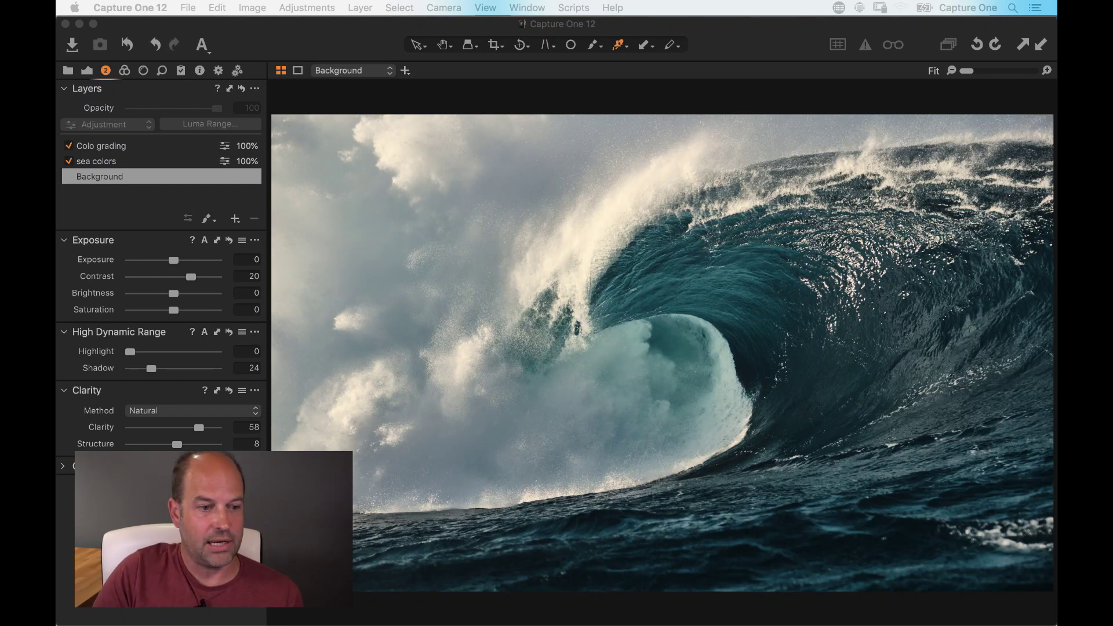
{"action": "left_click", "coordinate": [330, 19]}
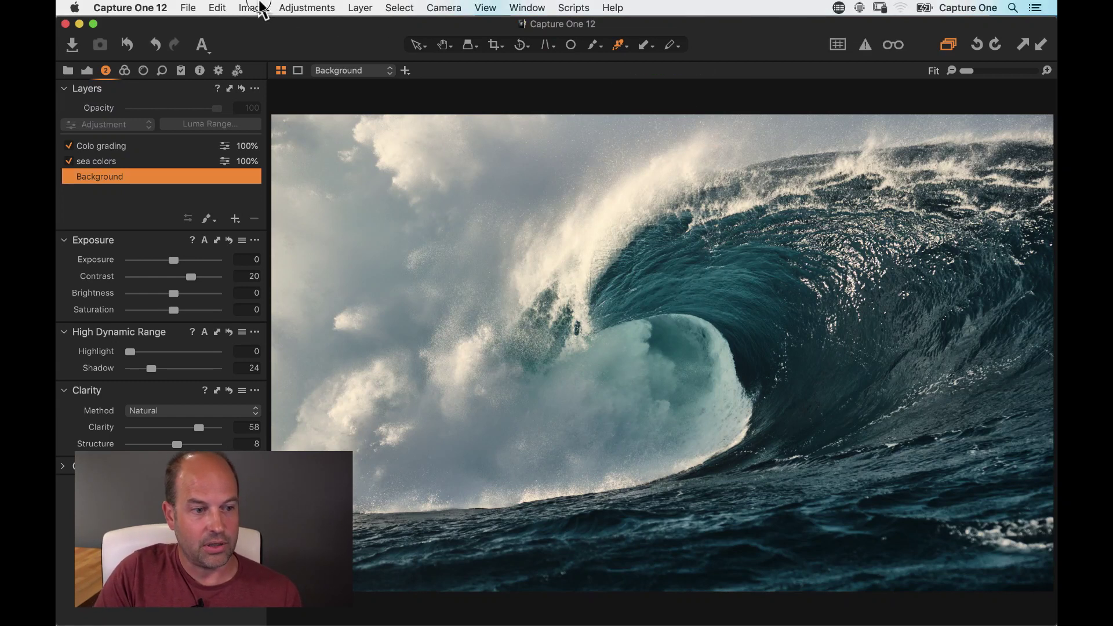
{"action": "left_click", "coordinate": [261, 6]}
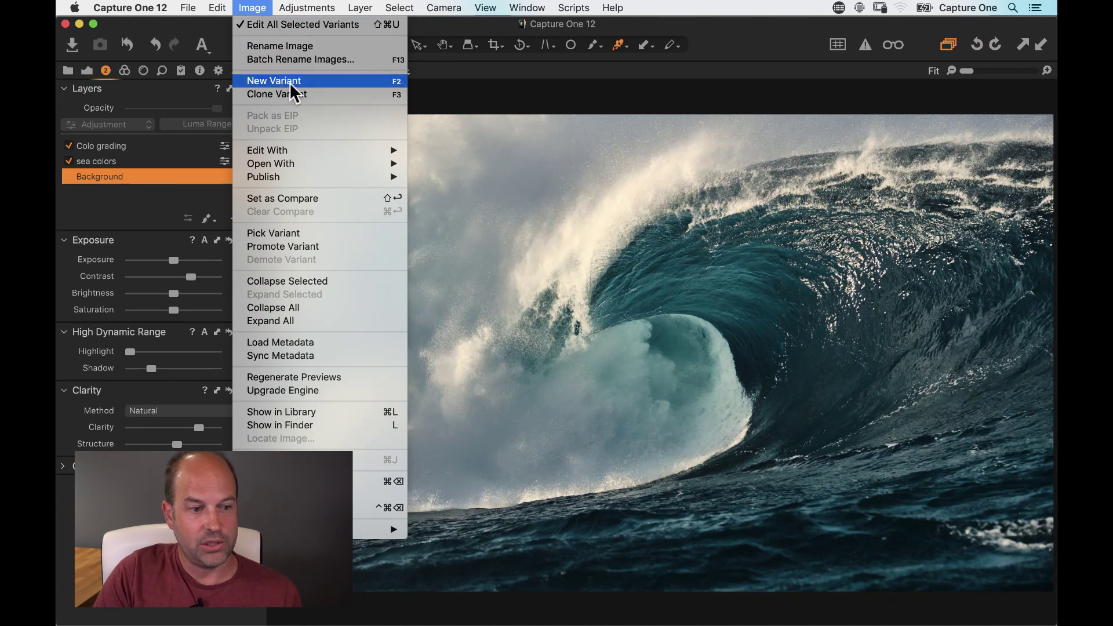
{"action": "left_click", "coordinate": [309, 81]}
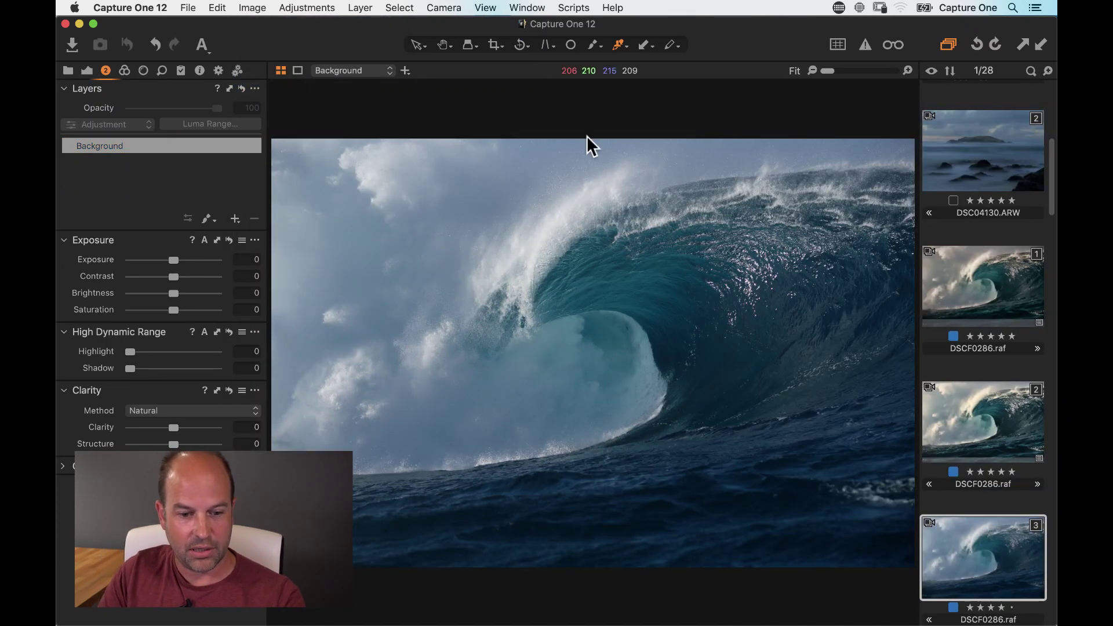
Step: Display wave variants 2 and 3 together in the viewer, with the browser and the tools hidden
{"action": "left_click", "coordinate": [985, 423]}
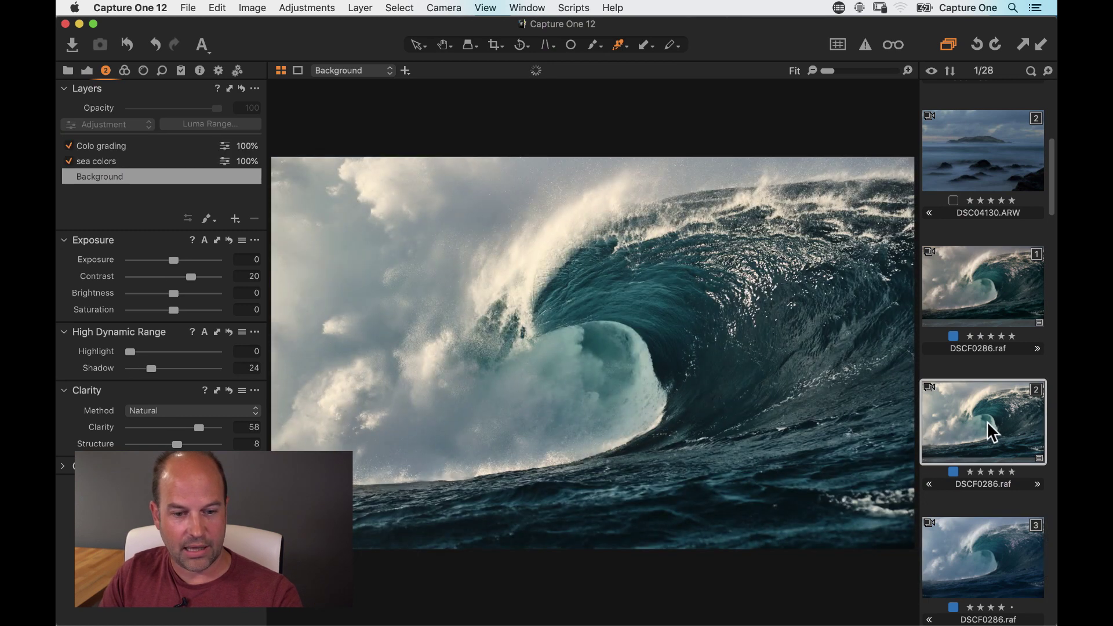
{"action": "left_click", "coordinate": [985, 554], "text": "super"}
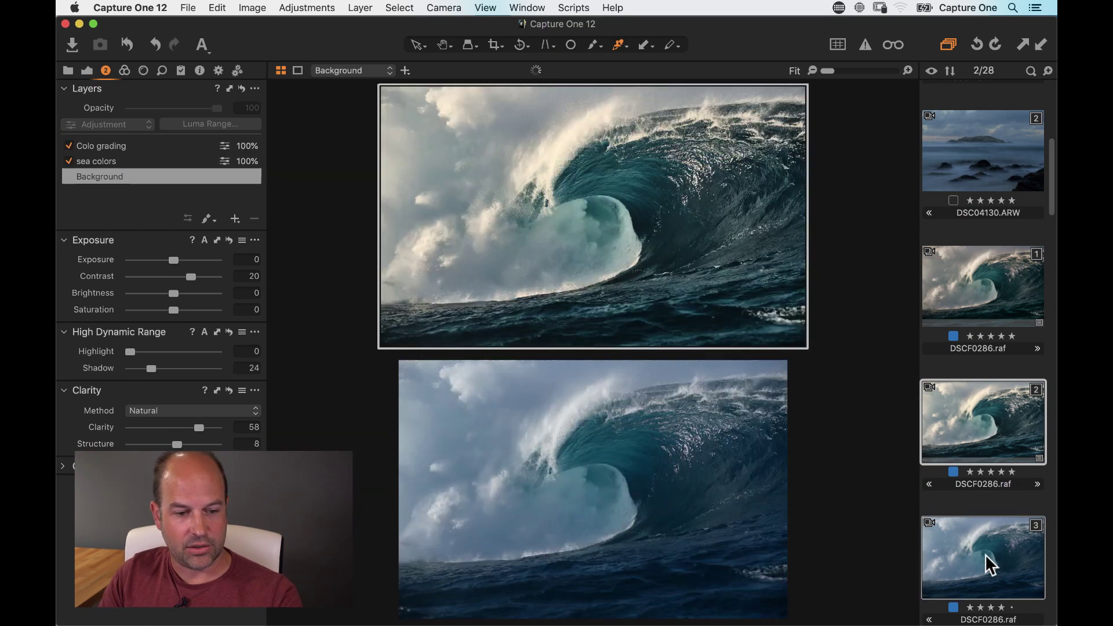
{"action": "key", "text": "super+b"}
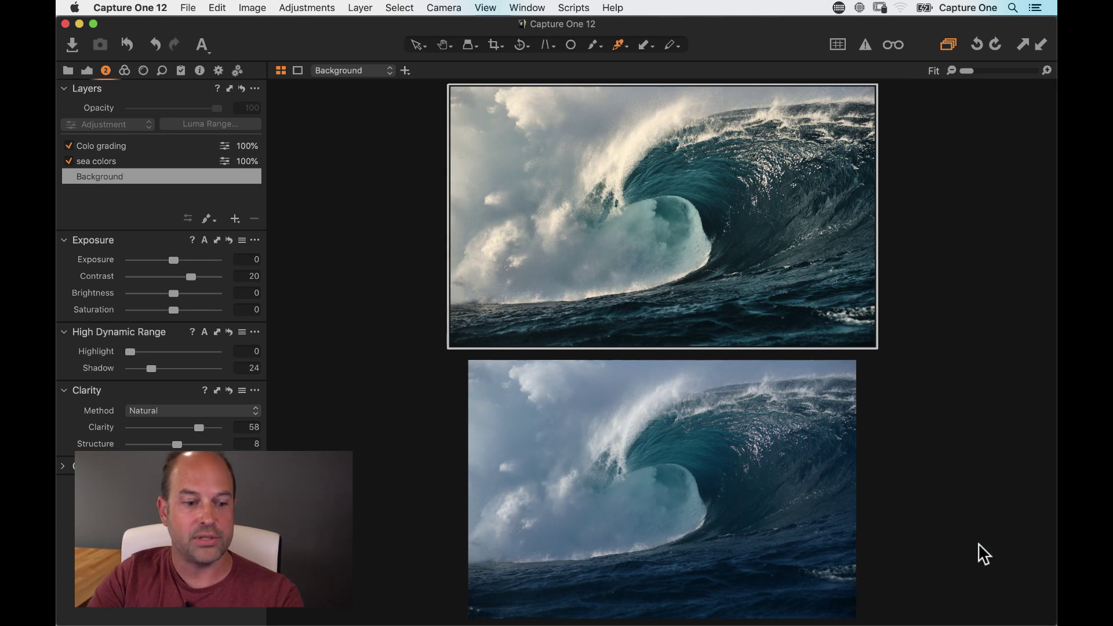
{"action": "key", "text": "super+t"}
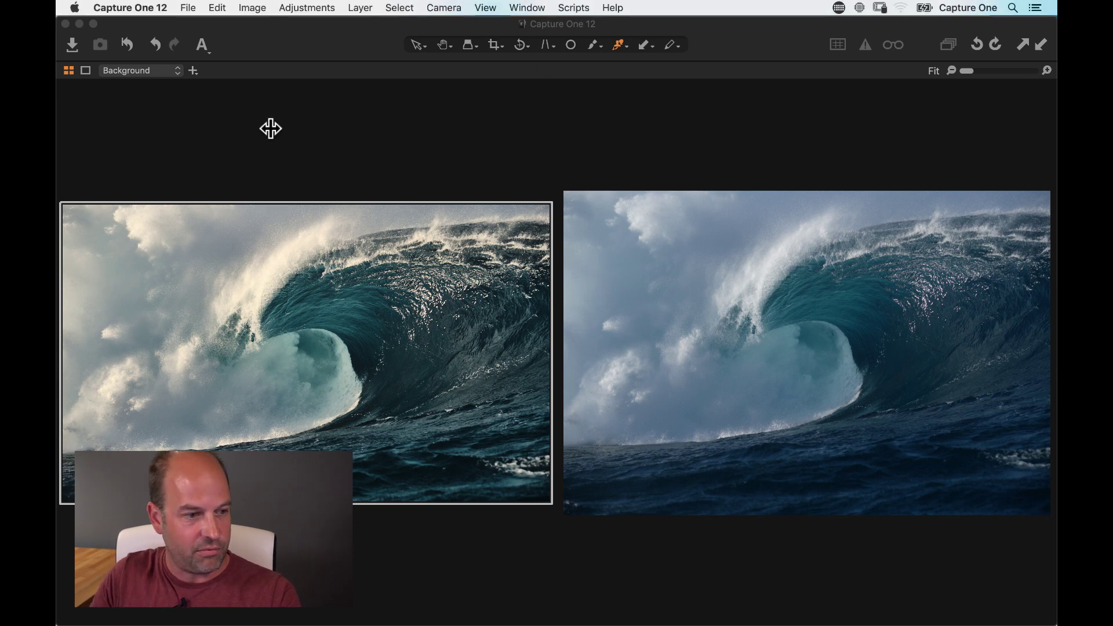
Step: Bring the browser and the tools back beside the two compared wave variants
{"action": "left_click", "coordinate": [339, 152]}
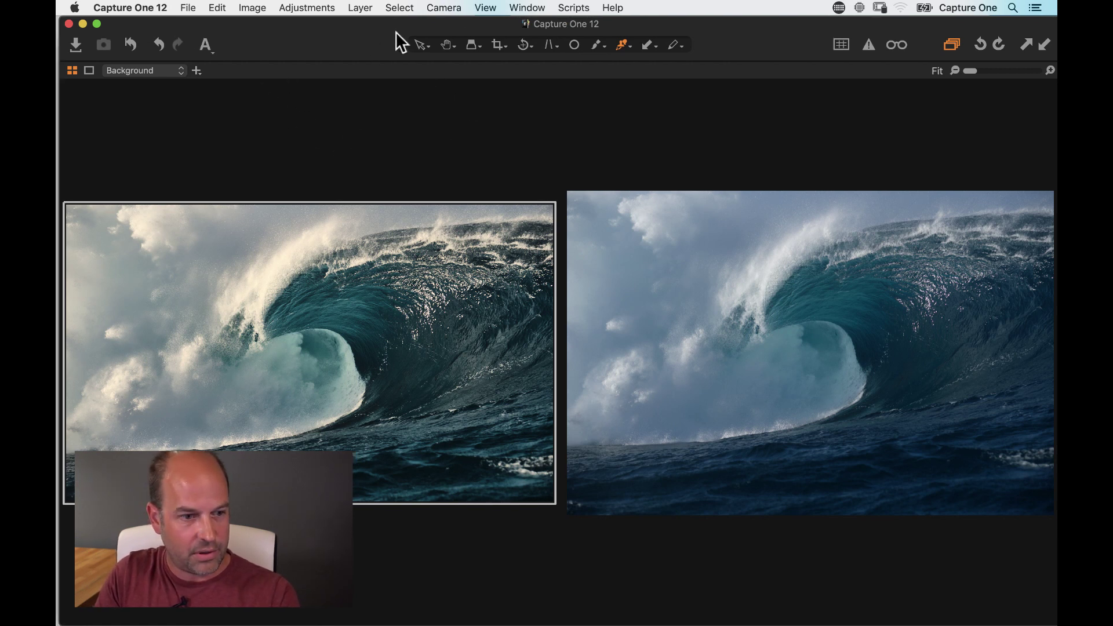
{"action": "left_click", "coordinate": [485, 8]}
{"action": "left_click", "coordinate": [308, 136]}
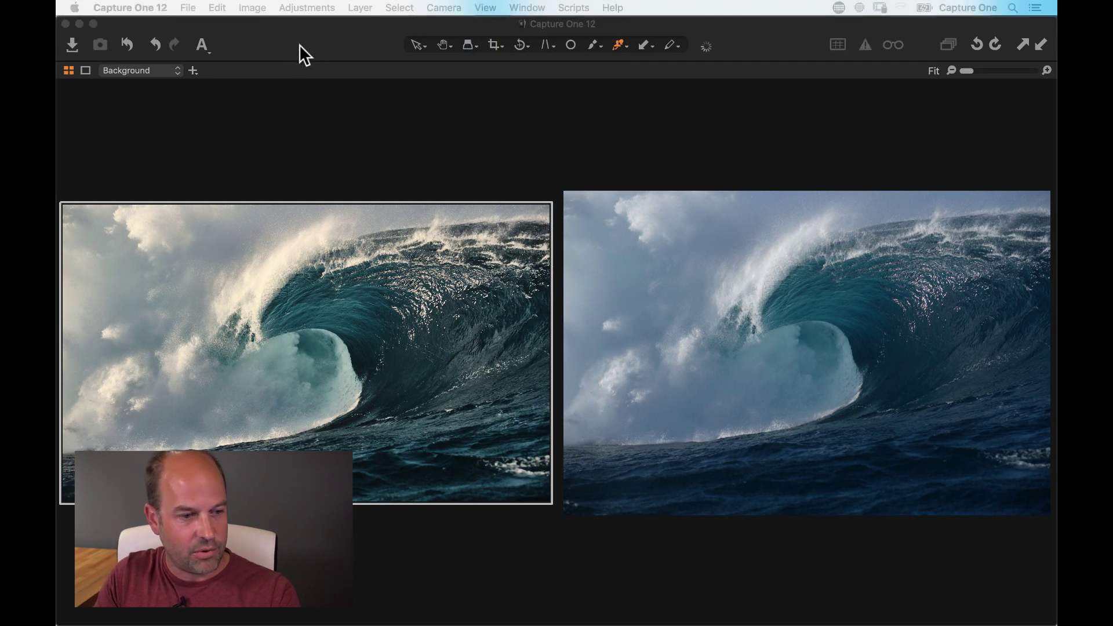
{"action": "left_click_drag", "start_coordinate": [298, 44], "coordinate": [300, 43]}
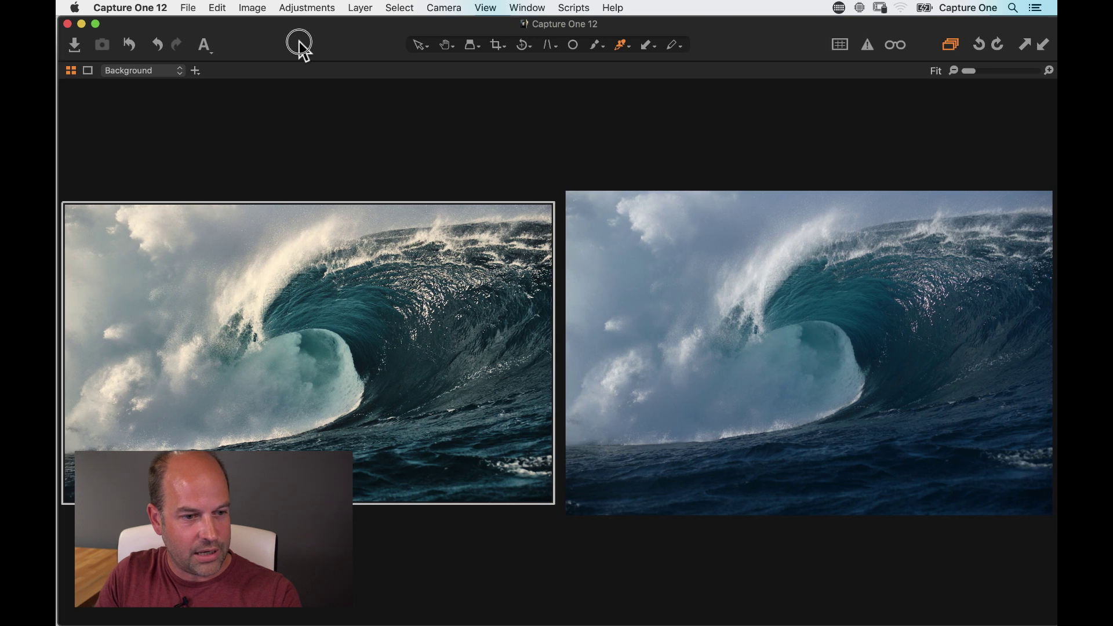
{"action": "left_click", "coordinate": [489, 8]}
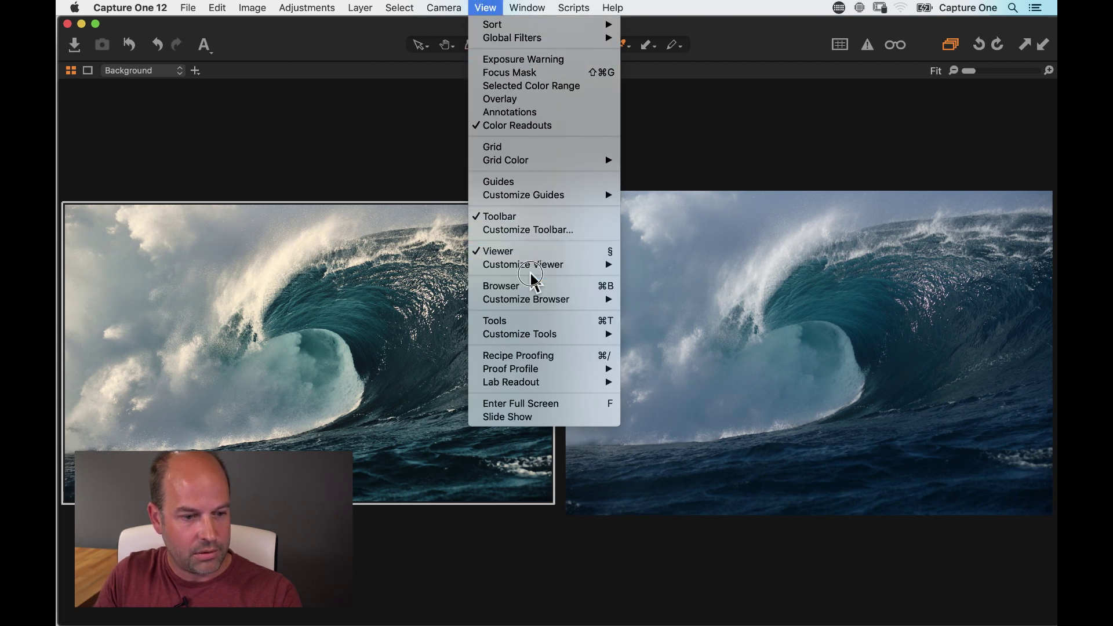
{"action": "left_click", "coordinate": [591, 321]}
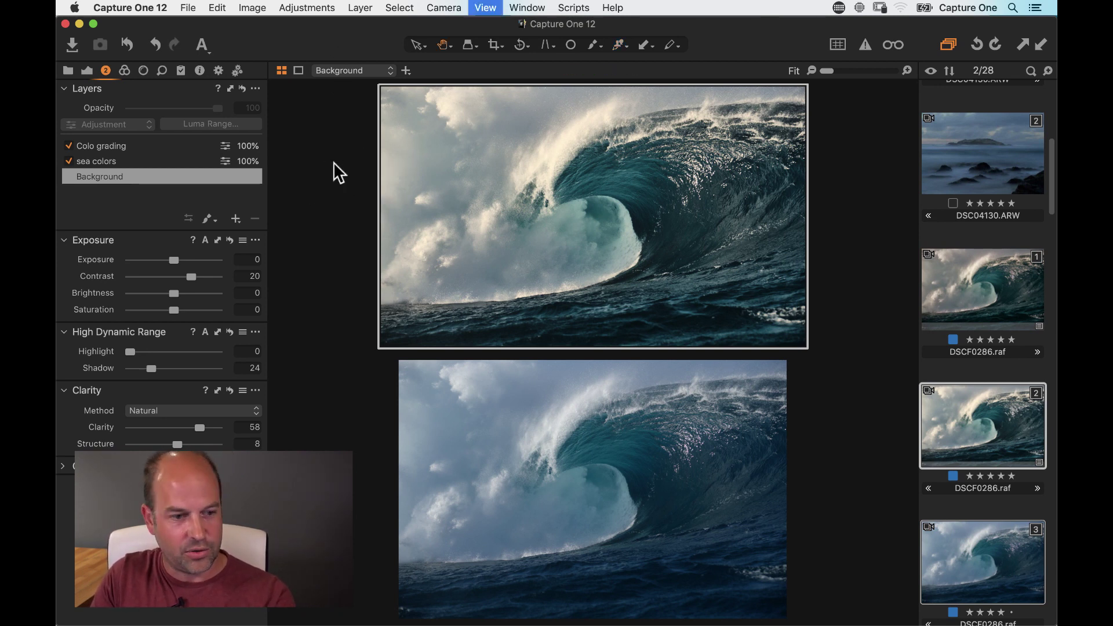
Step: Browse the image collection with the viewer hidden, then open variant 2 of DSC04130.ARW in the viewer without the browser
{"action": "key", "text": "super+alt+v"}
{"action": "scroll", "coordinate": [433, 255], "scroll_direction": "up", "scroll_amount": 3}
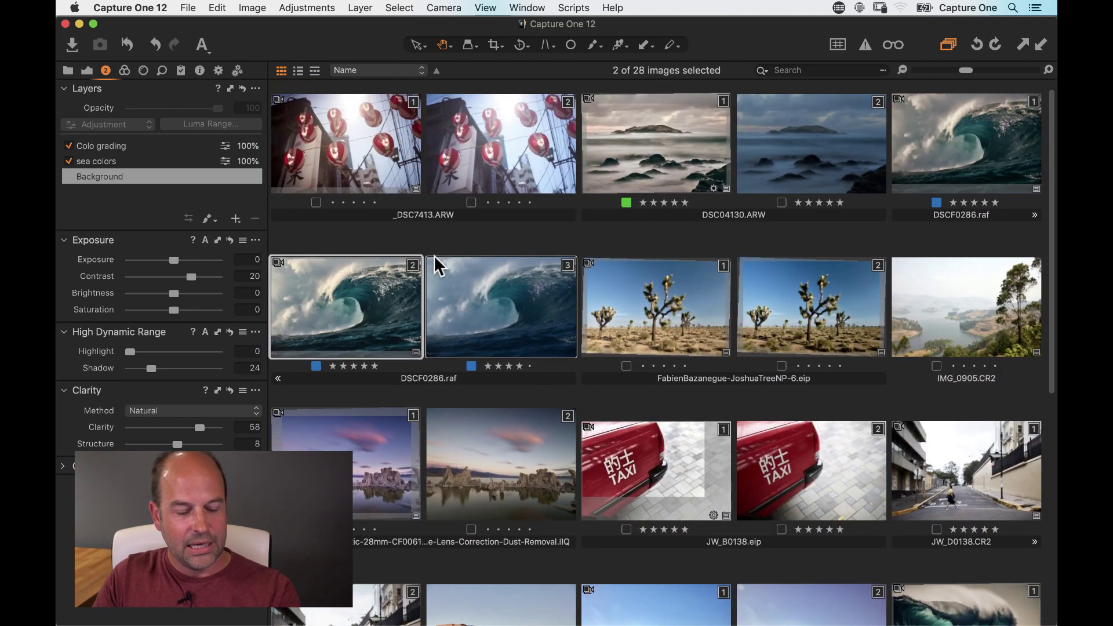
{"action": "scroll", "coordinate": [434, 255], "scroll_direction": "down", "scroll_amount": 3}
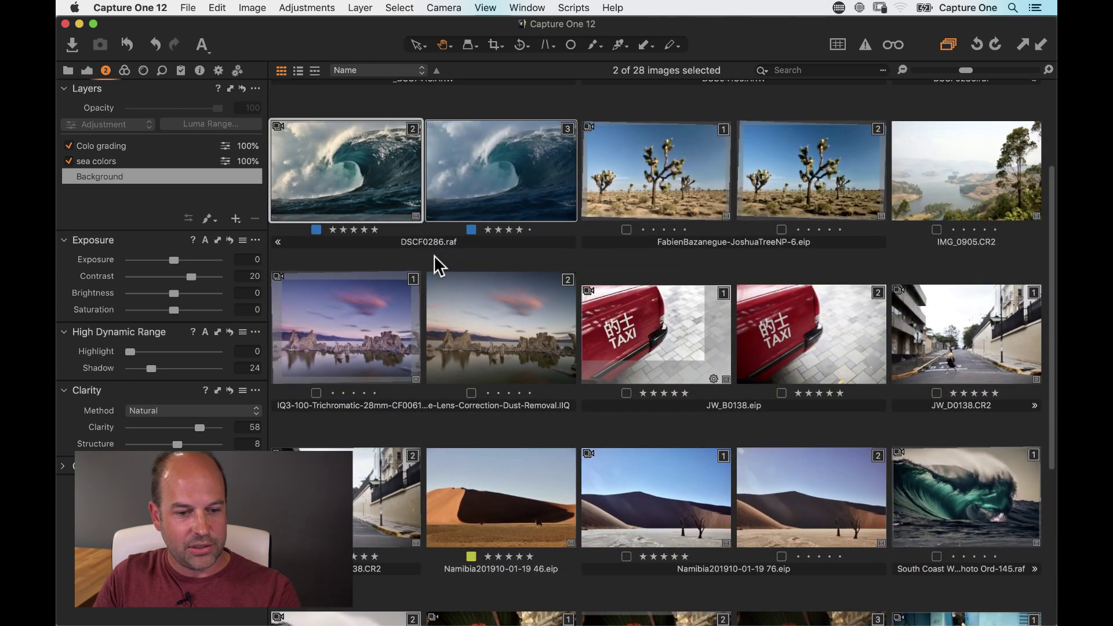
{"action": "scroll", "coordinate": [434, 255], "scroll_direction": "down", "scroll_amount": 2}
{"action": "scroll", "coordinate": [433, 255], "scroll_direction": "down", "scroll_amount": 5}
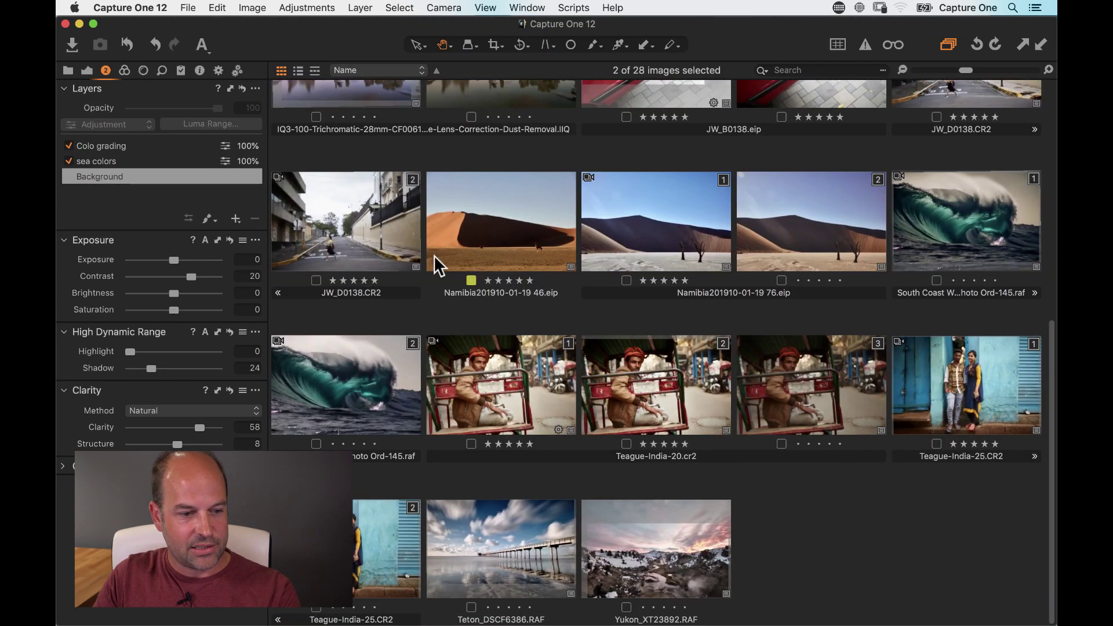
{"action": "scroll", "coordinate": [434, 255], "scroll_direction": "up", "scroll_amount": 7}
{"action": "scroll", "coordinate": [434, 255], "scroll_direction": "up", "scroll_amount": 2}
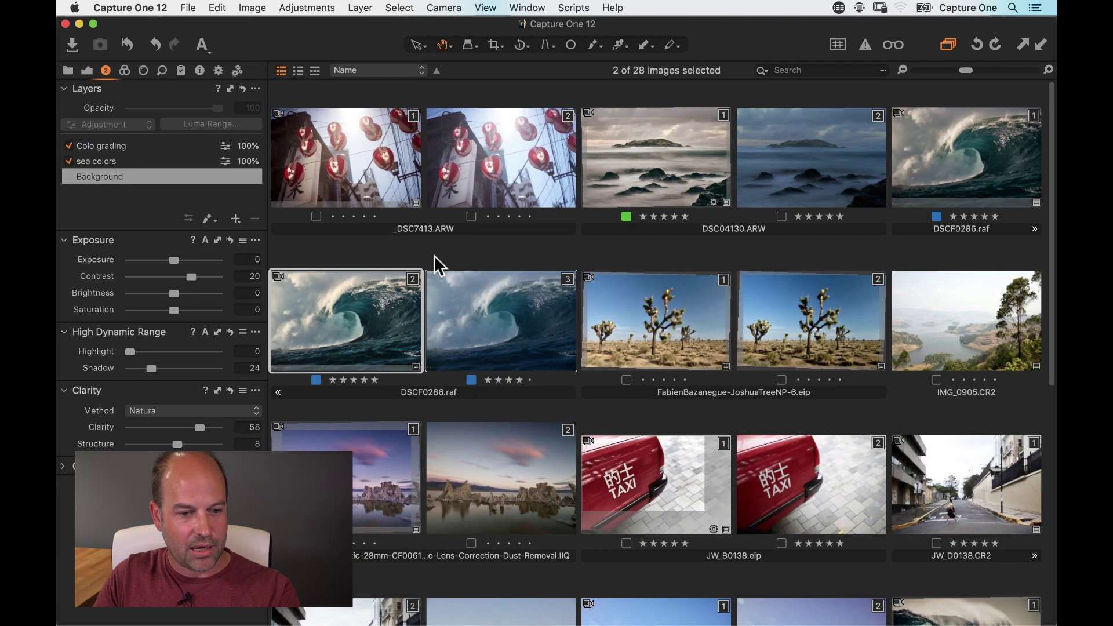
{"action": "left_click", "coordinate": [791, 197]}
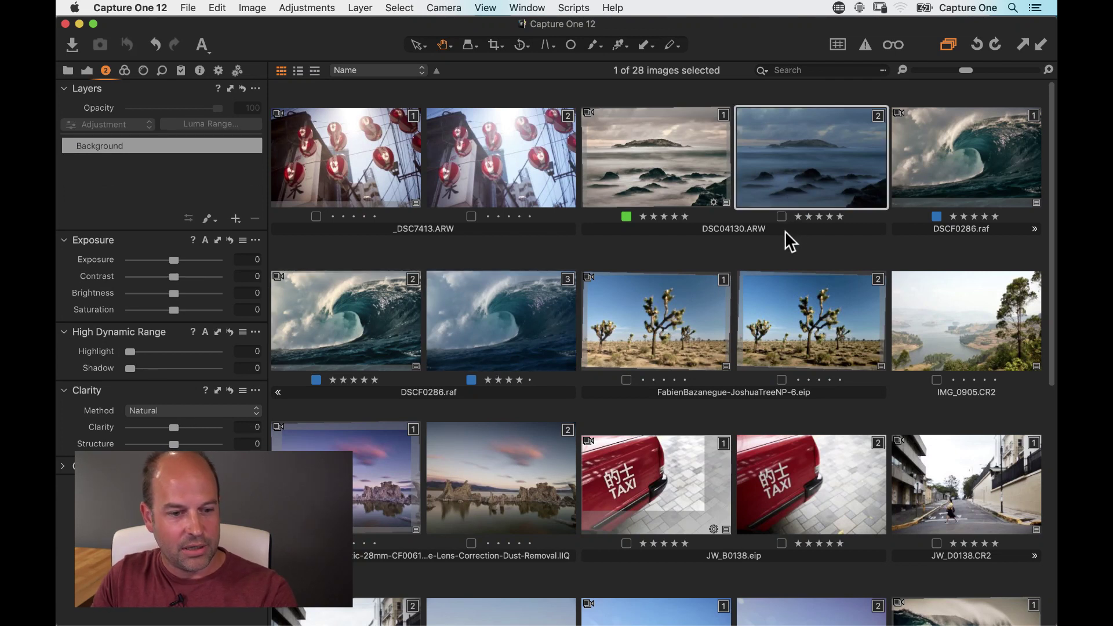
{"action": "double_click", "coordinate": [785, 231]}
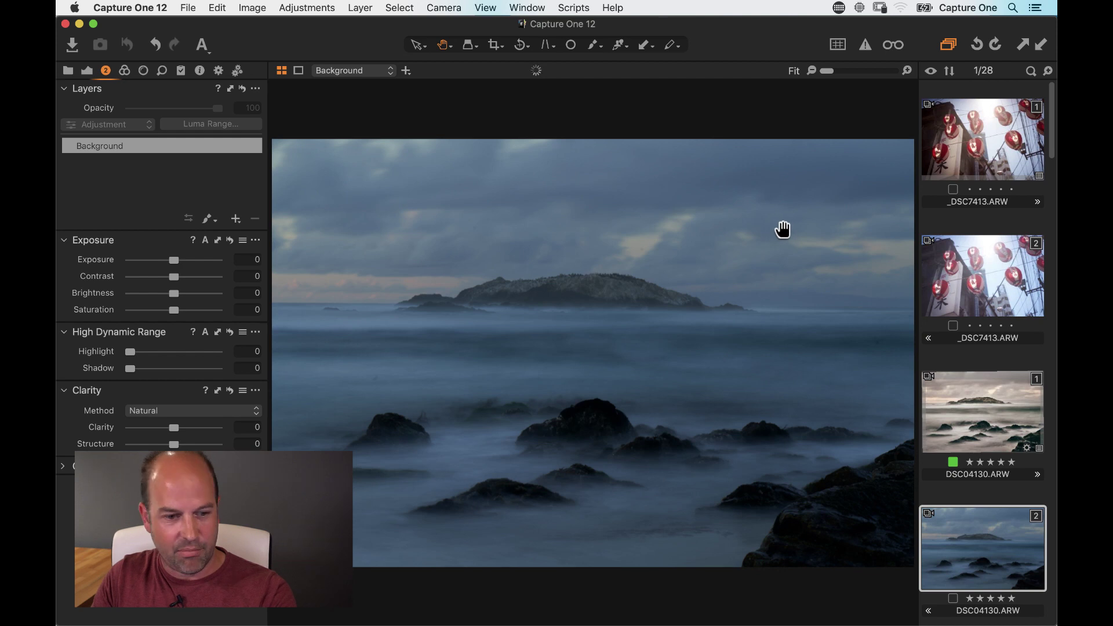
{"action": "key", "text": "super+b"}
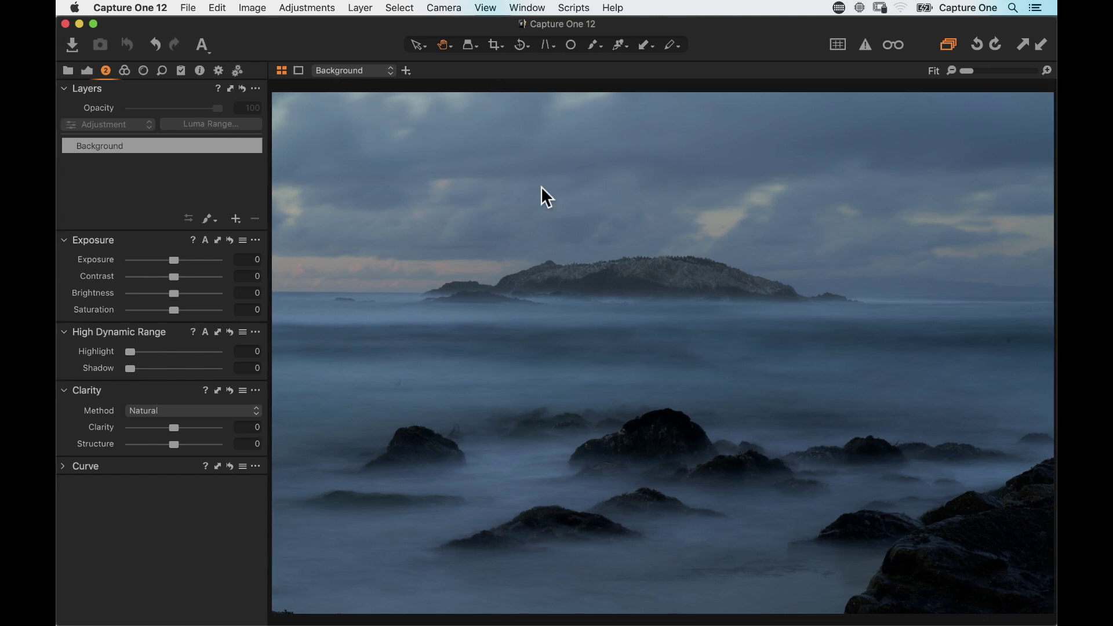
Step: Inspect the island at 100%, then crop a strip of sky and a thinner strip of water off the seascape's upper and lower edges
{"action": "double_click", "coordinate": [591, 273]}
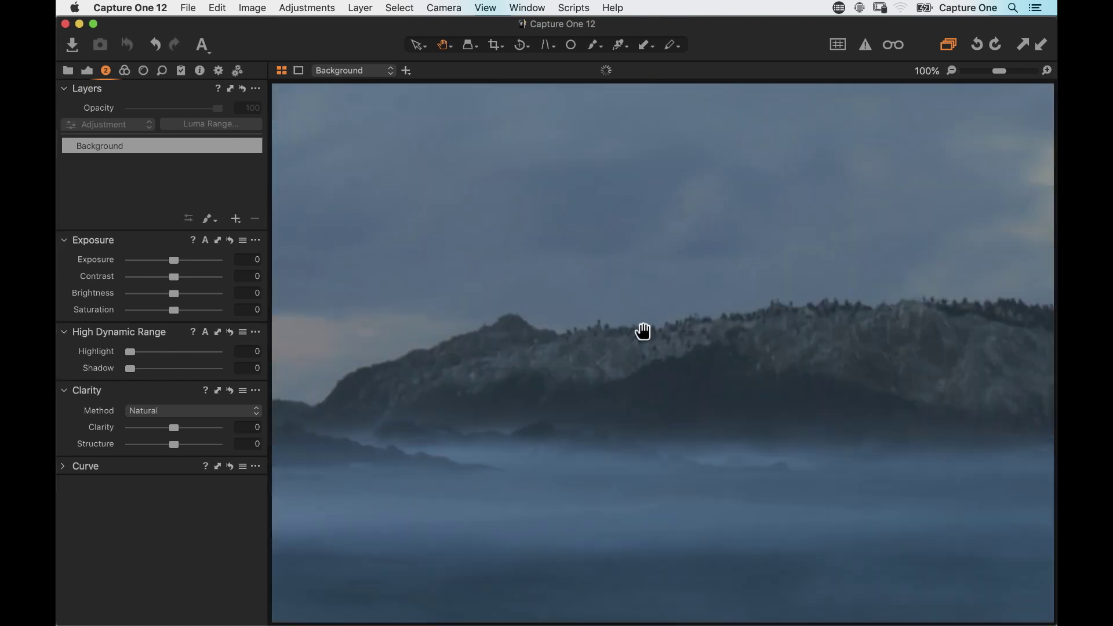
{"action": "double_click", "coordinate": [578, 348]}
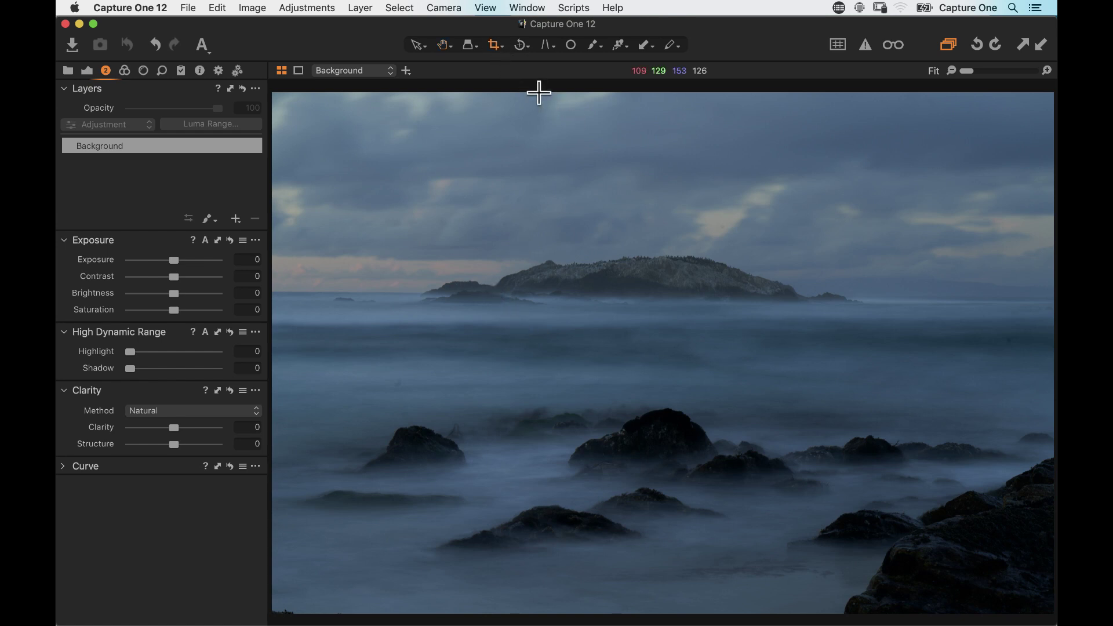
{"action": "left_click_drag", "start_coordinate": [546, 124], "coordinate": [551, 149]}
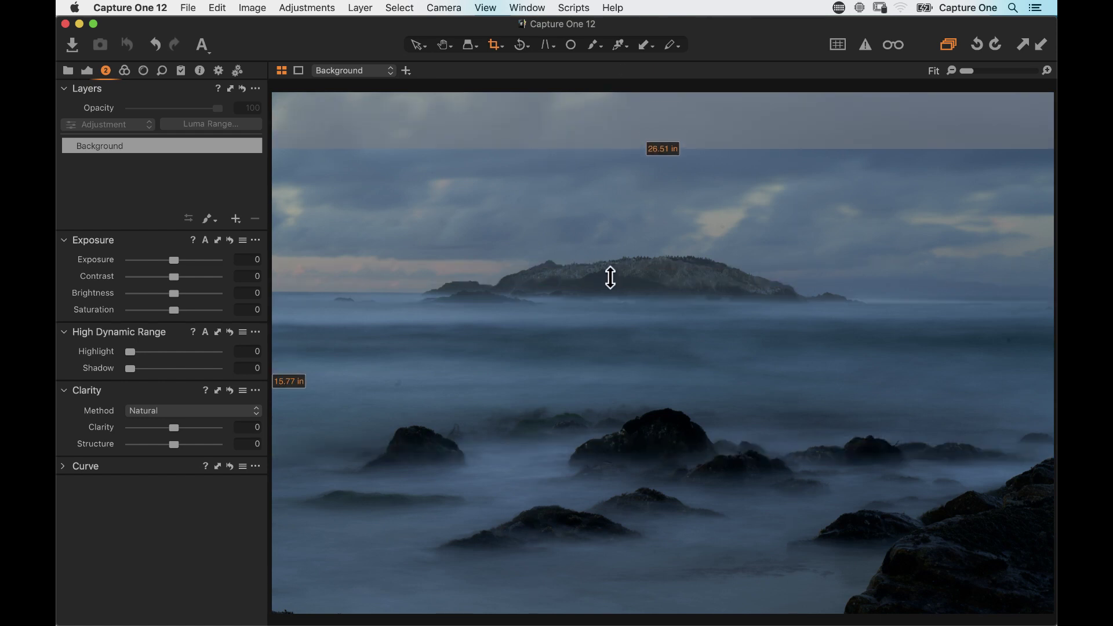
{"action": "left_click_drag", "start_coordinate": [708, 605], "coordinate": [702, 598]}
{"action": "key", "text": "h"}
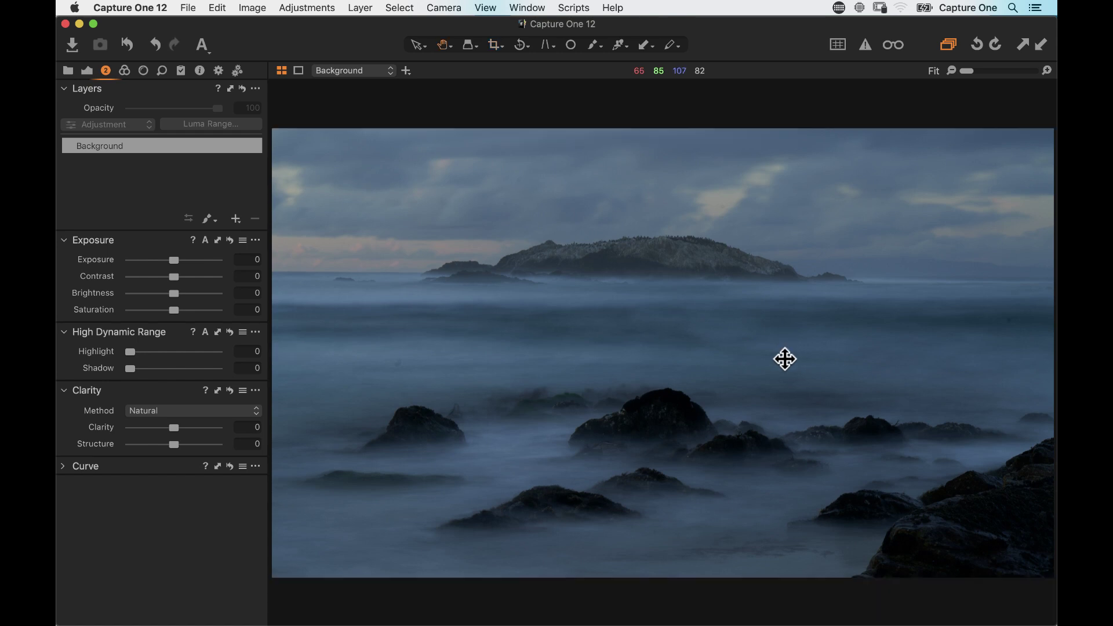
Step: Raise the seascape's Exposure to 1.39 and warm its white balance to 7914 Kelvin
{"action": "left_click", "coordinate": [90, 68]}
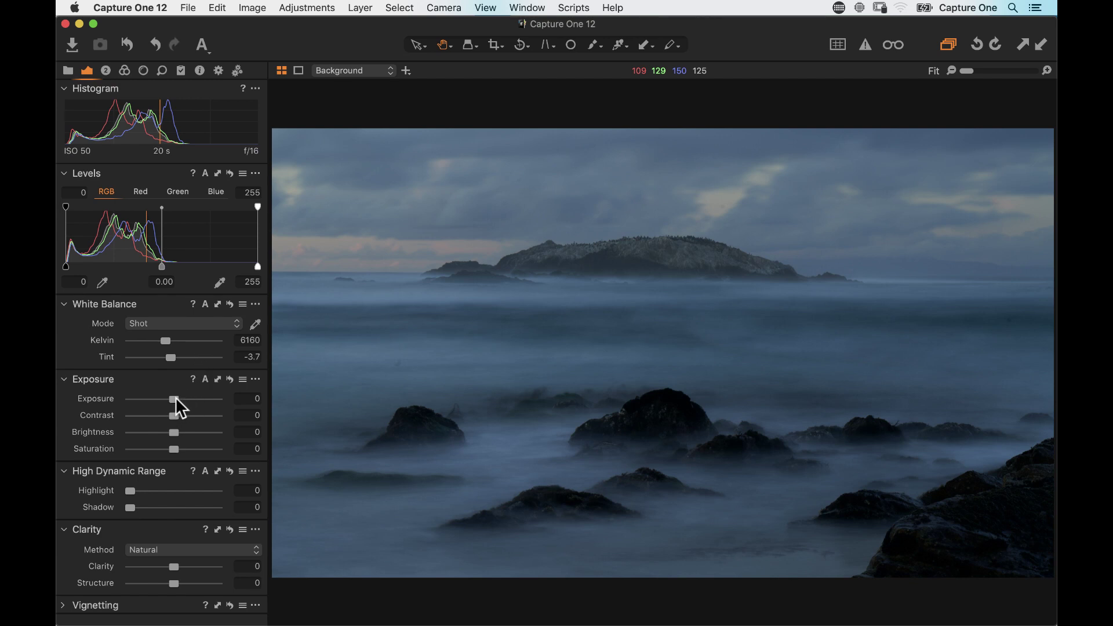
{"action": "left_click_drag", "start_coordinate": [176, 399], "coordinate": [193, 400]}
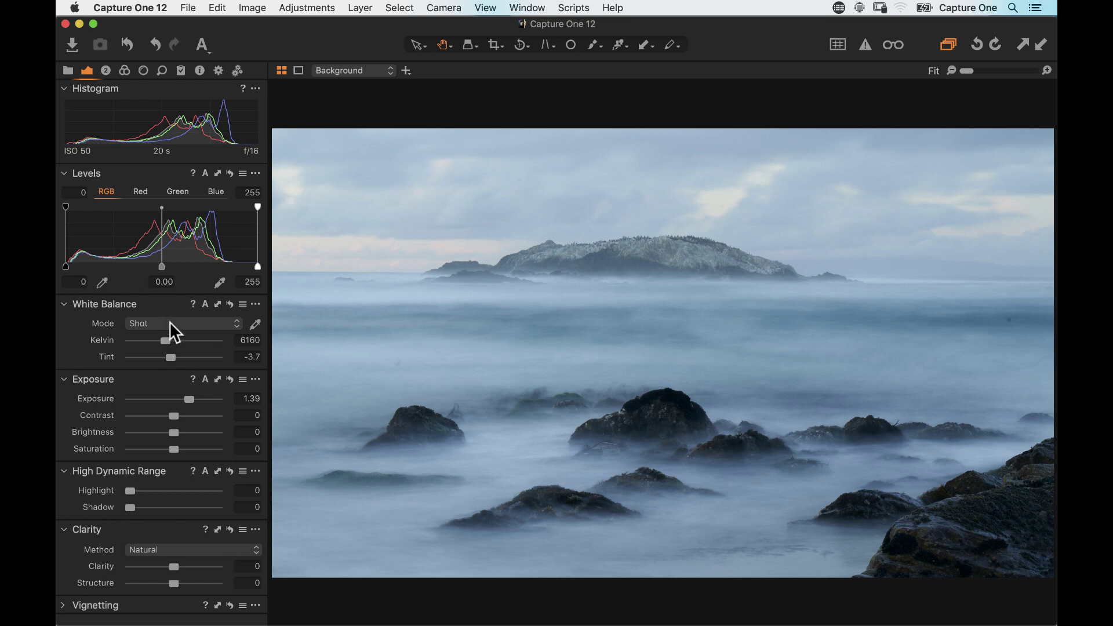
{"action": "left_click_drag", "start_coordinate": [166, 340], "coordinate": [179, 341]}
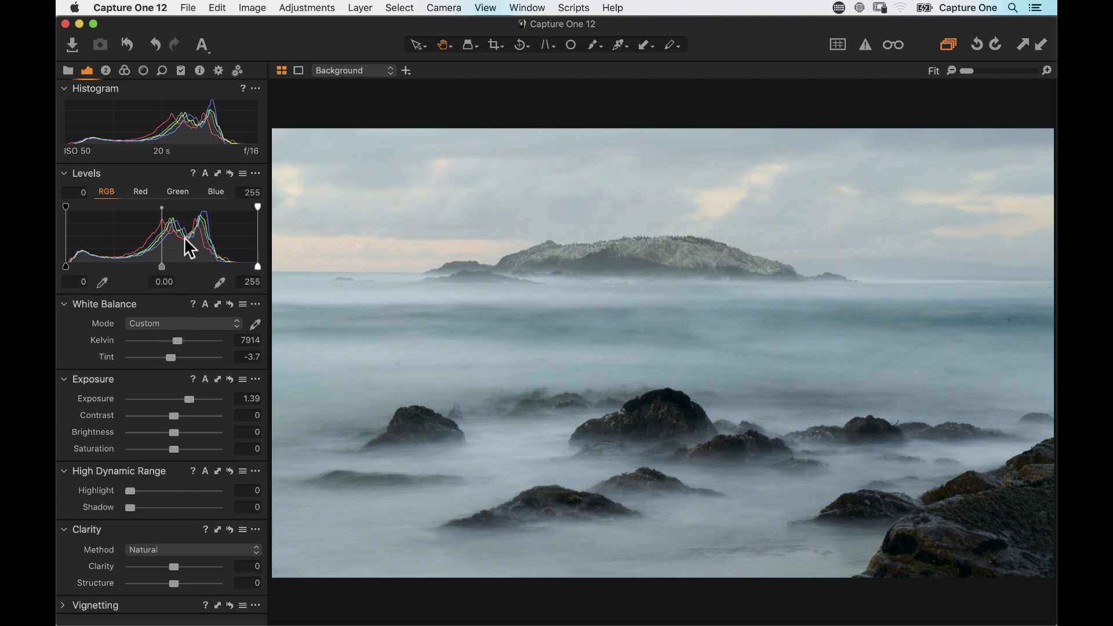
Step: Auto-adjust the seascape's levels, set their midtone to -0.28, and raise the High Dynamic Range Shadow to 24
{"action": "left_click", "coordinate": [206, 174]}
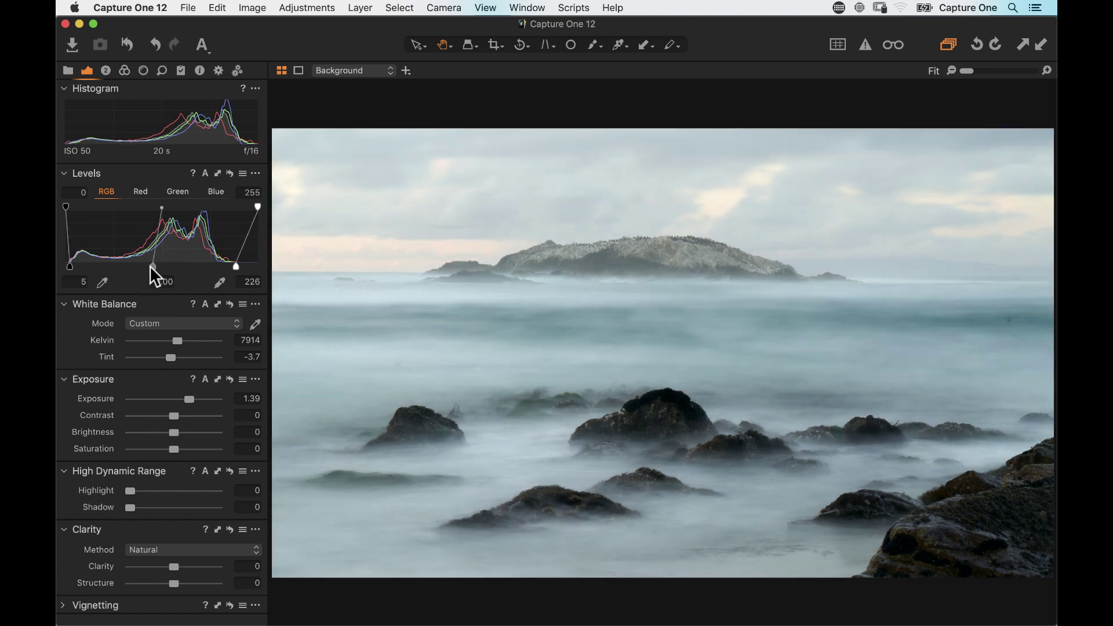
{"action": "left_click_drag", "start_coordinate": [153, 267], "coordinate": [177, 262]}
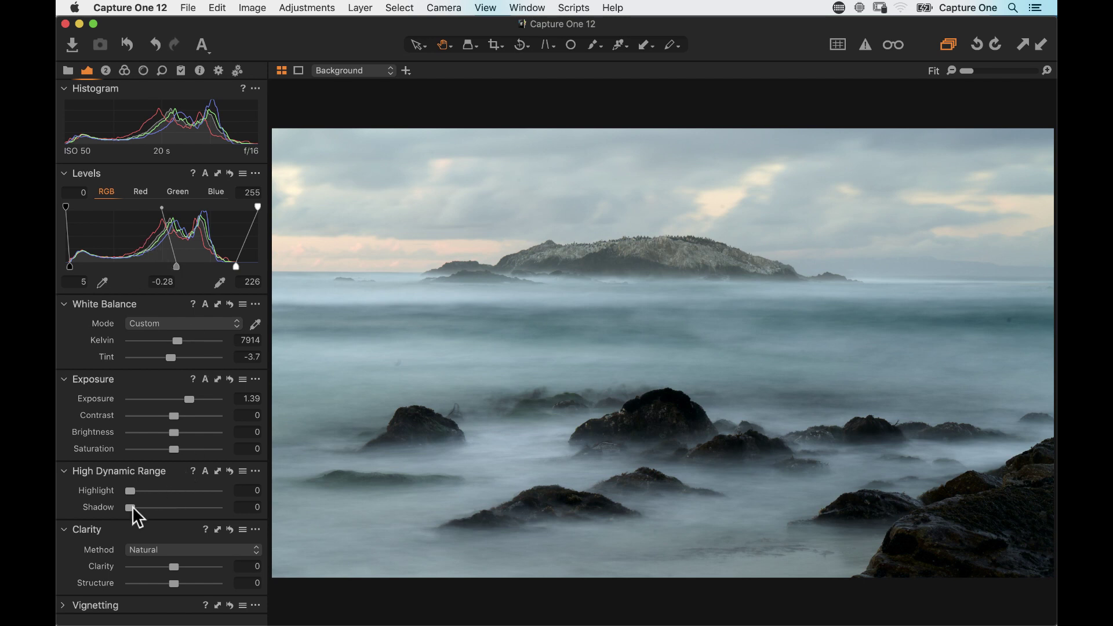
{"action": "left_click_drag", "start_coordinate": [131, 507], "coordinate": [152, 507]}
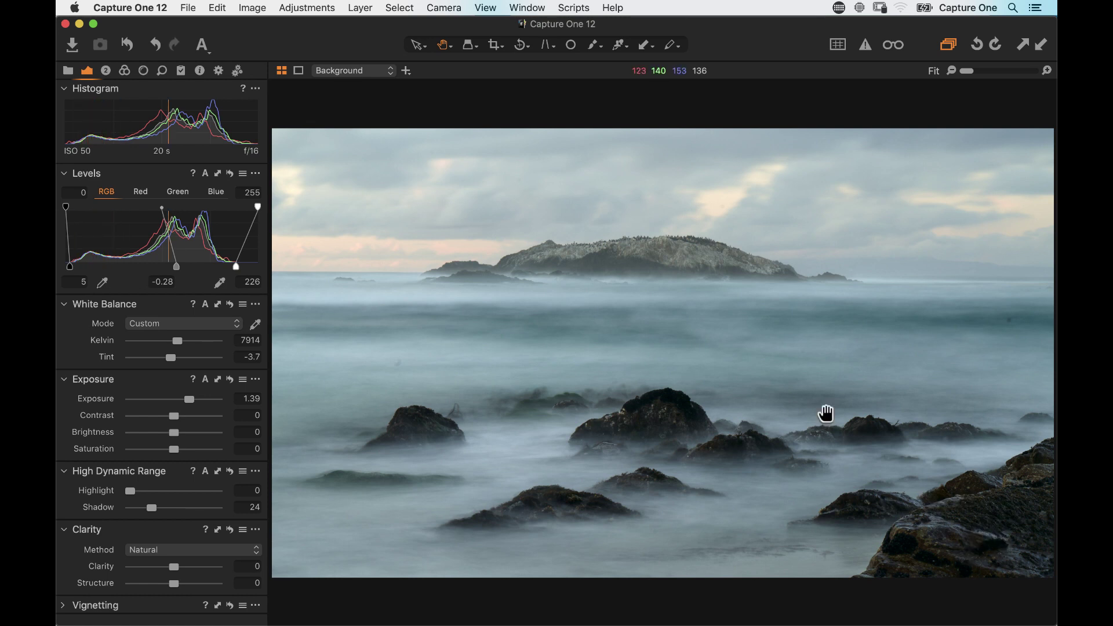
Step: Browse the user style packs, looking inside LATITUDE - INFINITE PEAKS and LATITUDE - PACIFIC
{"action": "left_click", "coordinate": [182, 70]}
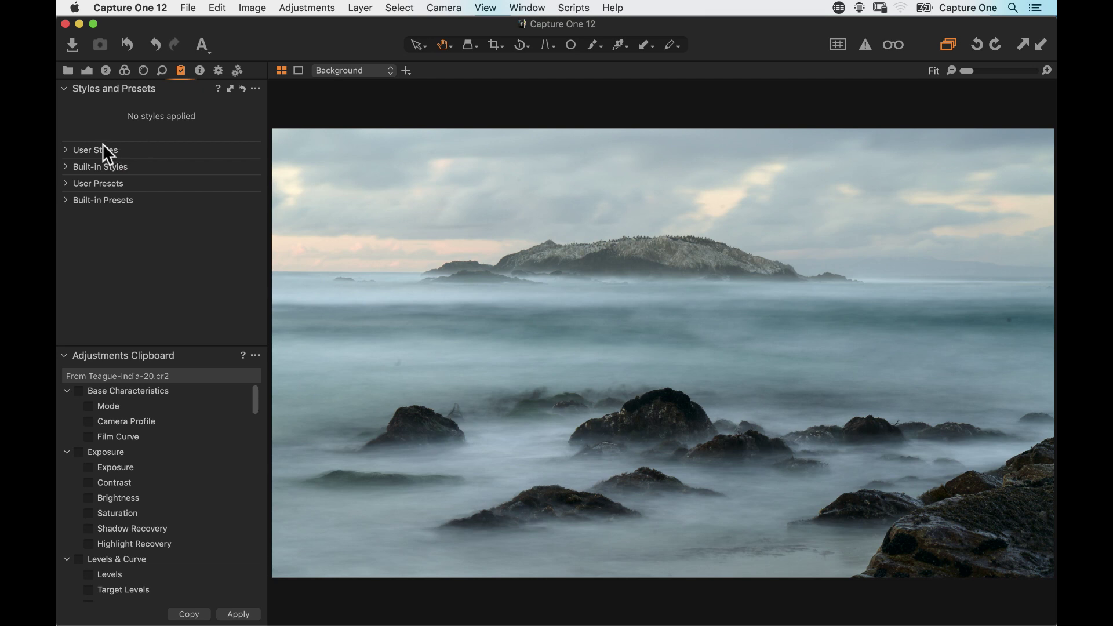
{"action": "left_click", "coordinate": [67, 150]}
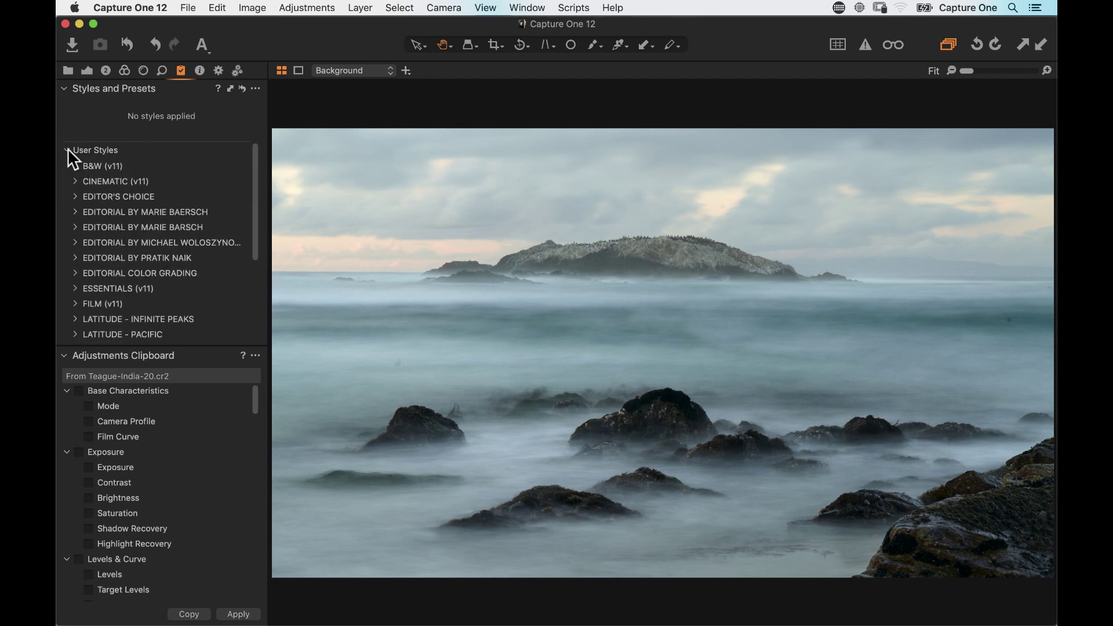
{"action": "left_click_drag", "start_coordinate": [255, 173], "coordinate": [280, 258]}
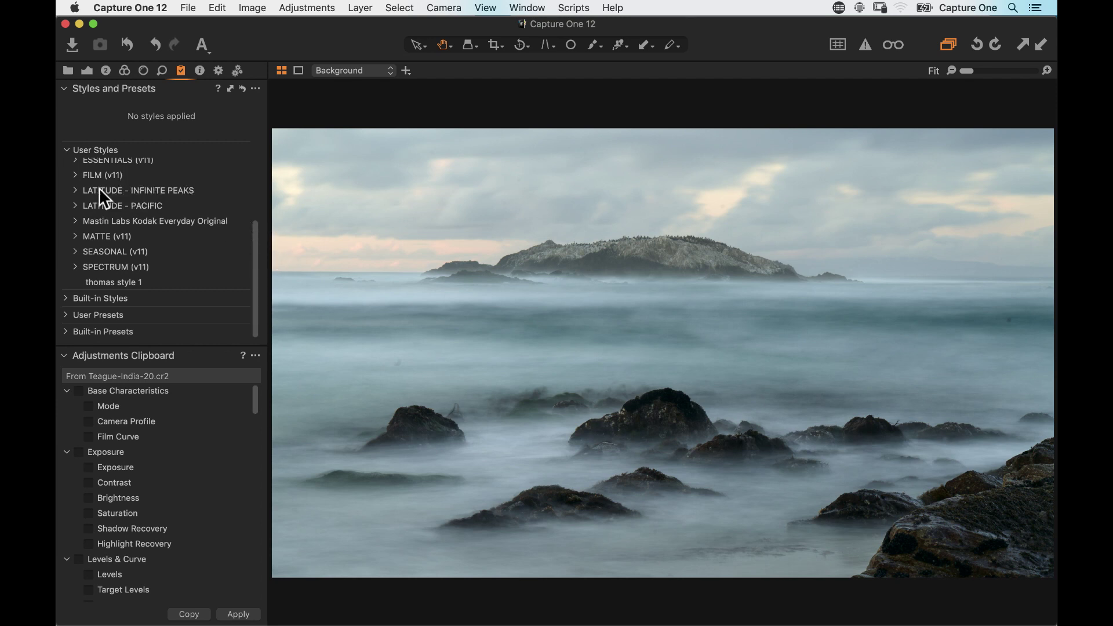
{"action": "left_click", "coordinate": [76, 190]}
{"action": "left_click", "coordinate": [74, 189]}
{"action": "left_click", "coordinate": [76, 206]}
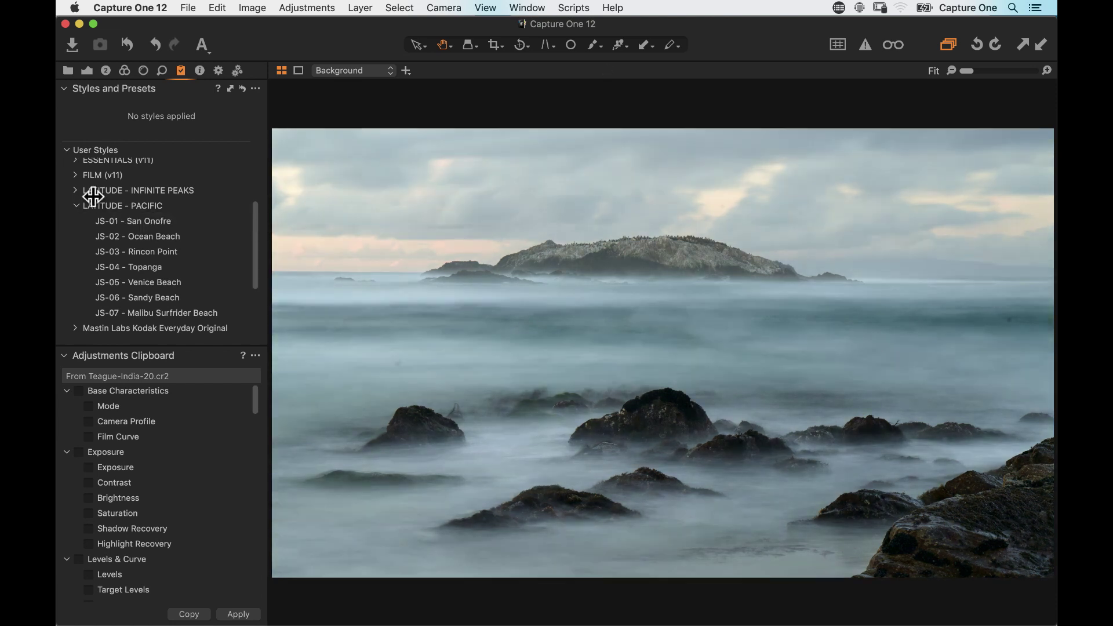
{"action": "left_click", "coordinate": [77, 204]}
{"action": "left_click_drag", "start_coordinate": [255, 264], "coordinate": [253, 162]}
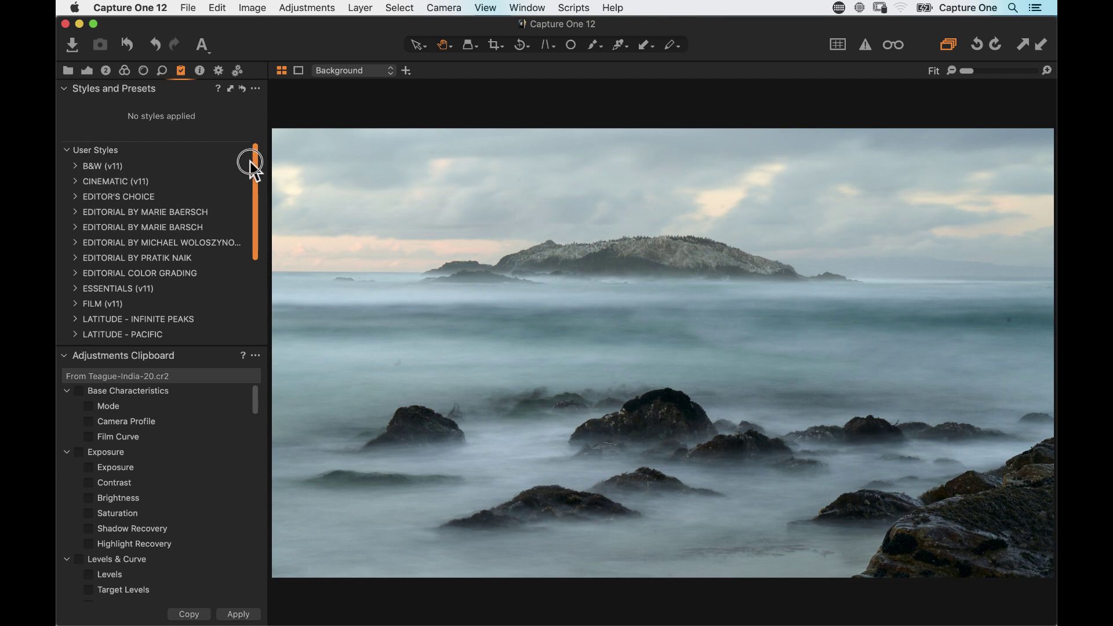
Step: Preview the CINEMATIC (v11) styles on the seascape and show the options for applying CM-06 without applying it
{"action": "left_click", "coordinate": [76, 182]}
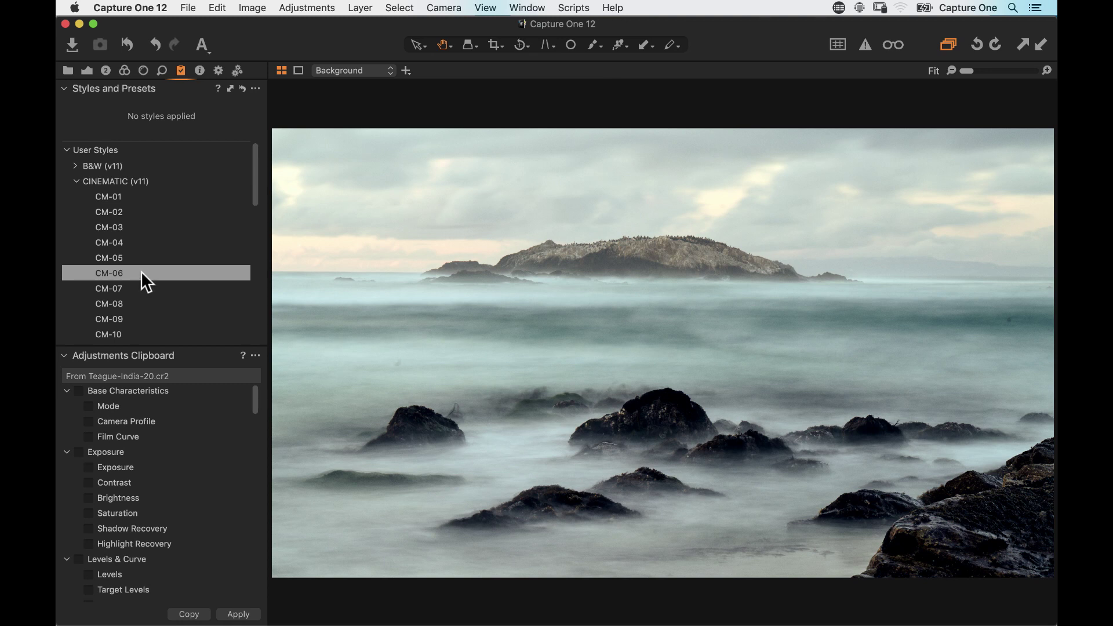
{"action": "right_click", "coordinate": [140, 270]}
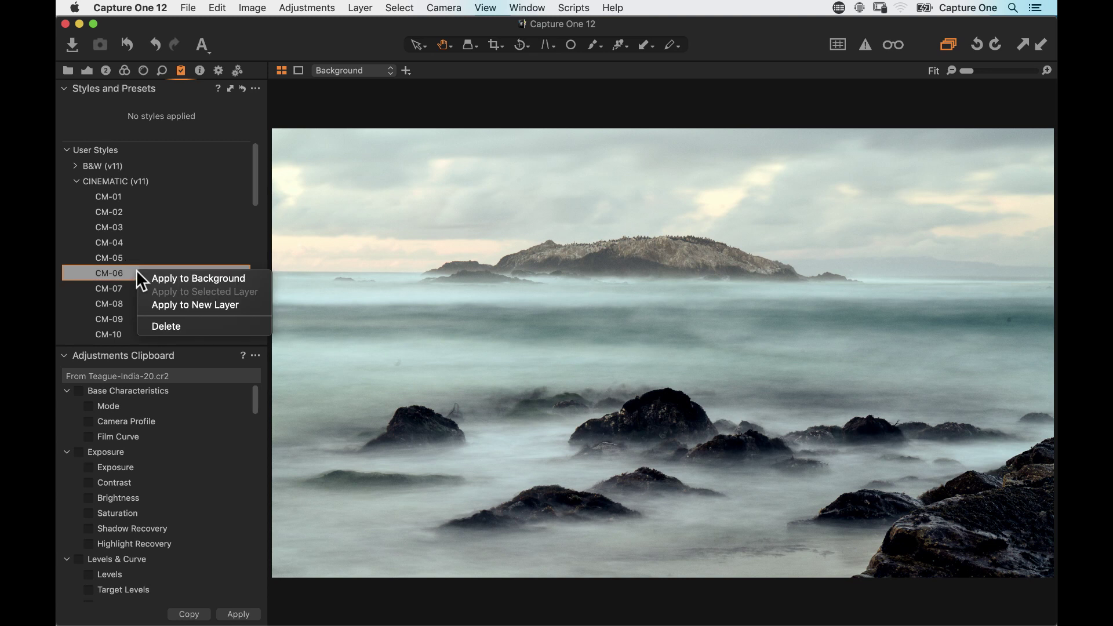
{"action": "left_click", "coordinate": [144, 300]}
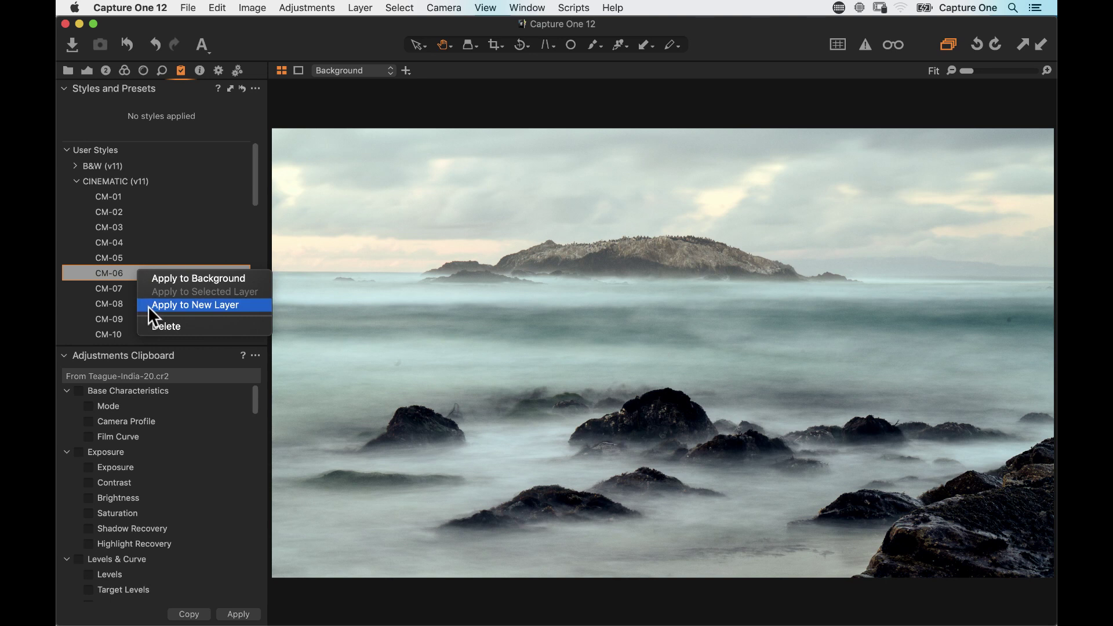
{"action": "left_click", "coordinate": [253, 197]}
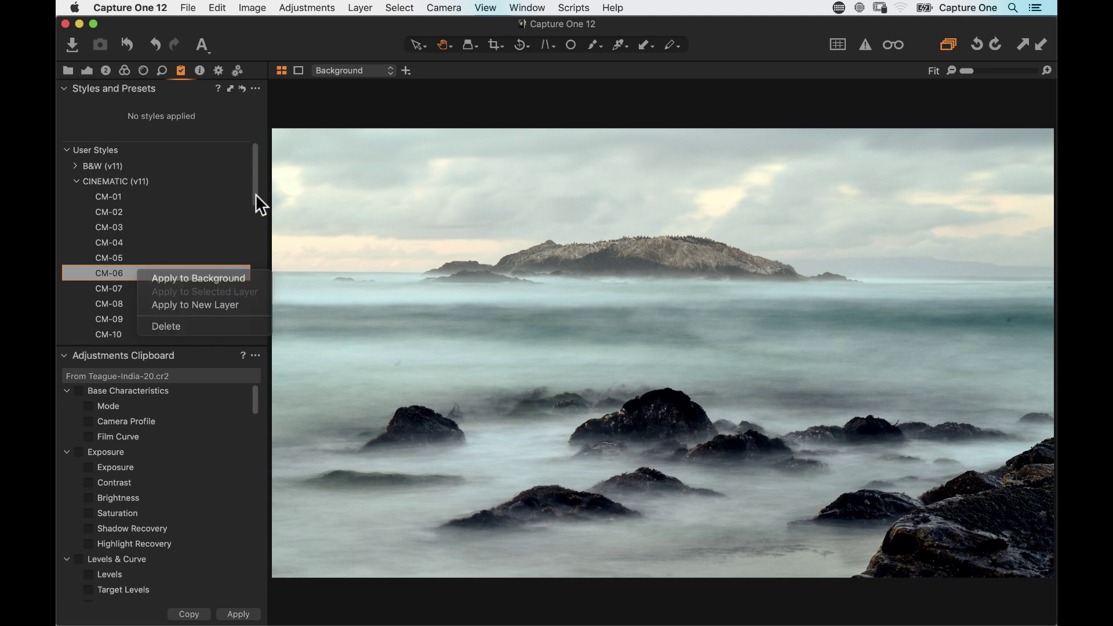
Step: Preview styles from the SPECTRUM (v11) pack on the seascape and apply SP-03+ to a new layer
{"action": "left_click_drag", "start_coordinate": [255, 189], "coordinate": [255, 236]}
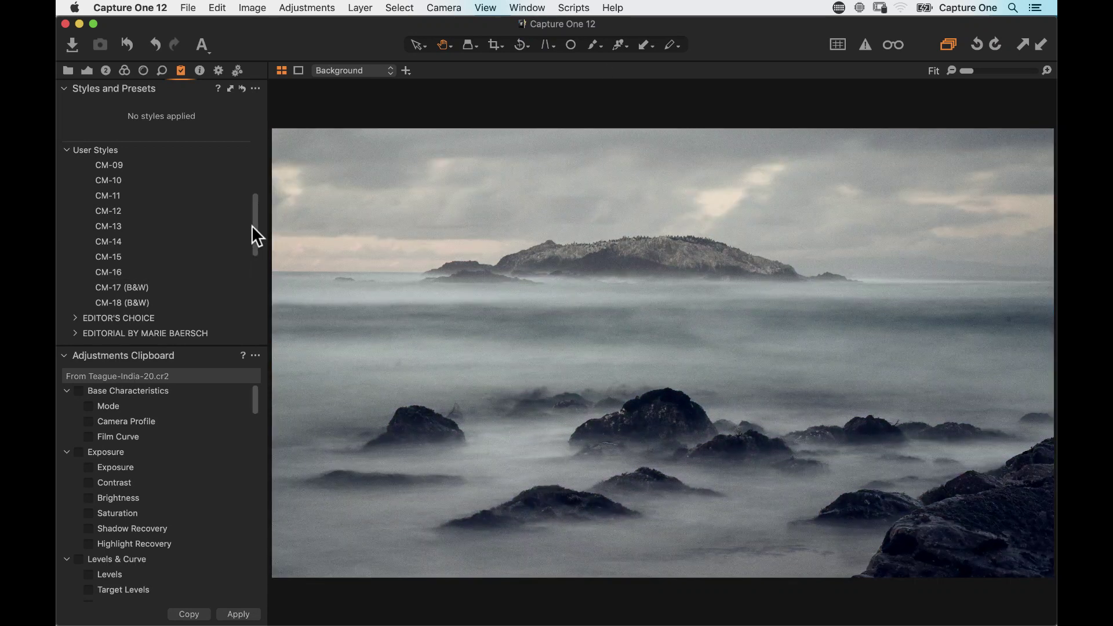
{"action": "left_click_drag", "start_coordinate": [255, 236], "coordinate": [261, 313]}
{"action": "left_click", "coordinate": [78, 269]}
{"action": "mouse_move", "coordinate": [255, 223]}
{"action": "left_mouse_down"}
{"action": "mouse_move", "coordinate": [259, 253]}
{"action": "mouse_move", "coordinate": [255, 241]}
{"action": "left_mouse_up"}
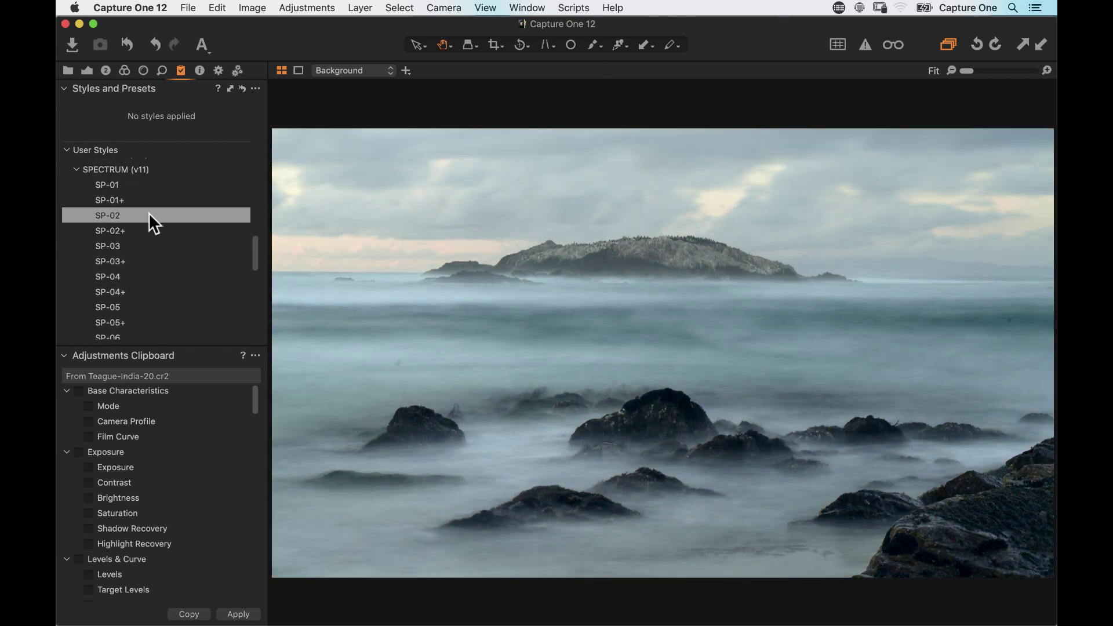
{"action": "right_click", "coordinate": [140, 263]}
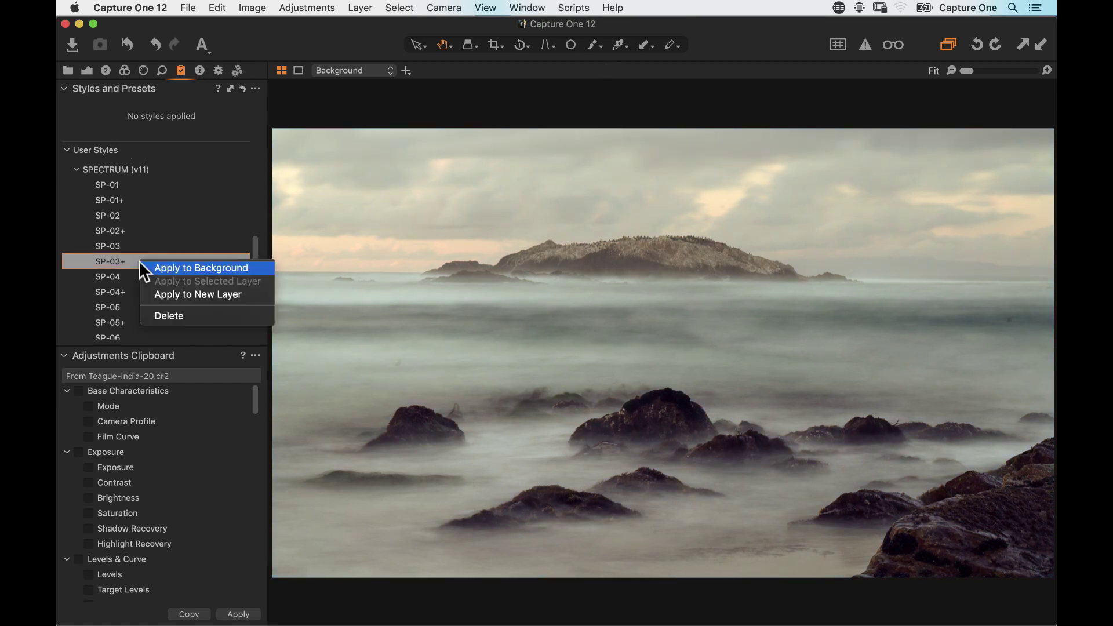
{"action": "left_click", "coordinate": [147, 293]}
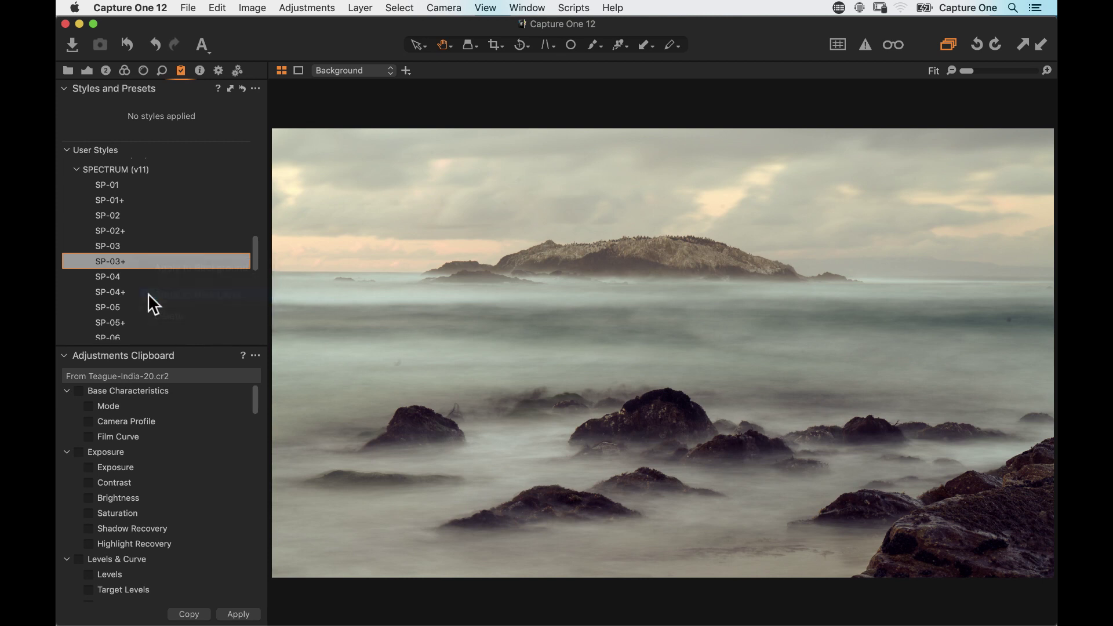
Step: Lower the SP-03+ layer's opacity to 63 and toggle the layer off and on to compare its effect
{"action": "left_click", "coordinate": [105, 70]}
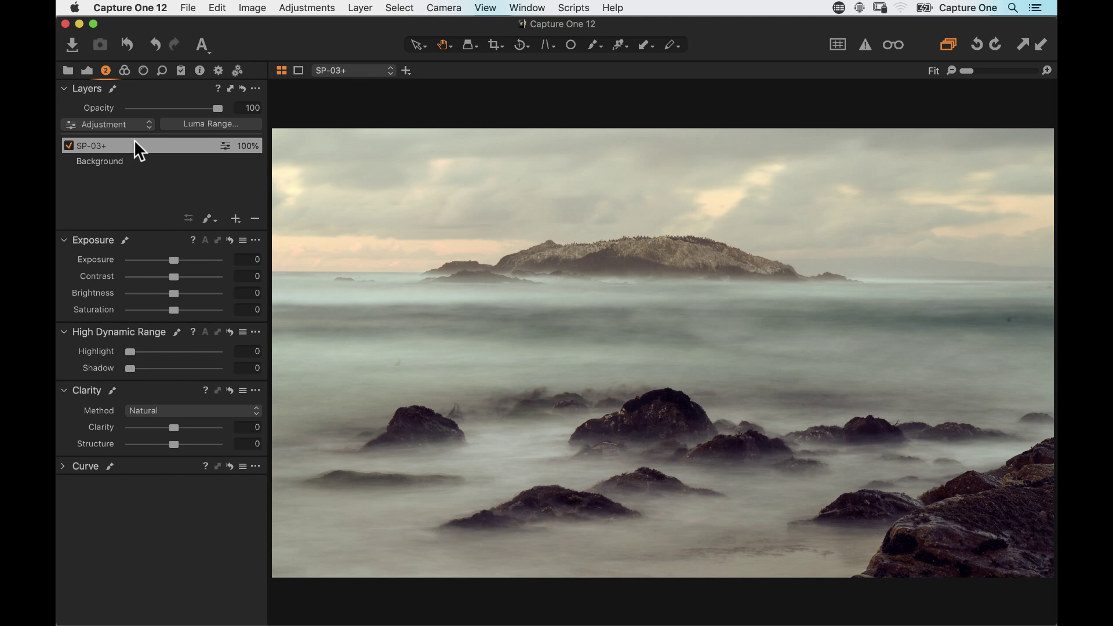
{"action": "left_click_drag", "start_coordinate": [218, 108], "coordinate": [185, 112]}
{"action": "left_click", "coordinate": [68, 146]}
{"action": "left_click", "coordinate": [68, 146]}
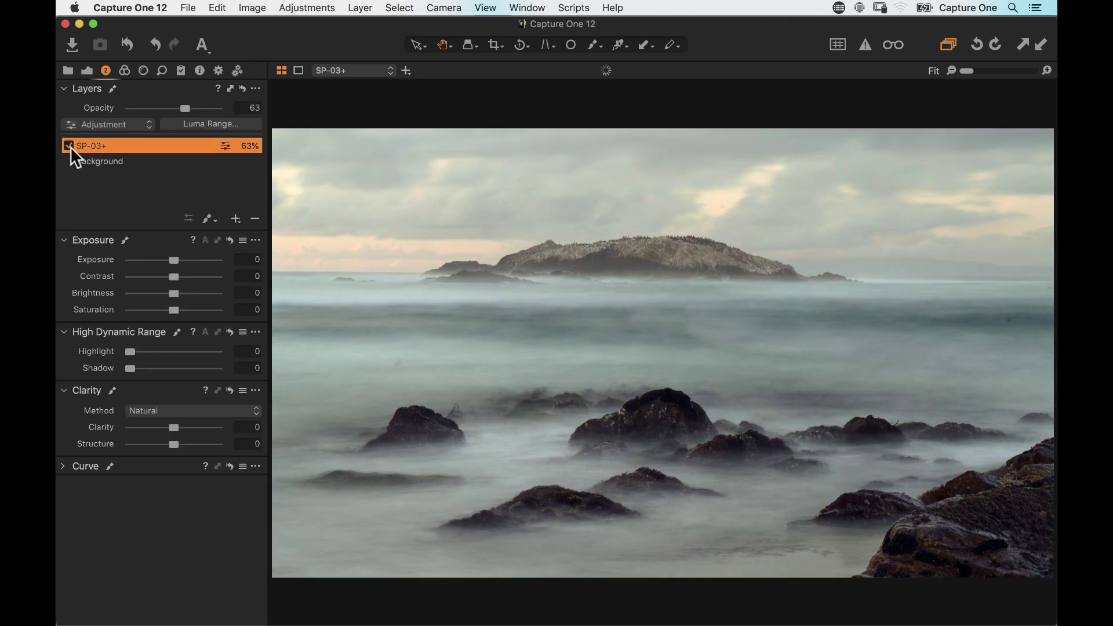
Step: Set the Background layer's Clarity to 44 with the Natural method and check the island's detail at 100%
{"action": "left_click", "coordinate": [116, 158]}
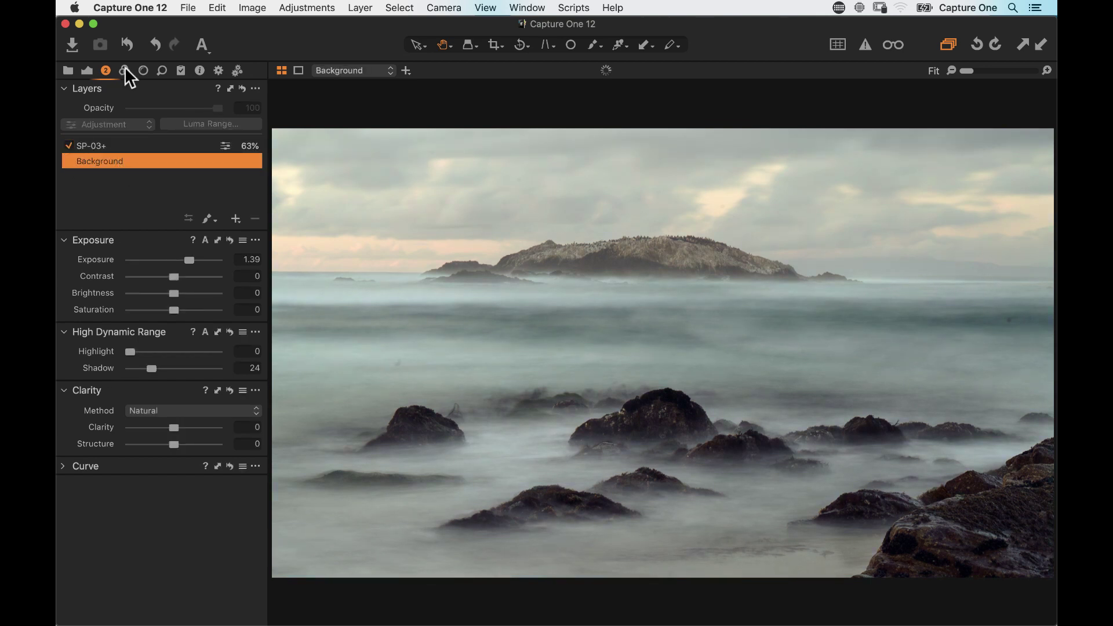
{"action": "left_click", "coordinate": [87, 70]}
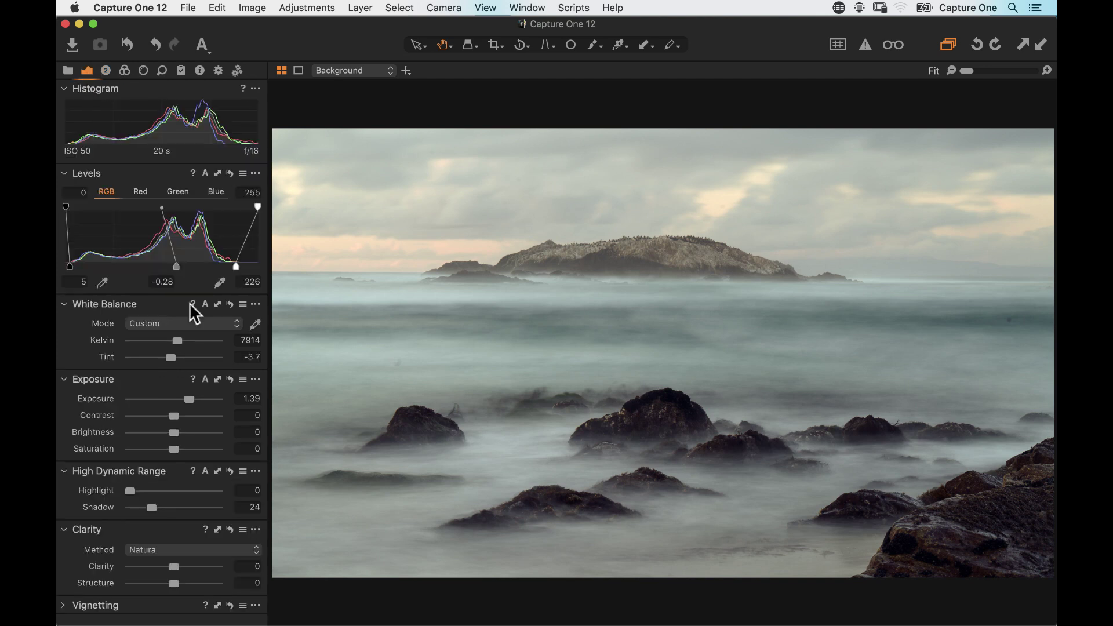
{"action": "left_click_drag", "start_coordinate": [176, 566], "coordinate": [193, 566]}
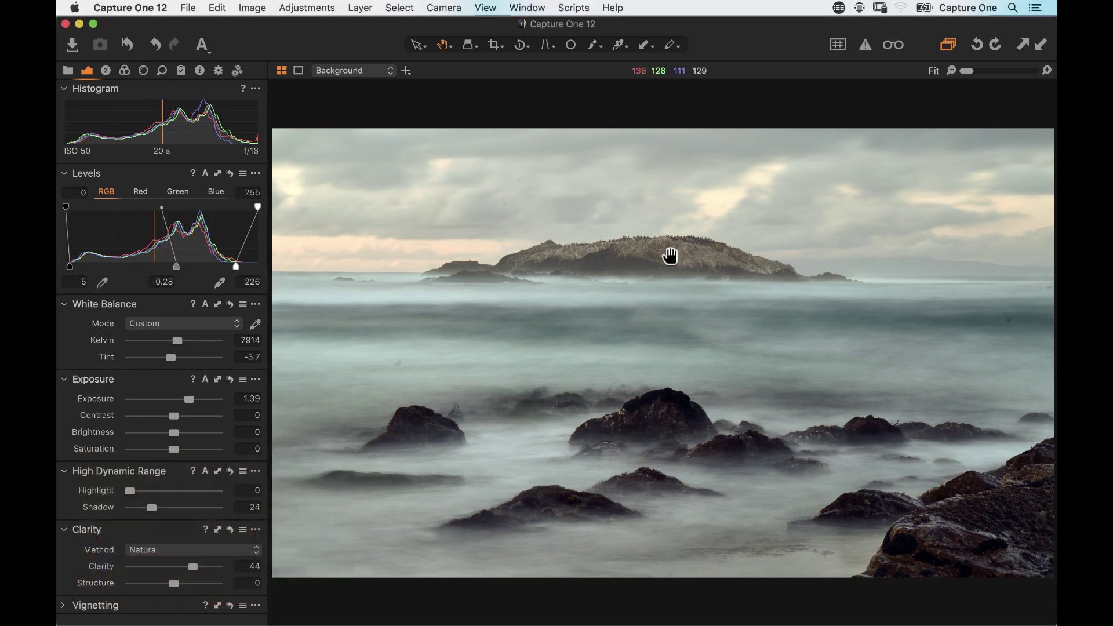
{"action": "left_click", "coordinate": [667, 256]}
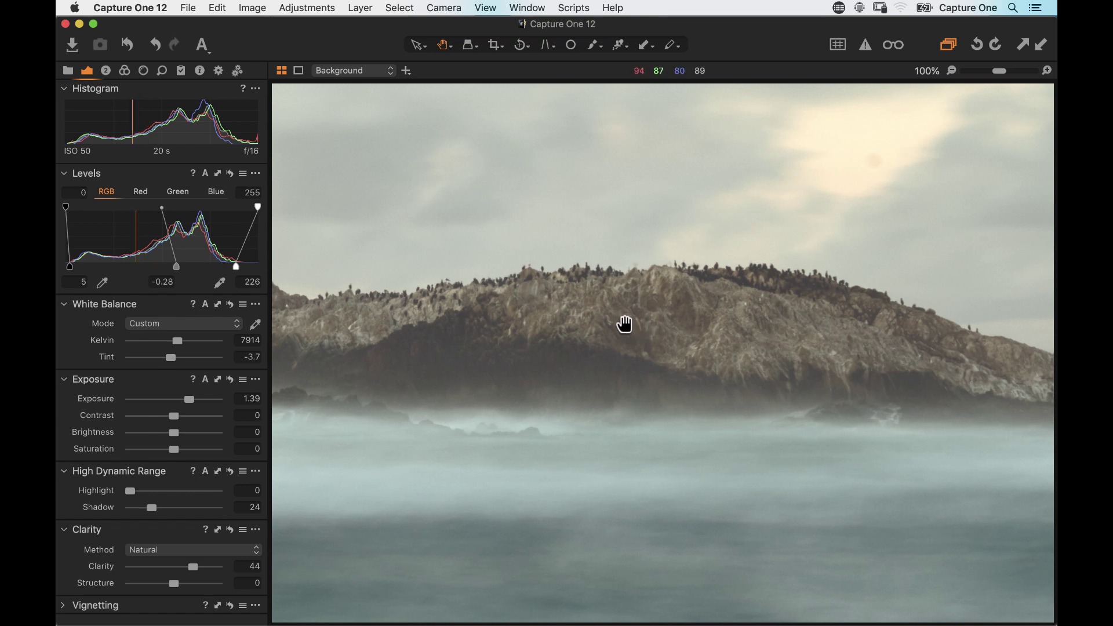
{"action": "key", "text": "super+0"}
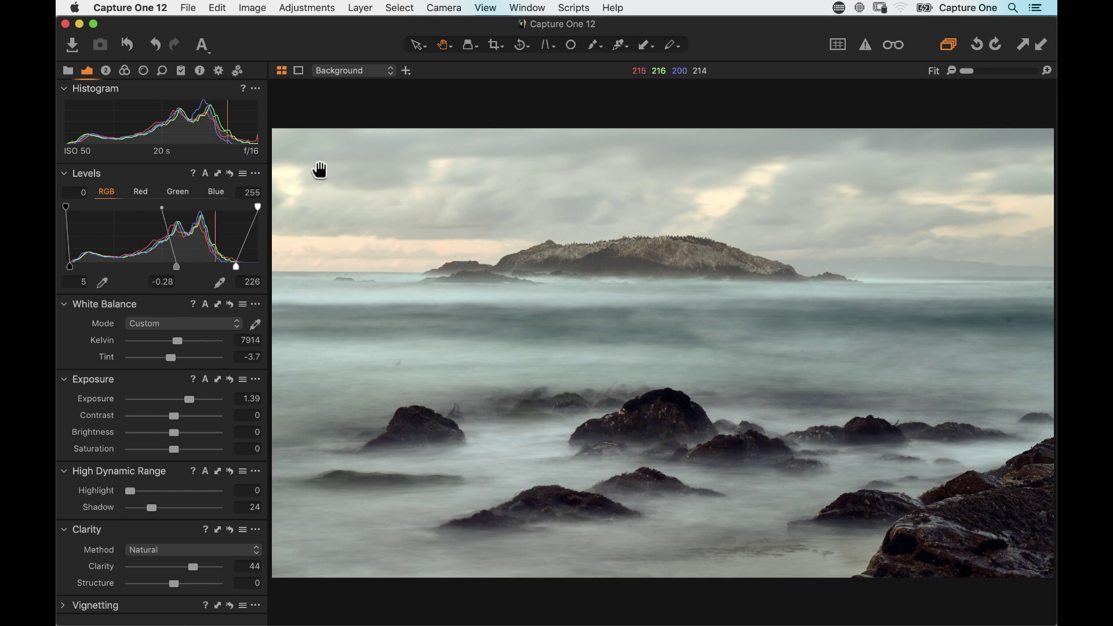
Step: Add a new filled layer above SP-03+, hide its mask overlay, and set the layer's Contrast to 32
{"action": "left_click", "coordinate": [107, 71]}
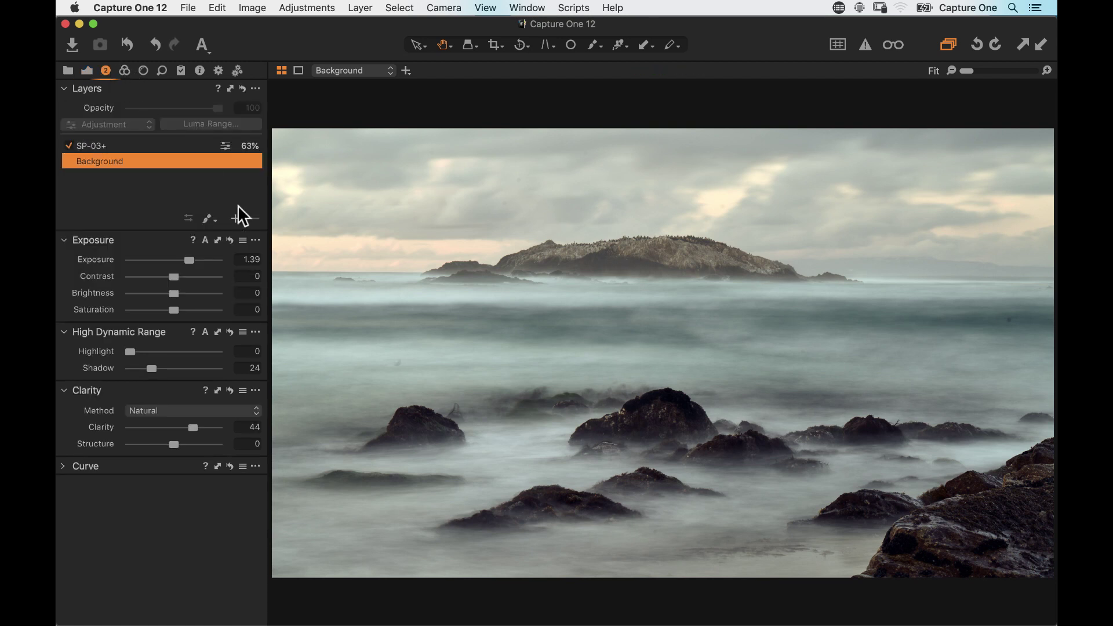
{"action": "left_click", "coordinate": [235, 219]}
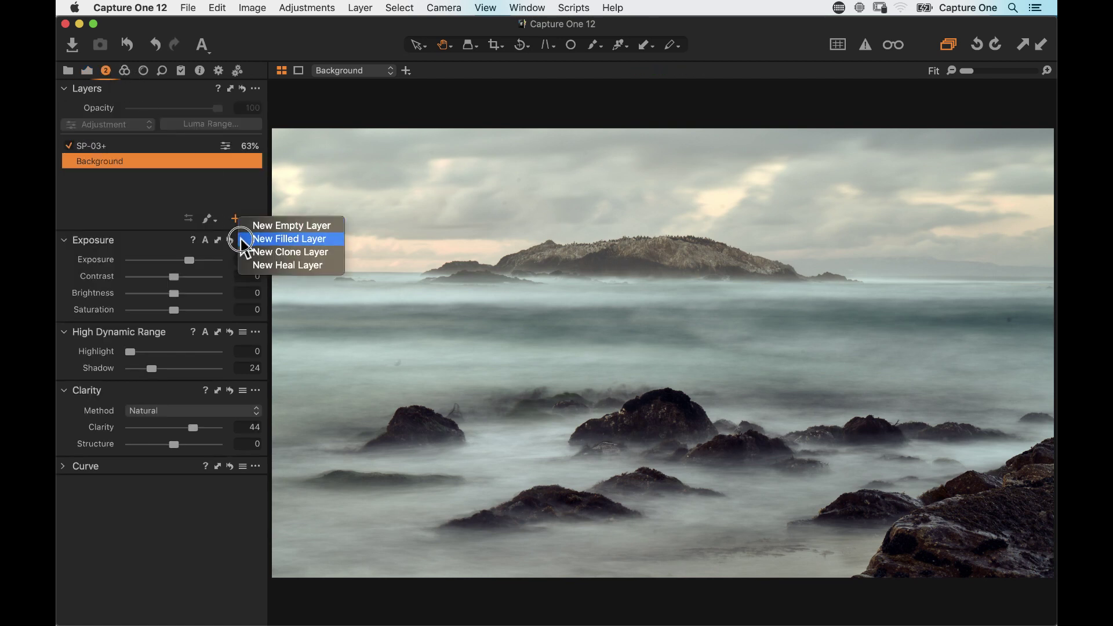
{"action": "left_click", "coordinate": [241, 244]}
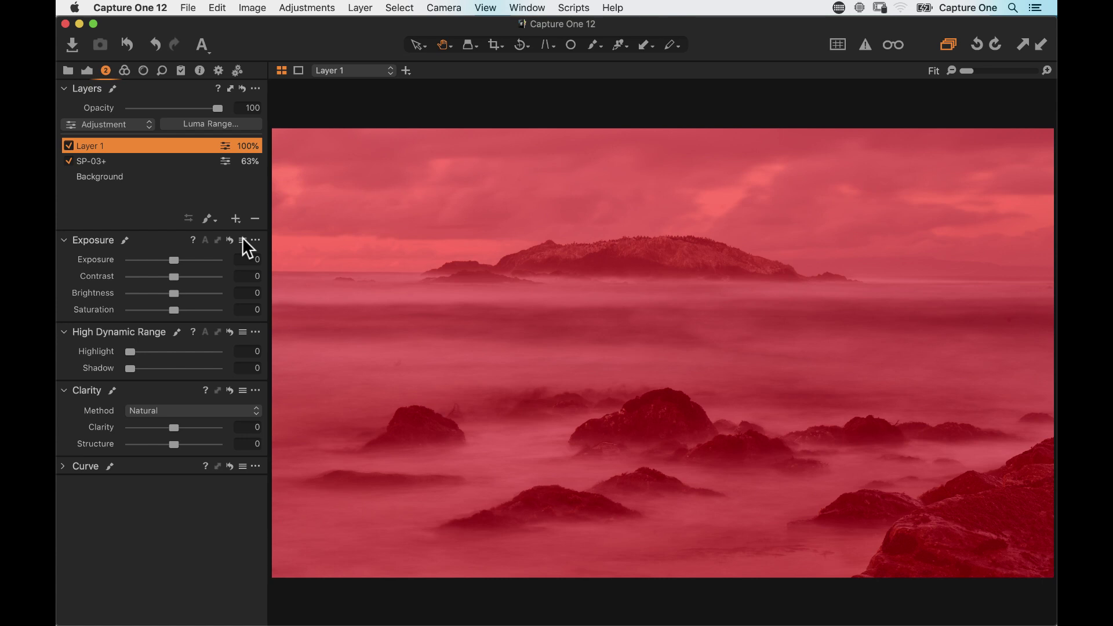
{"action": "key", "text": "m"}
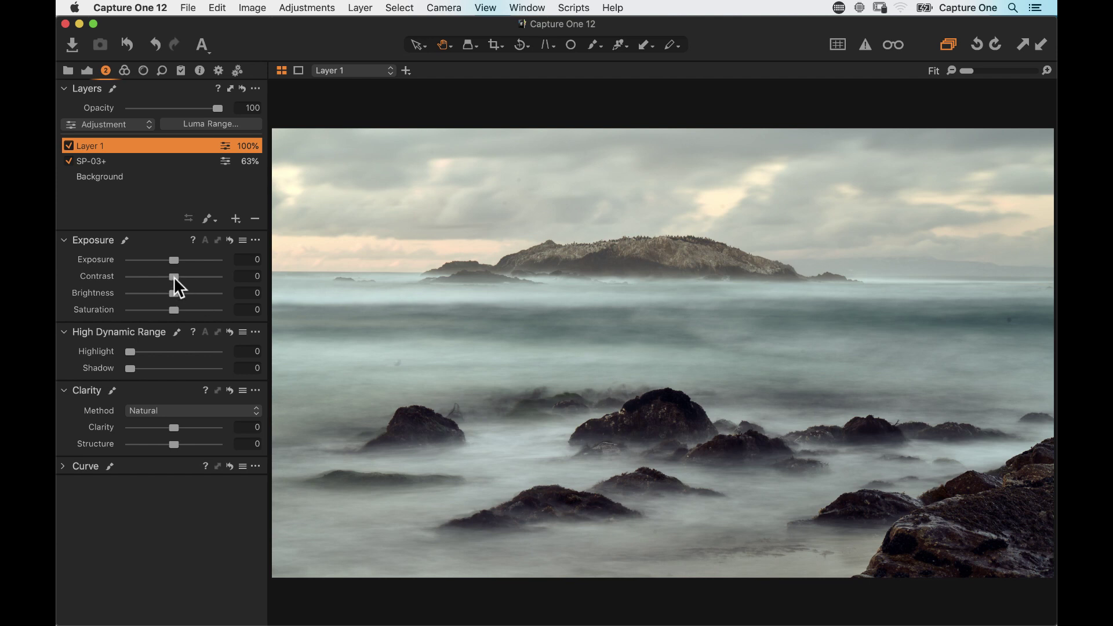
{"action": "left_click_drag", "start_coordinate": [174, 277], "coordinate": [202, 278]}
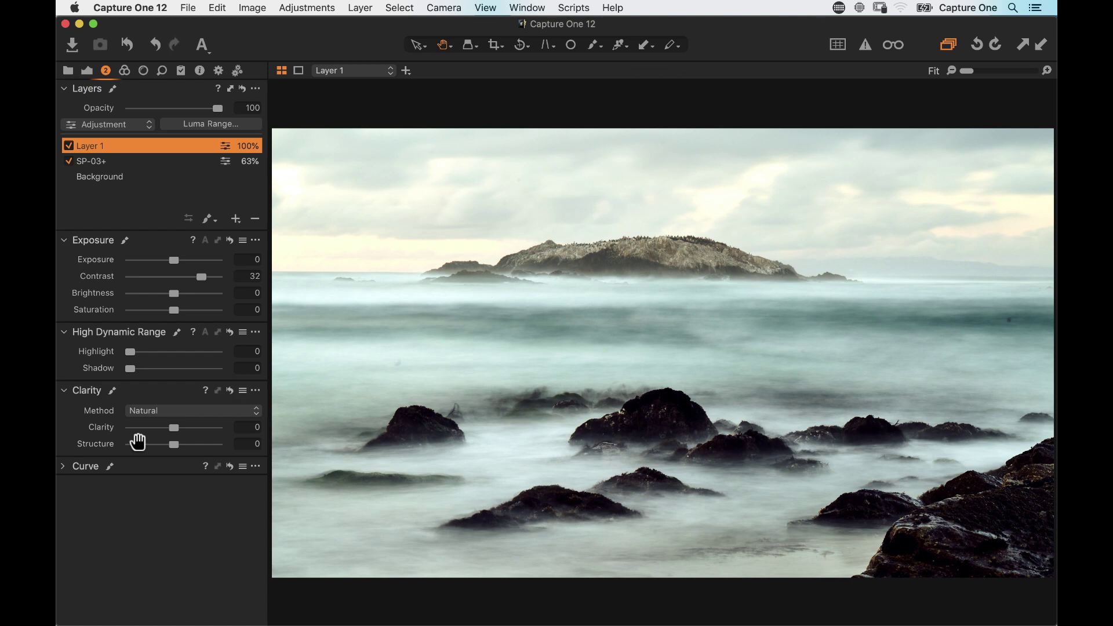
Step: Set the layer's clarity to 34, structure to 7, contrast to 34 and shadow to 19, and compare the photo without it
{"action": "left_click_drag", "start_coordinate": [174, 427], "coordinate": [186, 430]}
{"action": "key", "text": "super+plus"}
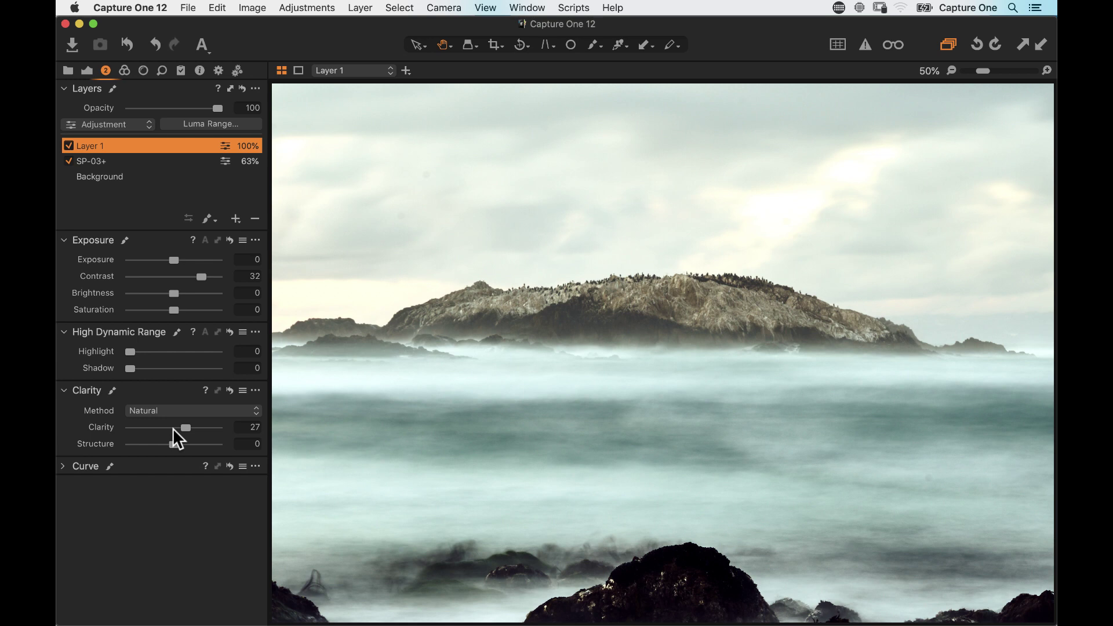
{"action": "left_click_drag", "start_coordinate": [175, 444], "coordinate": [177, 444]}
{"action": "left_click_drag", "start_coordinate": [187, 427], "coordinate": [191, 427]}
{"action": "left_click_drag", "start_coordinate": [201, 277], "coordinate": [204, 277]}
{"action": "left_click_drag", "start_coordinate": [140, 369], "coordinate": [148, 369]}
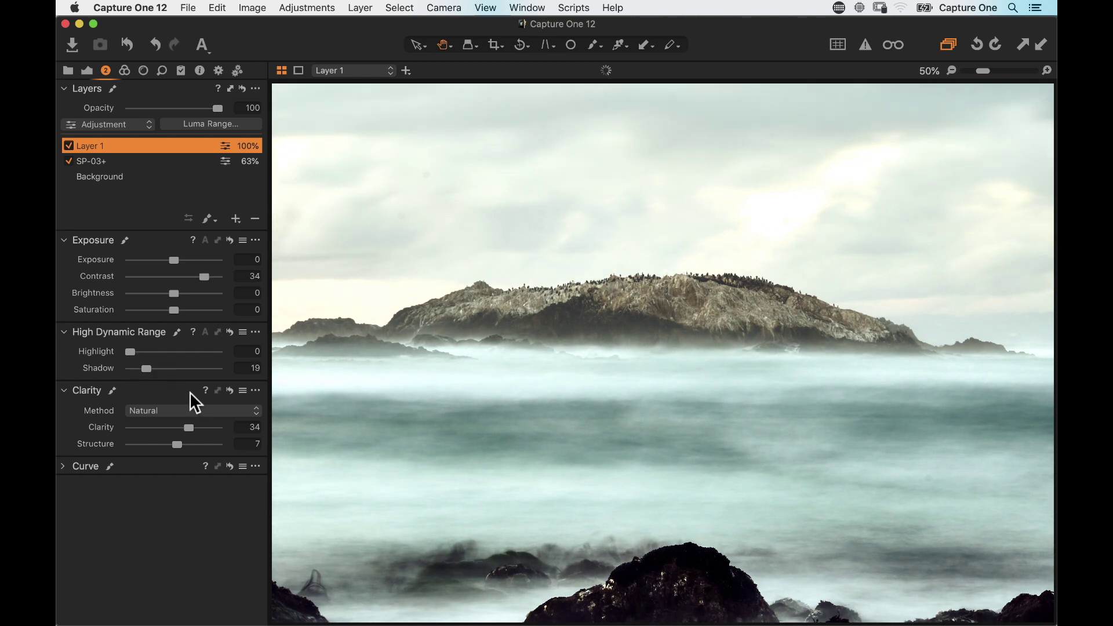
{"action": "left_click", "coordinate": [68, 146]}
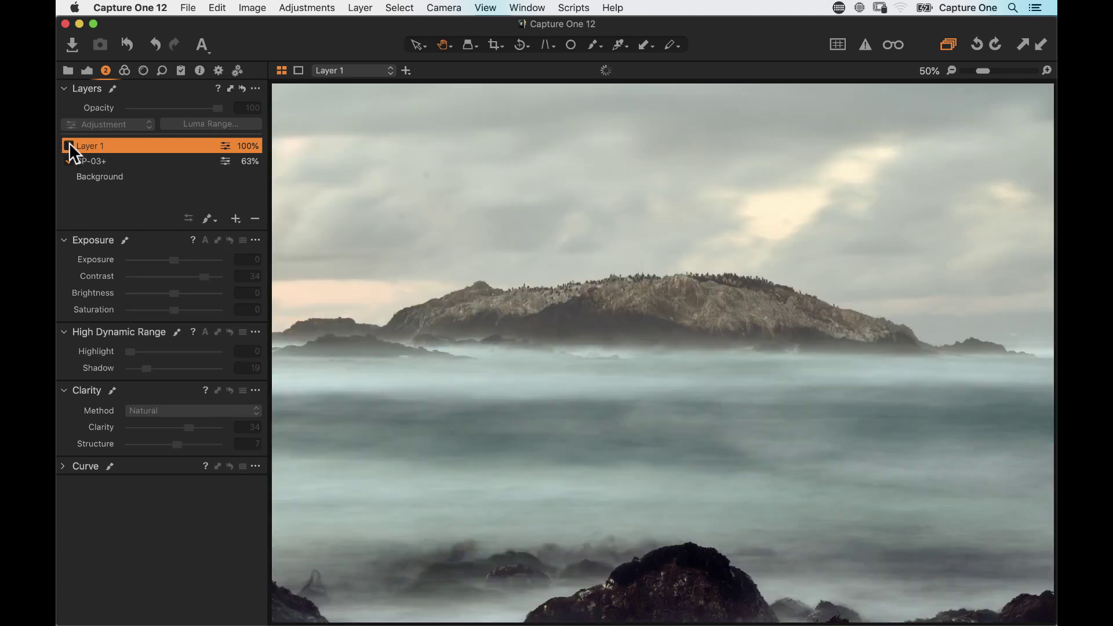
{"action": "left_click", "coordinate": [68, 145]}
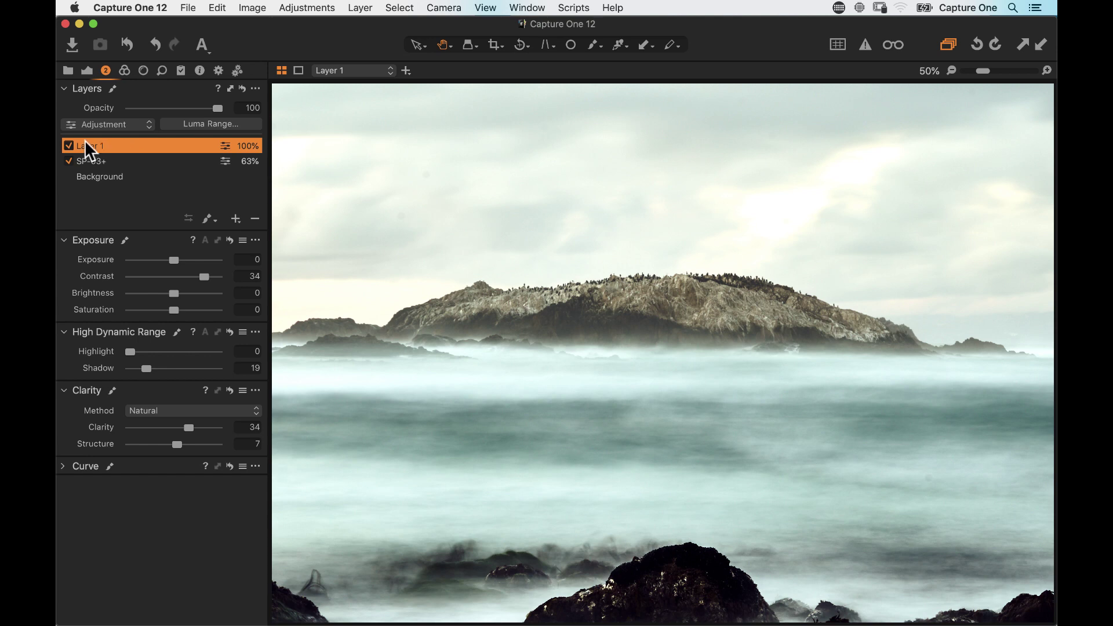
Step: Rename Layer 1 to "Bird Rock" and clear its mask
{"action": "double_click", "coordinate": [109, 143]}
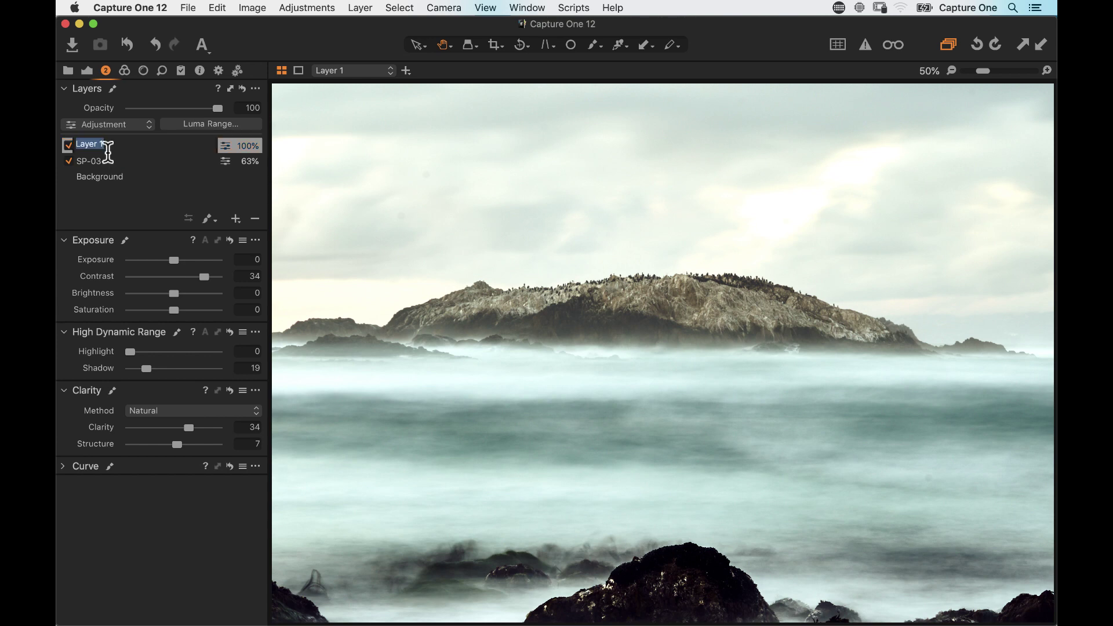
{"action": "type", "text": "Bird Rock"}
{"action": "key", "text": "Return"}
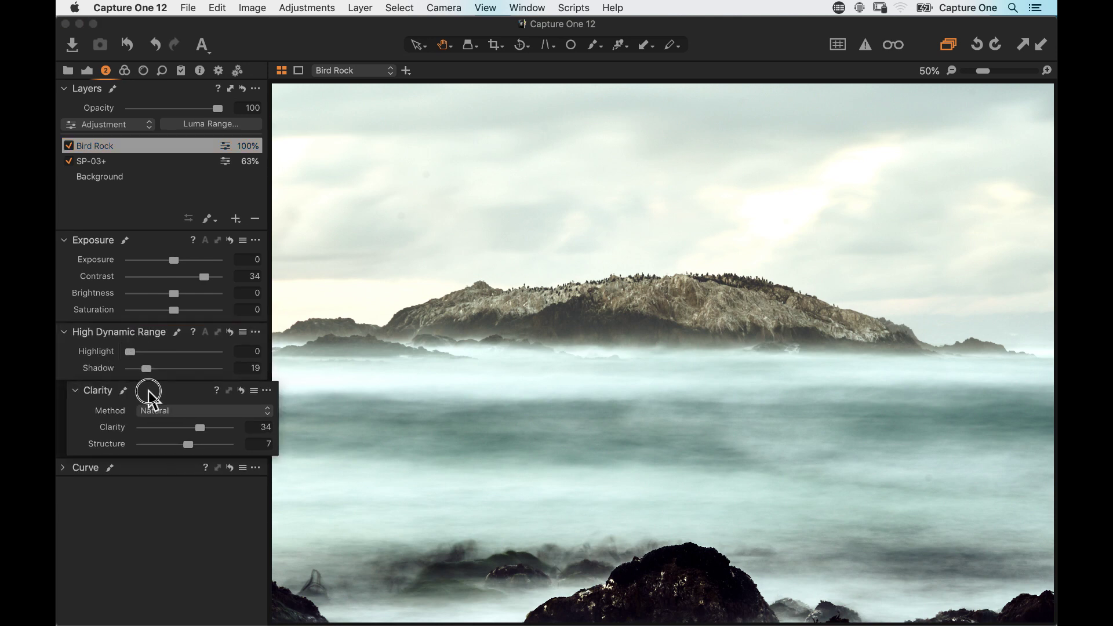
{"action": "right_click", "coordinate": [128, 146]}
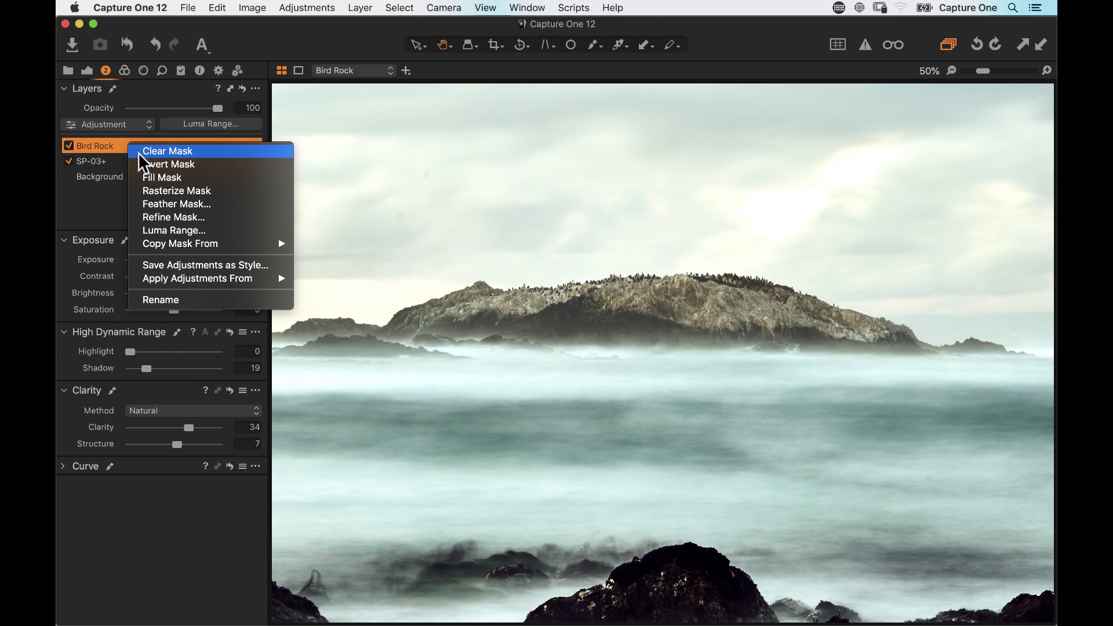
{"action": "left_click", "coordinate": [138, 152]}
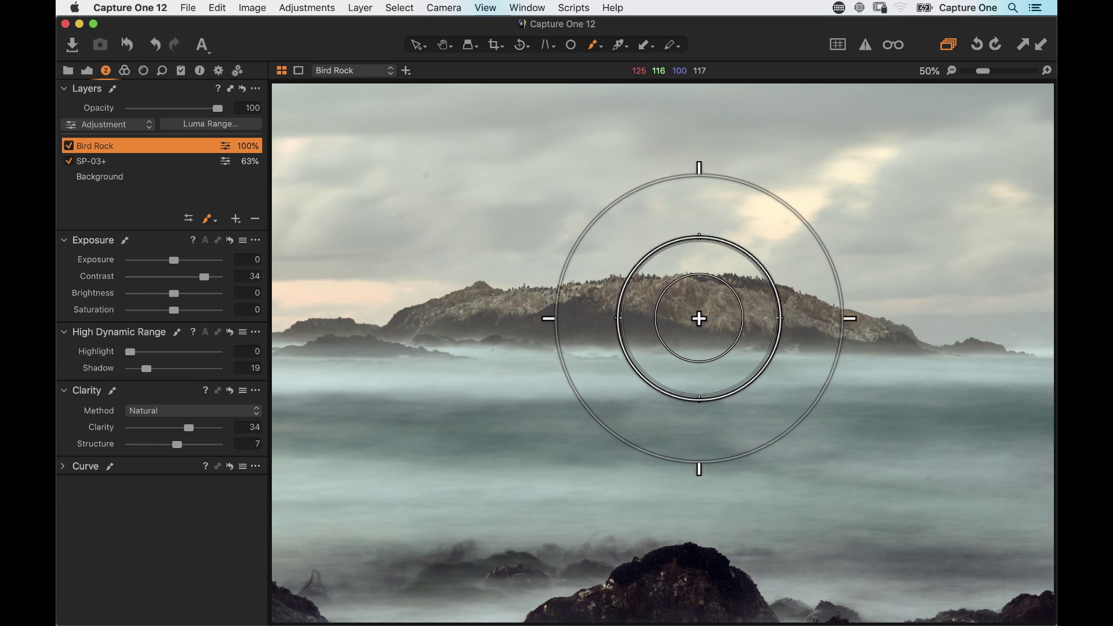
Step: Try brushing the Bird Rock mask across the island with size 503 and flow 100, and undo the stroke
{"action": "right_click", "coordinate": [747, 305]}
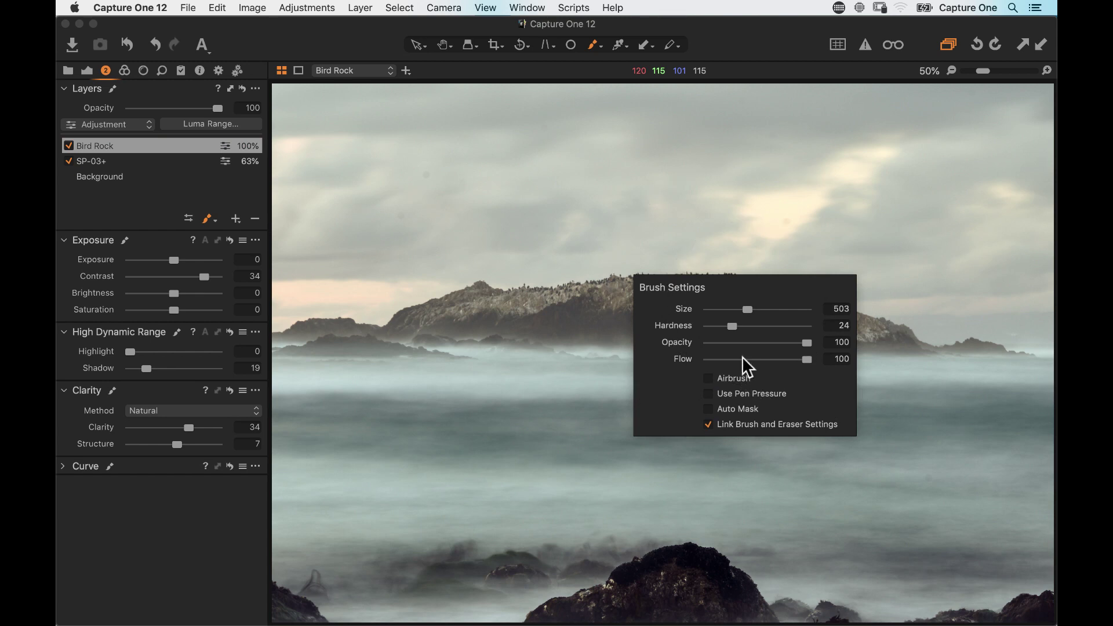
{"action": "key", "text": "Escape"}
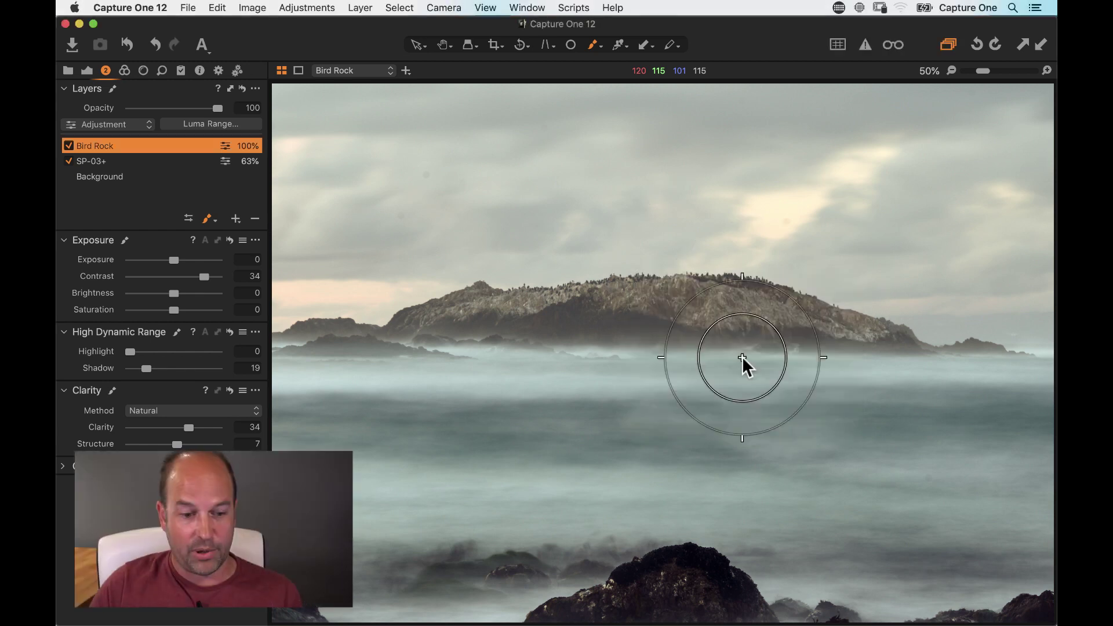
{"action": "right_click", "coordinate": [736, 318]}
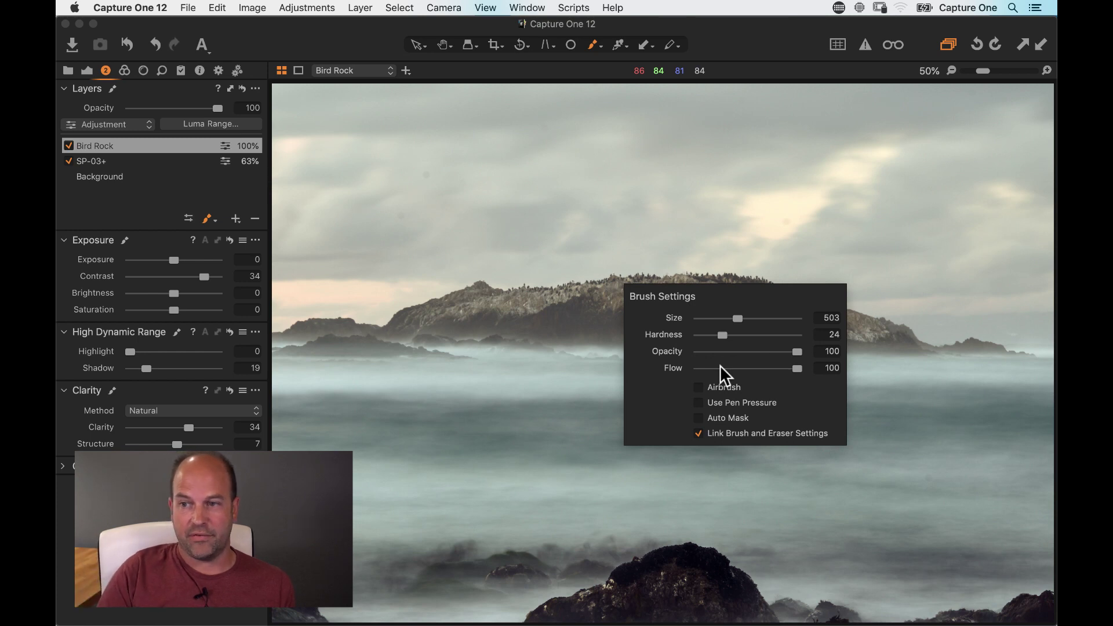
{"action": "mouse_move", "coordinate": [523, 317]}
{"action": "left_mouse_down"}
{"action": "mouse_move", "coordinate": [666, 306]}
{"action": "mouse_move", "coordinate": [958, 330]}
{"action": "mouse_move", "coordinate": [899, 338]}
{"action": "left_mouse_up"}
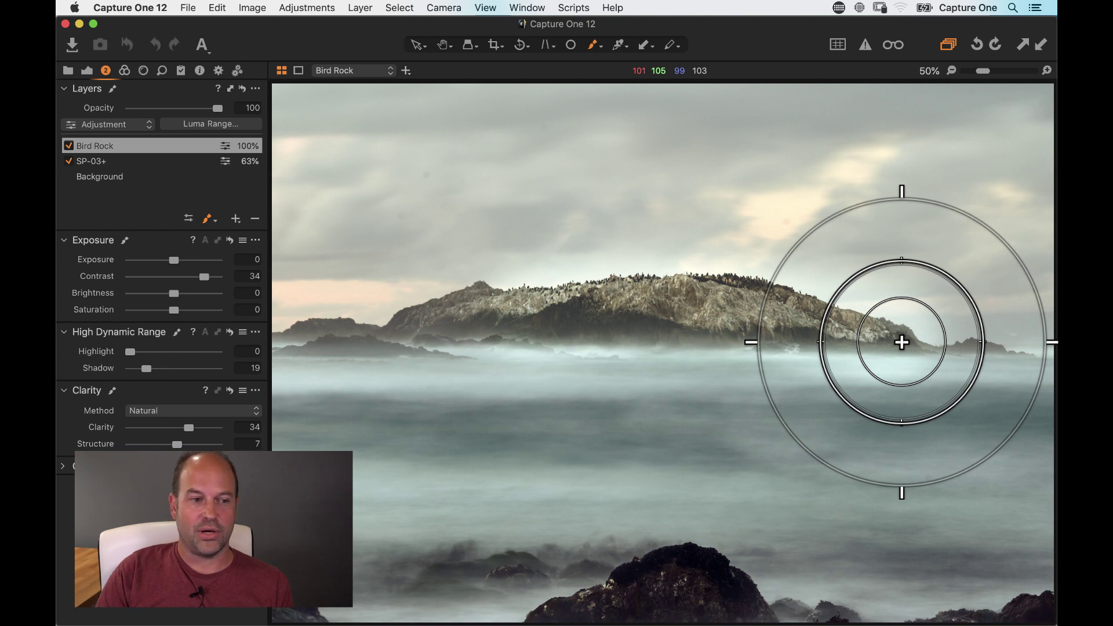
{"action": "left_click", "coordinate": [217, 8]}
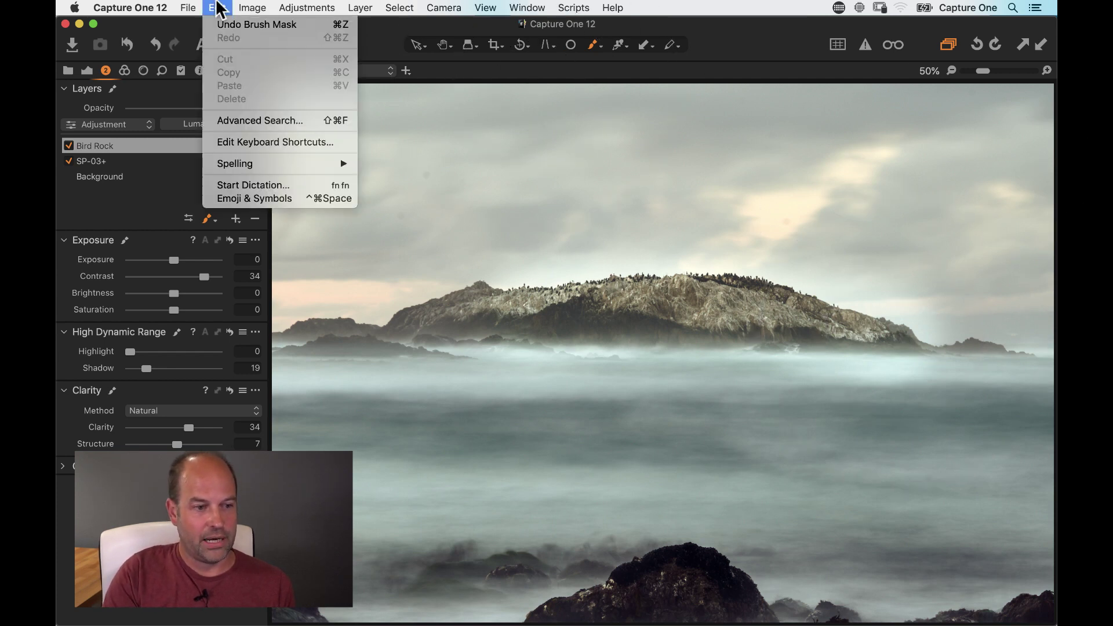
{"action": "left_click", "coordinate": [210, 25]}
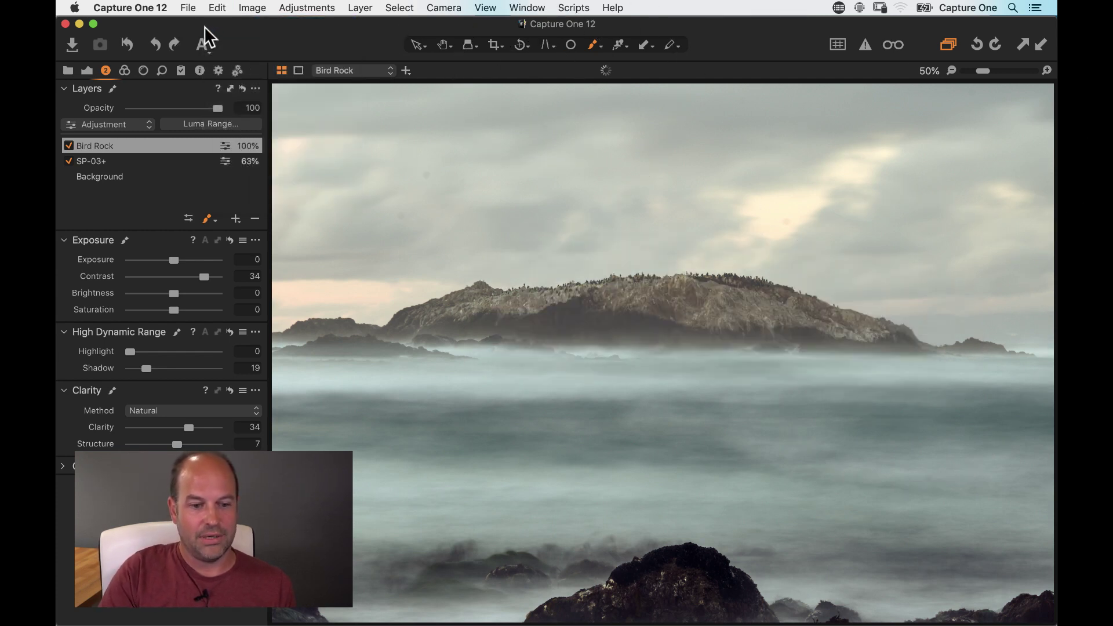
Step: Reduce the mask brush's flow and size, and paint the Bird Rock mask over the island in the distance
{"action": "right_click", "coordinate": [784, 317]}
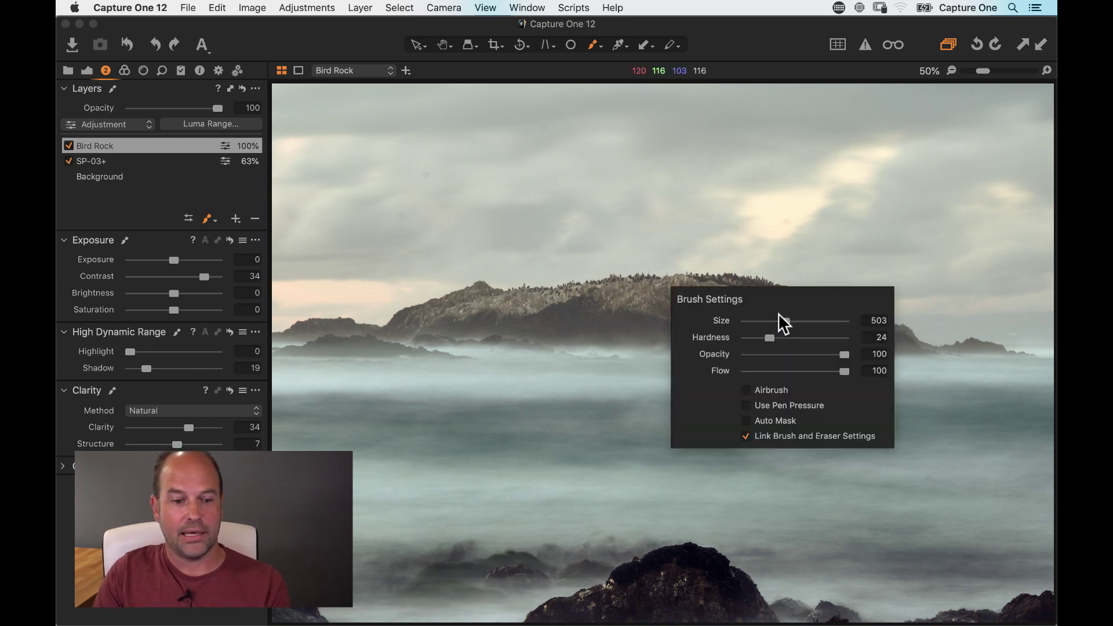
{"action": "left_click_drag", "start_coordinate": [753, 375], "coordinate": [749, 376]}
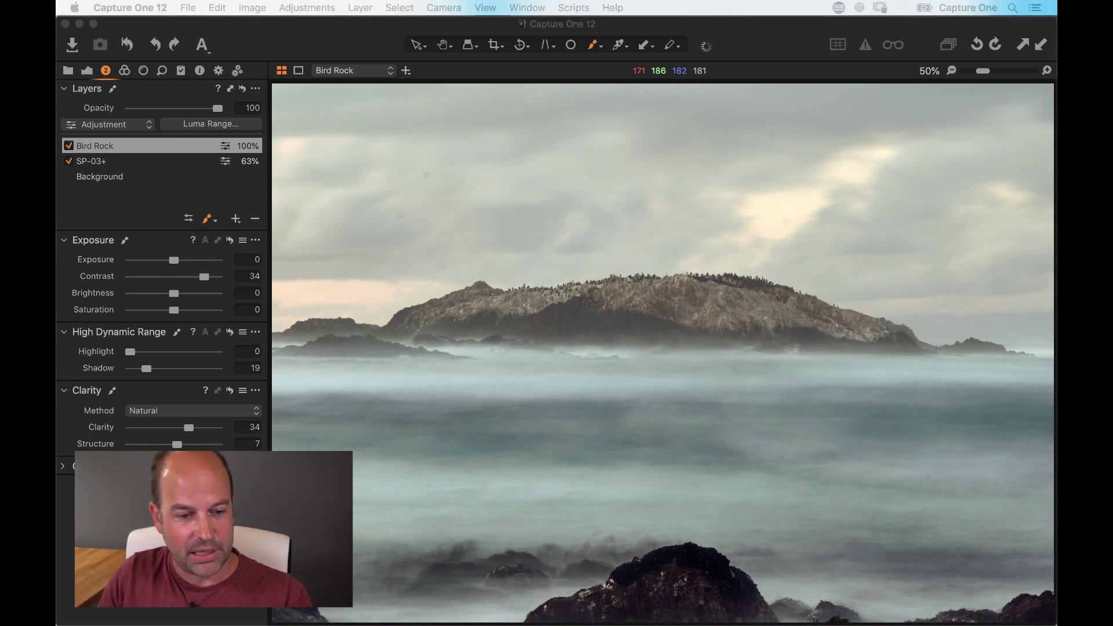
{"action": "right_click", "coordinate": [699, 310]}
{"action": "mouse_move", "coordinate": [683, 338]}
{"action": "left_mouse_down"}
{"action": "mouse_move", "coordinate": [683, 328]}
{"action": "mouse_move", "coordinate": [670, 342]}
{"action": "mouse_move", "coordinate": [680, 330]}
{"action": "left_mouse_up"}
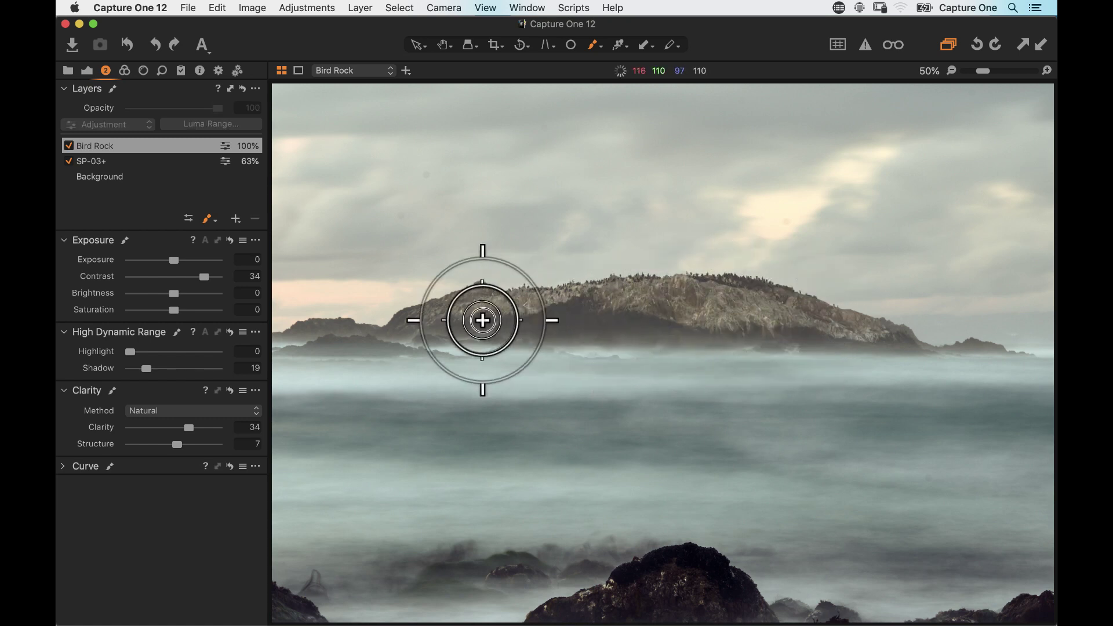
{"action": "mouse_move", "coordinate": [665, 313]}
{"action": "left_mouse_down"}
{"action": "mouse_move", "coordinate": [854, 336]}
{"action": "mouse_move", "coordinate": [654, 311]}
{"action": "left_mouse_up"}
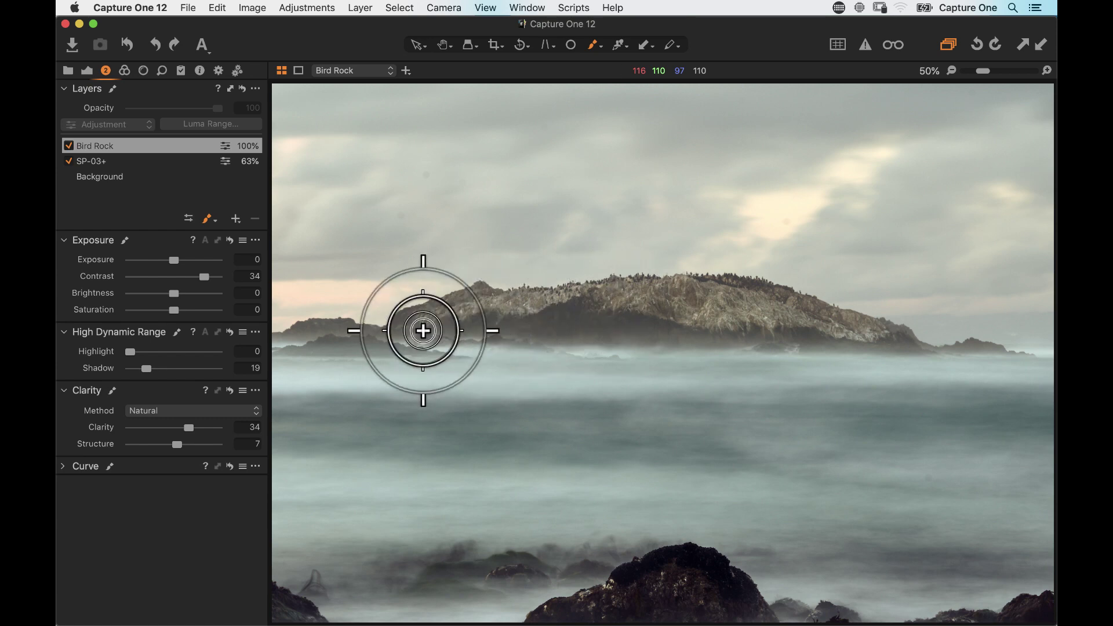
{"action": "mouse_move", "coordinate": [331, 349]}
{"action": "left_mouse_down"}
{"action": "mouse_move", "coordinate": [667, 323]}
{"action": "mouse_move", "coordinate": [807, 326]}
{"action": "mouse_move", "coordinate": [855, 340]}
{"action": "mouse_move", "coordinate": [683, 313]}
{"action": "mouse_move", "coordinate": [374, 345]}
{"action": "mouse_move", "coordinate": [546, 326]}
{"action": "mouse_move", "coordinate": [759, 329]}
{"action": "mouse_move", "coordinate": [713, 322]}
{"action": "mouse_move", "coordinate": [730, 318]}
{"action": "mouse_move", "coordinate": [856, 333]}
{"action": "mouse_move", "coordinate": [632, 314]}
{"action": "mouse_move", "coordinate": [459, 333]}
{"action": "mouse_move", "coordinate": [671, 335]}
{"action": "mouse_move", "coordinate": [669, 309]}
{"action": "left_mouse_up"}
Step: Erase the mask from the water below the island's middle, and brush more of it along the rock's base
{"action": "key", "text": "e"}
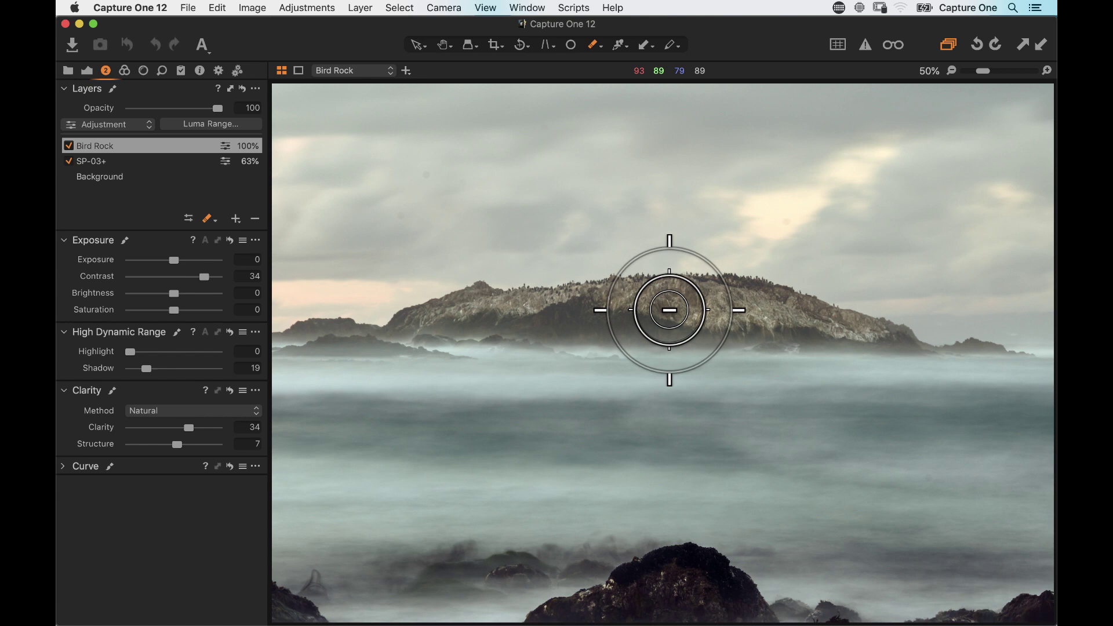
{"action": "mouse_move", "coordinate": [642, 323]}
{"action": "left_mouse_down"}
{"action": "mouse_move", "coordinate": [621, 318]}
{"action": "mouse_move", "coordinate": [683, 412]}
{"action": "mouse_move", "coordinate": [673, 403]}
{"action": "left_mouse_up"}
{"action": "key", "text": "b"}
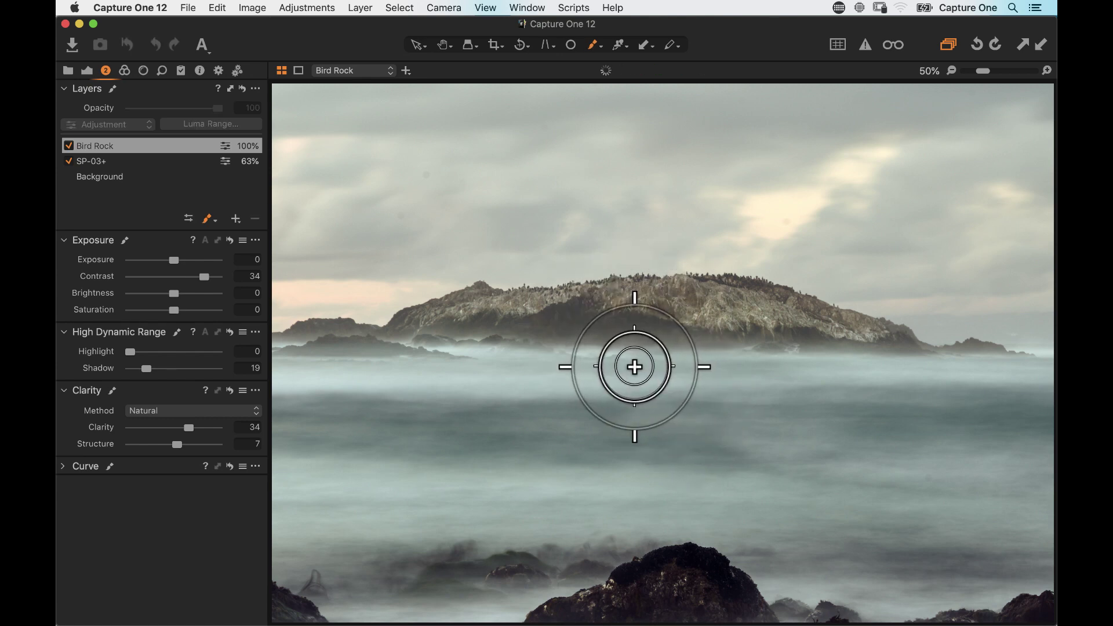
{"action": "mouse_move", "coordinate": [625, 335]}
{"action": "left_mouse_down"}
{"action": "mouse_move", "coordinate": [483, 321]}
{"action": "mouse_move", "coordinate": [735, 320]}
{"action": "mouse_move", "coordinate": [709, 317]}
{"action": "mouse_move", "coordinate": [973, 359]}
{"action": "mouse_move", "coordinate": [620, 330]}
{"action": "mouse_move", "coordinate": [355, 345]}
{"action": "left_mouse_up"}
Step: Compare the photo with the Bird Rock layer off and on, both close up and with the whole image in view
{"action": "key", "text": "super+alt+0"}
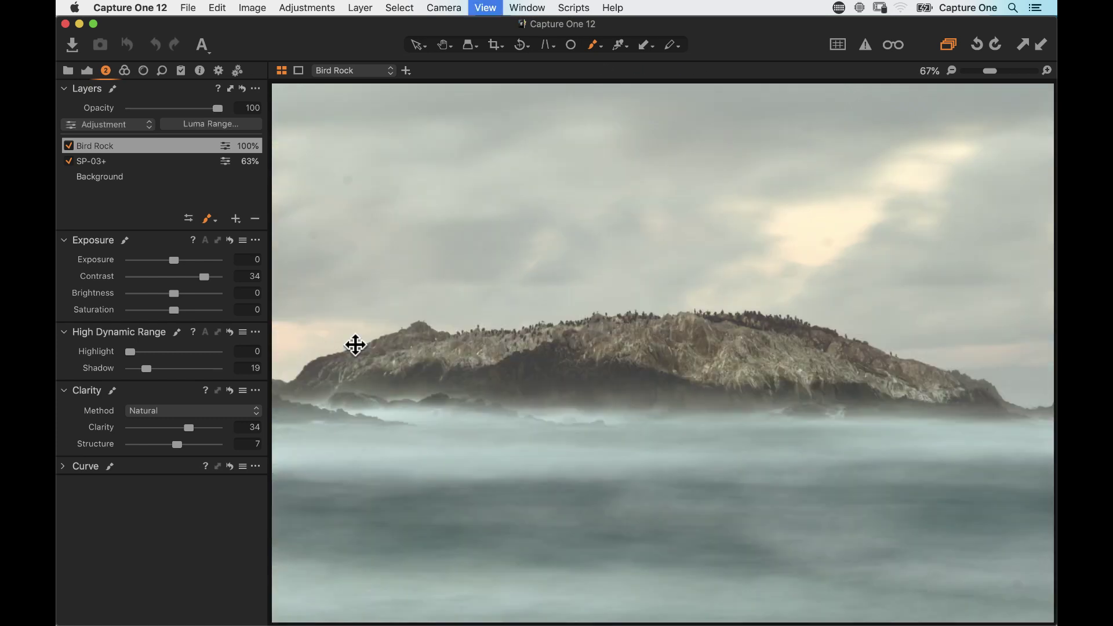
{"action": "left_click", "coordinate": [68, 146]}
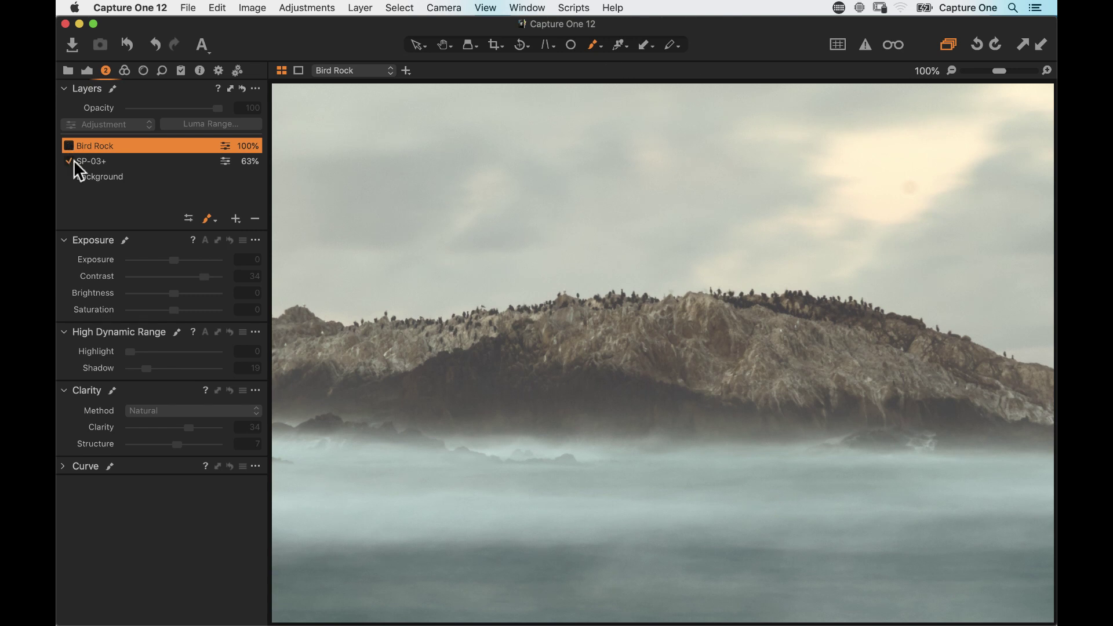
{"action": "left_click", "coordinate": [67, 146]}
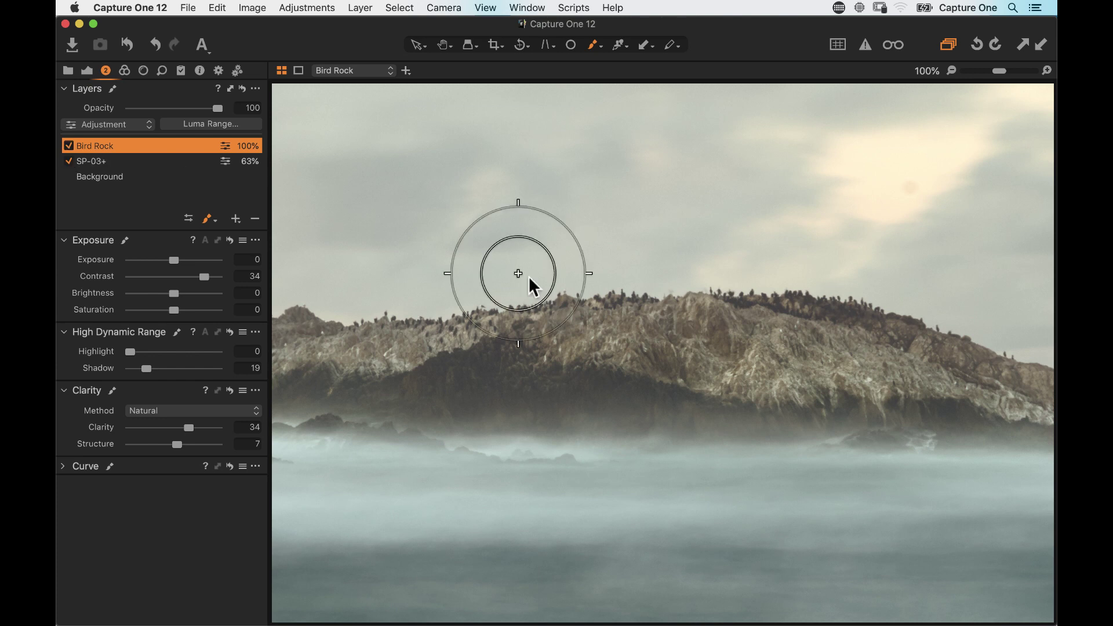
{"action": "key", "text": "h"}
{"action": "left_click_drag", "start_coordinate": [623, 312], "coordinate": [617, 314]}
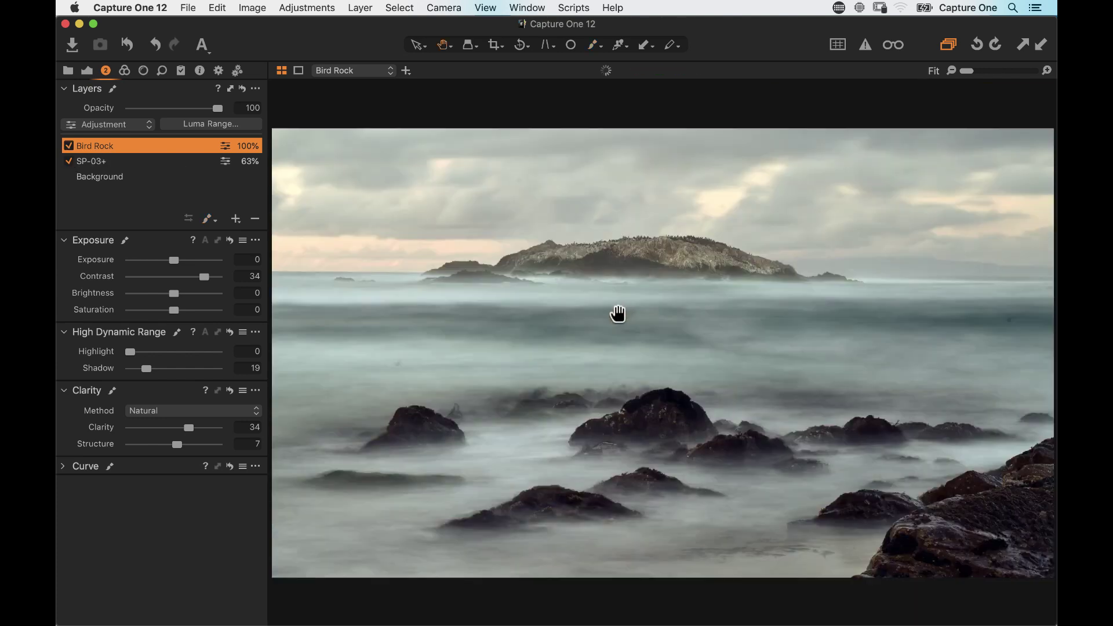
{"action": "left_click", "coordinate": [68, 145]}
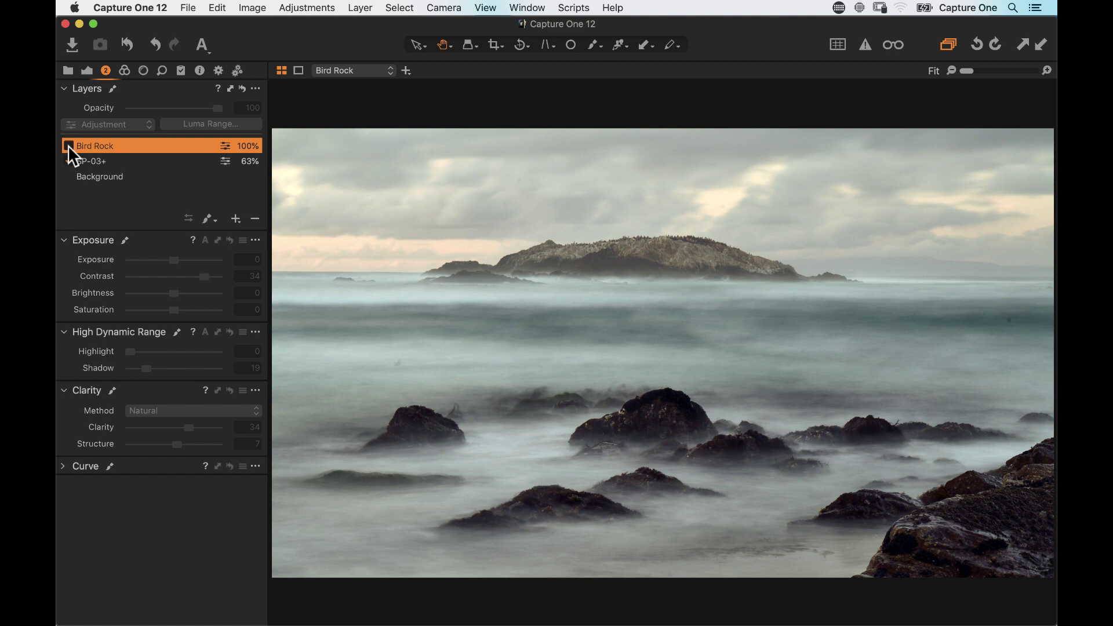
{"action": "left_click", "coordinate": [69, 146]}
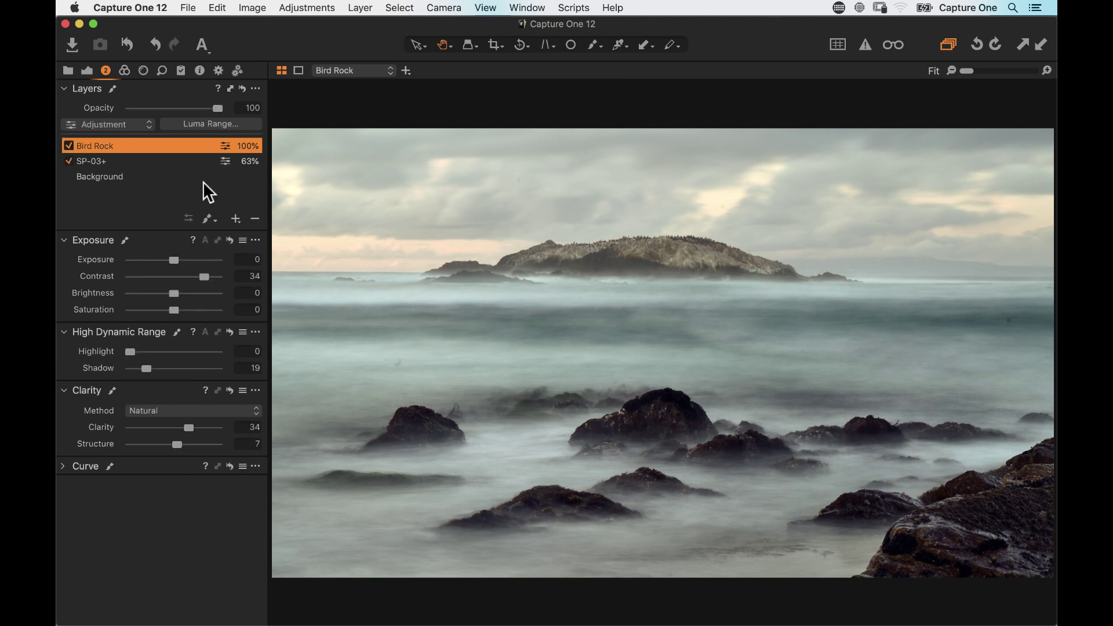
Step: Enlarge the mask brush and paint the Bird Rock mask across the dark band of water below the island
{"action": "key", "text": "b"}
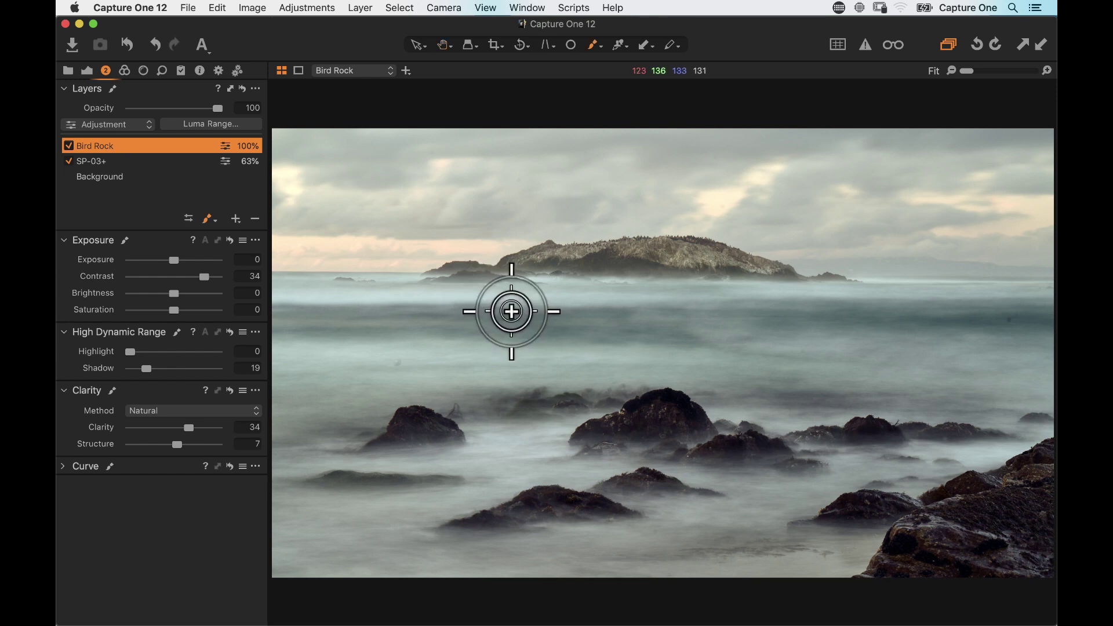
{"action": "right_click", "coordinate": [512, 316]}
{"action": "left_click_drag", "start_coordinate": [513, 316], "coordinate": [520, 316]}
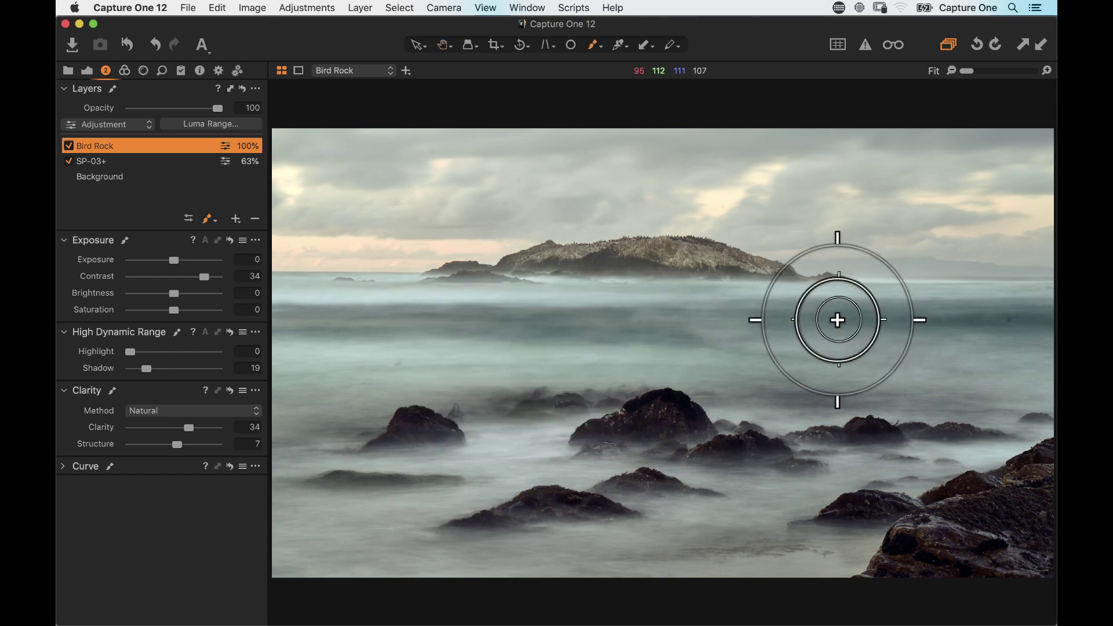
{"action": "mouse_move", "coordinate": [777, 316]}
{"action": "left_mouse_down"}
{"action": "mouse_move", "coordinate": [1027, 324]}
{"action": "mouse_move", "coordinate": [348, 318]}
{"action": "left_mouse_up"}
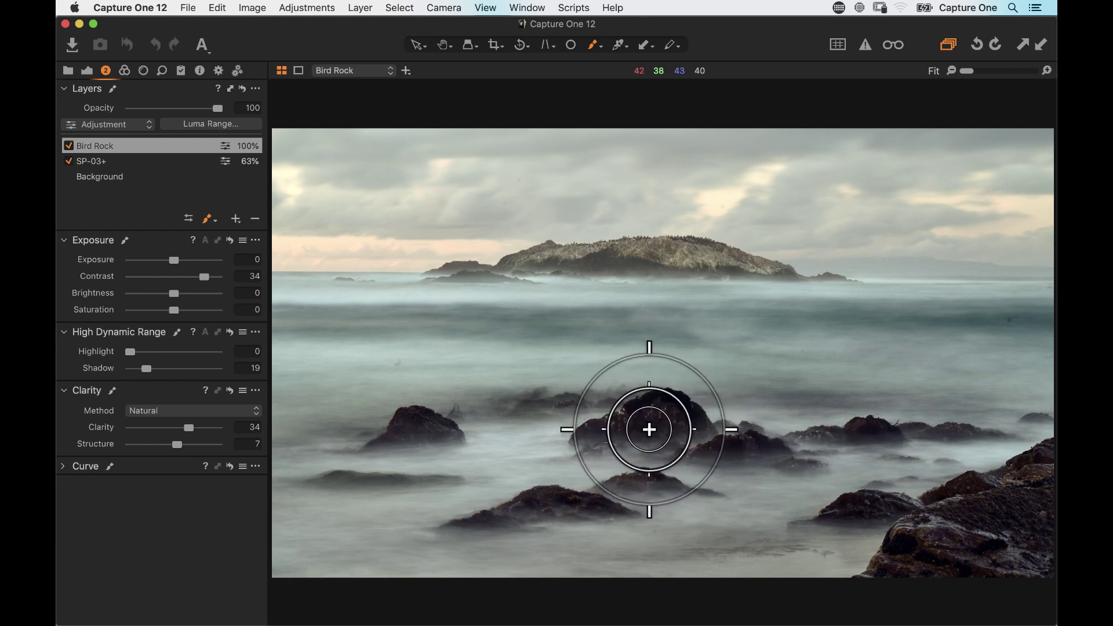
Step: Add a new filled layer and set its shadow to 56 and brightness to 17
{"action": "left_click", "coordinate": [235, 218]}
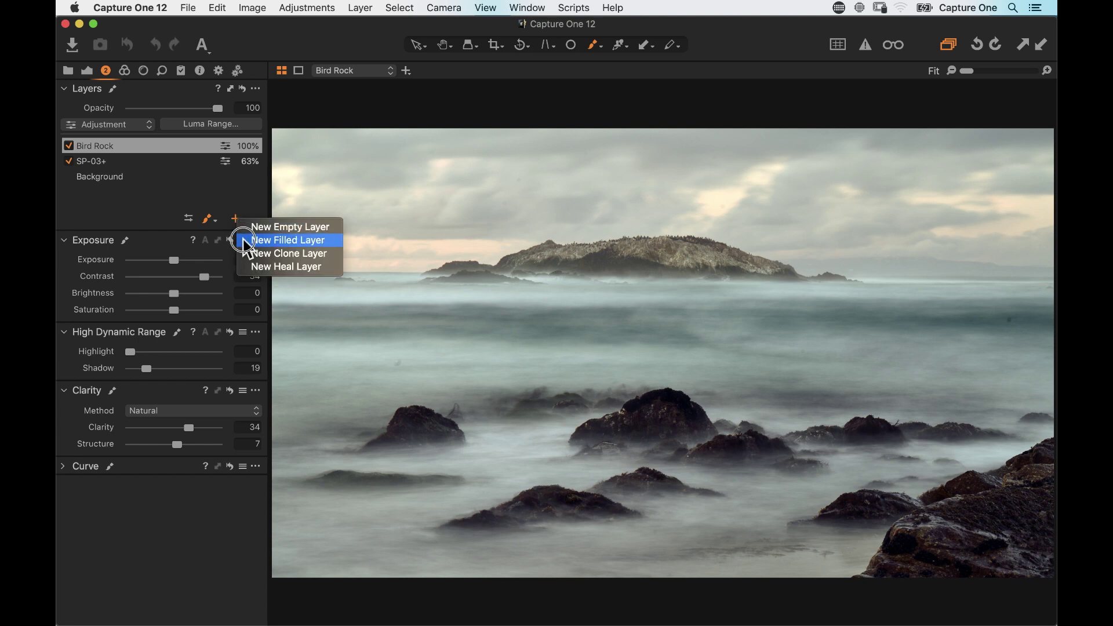
{"action": "left_click", "coordinate": [243, 240]}
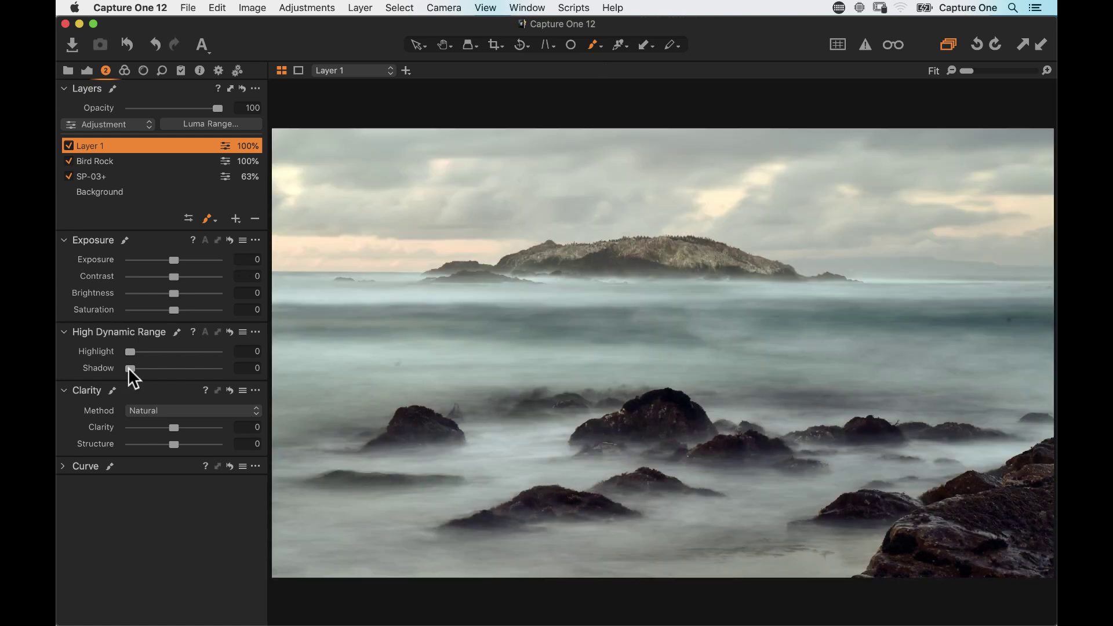
{"action": "left_click_drag", "start_coordinate": [130, 368], "coordinate": [181, 369]}
{"action": "left_click_drag", "start_coordinate": [178, 293], "coordinate": [196, 295]}
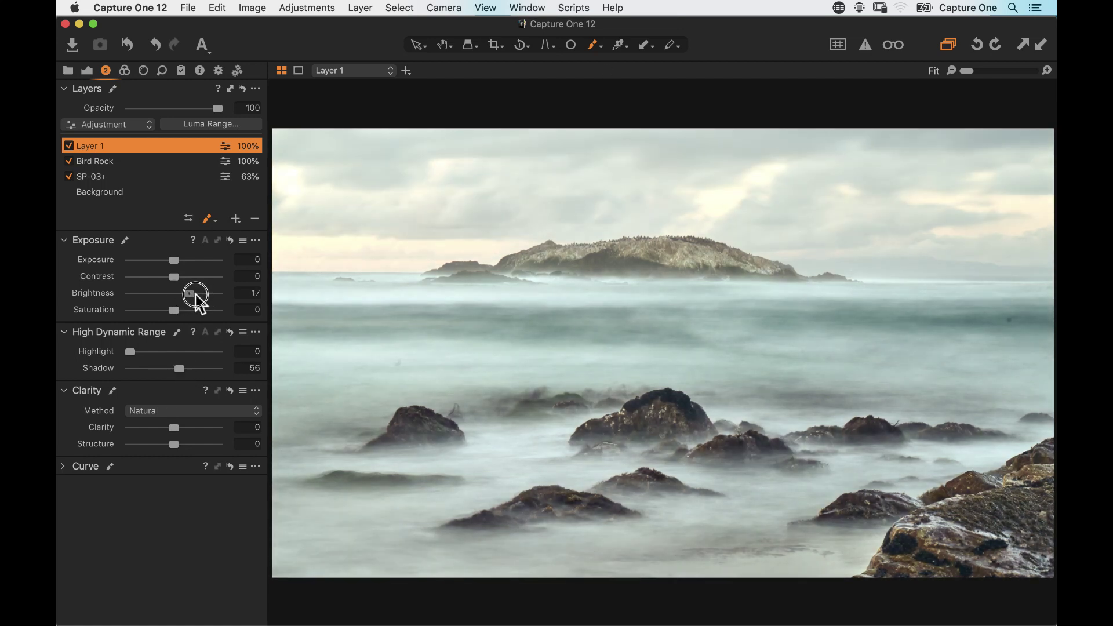
Step: Clear the new layer's mask and brush the adjustment onto the dark foreground rocks
{"action": "right_click", "coordinate": [143, 146]}
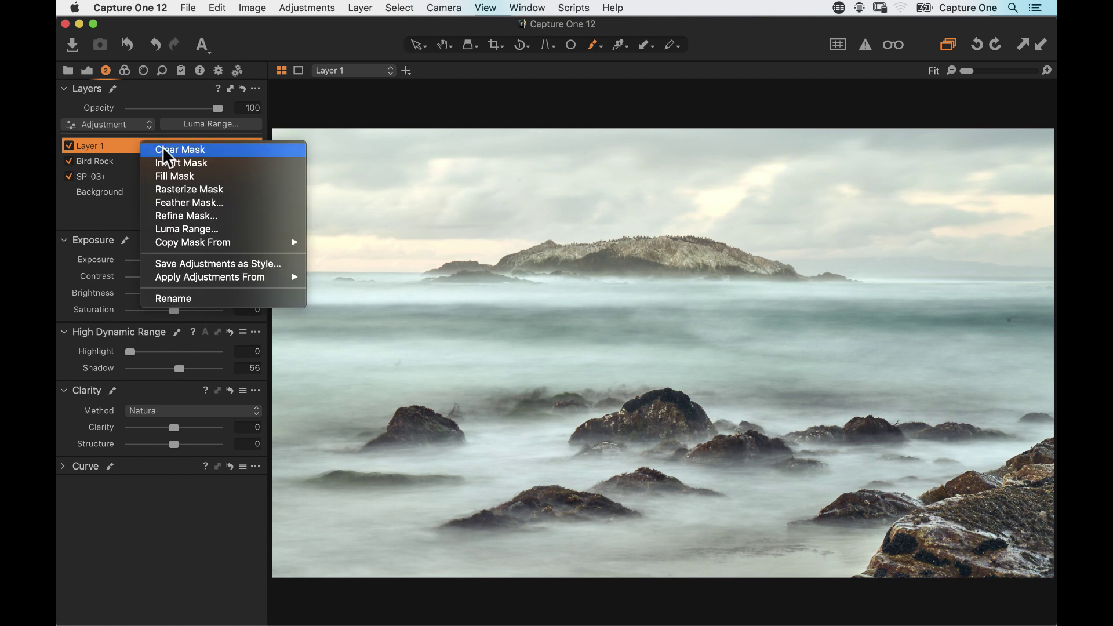
{"action": "left_click", "coordinate": [165, 150]}
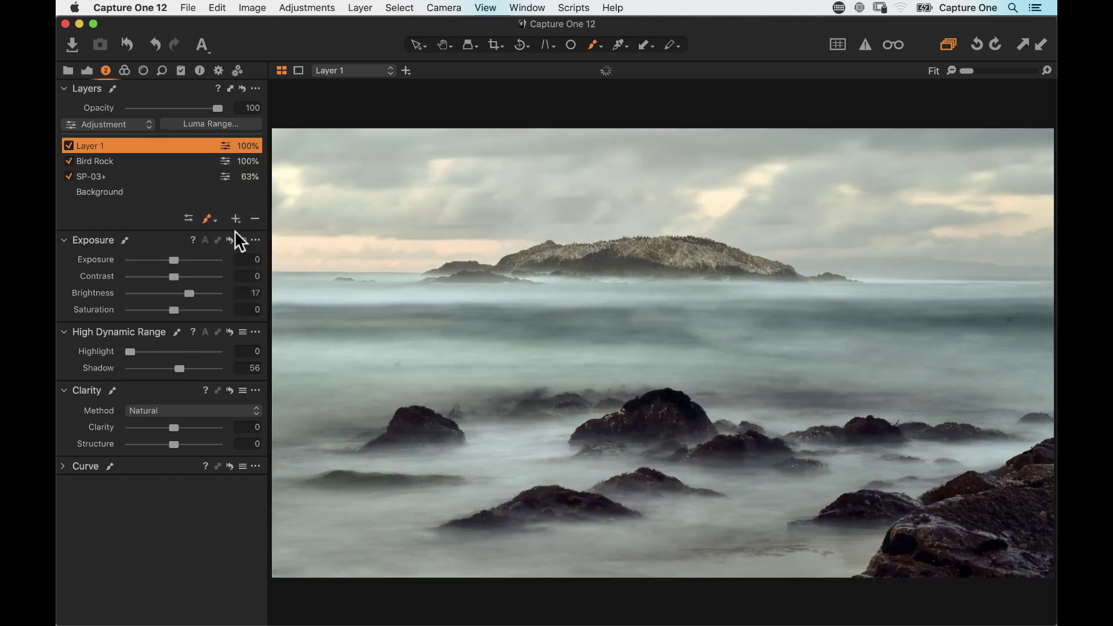
{"action": "mouse_move", "coordinate": [670, 414]}
{"action": "left_mouse_down"}
{"action": "mouse_move", "coordinate": [643, 423]}
{"action": "mouse_move", "coordinate": [663, 415]}
{"action": "mouse_move", "coordinate": [646, 428]}
{"action": "mouse_move", "coordinate": [650, 418]}
{"action": "mouse_move", "coordinate": [725, 442]}
{"action": "mouse_move", "coordinate": [597, 504]}
{"action": "mouse_move", "coordinate": [529, 514]}
{"action": "mouse_move", "coordinate": [424, 427]}
{"action": "mouse_move", "coordinate": [864, 477]}
{"action": "mouse_move", "coordinate": [922, 533]}
{"action": "mouse_move", "coordinate": [919, 507]}
{"action": "mouse_move", "coordinate": [680, 412]}
{"action": "mouse_move", "coordinate": [946, 489]}
{"action": "mouse_move", "coordinate": [943, 538]}
{"action": "mouse_move", "coordinate": [948, 514]}
{"action": "mouse_move", "coordinate": [939, 527]}
{"action": "mouse_move", "coordinate": [959, 539]}
{"action": "mouse_move", "coordinate": [962, 507]}
{"action": "mouse_move", "coordinate": [989, 544]}
{"action": "mouse_move", "coordinate": [929, 534]}
{"action": "left_mouse_up"}
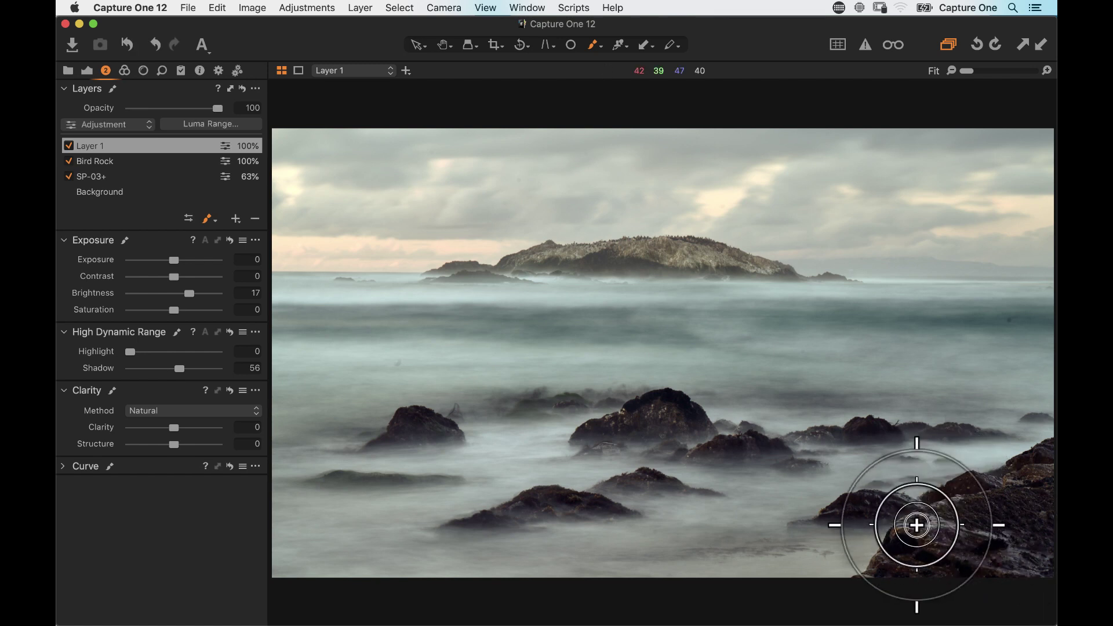
Step: Darken the edges of the seascape photo with a vignette
{"action": "mouse_move", "coordinate": [983, 429]}
{"action": "left_mouse_down"}
{"action": "mouse_move", "coordinate": [688, 435]}
{"action": "mouse_move", "coordinate": [646, 413]}
{"action": "mouse_move", "coordinate": [654, 432]}
{"action": "mouse_move", "coordinate": [765, 280]}
{"action": "mouse_move", "coordinate": [391, 93]}
{"action": "mouse_move", "coordinate": [349, 112]}
{"action": "mouse_move", "coordinate": [323, 104]}
{"action": "left_mouse_up"}
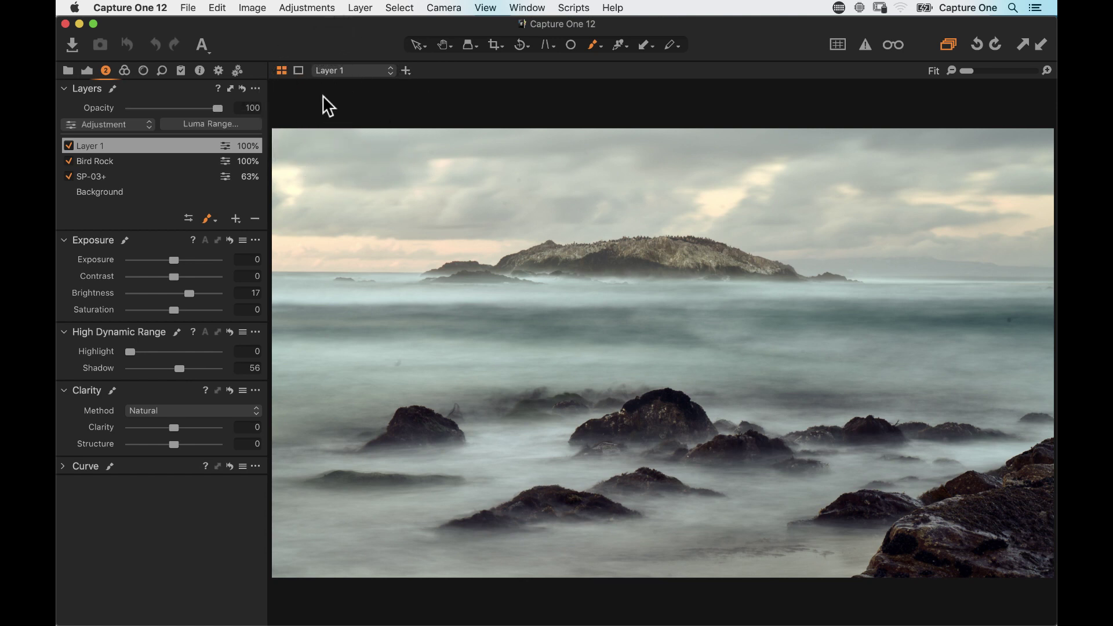
{"action": "left_click", "coordinate": [88, 72]}
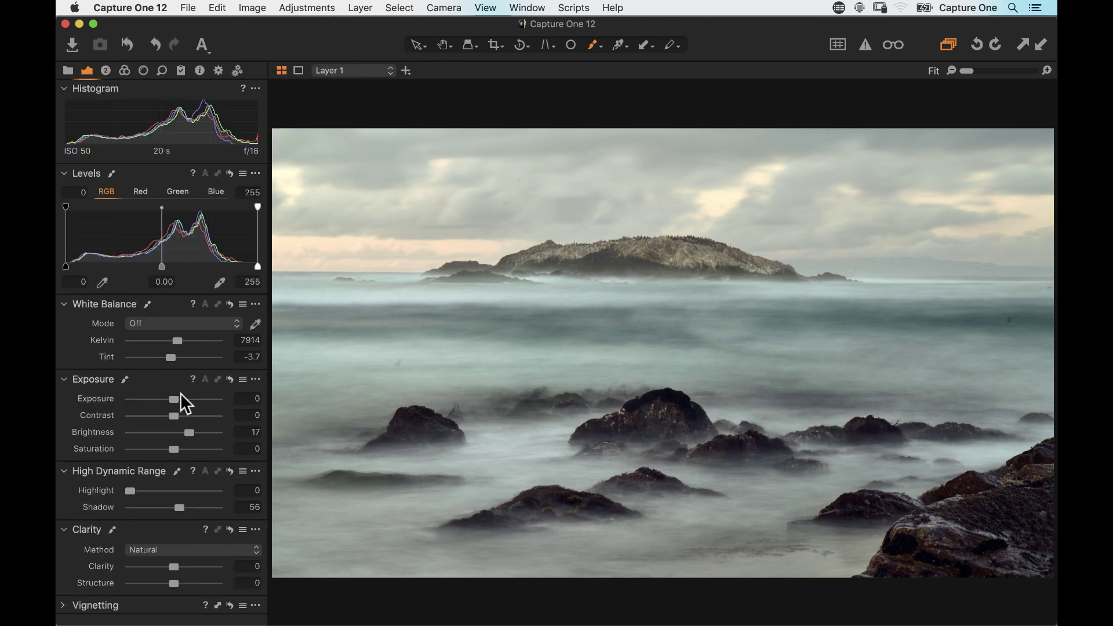
{"action": "left_click", "coordinate": [64, 605]}
{"action": "left_click_drag", "start_coordinate": [174, 566], "coordinate": [162, 568]}
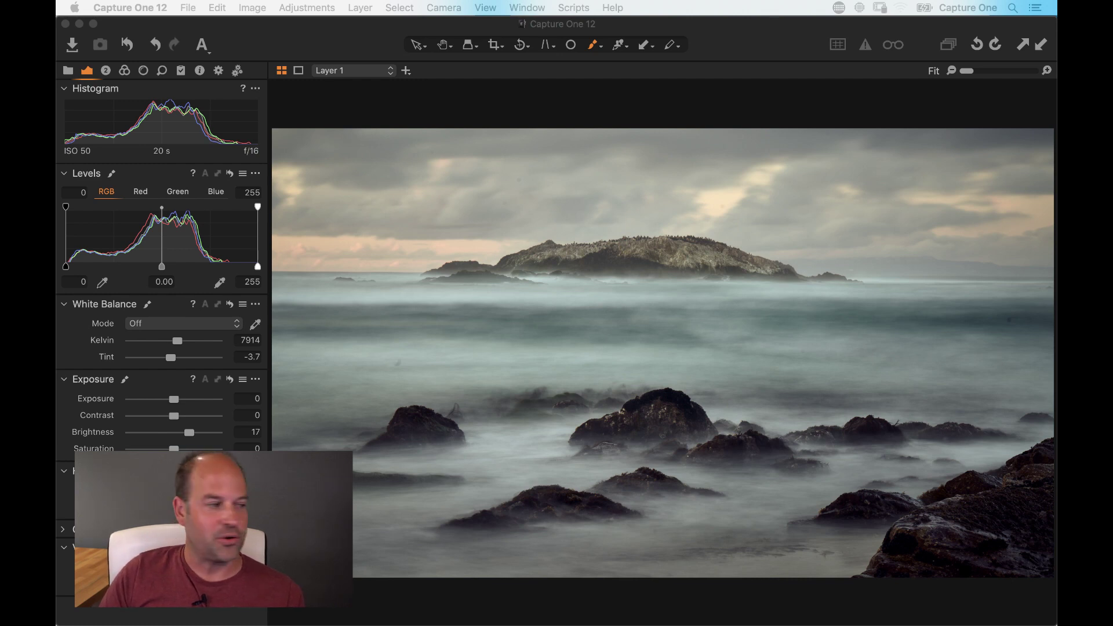
{"action": "left_click", "coordinate": [556, 99]}
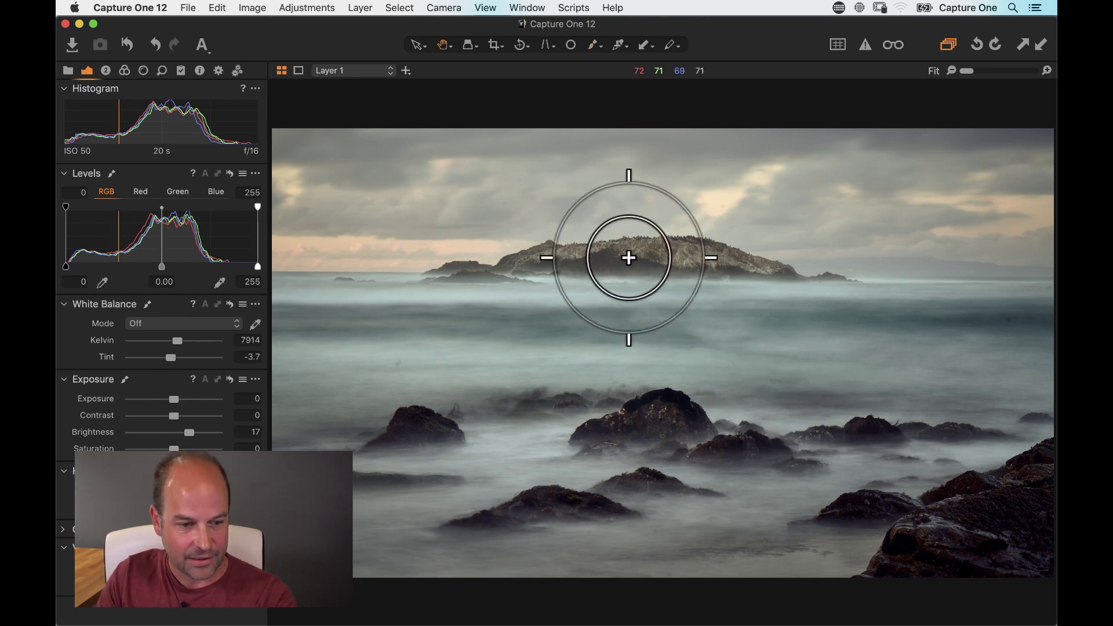
Step: Examine the Bird Rock layer's mask around the island at 100% zoom, both as a grayscale mask and as a red overlay
{"action": "left_click", "coordinate": [628, 258]}
{"action": "left_click_drag", "start_coordinate": [569, 330], "coordinate": [736, 293]}
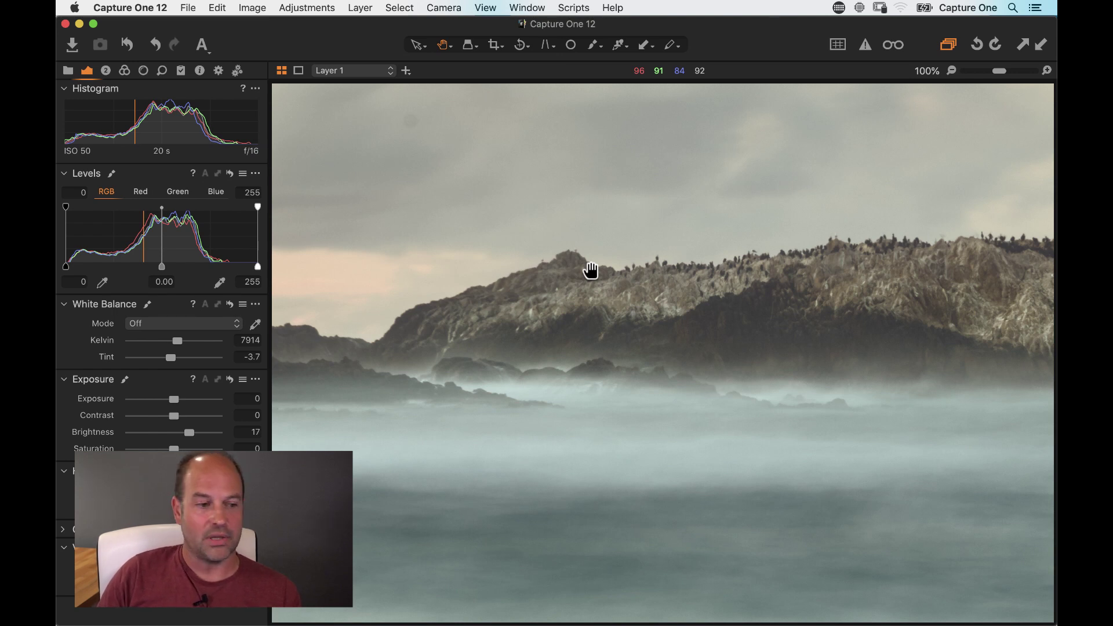
{"action": "left_click", "coordinate": [105, 69]}
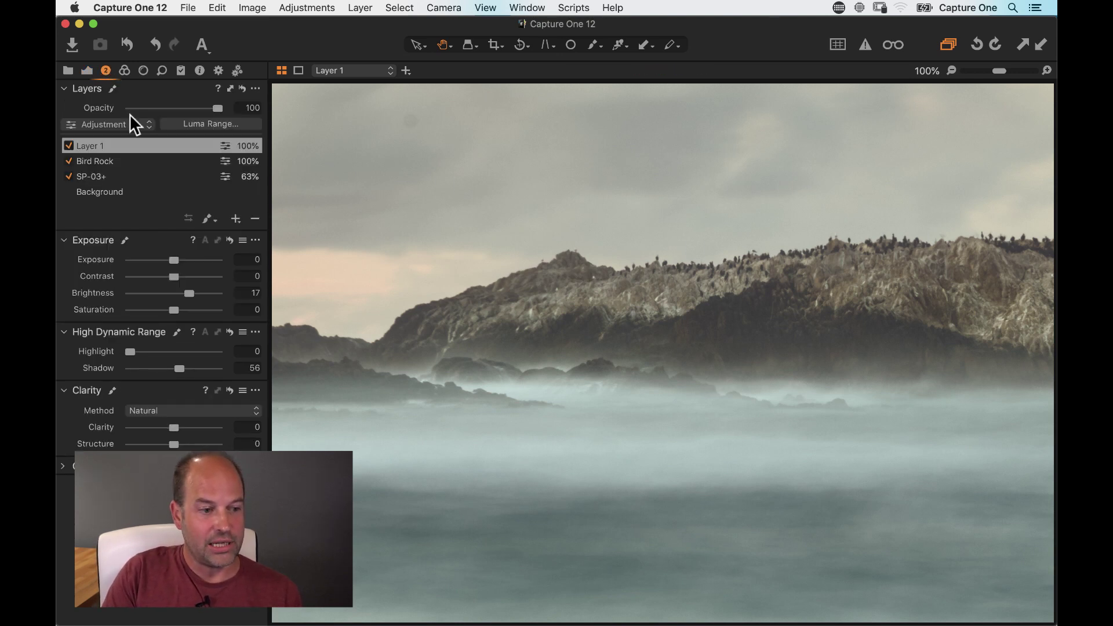
{"action": "left_click", "coordinate": [210, 218]}
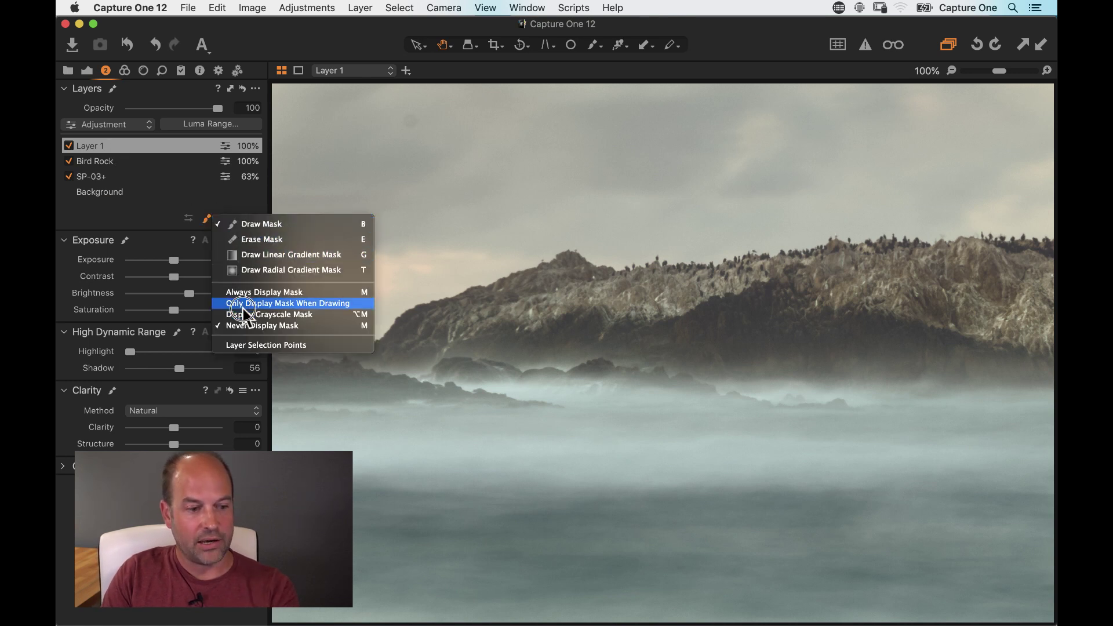
{"action": "left_click", "coordinate": [116, 168]}
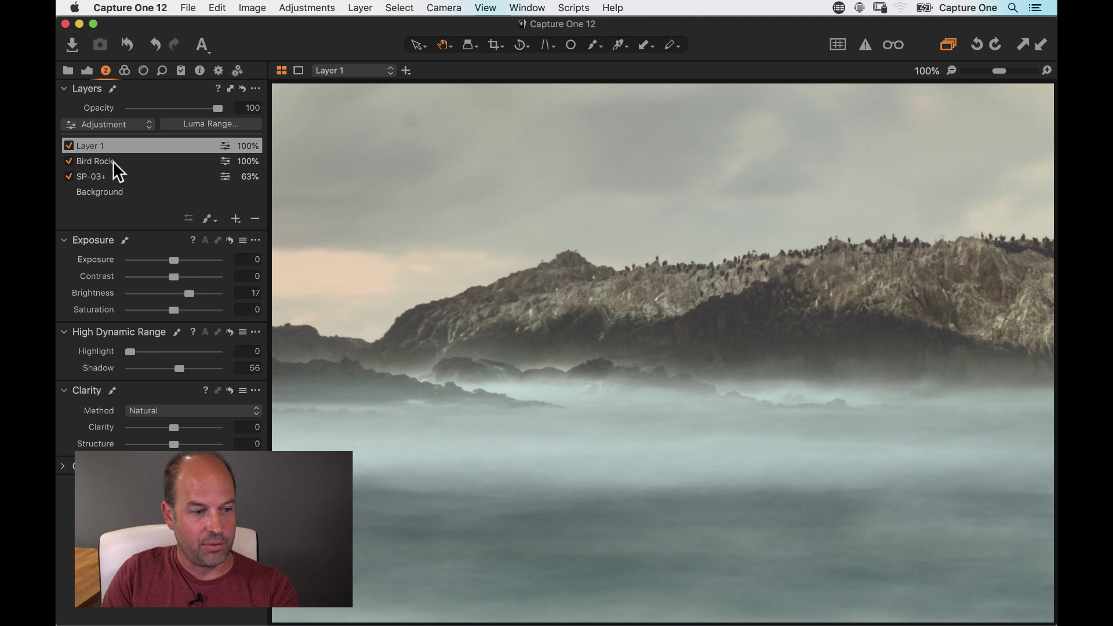
{"action": "left_click", "coordinate": [130, 164]}
{"action": "left_click", "coordinate": [209, 220]}
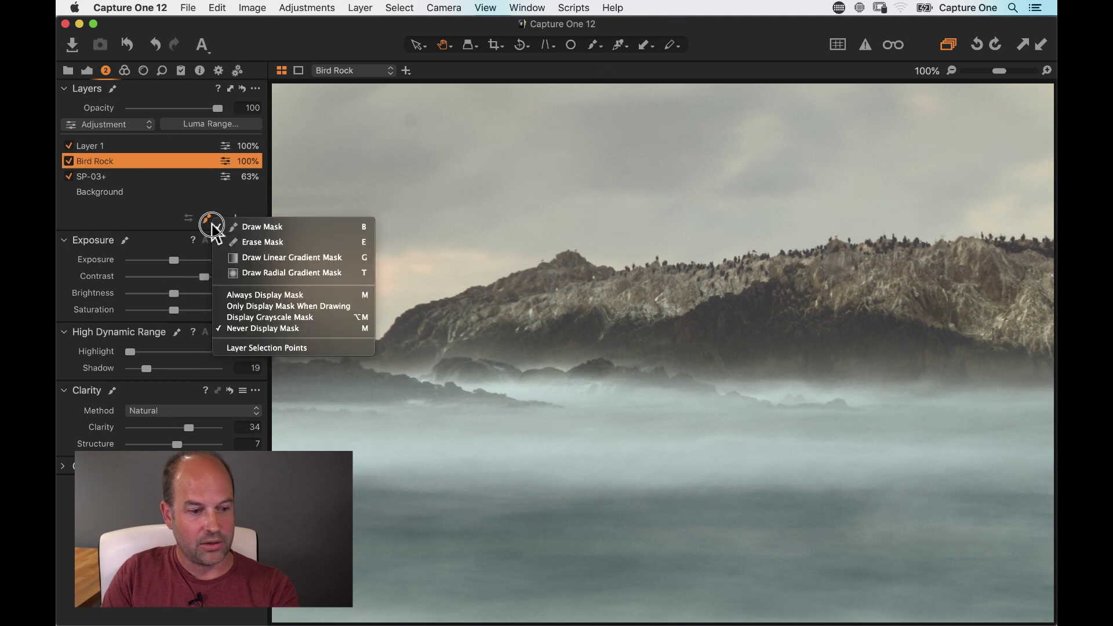
{"action": "left_click", "coordinate": [226, 318]}
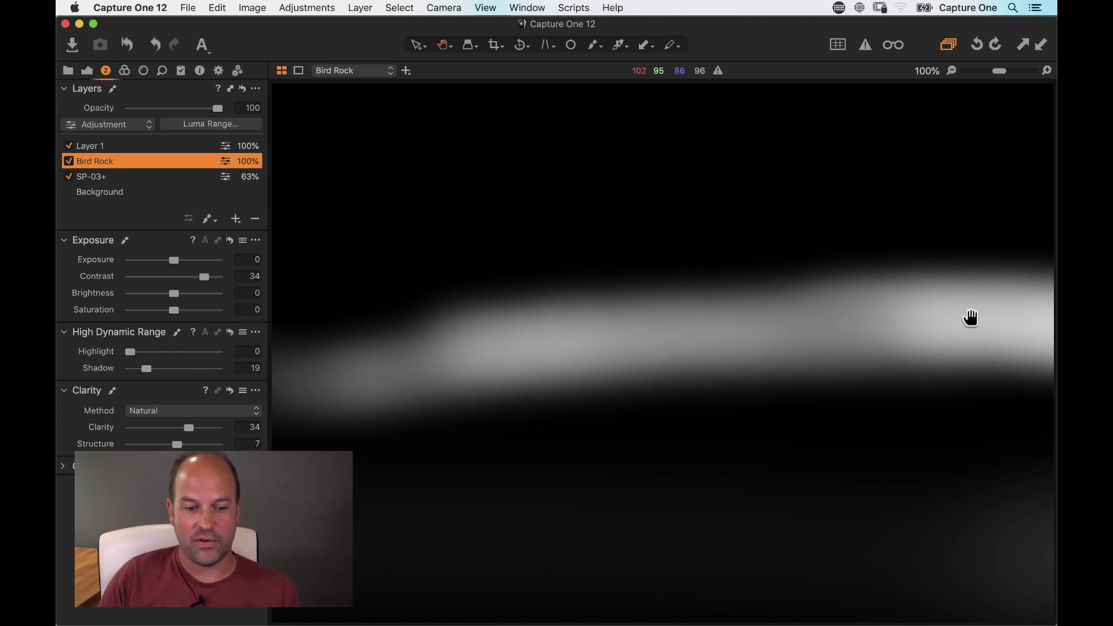
{"action": "left_click_drag", "start_coordinate": [876, 370], "coordinate": [862, 342]}
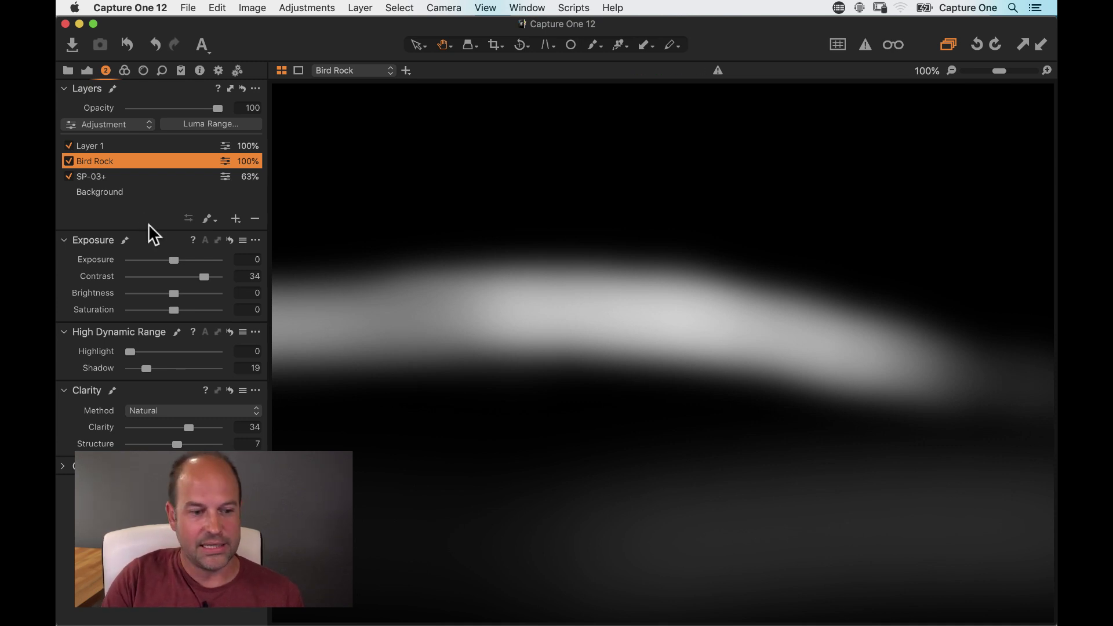
{"action": "key", "text": "alt+m"}
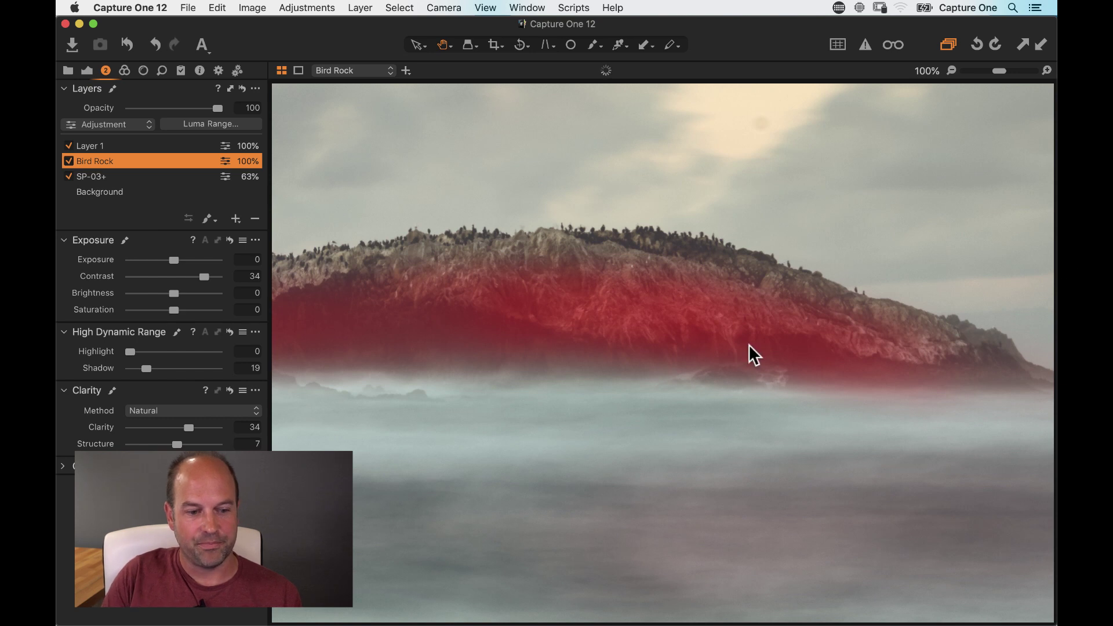
{"action": "left_click_drag", "start_coordinate": [649, 334], "coordinate": [671, 342]}
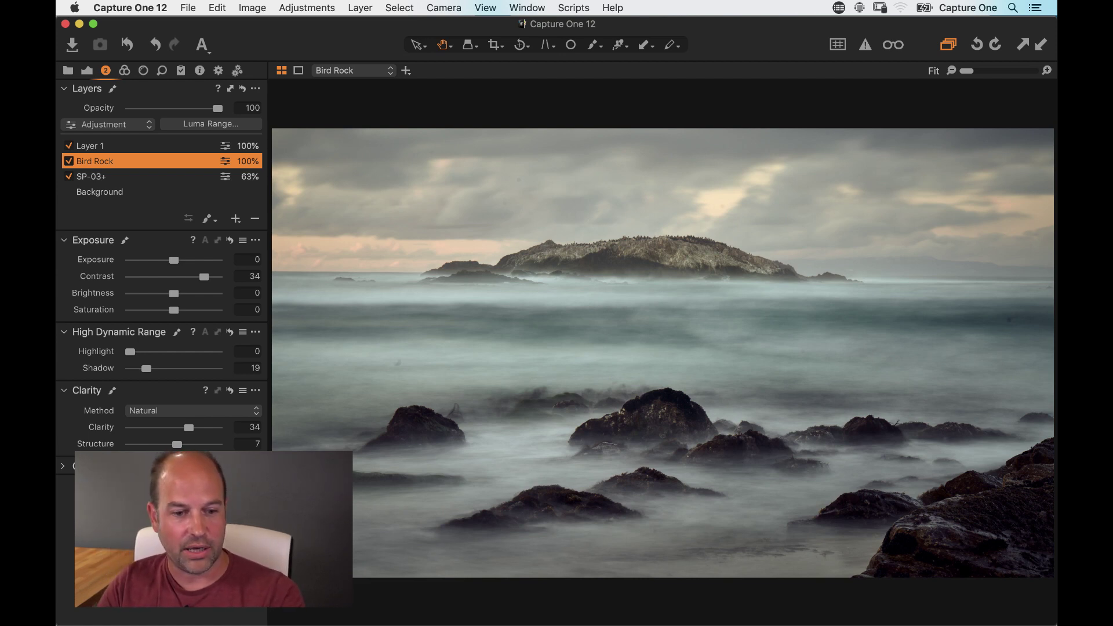
Step: Show the image browser and create a new unedited variant of the seascape photo
{"action": "key", "text": "super+b"}
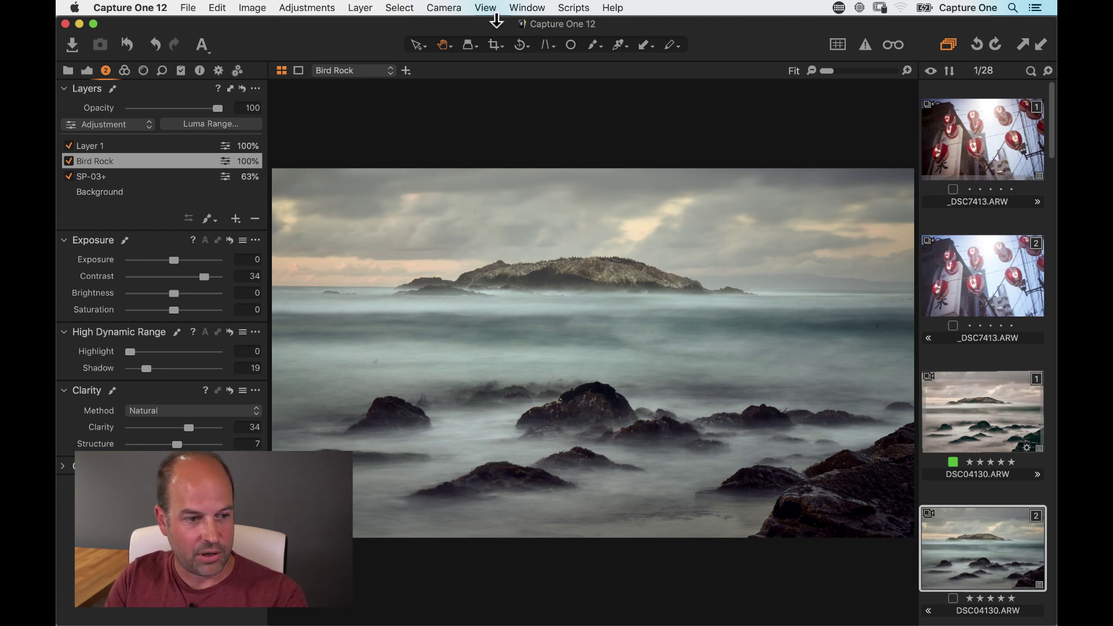
{"action": "left_click", "coordinate": [255, 8]}
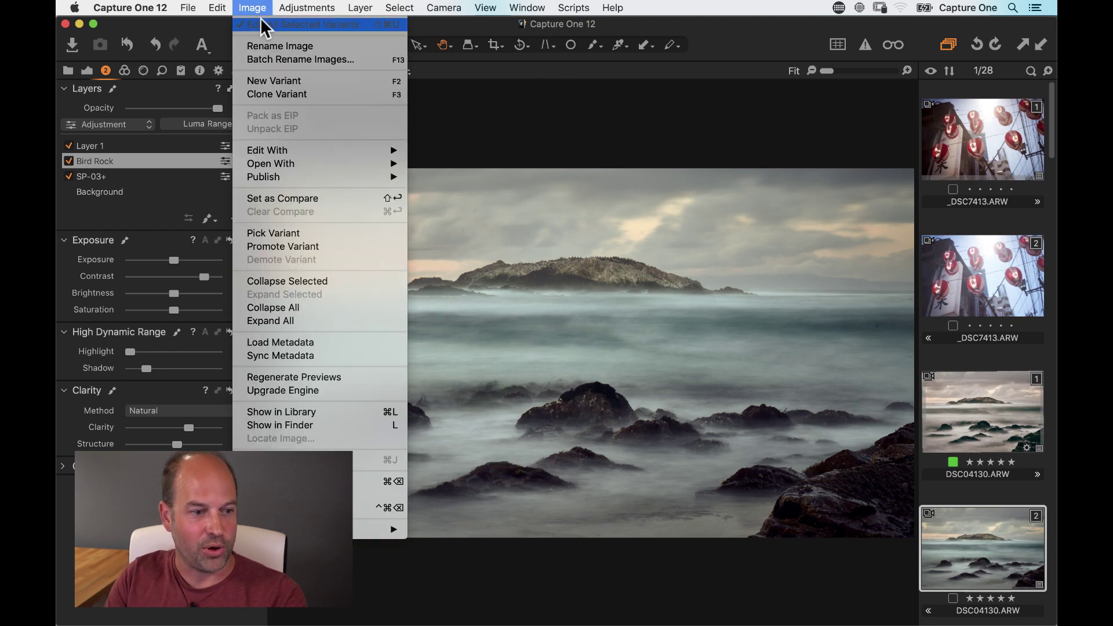
{"action": "left_click", "coordinate": [284, 81]}
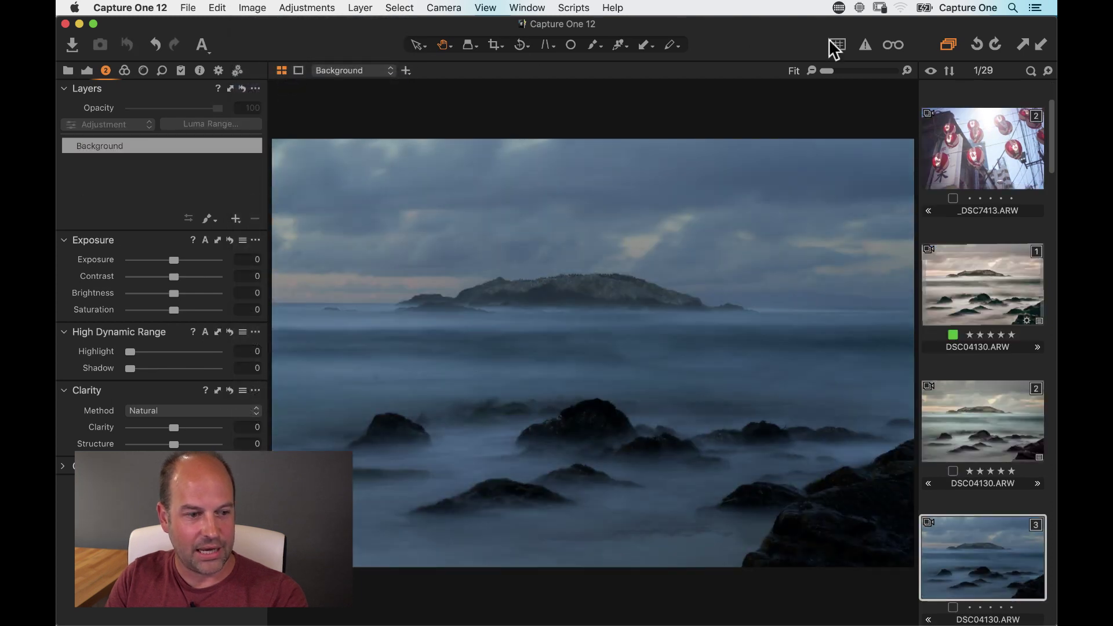
Step: Apply auto adjustments to the new seascape variant and set its white balance to 9928 Kelvin
{"action": "left_click", "coordinate": [204, 45]}
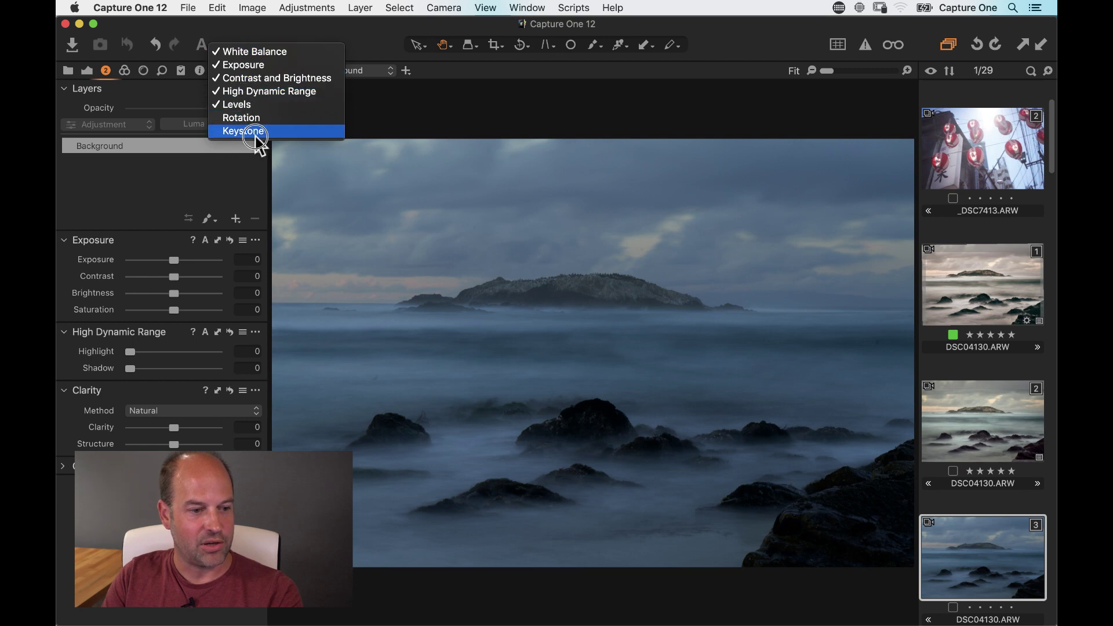
{"action": "left_click", "coordinate": [229, 27]}
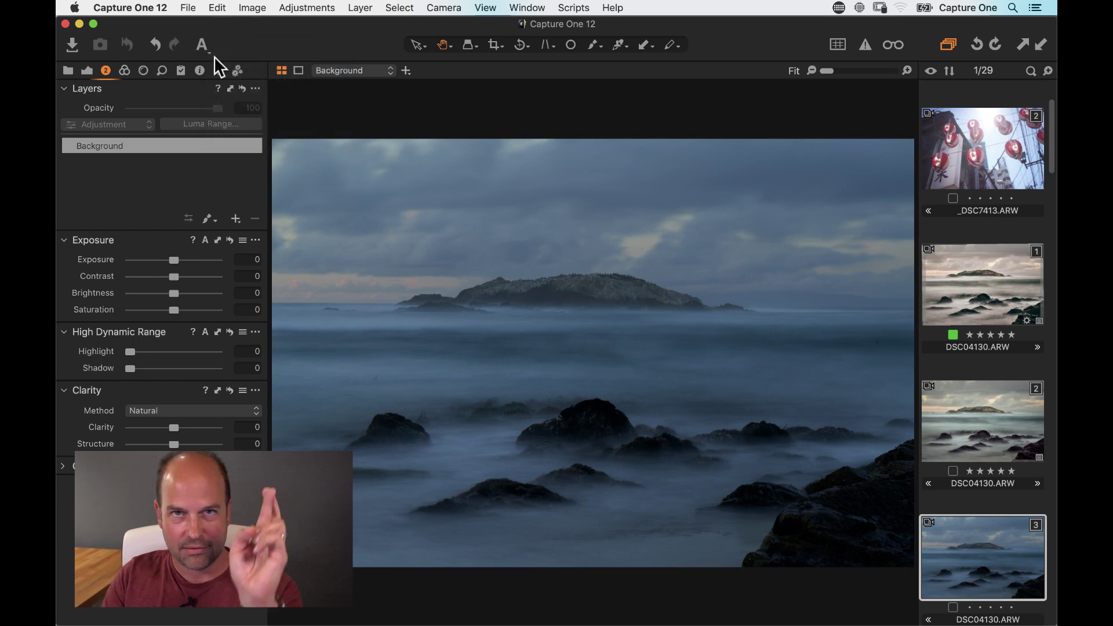
{"action": "left_click", "coordinate": [201, 44]}
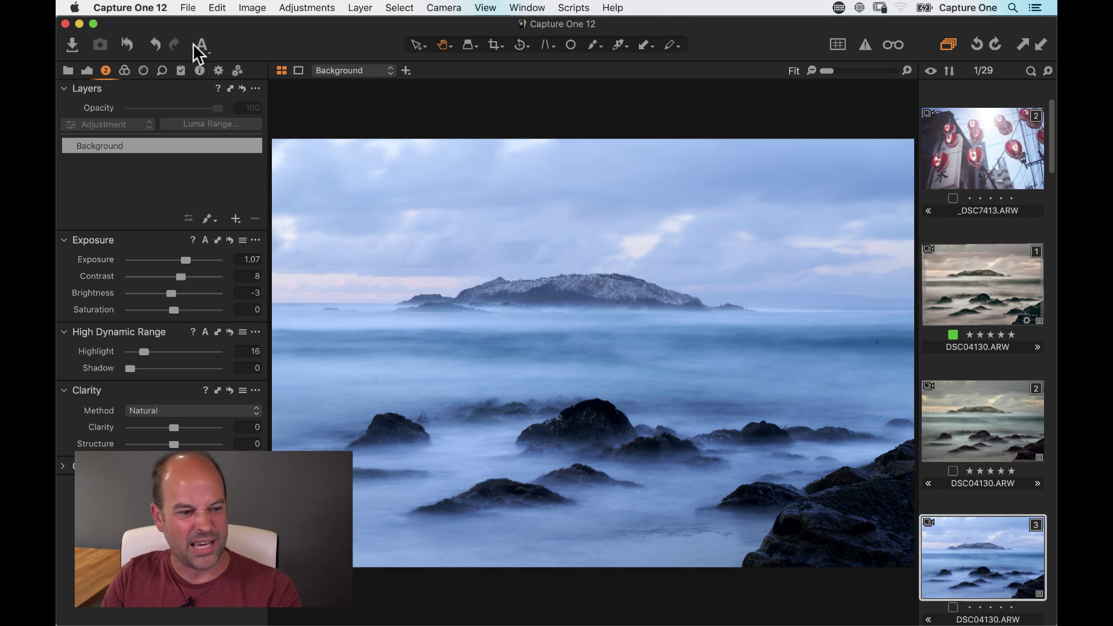
{"action": "left_click", "coordinate": [92, 73]}
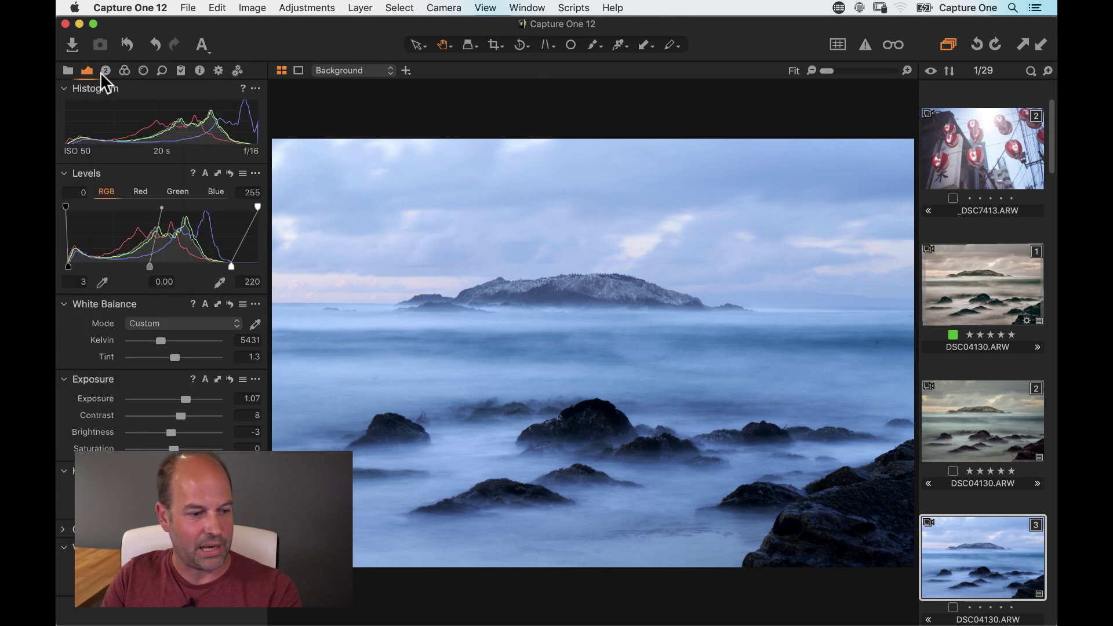
{"action": "left_click_drag", "start_coordinate": [160, 340], "coordinate": [191, 341]}
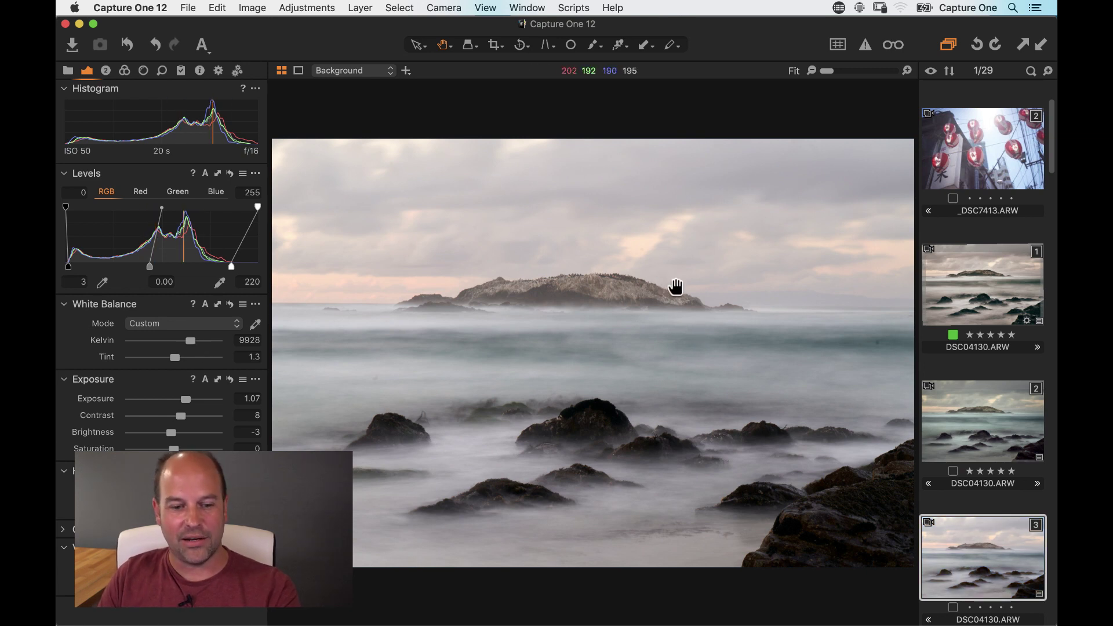
Step: Open the third variant of the wave photo DSCF0286.raf and apply auto adjustments to it
{"action": "scroll", "coordinate": [985, 429], "scroll_direction": "down", "scroll_amount": 8}
{"action": "scroll", "coordinate": [988, 406], "scroll_direction": "down", "scroll_amount": 5}
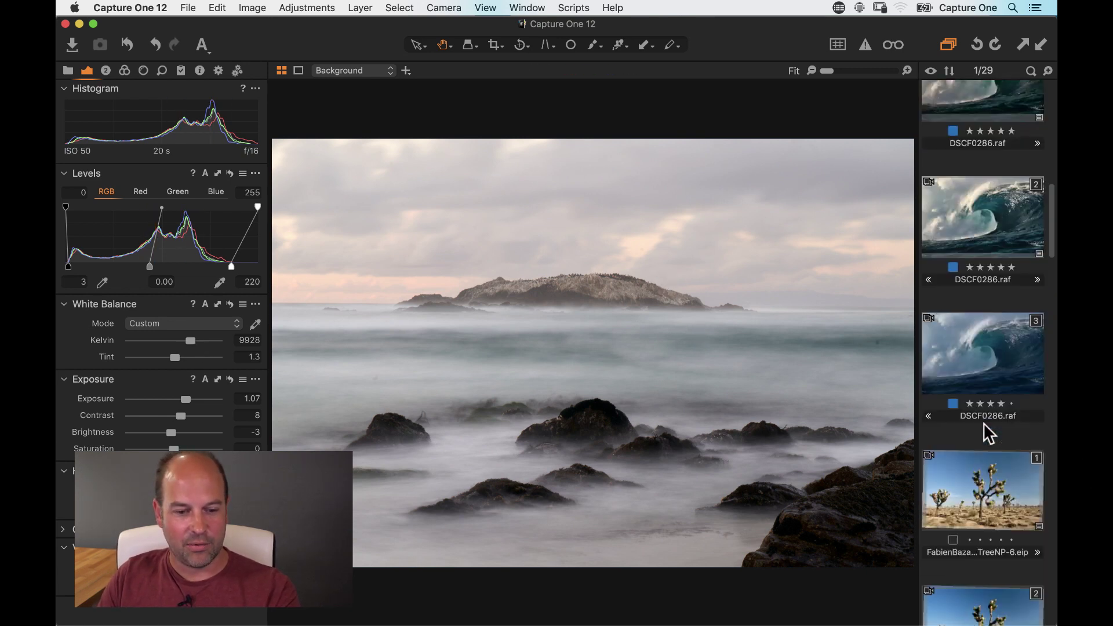
{"action": "left_click", "coordinate": [981, 330]}
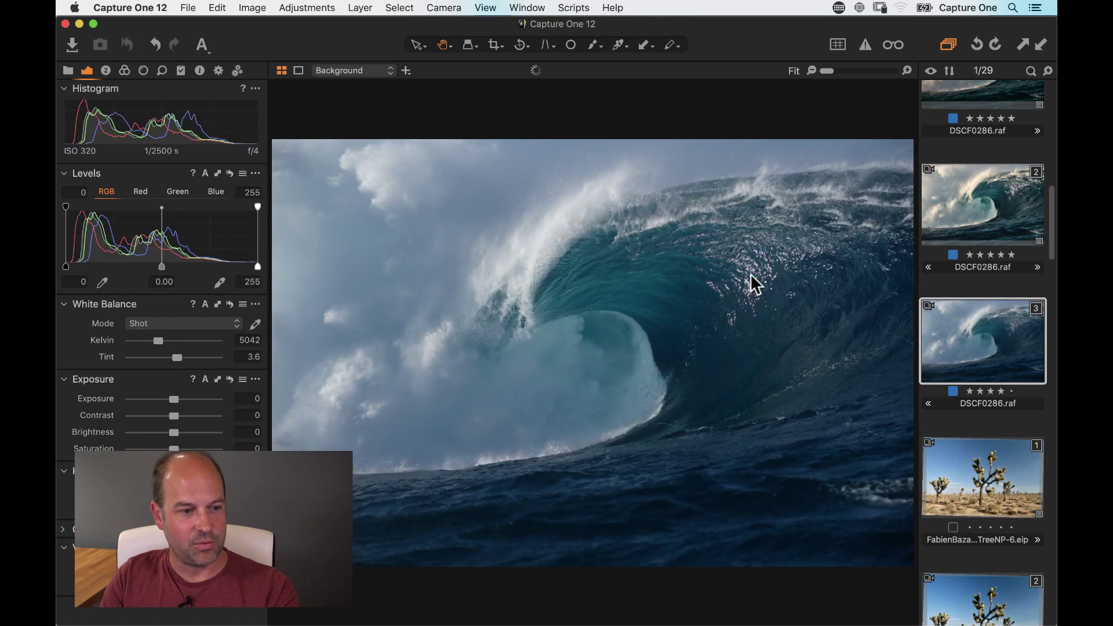
{"action": "left_click", "coordinate": [211, 45]}
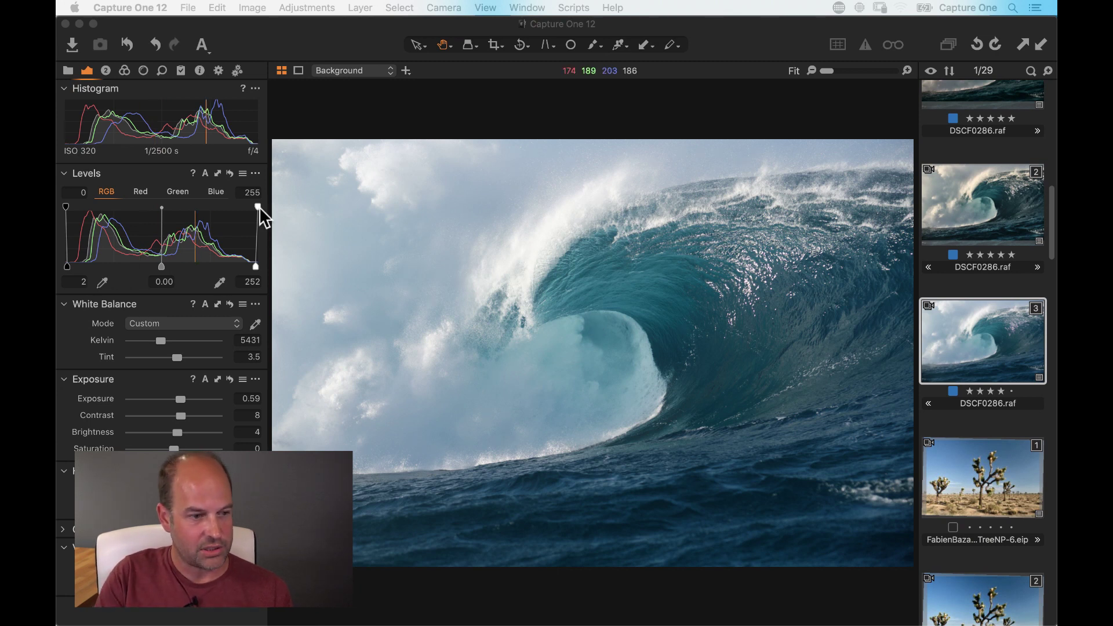
Step: Brush a mask on a new layer over the clouds beside the wave's crest, with the brush flow at 100
{"action": "left_click", "coordinate": [106, 71]}
{"action": "left_click", "coordinate": [209, 219]}
{"action": "left_click_drag", "start_coordinate": [461, 224], "coordinate": [512, 265]}
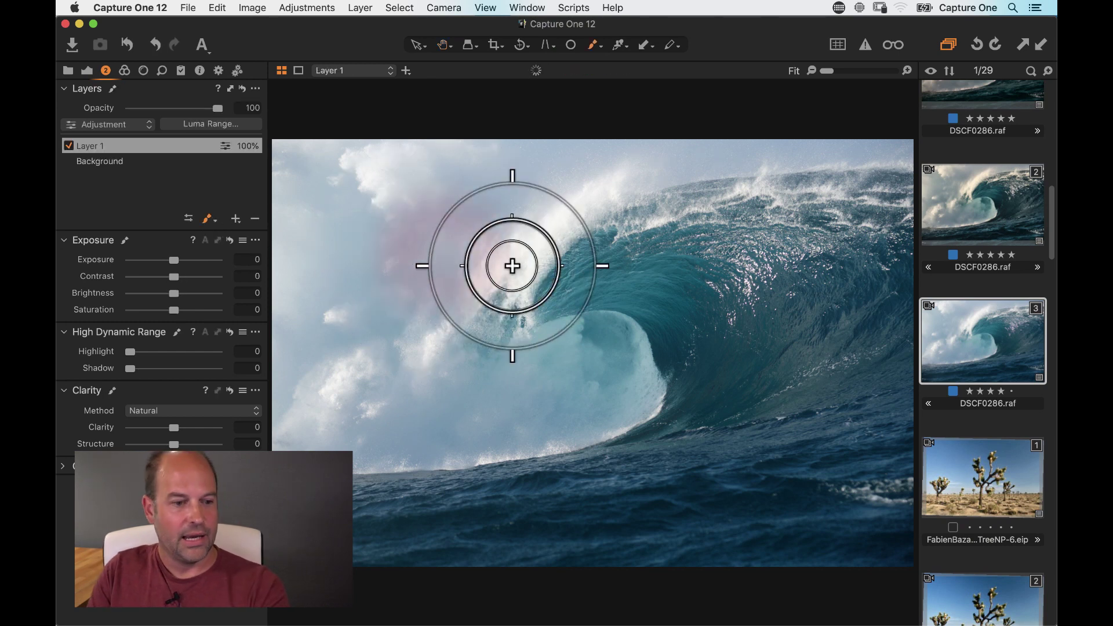
{"action": "right_click", "coordinate": [440, 251]}
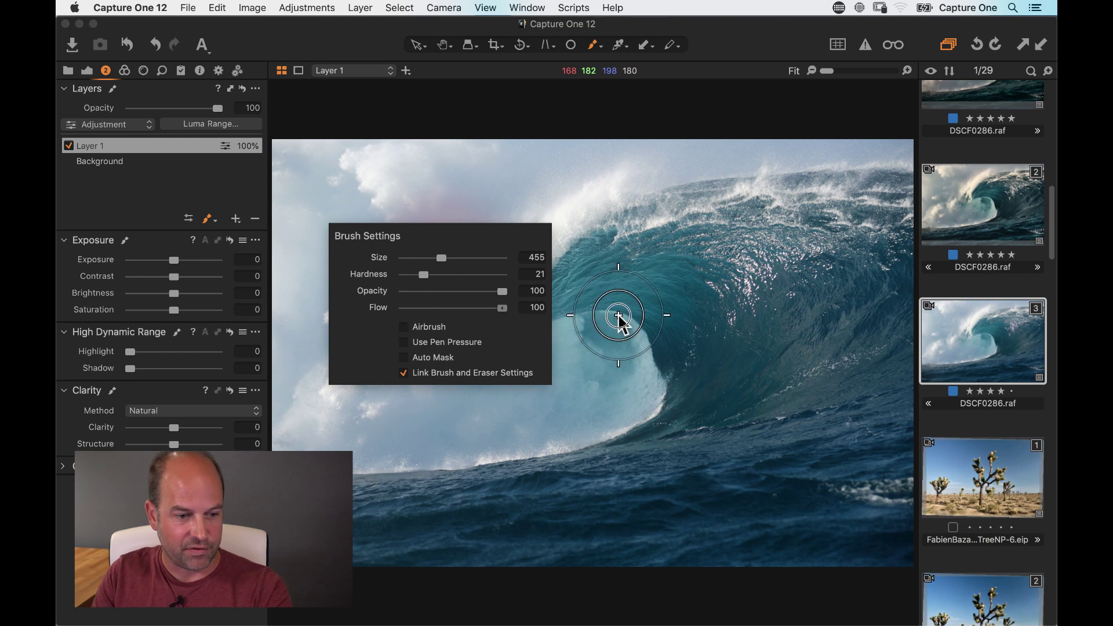
{"action": "left_click_drag", "start_coordinate": [405, 223], "coordinate": [419, 231]}
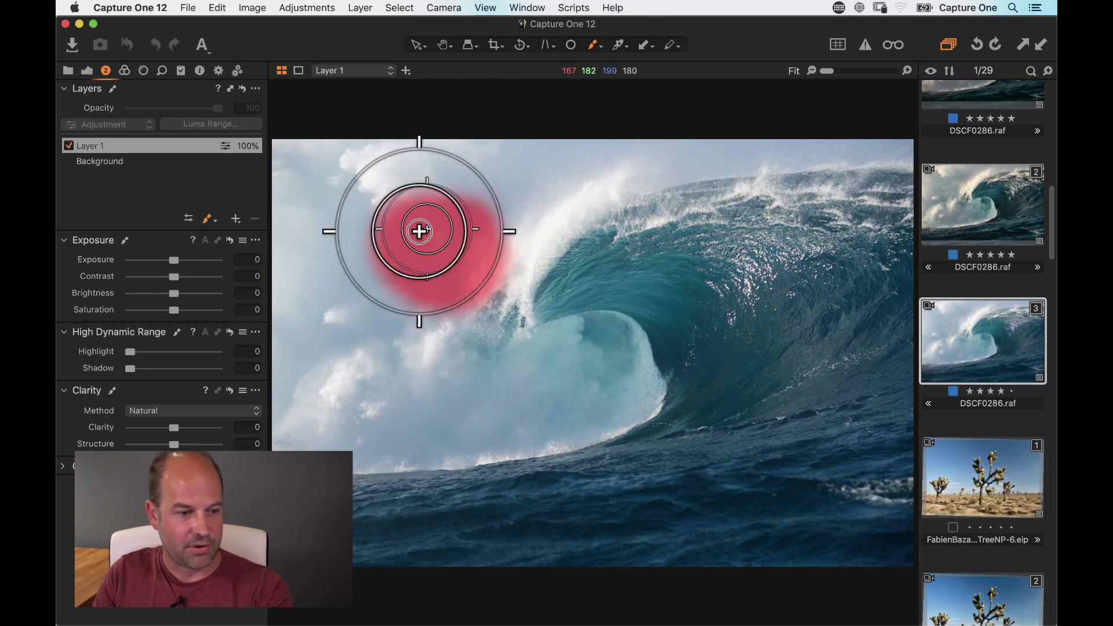
Step: Invert the new layer's mask and set the layer's exposure to 2.87
{"action": "right_click", "coordinate": [114, 143]}
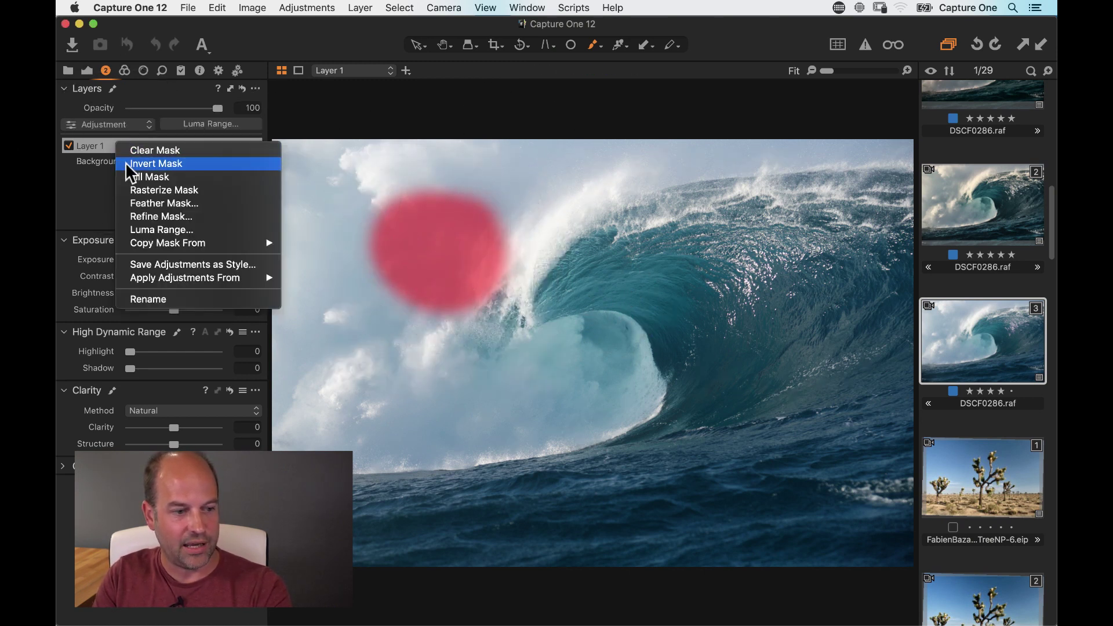
{"action": "left_click", "coordinate": [124, 163]}
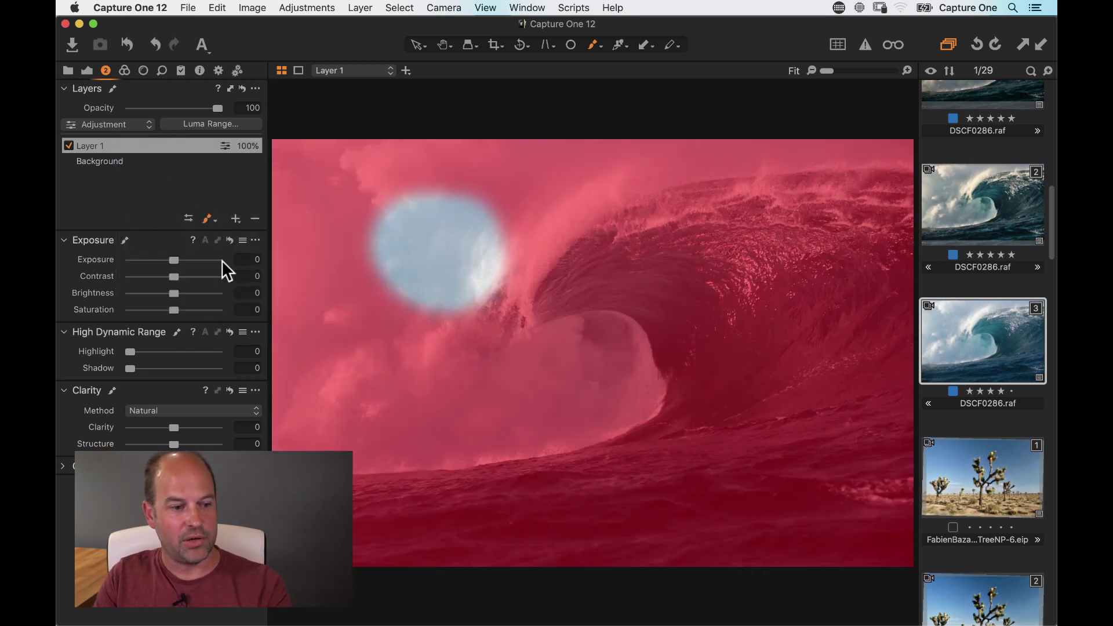
{"action": "left_click_drag", "start_coordinate": [172, 258], "coordinate": [200, 260]}
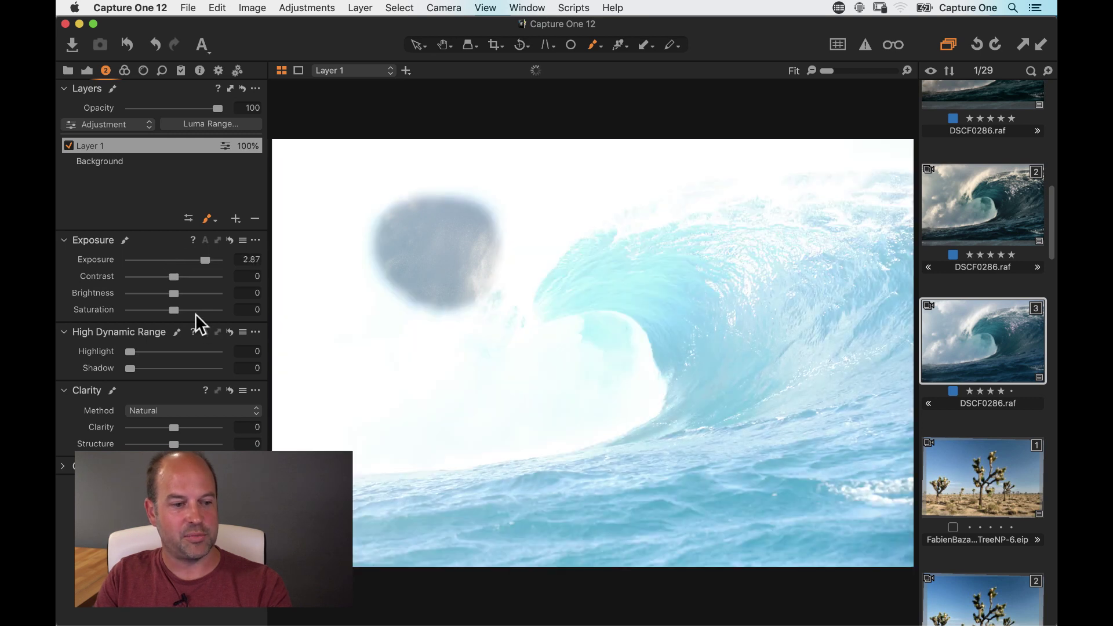
Step: Clear the layer's mask and reset its exposure to 0
{"action": "right_click", "coordinate": [136, 143]}
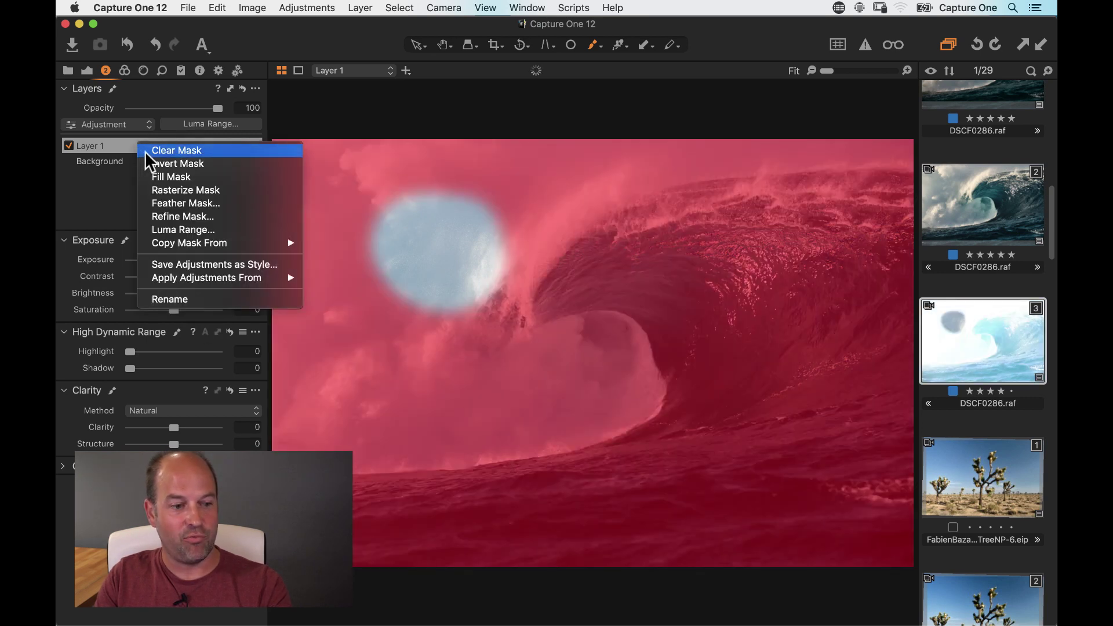
{"action": "left_click", "coordinate": [144, 151]}
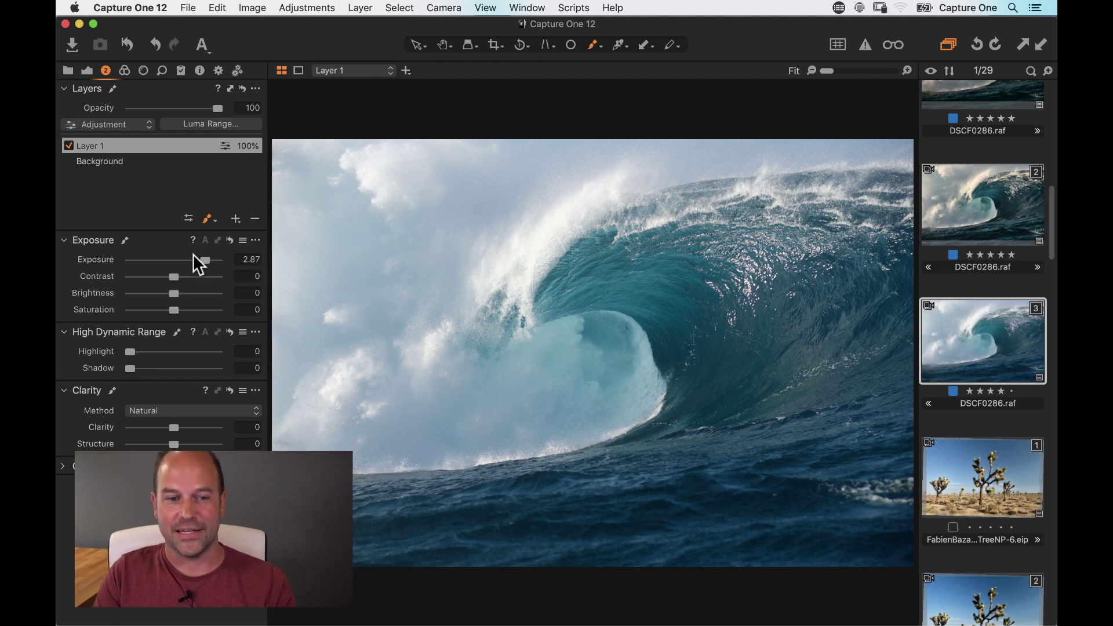
{"action": "double_click", "coordinate": [201, 259]}
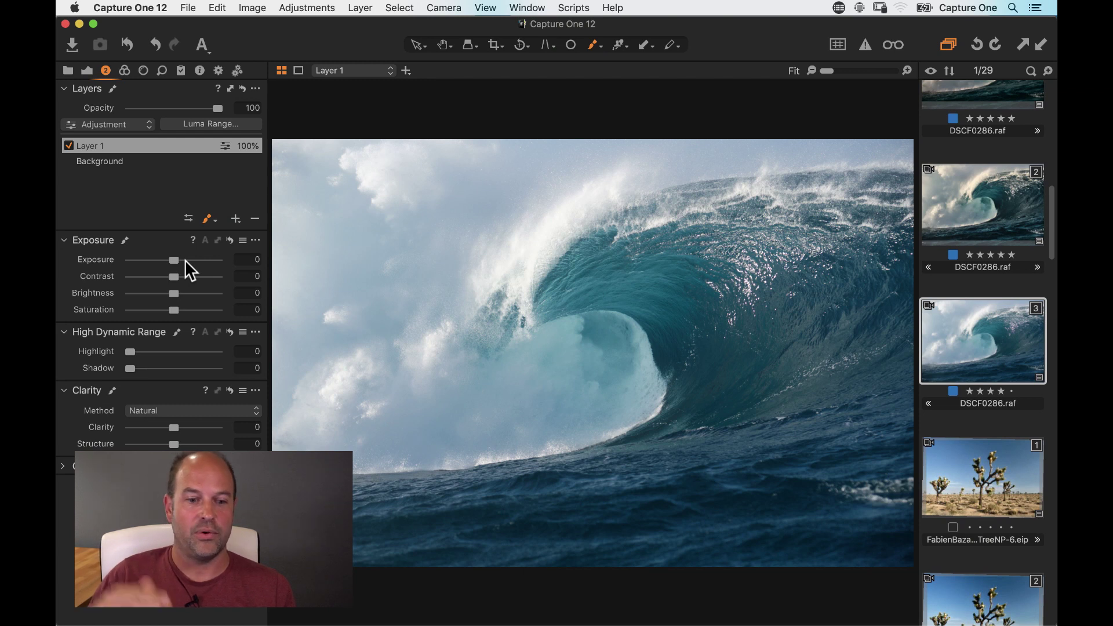
Step: View the second variant of the wave photo with its color grading layers
{"action": "key", "text": "Left"}
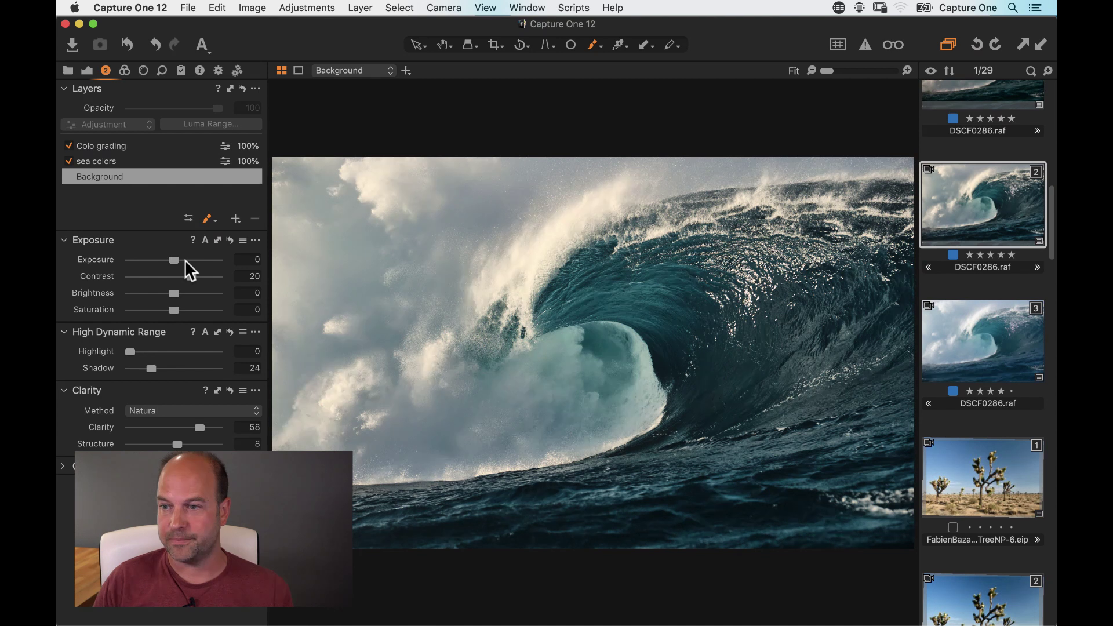
{"action": "key", "text": "super+Tab"}
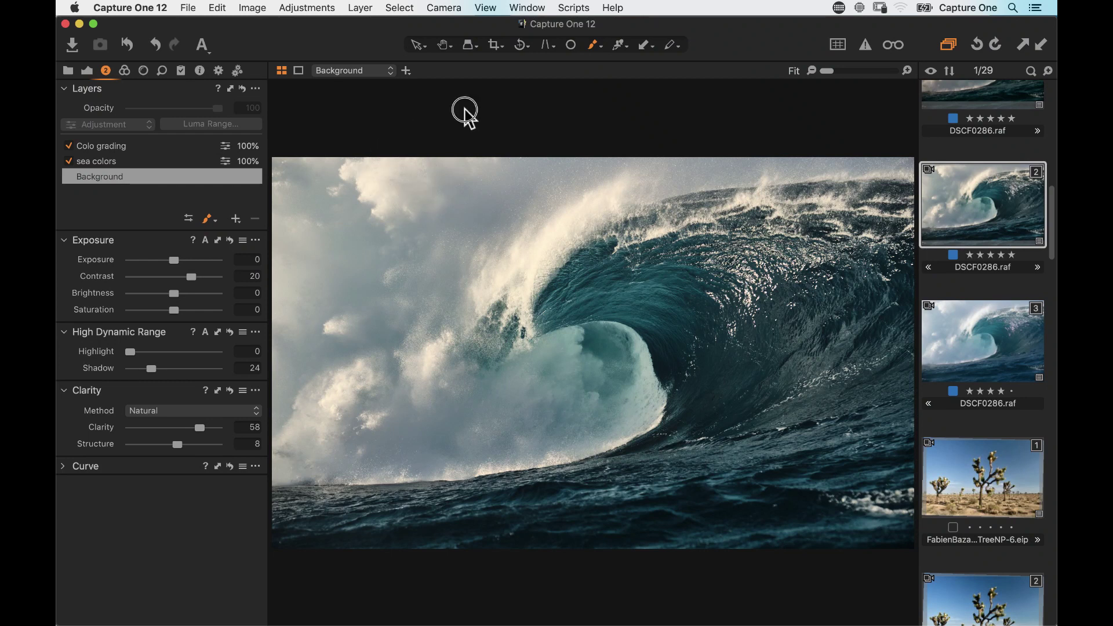
Step: Open the second variant of the street photo JW_D0138.CR2 and create a new unadjusted variant of it
{"action": "key", "text": "space"}
{"action": "key", "text": "alt+super+v"}
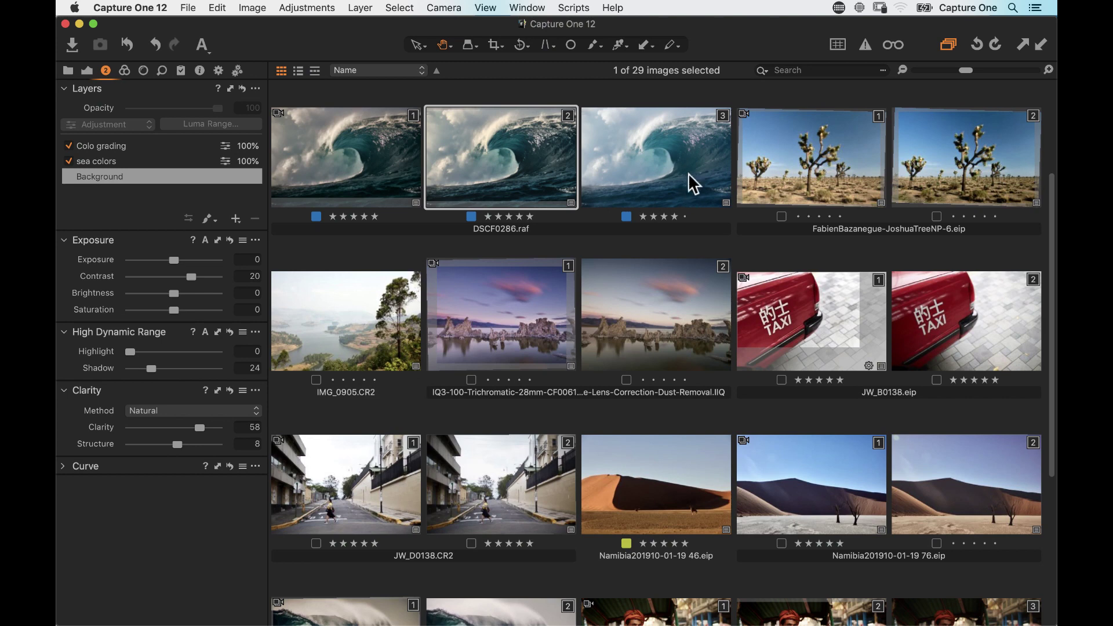
{"action": "scroll", "coordinate": [613, 302], "scroll_direction": "down", "scroll_amount": 5}
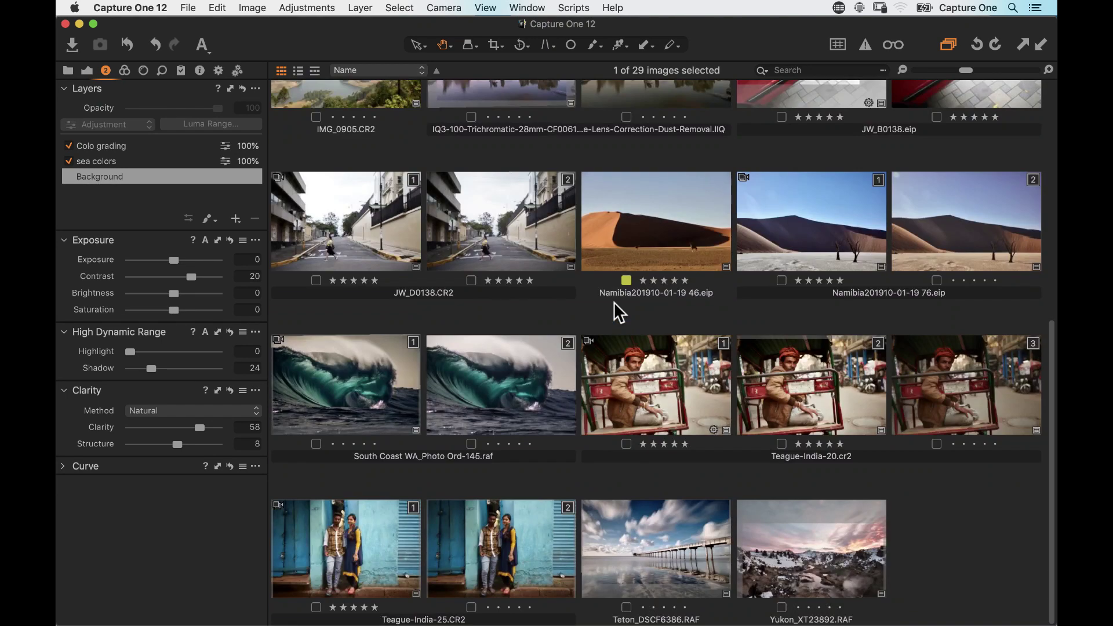
{"action": "scroll", "coordinate": [613, 301], "scroll_direction": "up", "scroll_amount": 2}
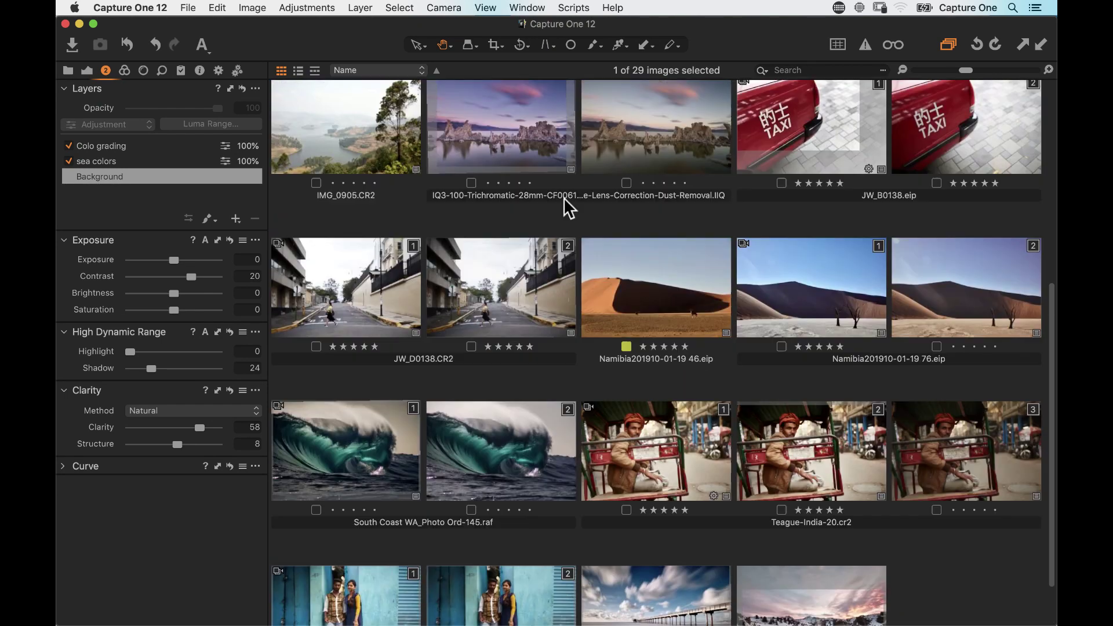
{"action": "left_click", "coordinate": [474, 284]}
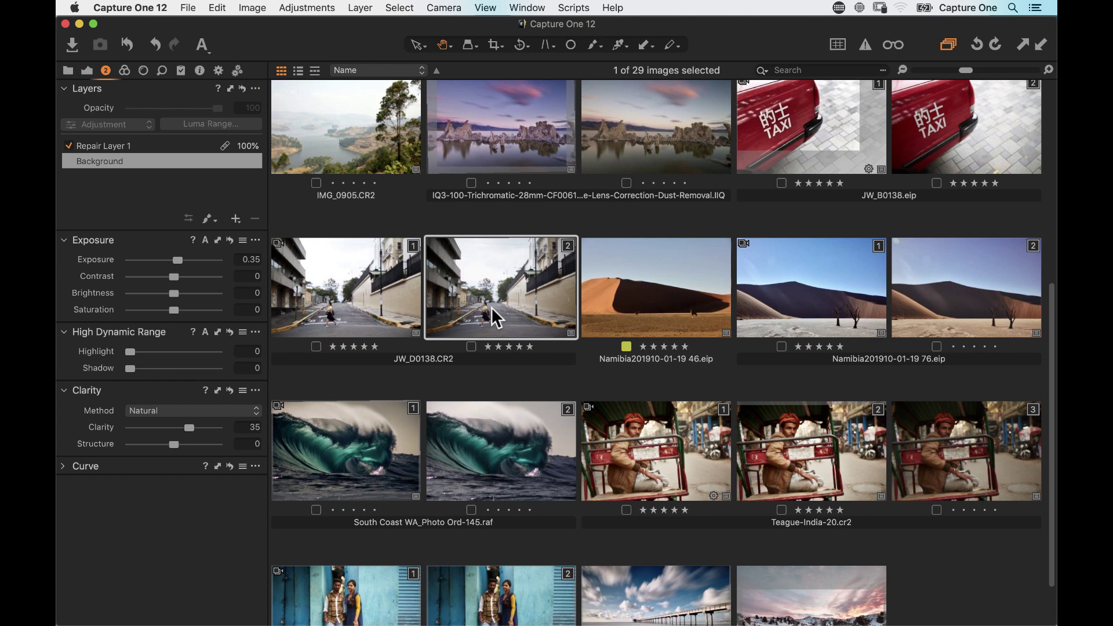
{"action": "double_click", "coordinate": [537, 339]}
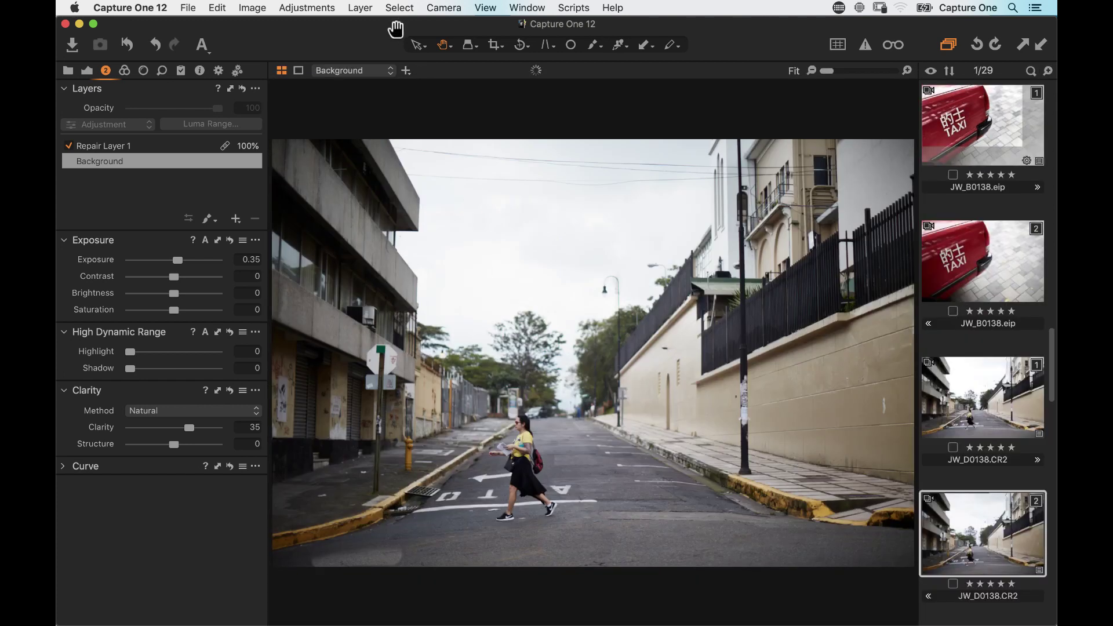
{"action": "left_click", "coordinate": [253, 7]}
{"action": "left_click", "coordinate": [274, 79]}
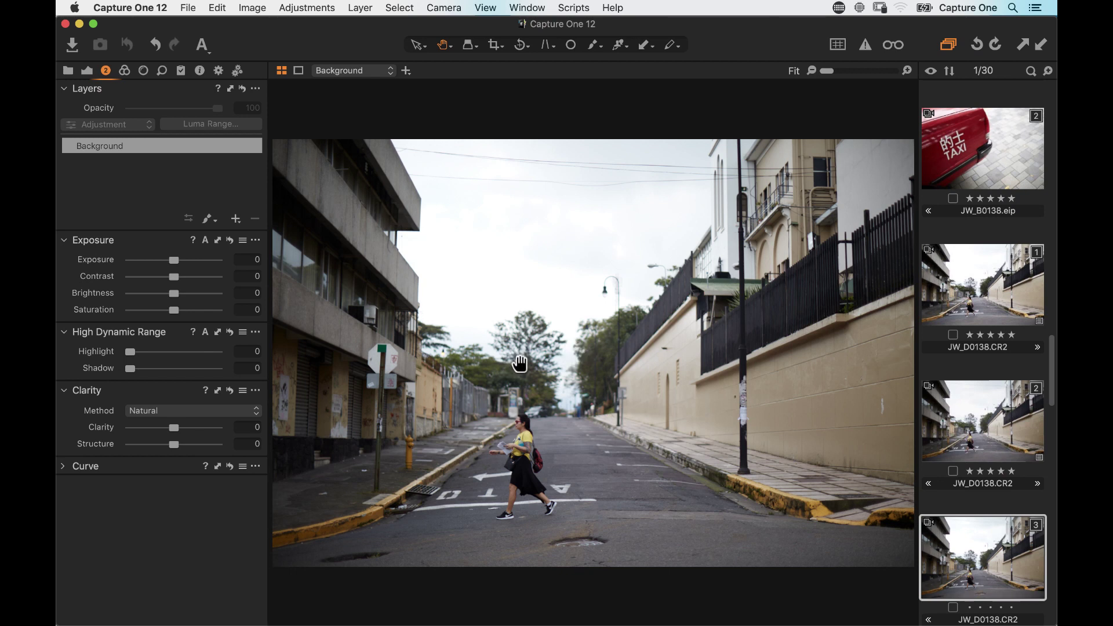
Step: Straighten the new street photo variant by setting its rotation angle to -0.41
{"action": "left_click", "coordinate": [87, 70]}
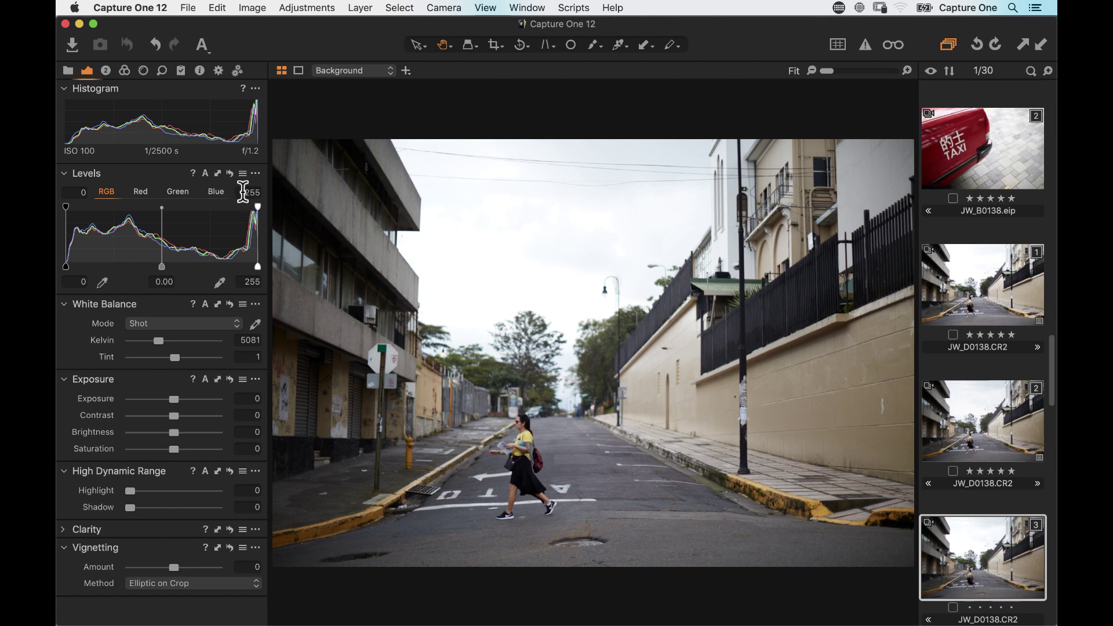
{"action": "left_click", "coordinate": [143, 70]}
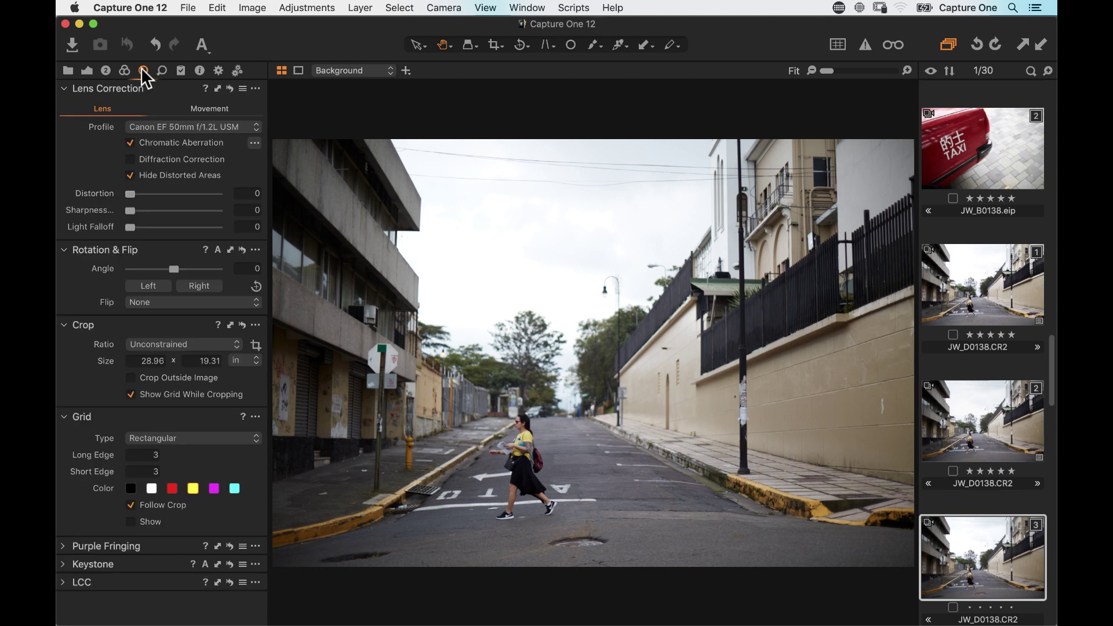
{"action": "left_click", "coordinate": [240, 268]}
{"action": "key", "text": "Down"}
{"action": "key", "text": "Down"}
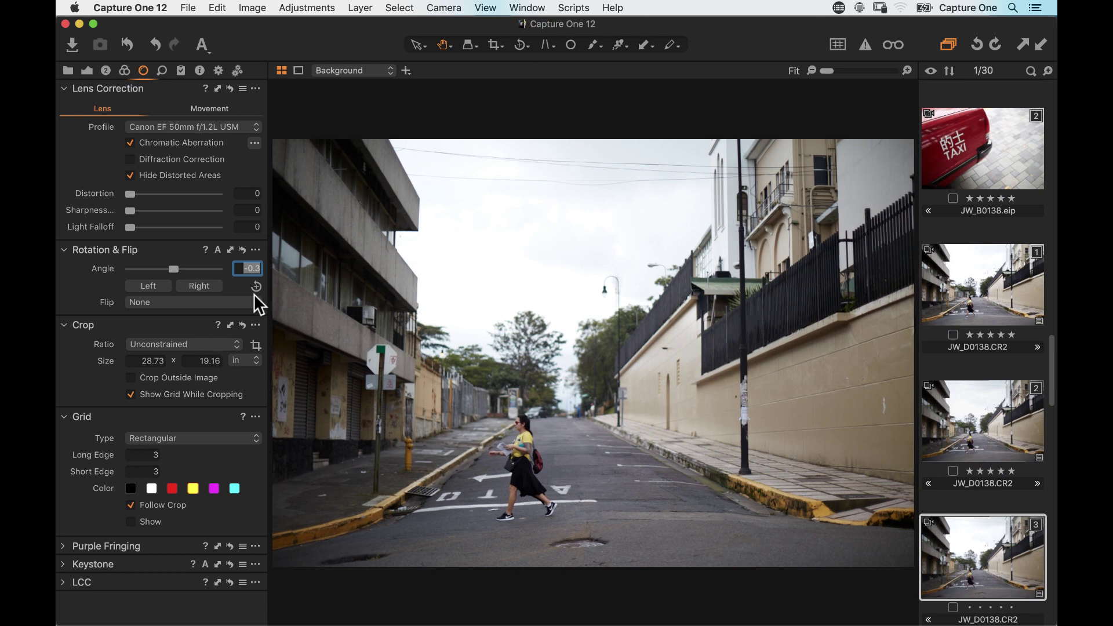
{"action": "key", "text": "Down"}
{"action": "key", "text": "Down"}
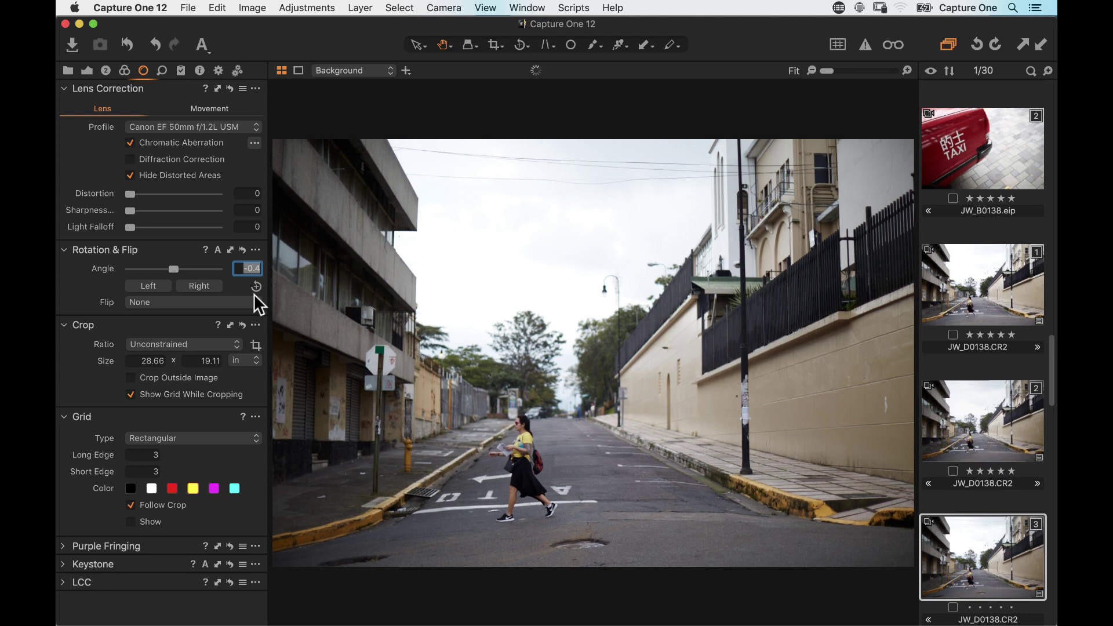
{"action": "key", "text": "alt+Down"}
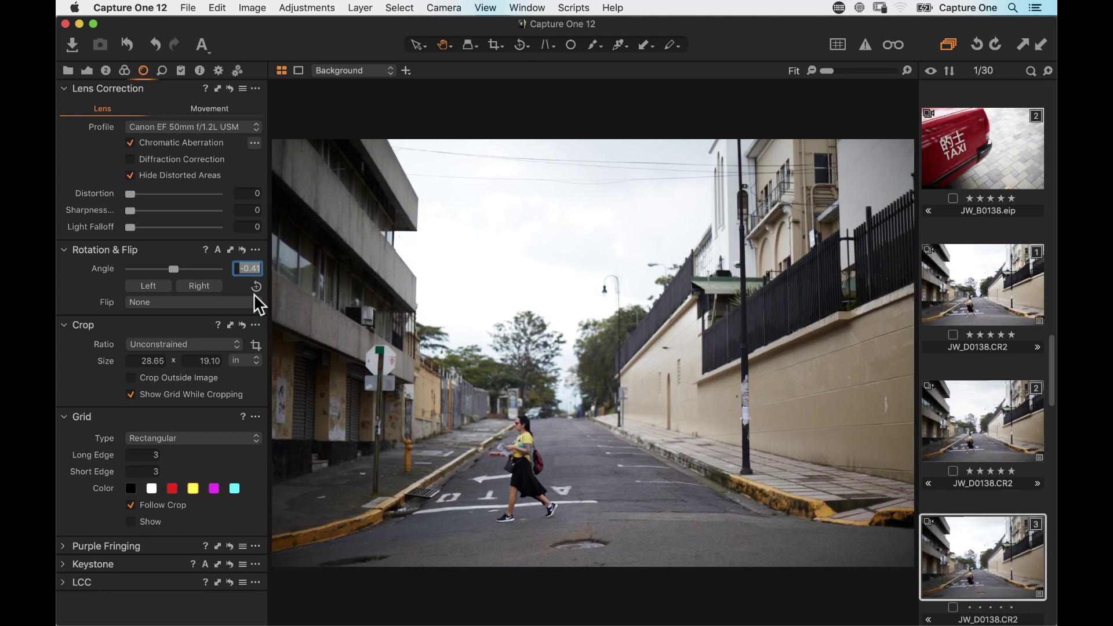
Step: Hide the thumbnail browser to enlarge the street photo and fine-tune its rotation angle to -0.61
{"action": "key", "text": "super+b"}
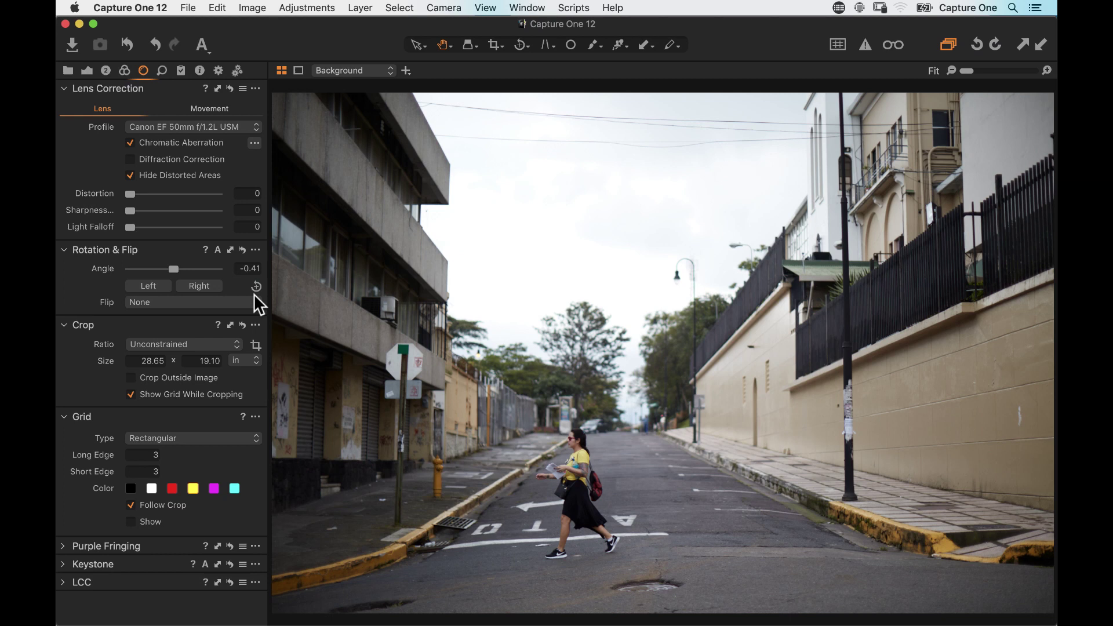
{"action": "left_click", "coordinate": [249, 268]}
{"action": "key", "text": "Up"}
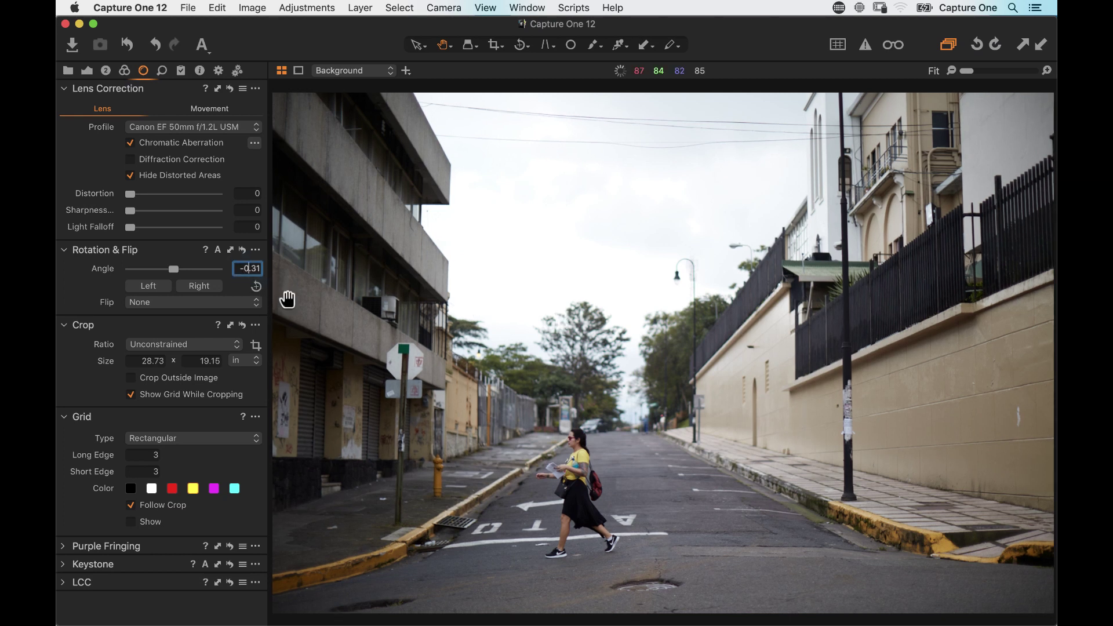
{"action": "key", "text": "Down"}
{"action": "key", "text": "Down"}
{"action": "key", "text": "Down"}
{"action": "key", "text": "Down"}
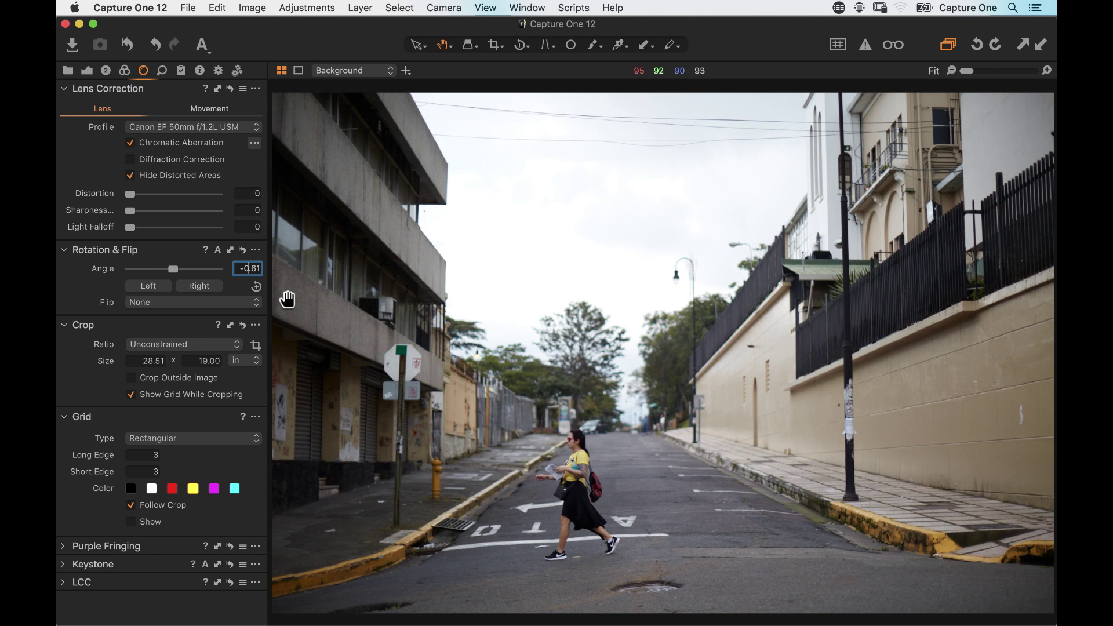
{"action": "left_click", "coordinate": [186, 258]}
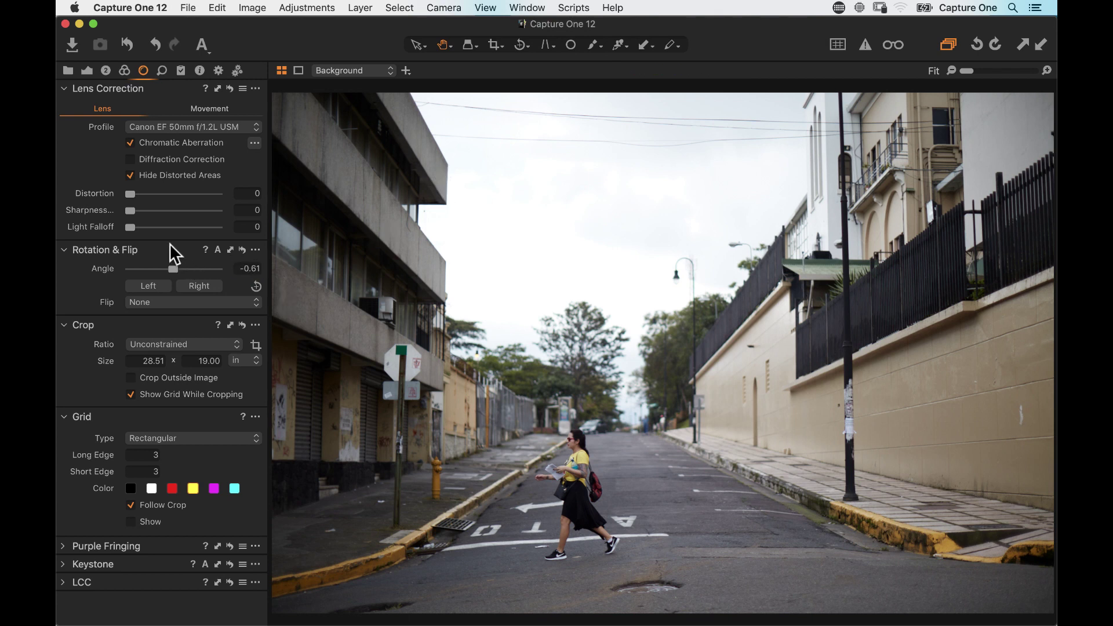
Step: Check the street photo's overexposed sky areas with the exposure warning and switch the warning off again
{"action": "left_click", "coordinate": [89, 70]}
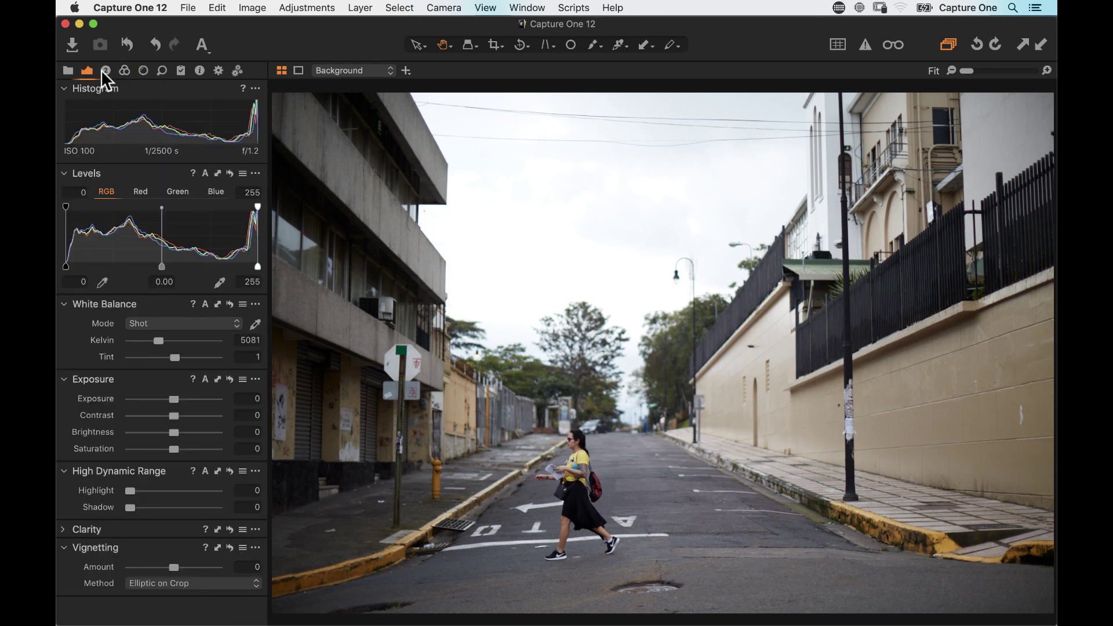
{"action": "left_click", "coordinate": [865, 45]}
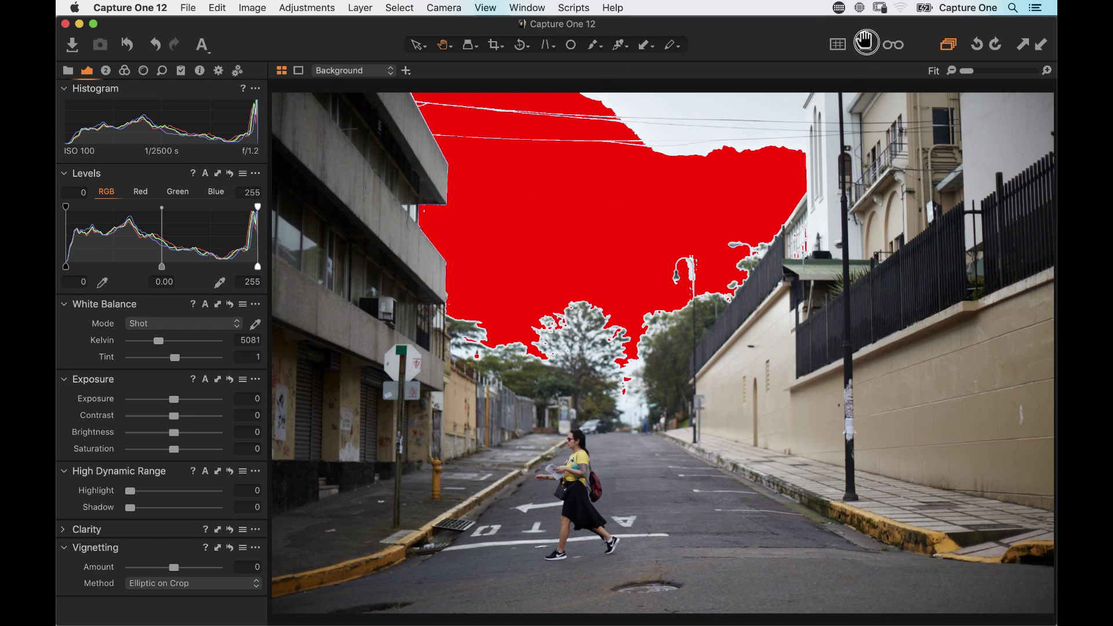
{"action": "left_click", "coordinate": [865, 45]}
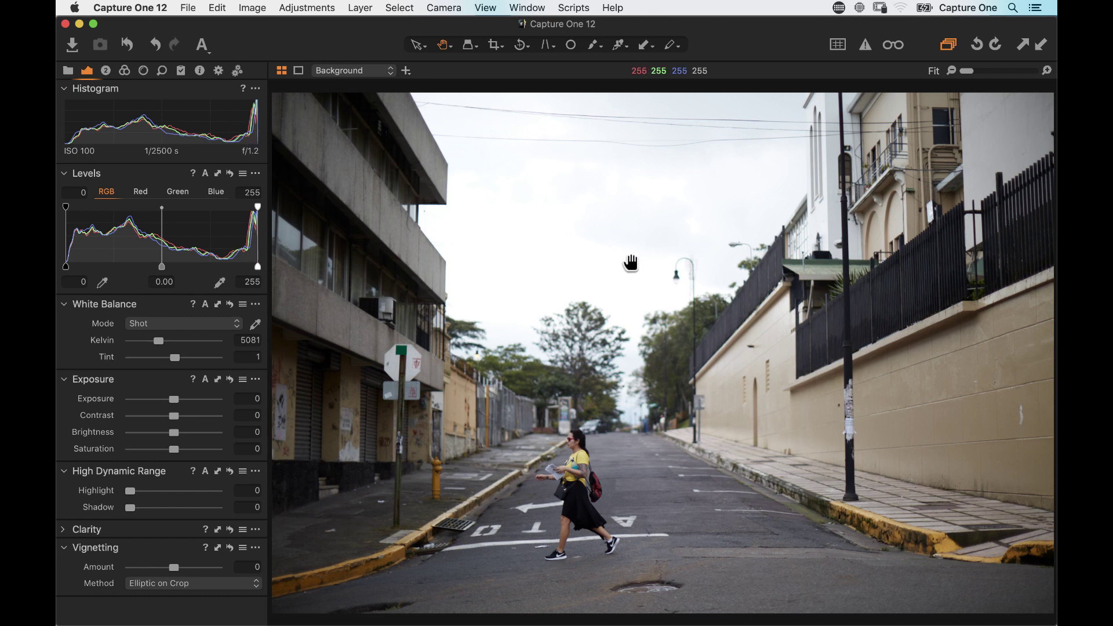
Step: Try High Dynamic Range highlight recovery at 95 and 47 on the street photo, checking the exposure warning, and reset Highlight to 0
{"action": "left_click_drag", "start_coordinate": [130, 492], "coordinate": [213, 490]}
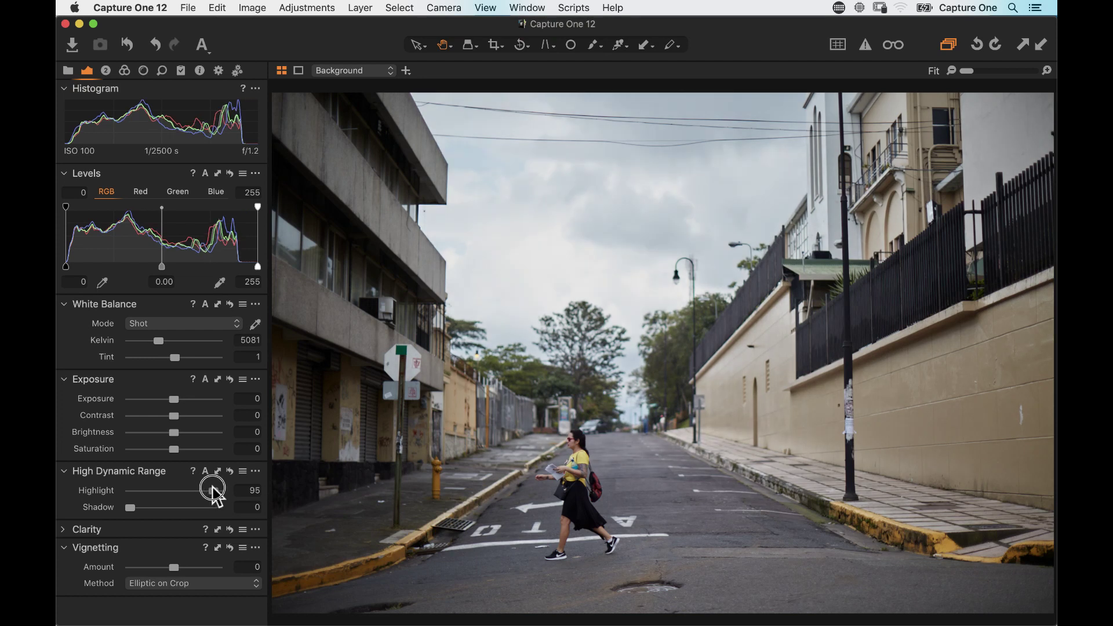
{"action": "left_click", "coordinate": [865, 45]}
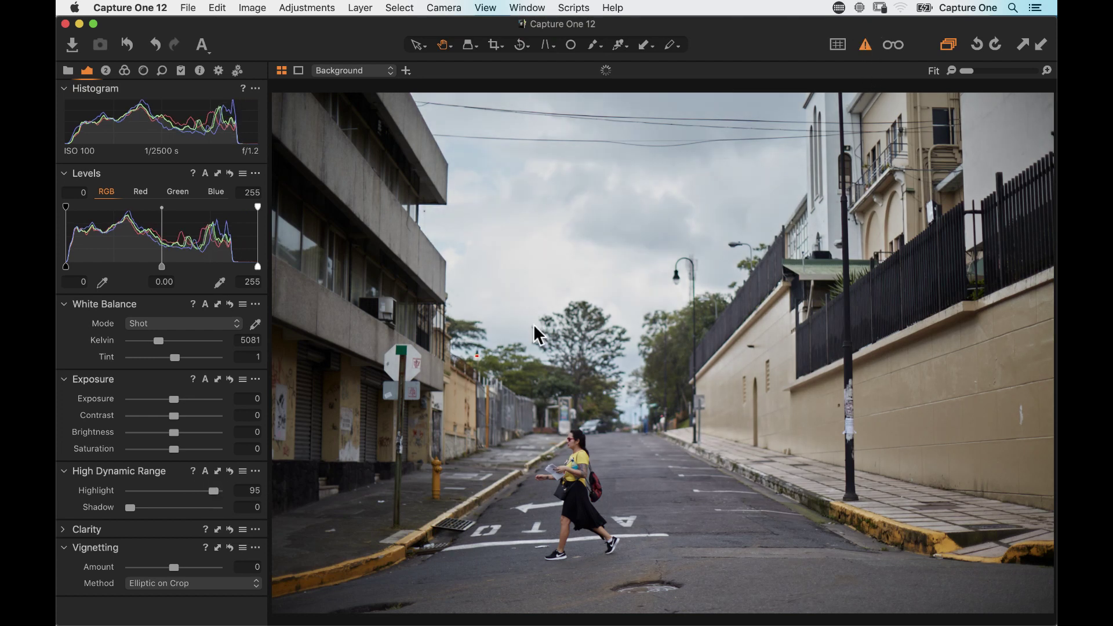
{"action": "left_click_drag", "start_coordinate": [212, 490], "coordinate": [172, 487]}
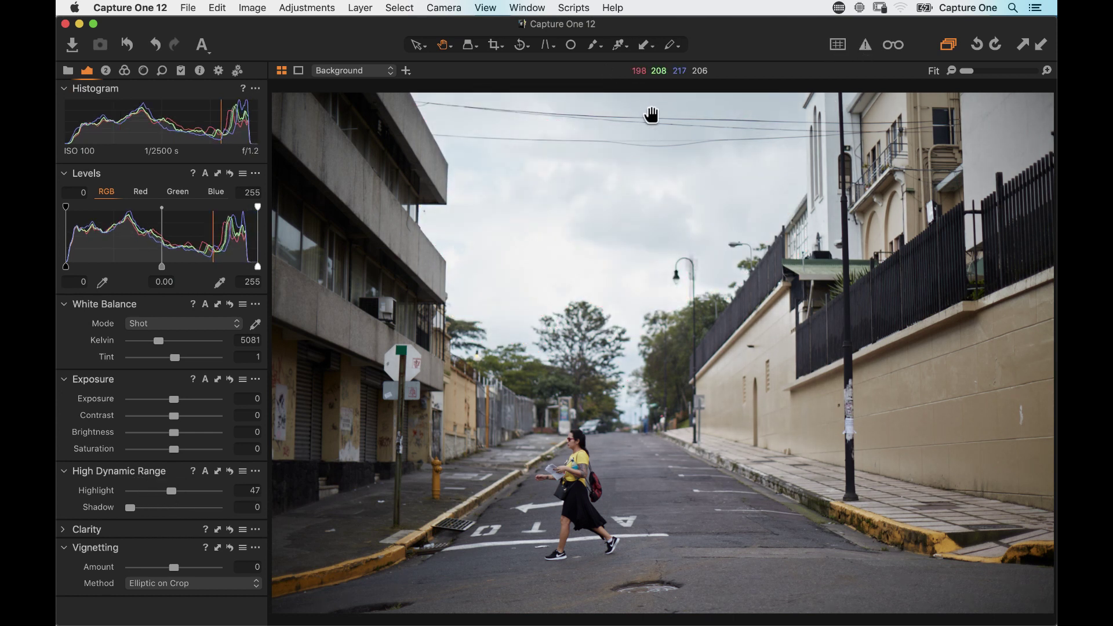
{"action": "left_click_drag", "start_coordinate": [168, 490], "coordinate": [130, 490]}
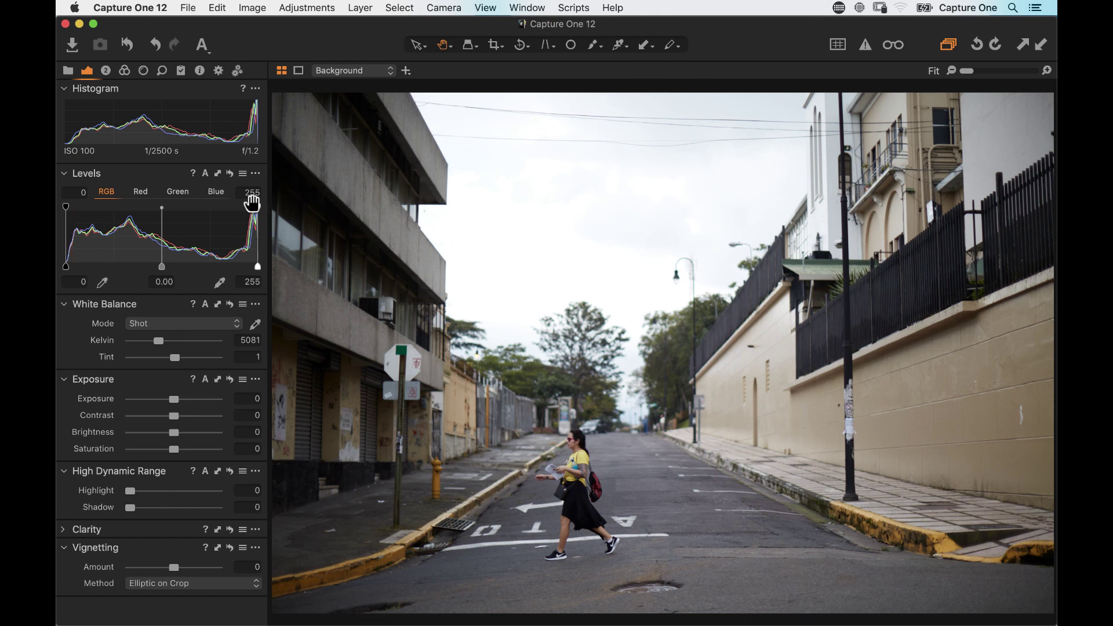
Step: Try lowering the RGB levels' highlight output to 234 with the exposure warning shown, restore it, and switch the warning off
{"action": "left_click", "coordinate": [865, 45]}
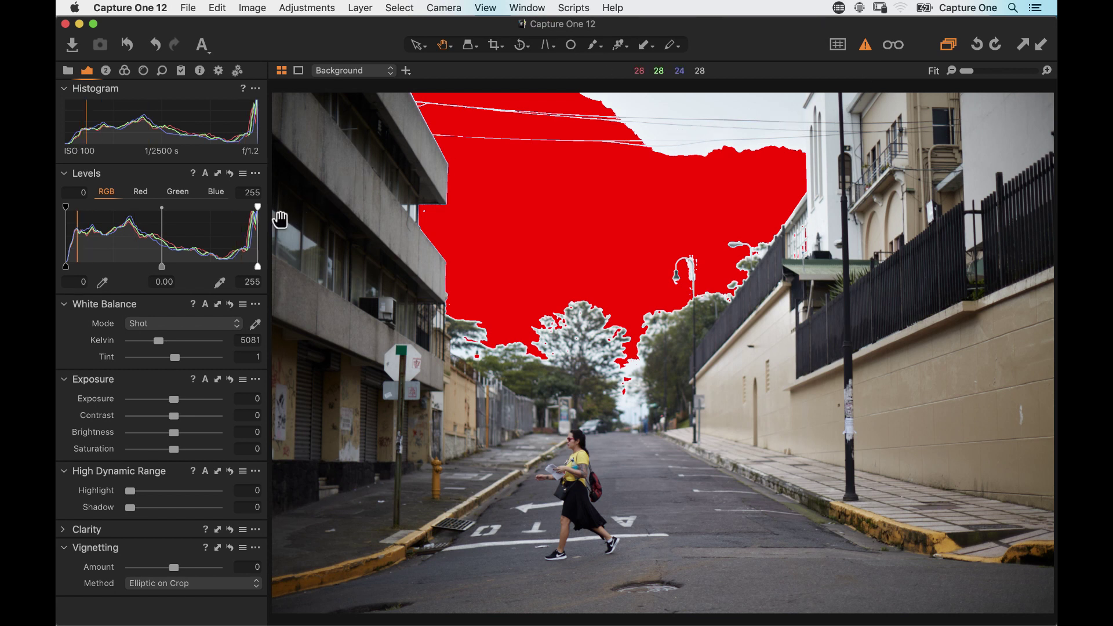
{"action": "left_click_drag", "start_coordinate": [257, 207], "coordinate": [242, 208]}
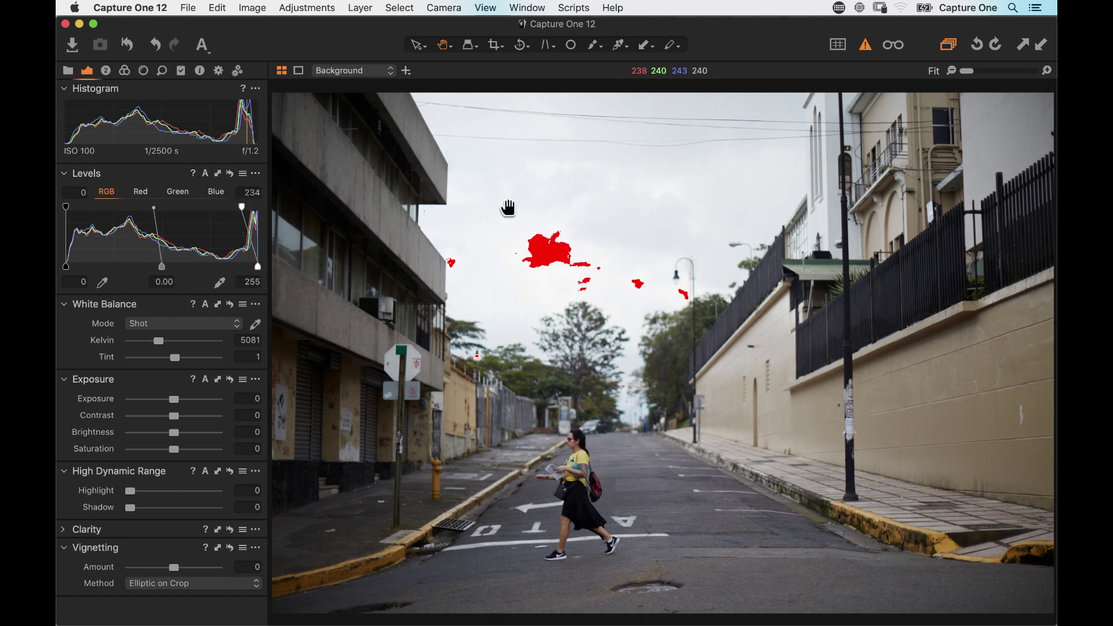
{"action": "left_click_drag", "start_coordinate": [243, 207], "coordinate": [298, 210]}
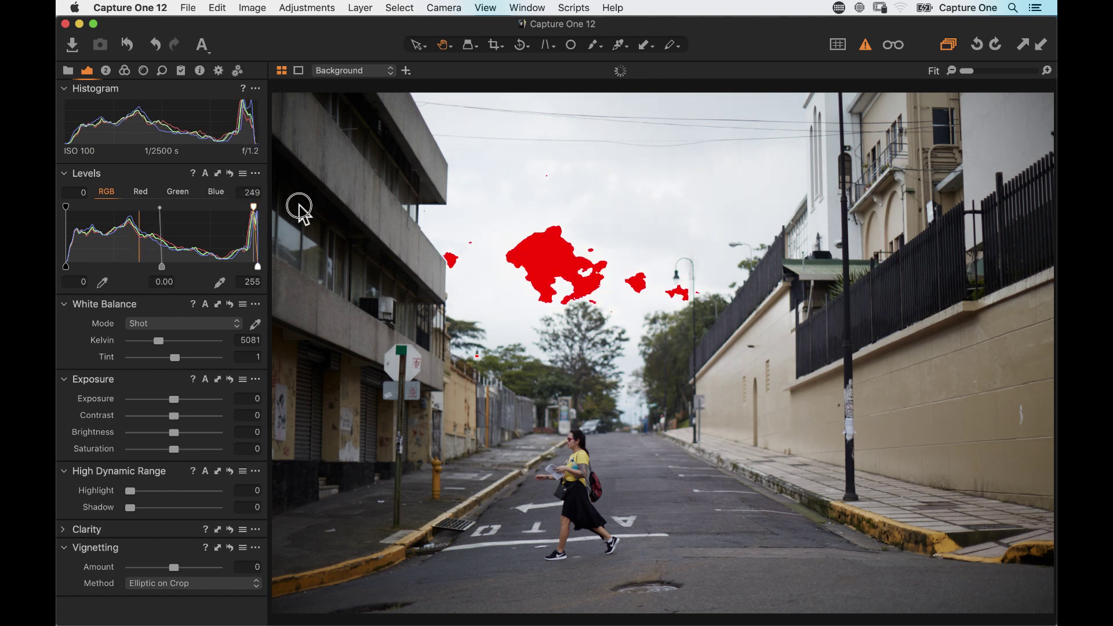
{"action": "left_click", "coordinate": [864, 46]}
Step: Try and reset the Highlight recovery on the street photo, and set the RGB levels' highlight output to 237
{"action": "left_click_drag", "start_coordinate": [130, 491], "coordinate": [215, 491]}
{"action": "double_click", "coordinate": [215, 492]}
{"action": "left_click_drag", "start_coordinate": [256, 205], "coordinate": [244, 207]}
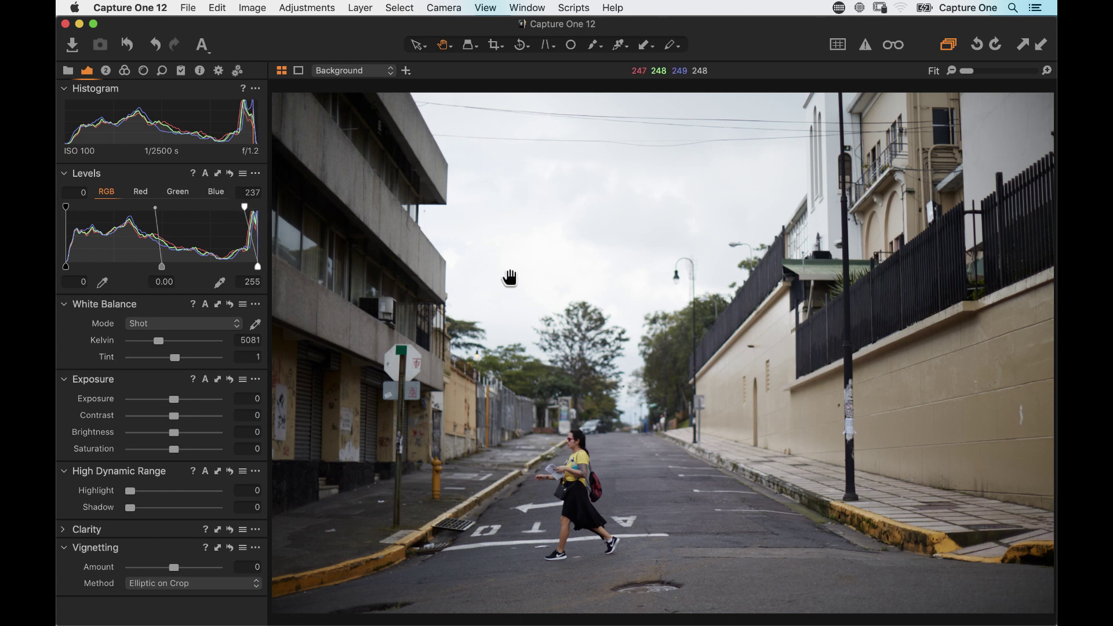
Step: Open the second variant of the red lantern photo _DSC7413.ARW from the thumbnail browser
{"action": "key", "text": "super+alt+v"}
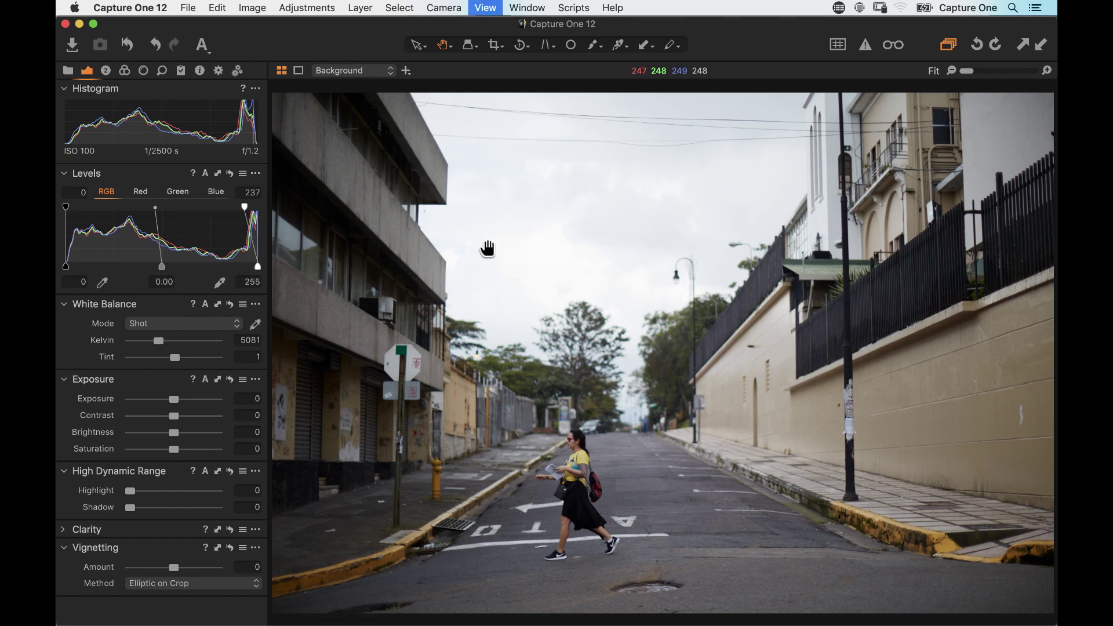
{"action": "scroll", "coordinate": [434, 237], "scroll_direction": "up", "scroll_amount": 8}
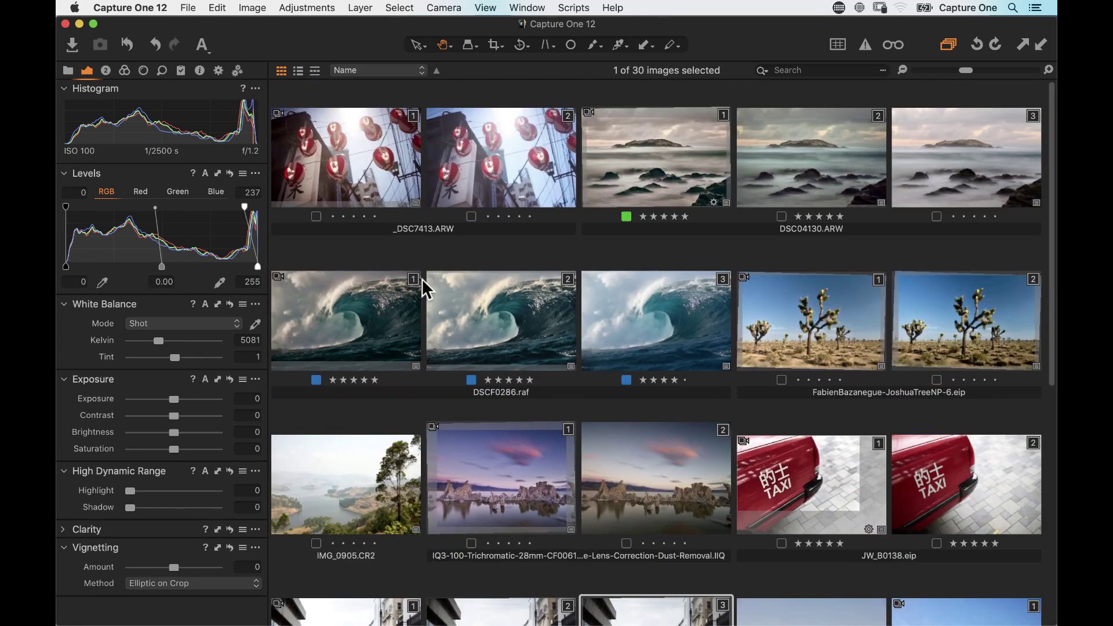
{"action": "left_click", "coordinate": [489, 147]}
{"action": "left_click", "coordinate": [385, 147]}
{"action": "double_click", "coordinate": [506, 168]}
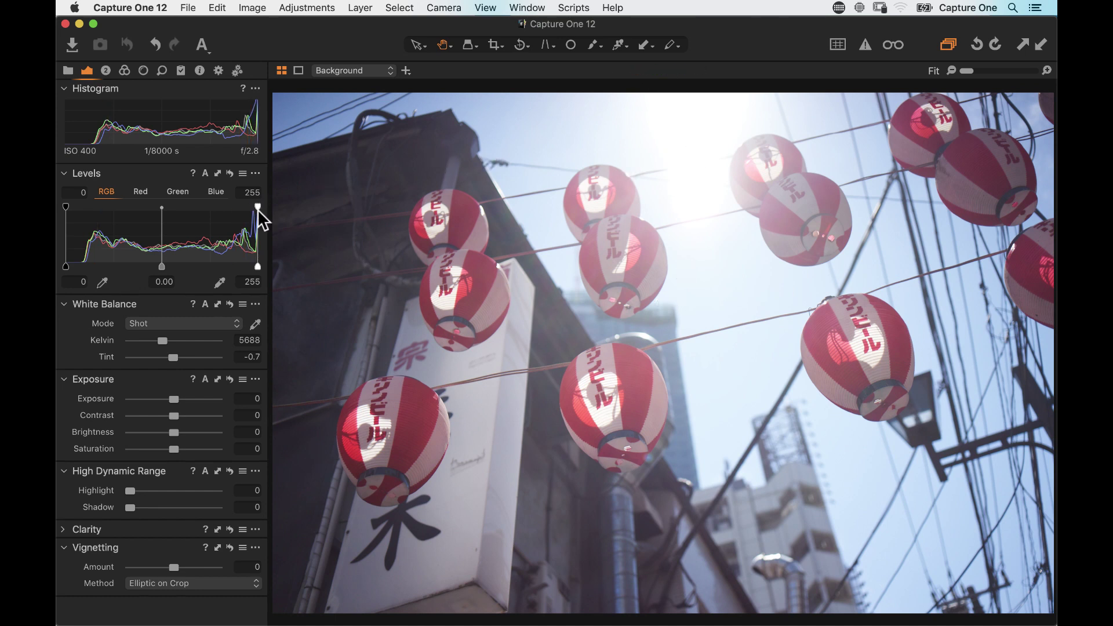
Step: Try Highlight recovery at 100 and an RGB levels highlight output of 190 on the lantern photo, resetting each to its default
{"action": "left_click_drag", "start_coordinate": [128, 490], "coordinate": [219, 489]}
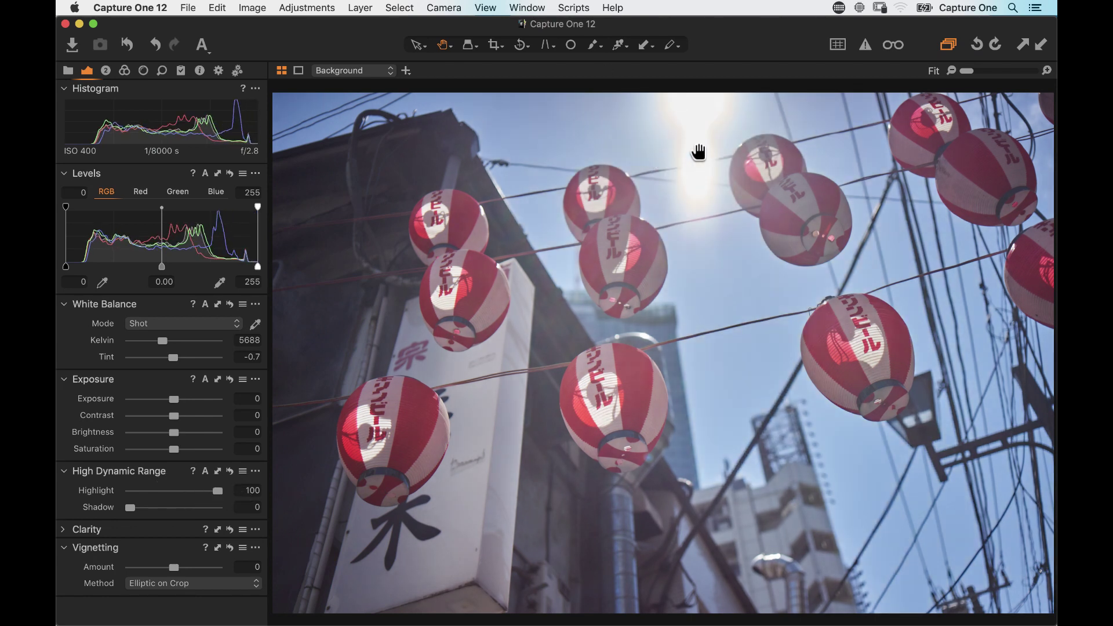
{"action": "left_click_drag", "start_coordinate": [219, 490], "coordinate": [70, 490]}
{"action": "left_click_drag", "start_coordinate": [256, 207], "coordinate": [207, 207]}
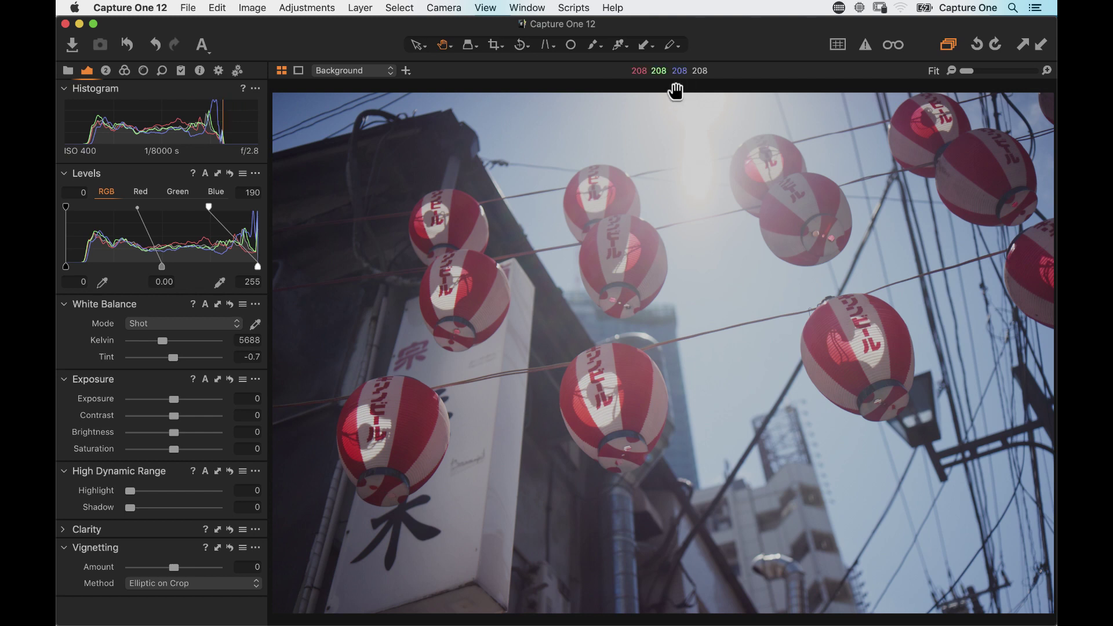
{"action": "left_click_drag", "start_coordinate": [206, 202], "coordinate": [259, 204]}
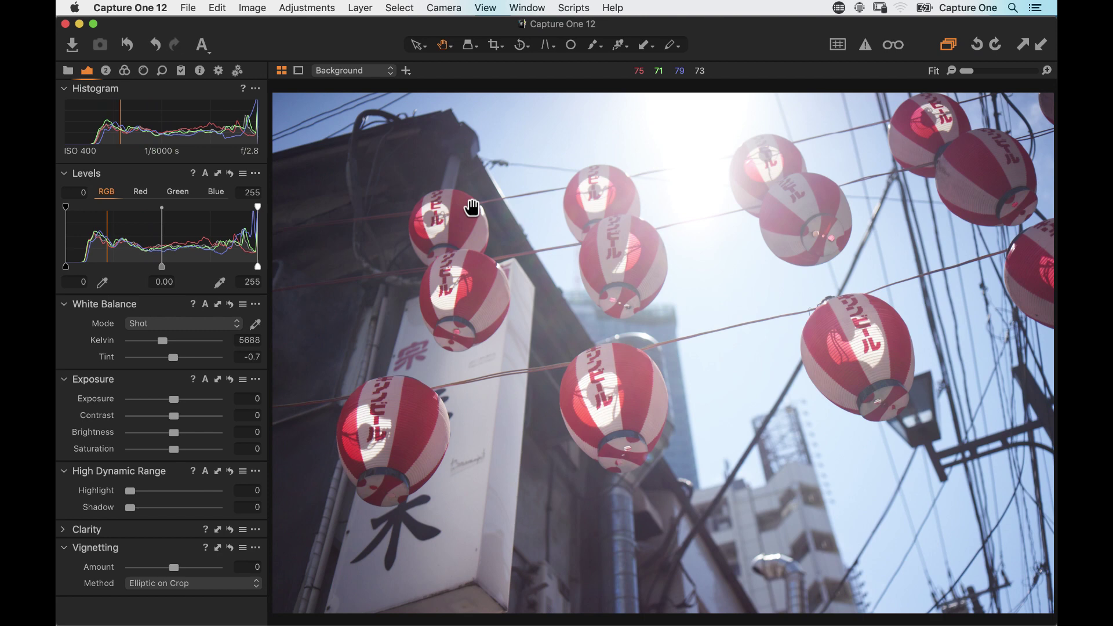
Step: Reopen the third variant of the street photo JW_D0138.CR2 from the thumbnail browser
{"action": "key", "text": "super+alt+v"}
{"action": "scroll", "coordinate": [503, 308], "scroll_direction": "down", "scroll_amount": 6}
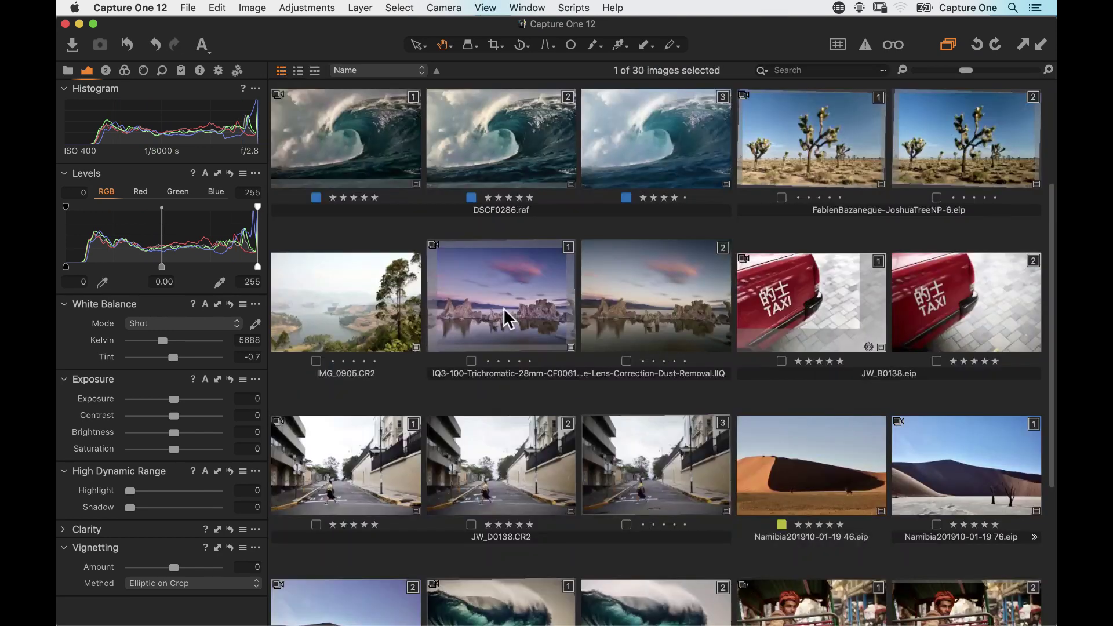
{"action": "left_click", "coordinate": [643, 302]}
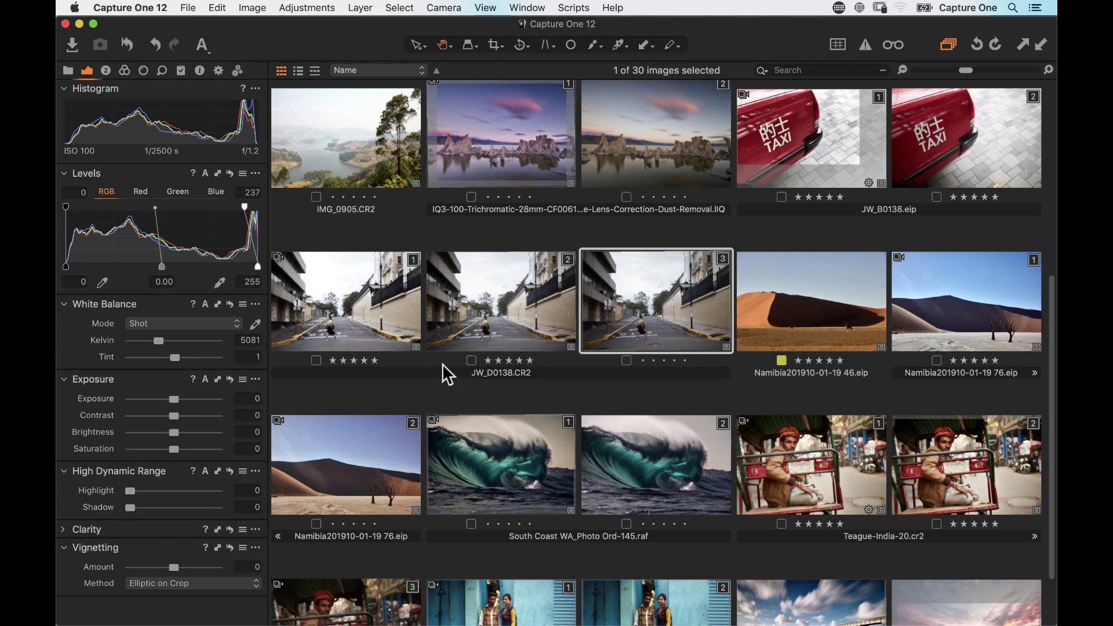
{"action": "double_click", "coordinate": [611, 318]}
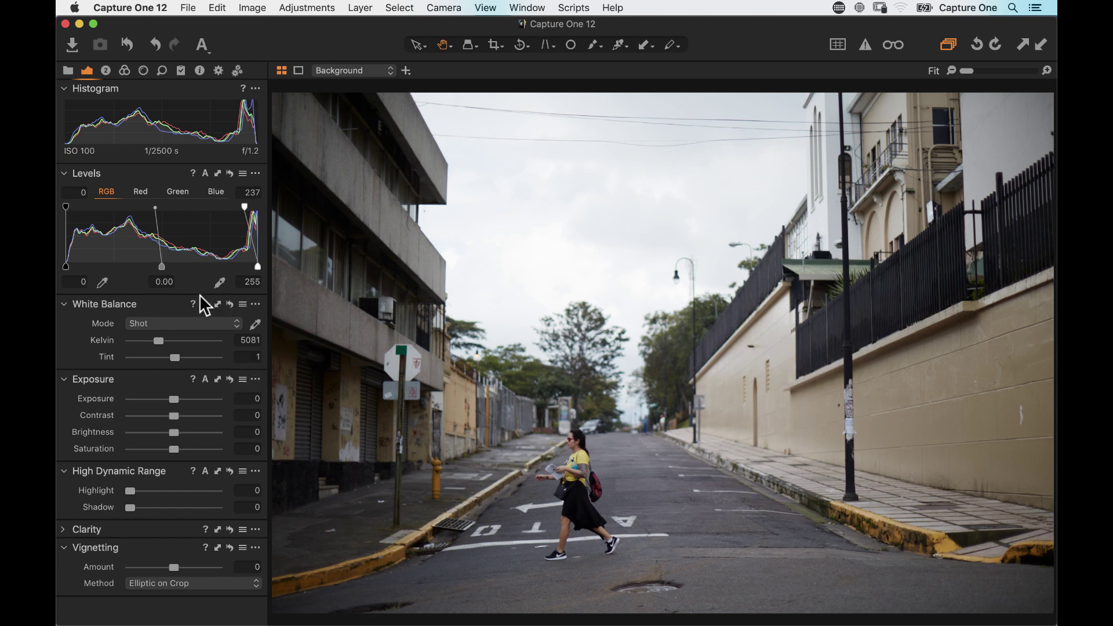
Step: Set the street photo's RGB levels highlight output to 244 and the High Dynamic Range Shadow to 11
{"action": "left_click_drag", "start_coordinate": [246, 204], "coordinate": [250, 207]}
{"action": "left_click_drag", "start_coordinate": [133, 508], "coordinate": [144, 513]}
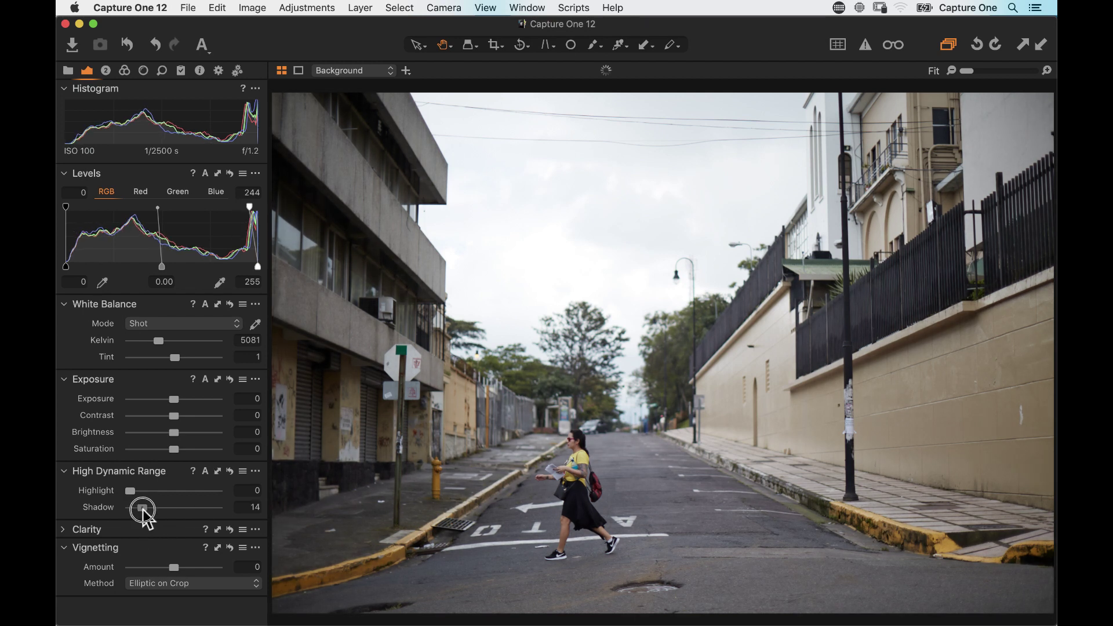
Step: Set Clarity to 41 with the Natural method and the vignetting amount to -0.53
{"action": "left_click", "coordinate": [82, 529]}
{"action": "left_click_drag", "start_coordinate": [178, 526], "coordinate": [194, 527]}
{"action": "left_click_drag", "start_coordinate": [174, 584], "coordinate": [168, 585]}
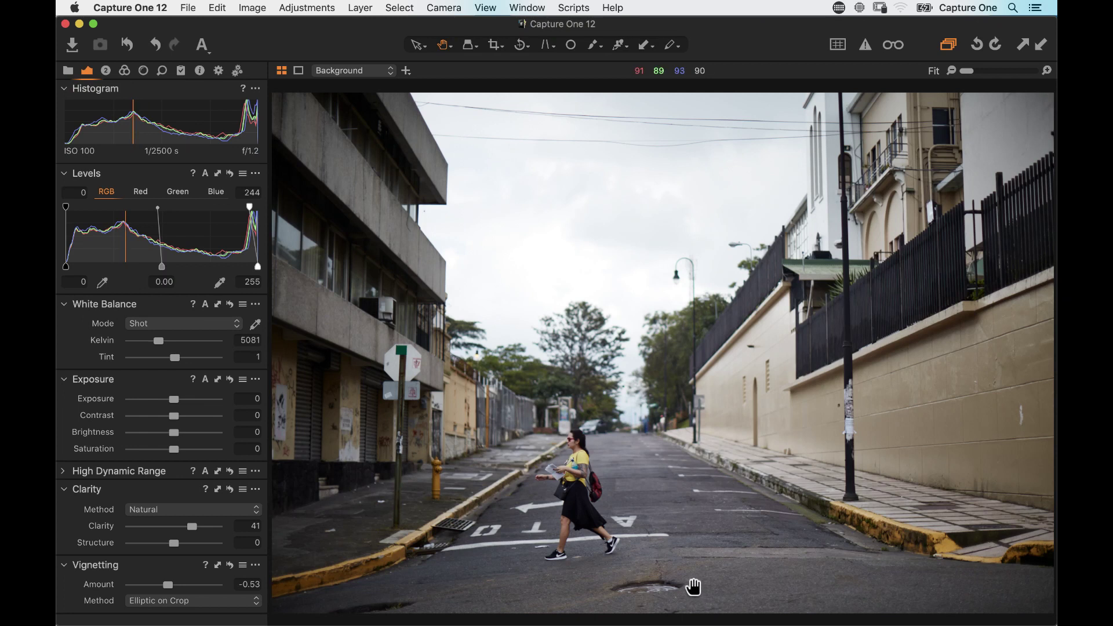
Step: Add a heal layer, brush out the manhole cover and the dark road patch at the photo's lower edge, and check the painted mask
{"action": "left_click", "coordinate": [106, 71]}
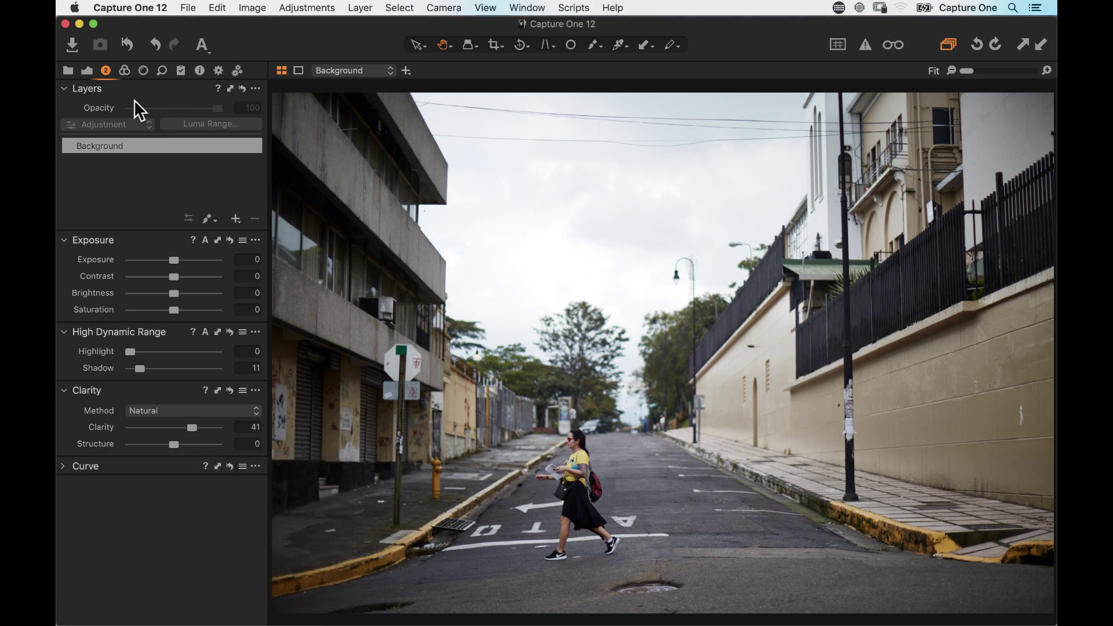
{"action": "left_click", "coordinate": [235, 219]}
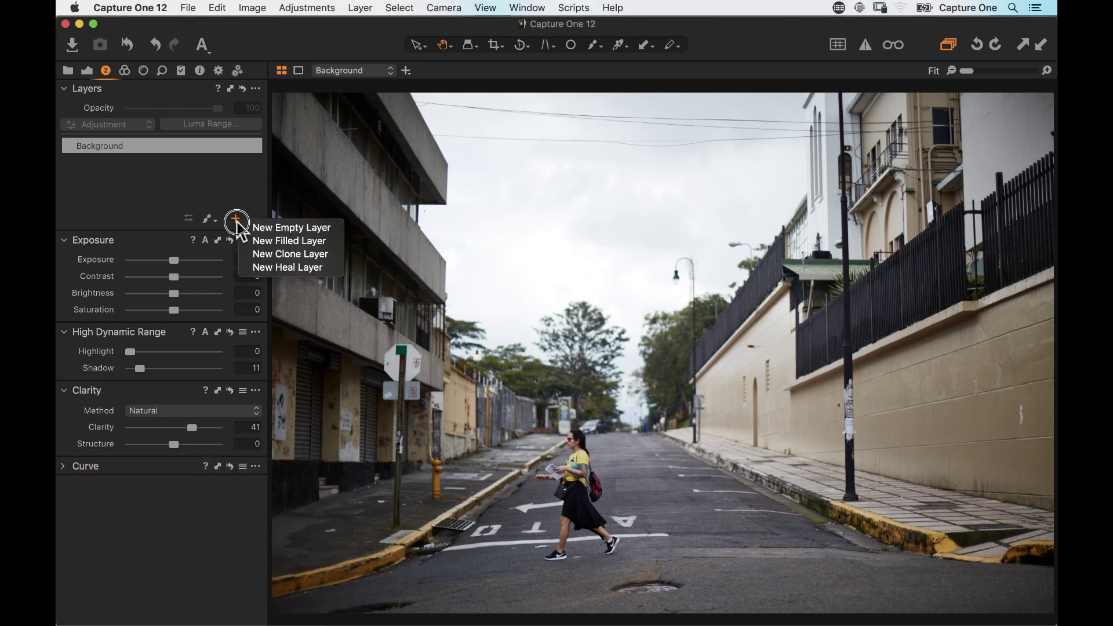
{"action": "left_click", "coordinate": [250, 267]}
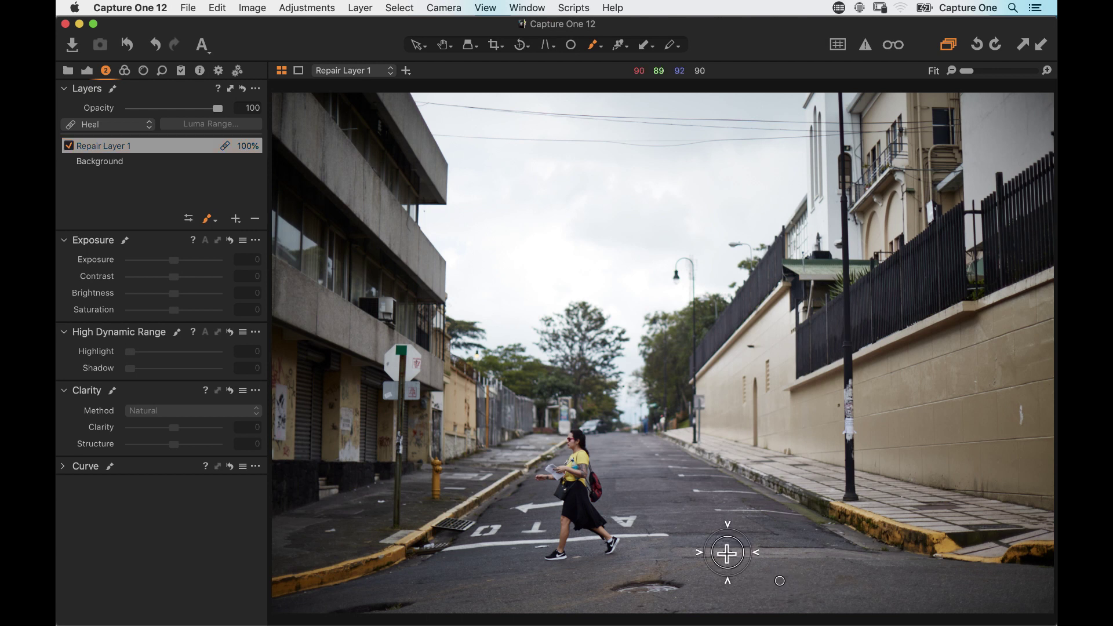
{"action": "mouse_move", "coordinate": [725, 551]}
{"action": "left_mouse_down"}
{"action": "mouse_move", "coordinate": [694, 558]}
{"action": "mouse_move", "coordinate": [673, 584]}
{"action": "mouse_move", "coordinate": [617, 582]}
{"action": "left_mouse_up"}
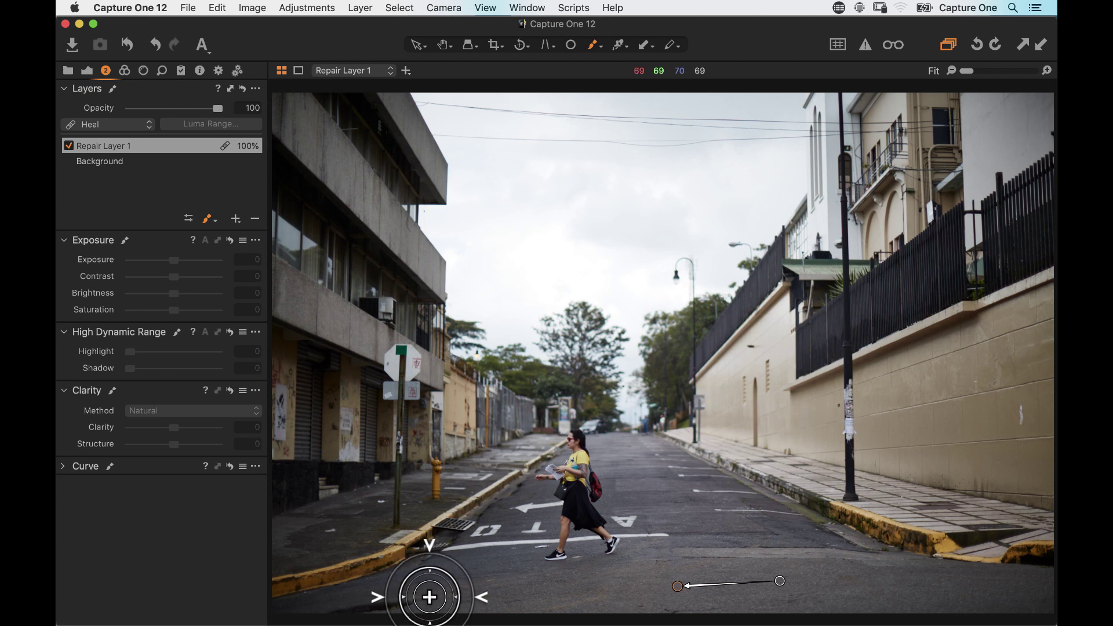
{"action": "left_click_drag", "start_coordinate": [409, 600], "coordinate": [325, 606]}
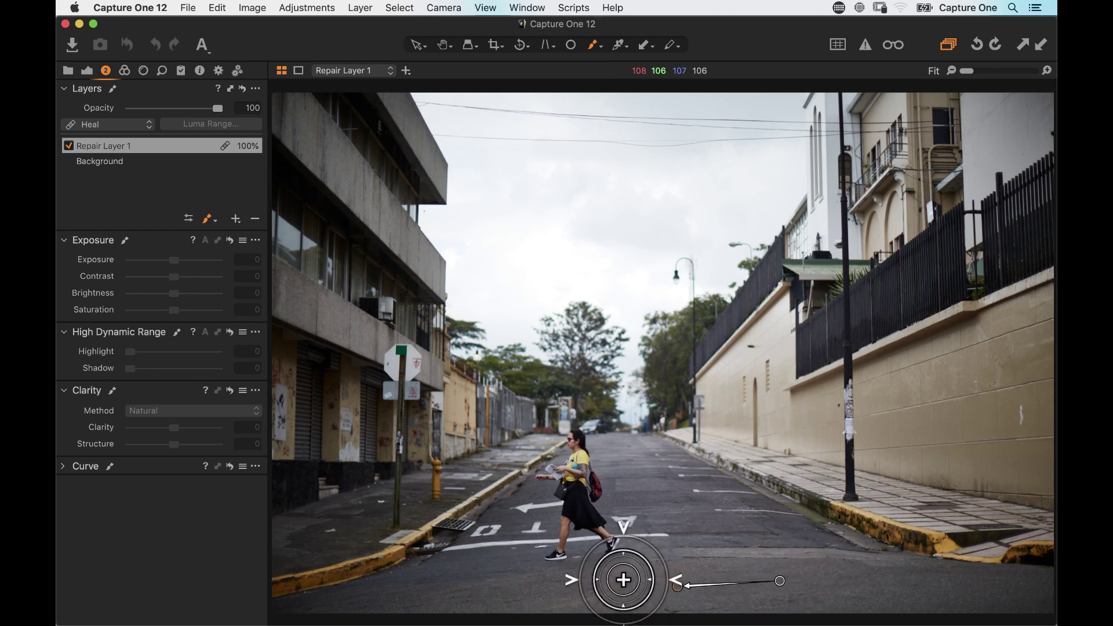
{"action": "key", "text": "m"}
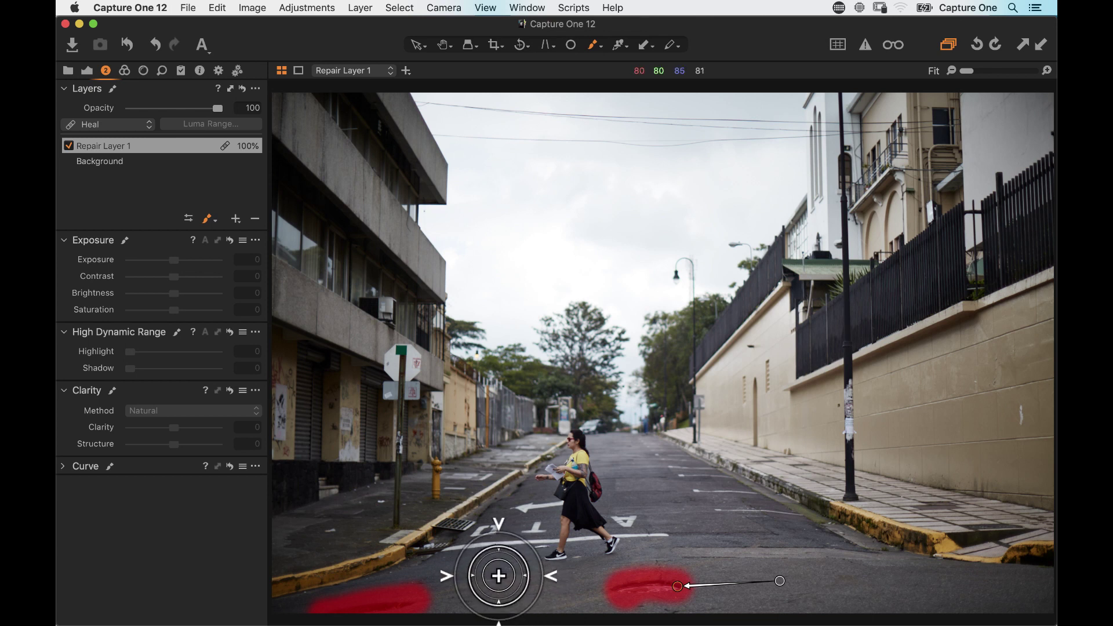
{"action": "key", "text": "m"}
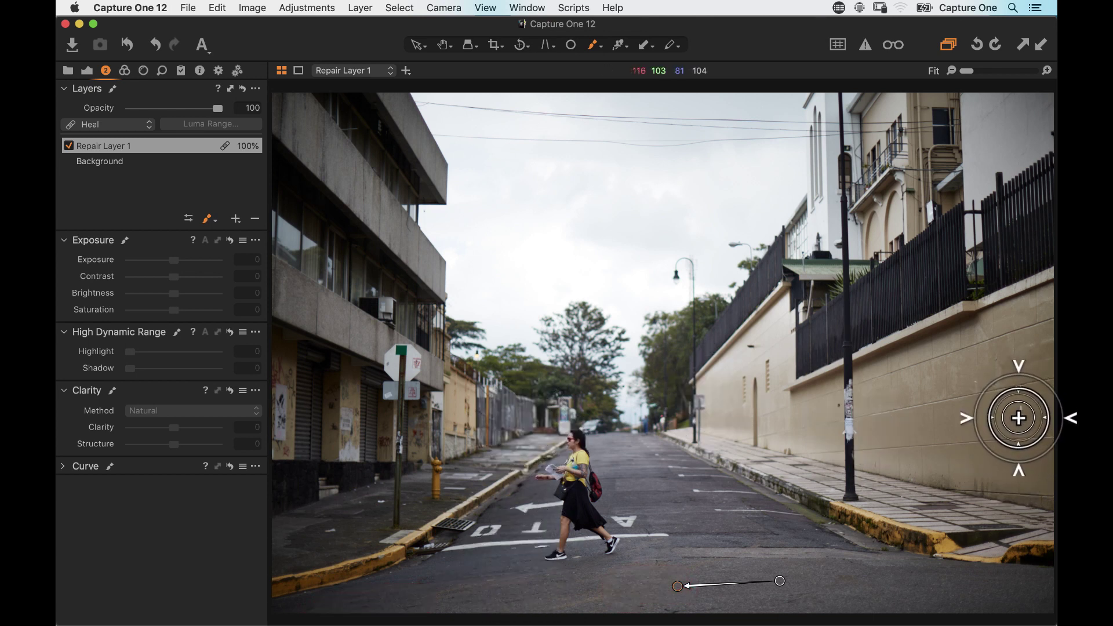
Step: Add a second heal layer and remove the white mark on the beige wall using a nearby wall area as source
{"action": "left_click", "coordinate": [236, 218]}
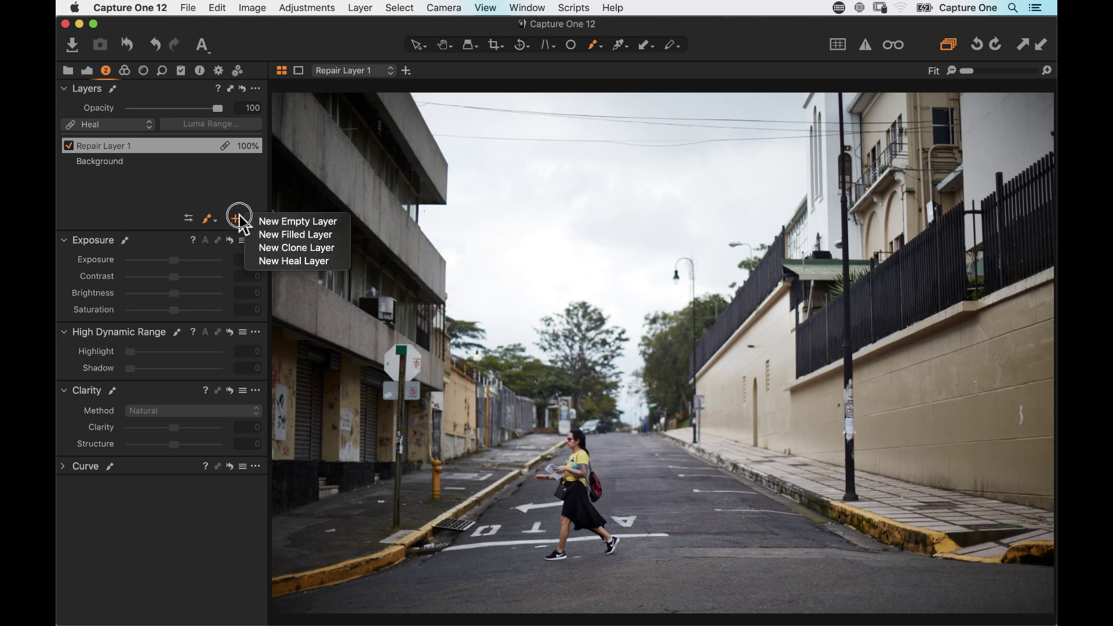
{"action": "left_click", "coordinate": [250, 260]}
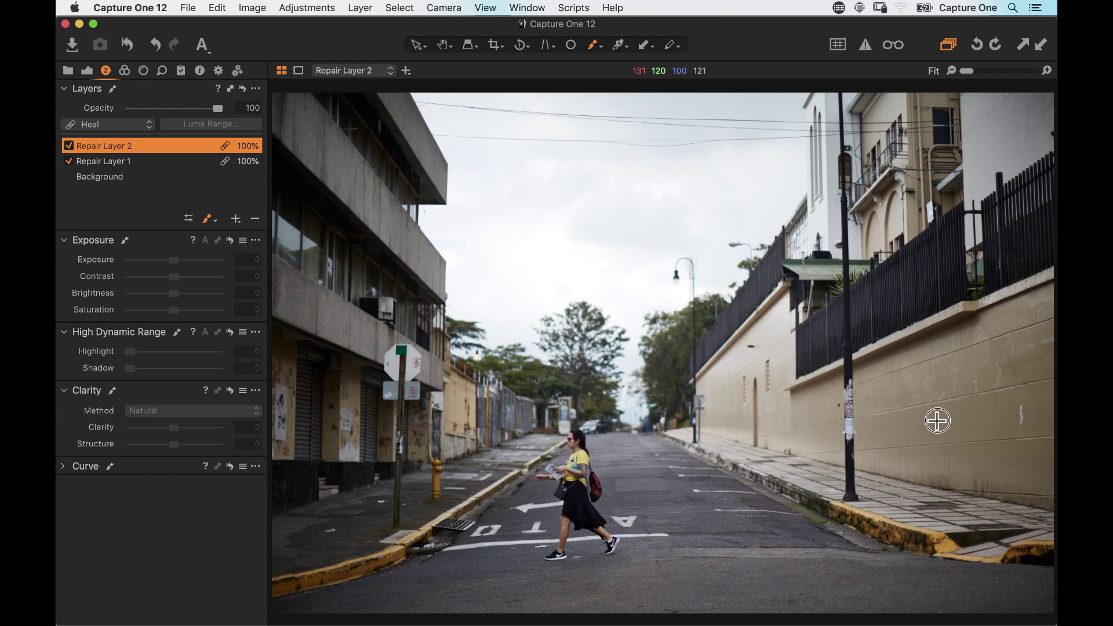
{"action": "left_click", "coordinate": [1020, 409], "text": "alt"}
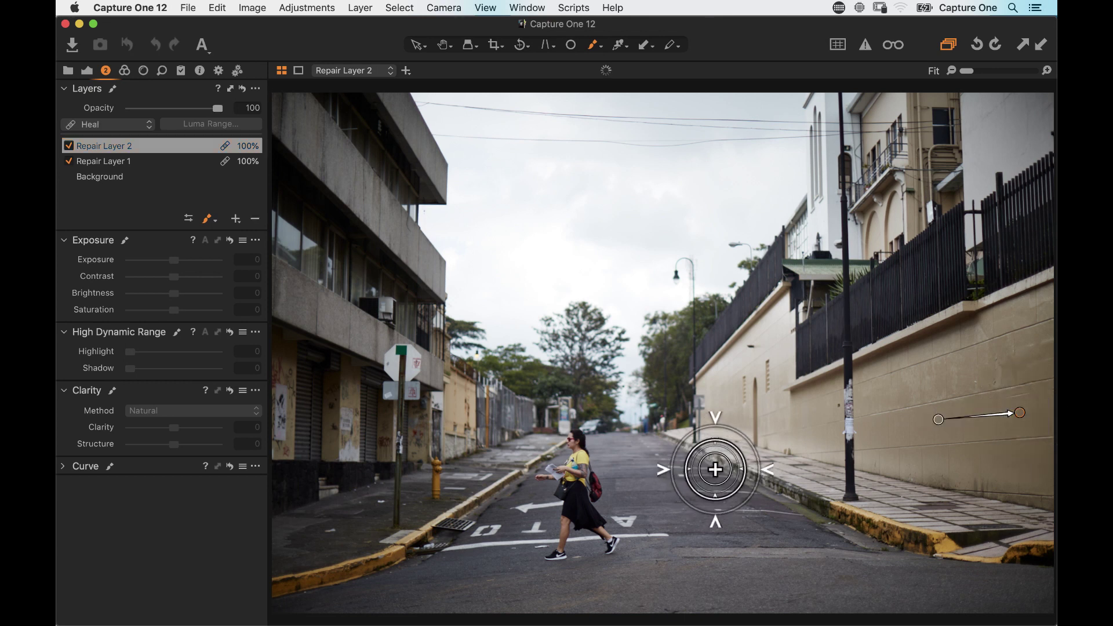
{"action": "key", "text": "h"}
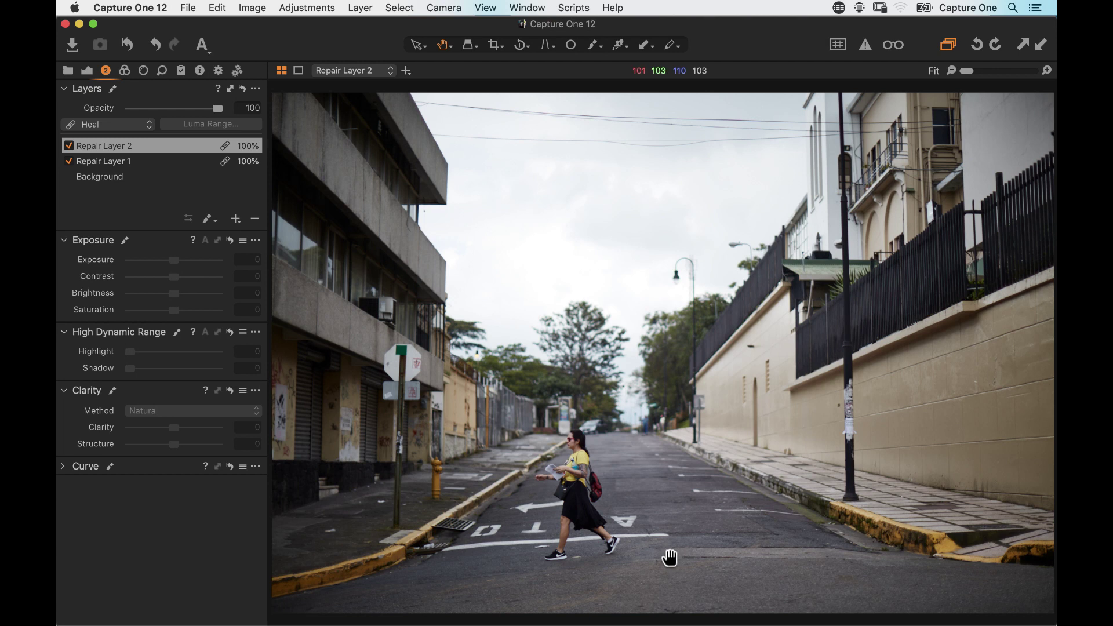
Step: Select the Background layer and set the Clarity tool's Structure to 11
{"action": "left_click", "coordinate": [120, 177]}
{"action": "left_click", "coordinate": [87, 70]}
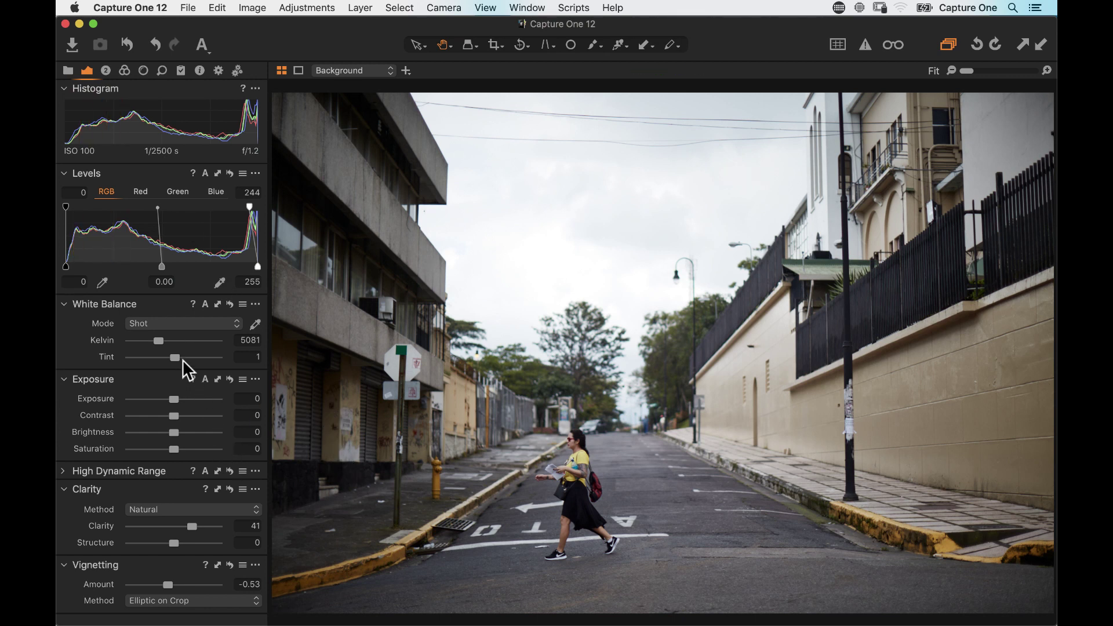
{"action": "left_click_drag", "start_coordinate": [172, 542], "coordinate": [179, 542]}
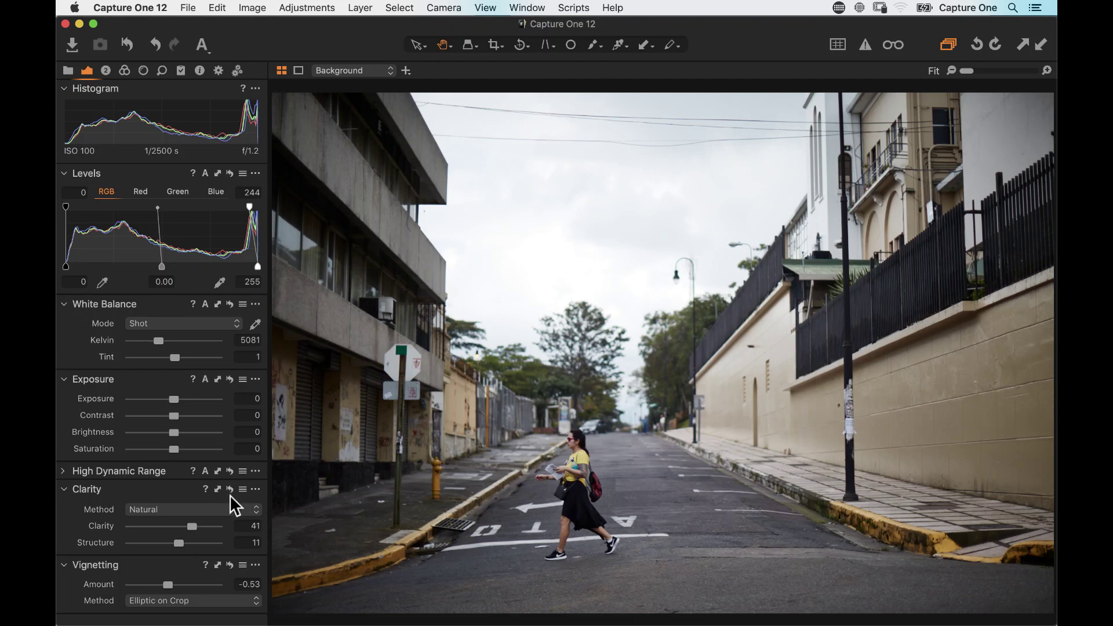
Step: Temporarily preview the photo without the Clarity tool's changes, without any adjustments, and without the Clarity value alone
{"action": "mouse_move", "coordinate": [191, 490]}
{"action": "left_mouse_down"}
{"action": "mouse_move", "coordinate": [207, 492]}
{"action": "mouse_move", "coordinate": [196, 489]}
{"action": "left_mouse_up"}
{"action": "left_click", "coordinate": [230, 490]}
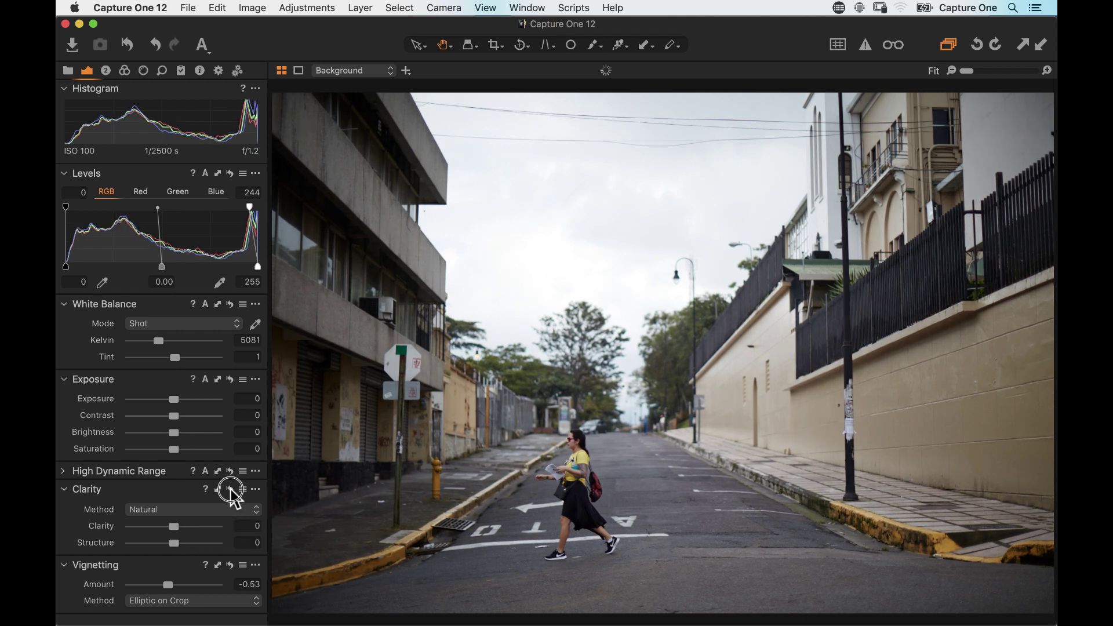
{"action": "left_click", "coordinate": [125, 45]}
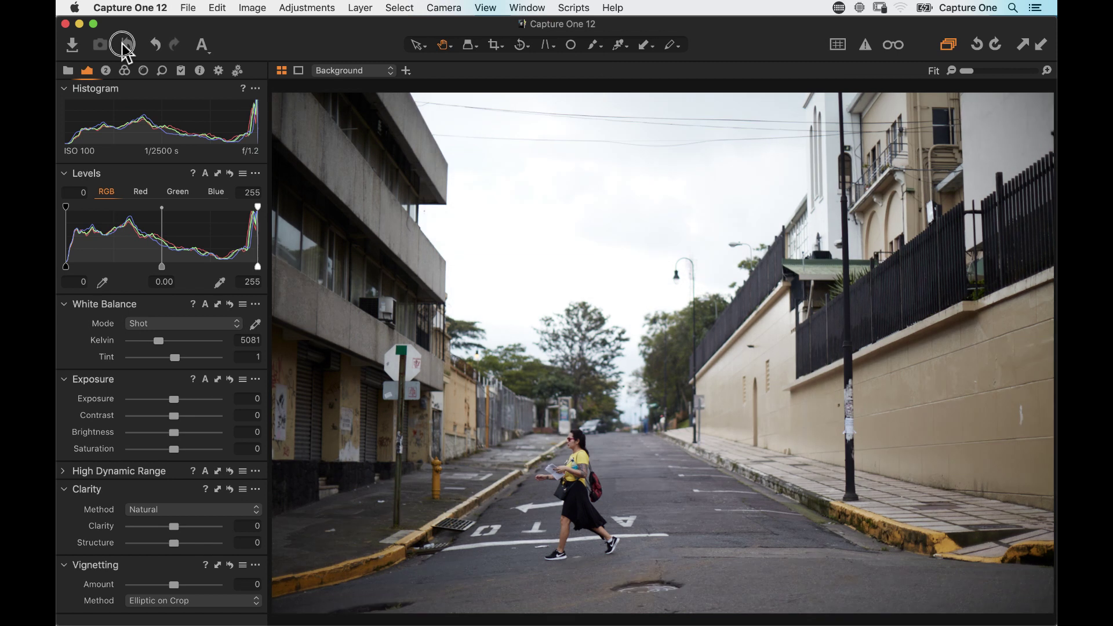
{"action": "left_click", "coordinate": [231, 489]}
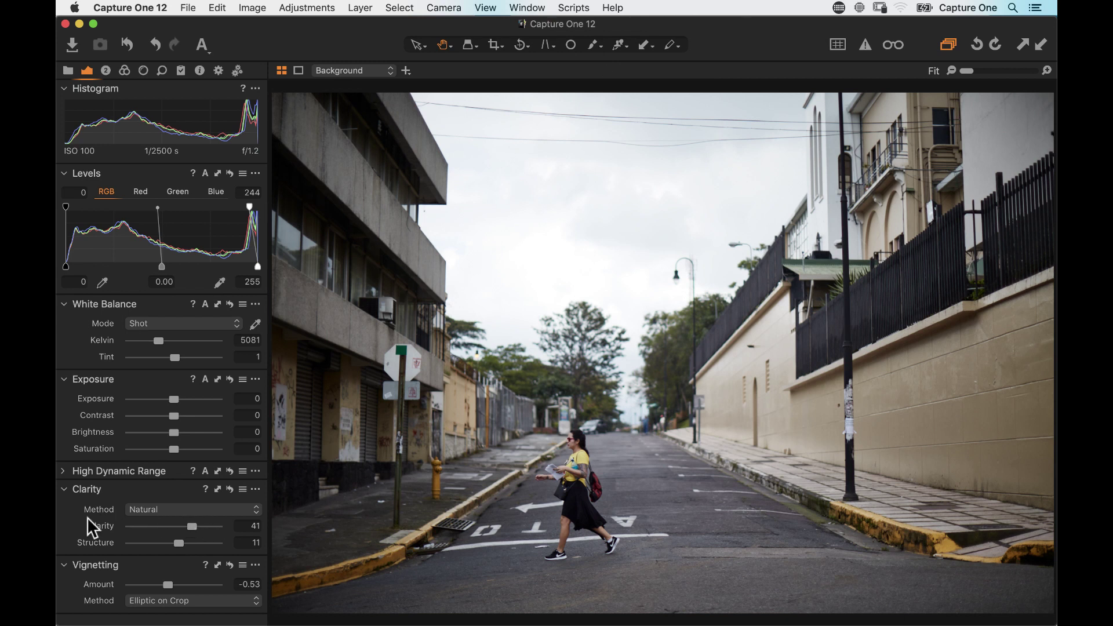
{"action": "double_click", "coordinate": [98, 527]}
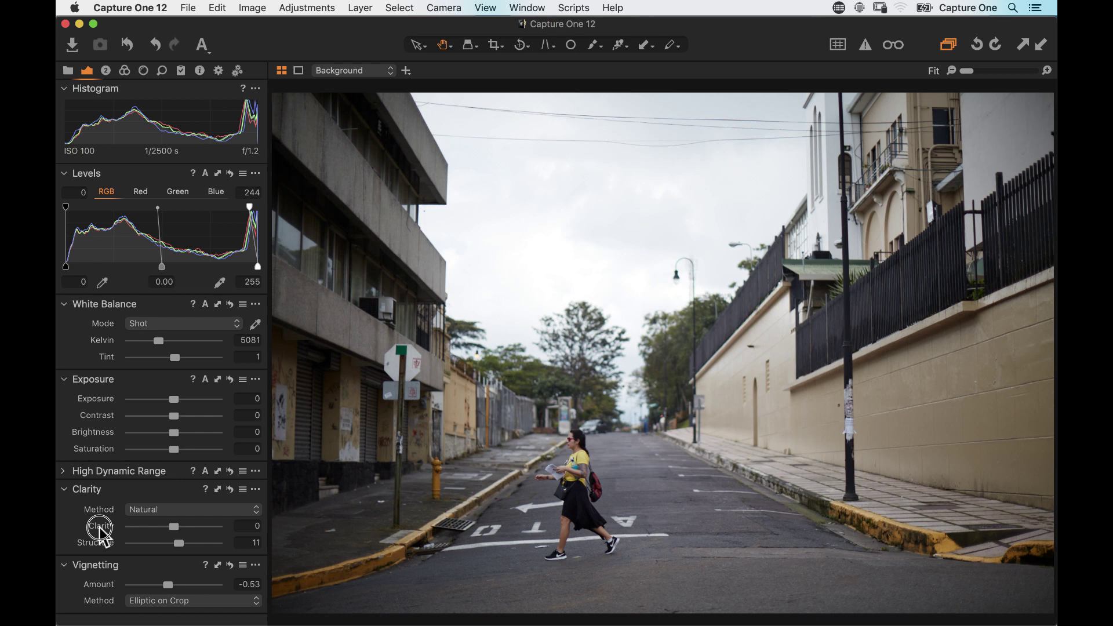
{"action": "left_click", "coordinate": [102, 528]}
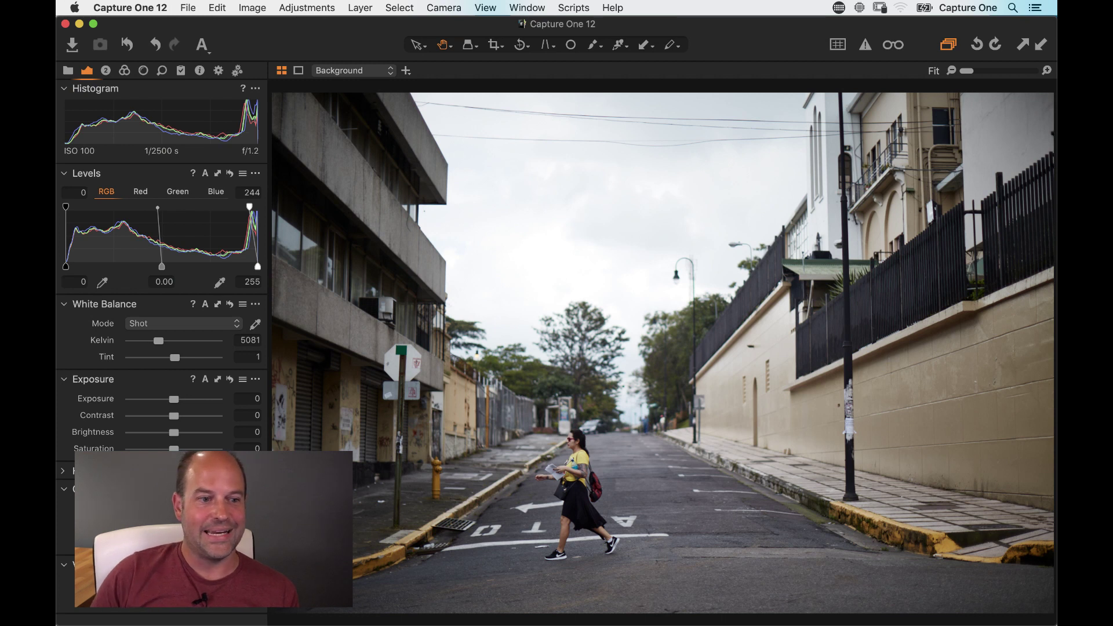
{"action": "left_click", "coordinate": [371, 8]}
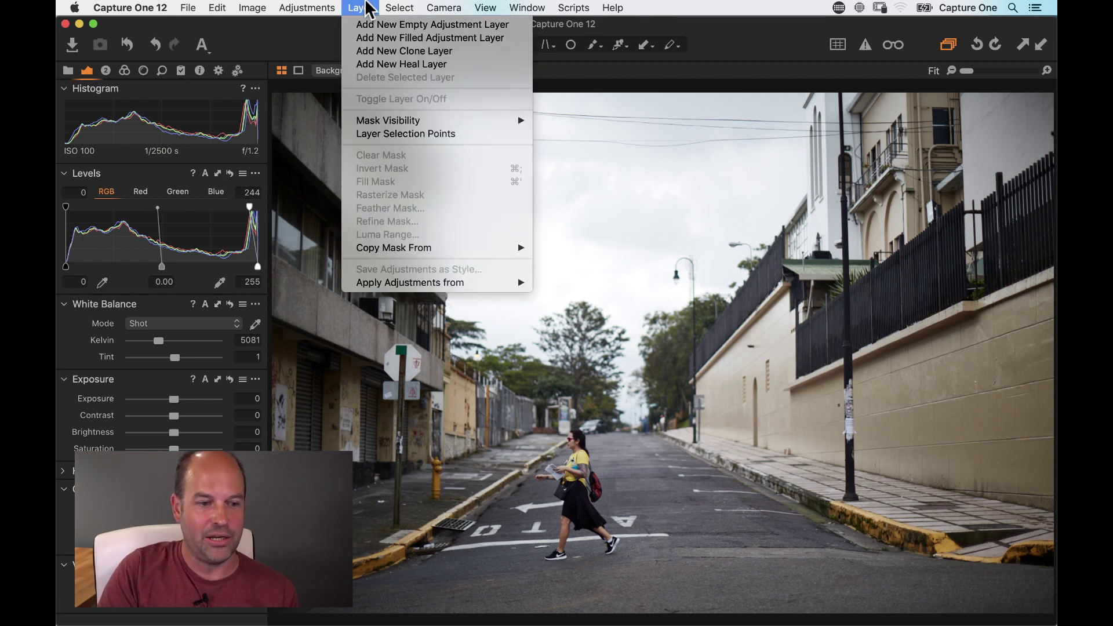
{"action": "left_click", "coordinate": [366, 6]}
{"action": "left_click", "coordinate": [492, 11]}
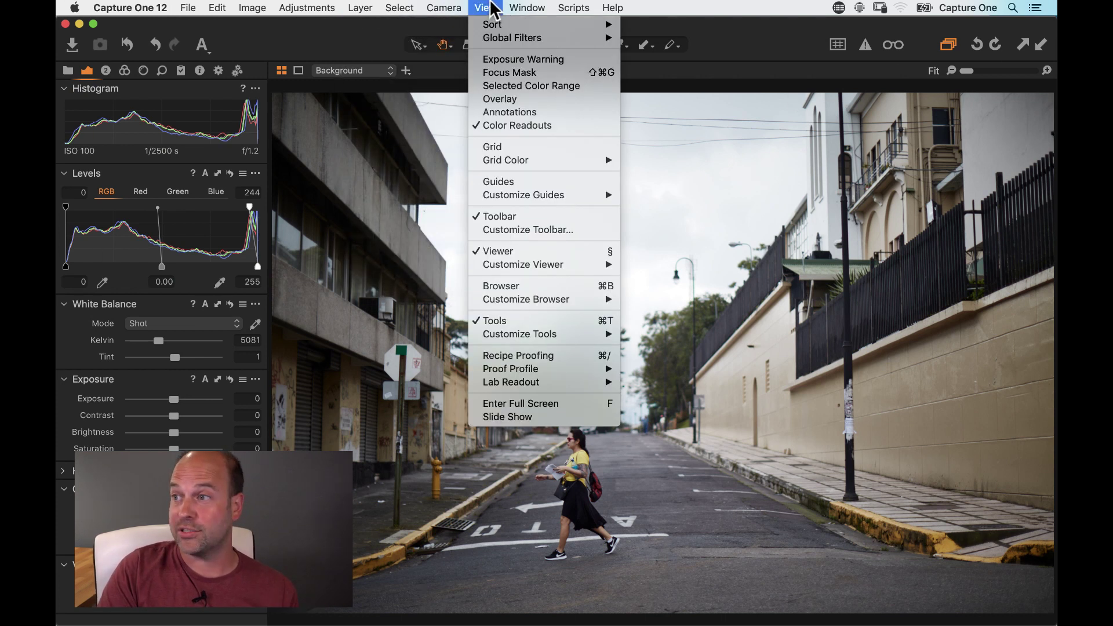
{"action": "left_click", "coordinate": [493, 9]}
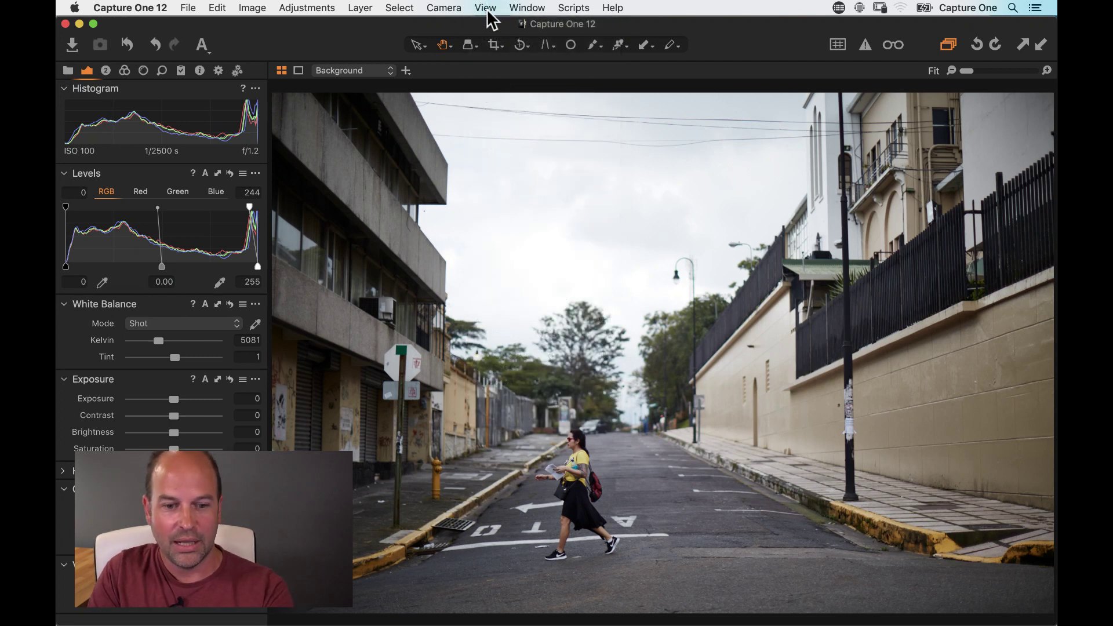
Step: Show the thumbnail browser beside the viewer and review the commands available for the third variant of JW_D0138.CR2
{"action": "key", "text": "super+shift+b"}
{"action": "scroll", "coordinate": [971, 367], "scroll_direction": "down", "scroll_amount": 5}
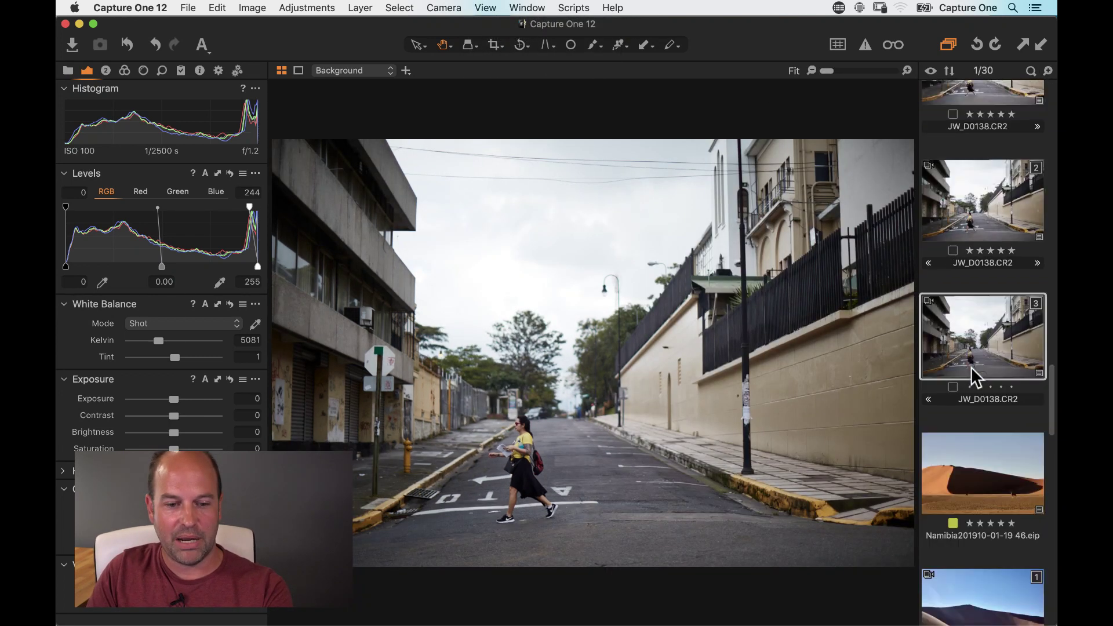
{"action": "right_click", "coordinate": [976, 277]}
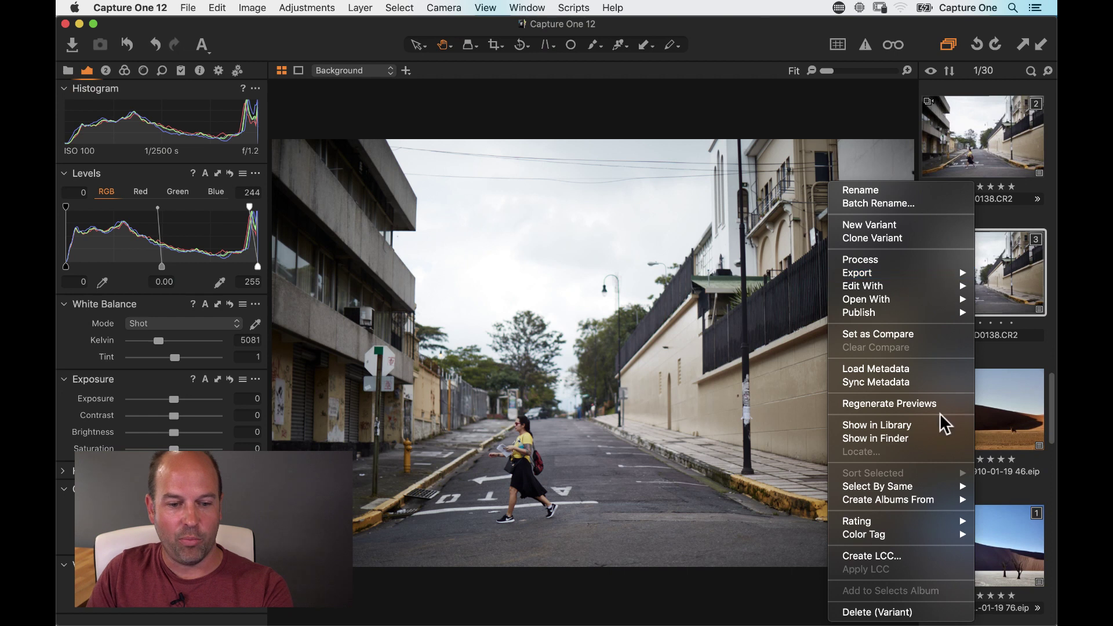
{"action": "mouse_move", "coordinate": [948, 501]}
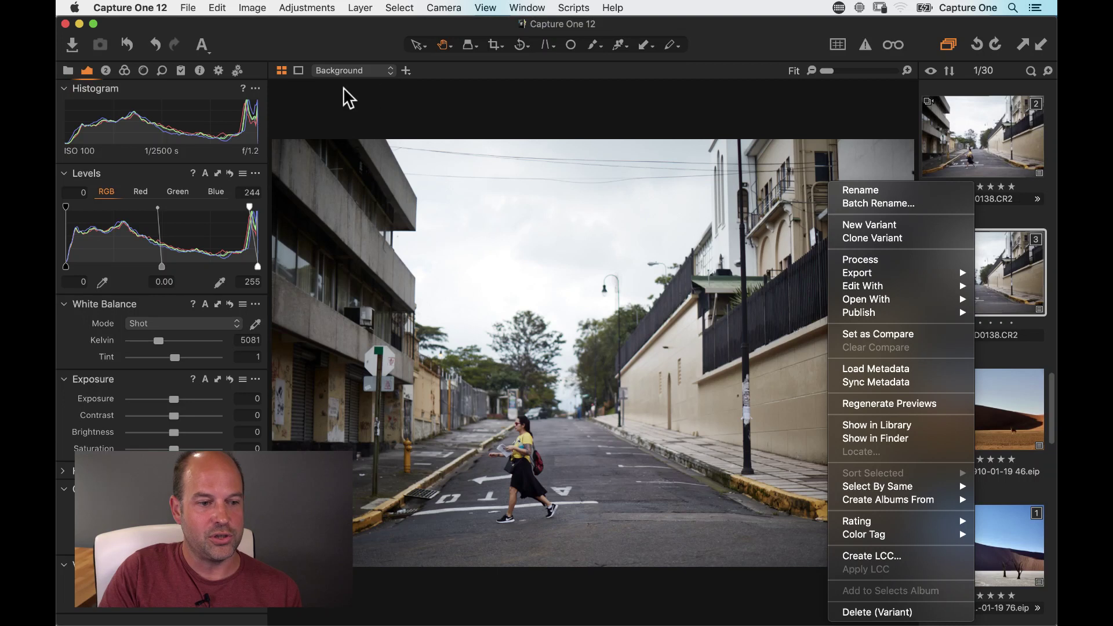
{"action": "left_click", "coordinate": [370, 39]}
{"action": "left_click", "coordinate": [250, 8]}
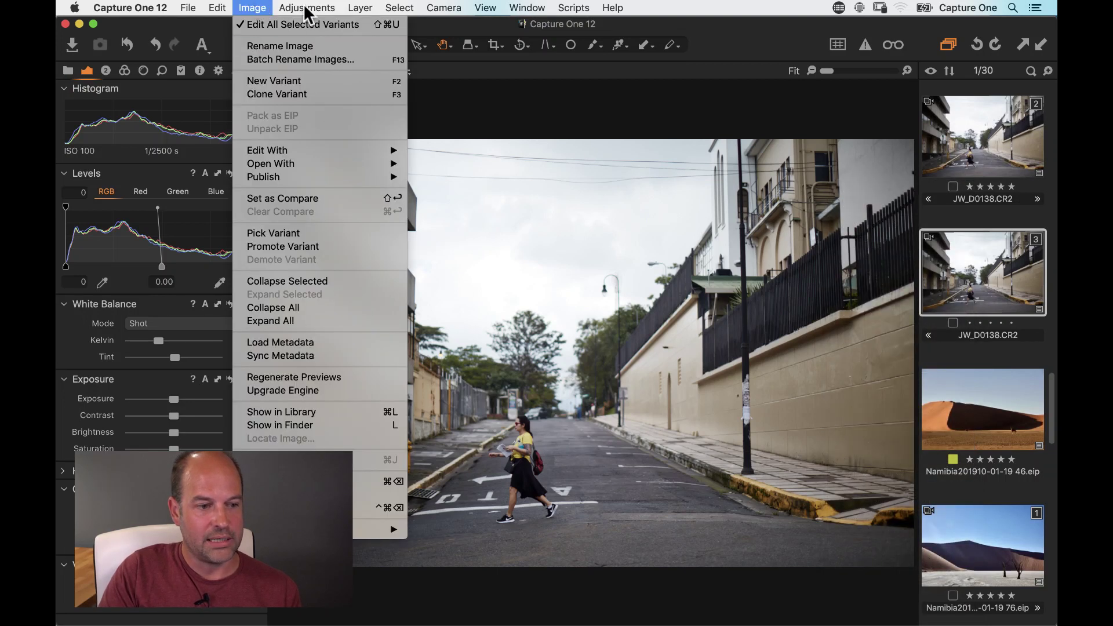
{"action": "mouse_move", "coordinate": [307, 7]}
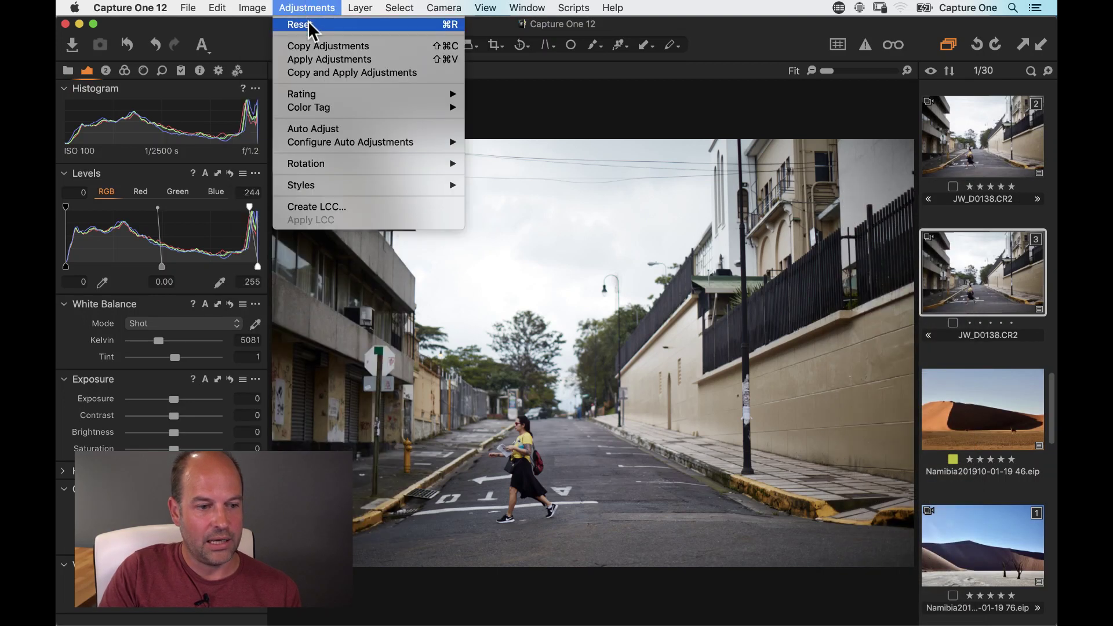
{"action": "left_click", "coordinate": [407, 59]}
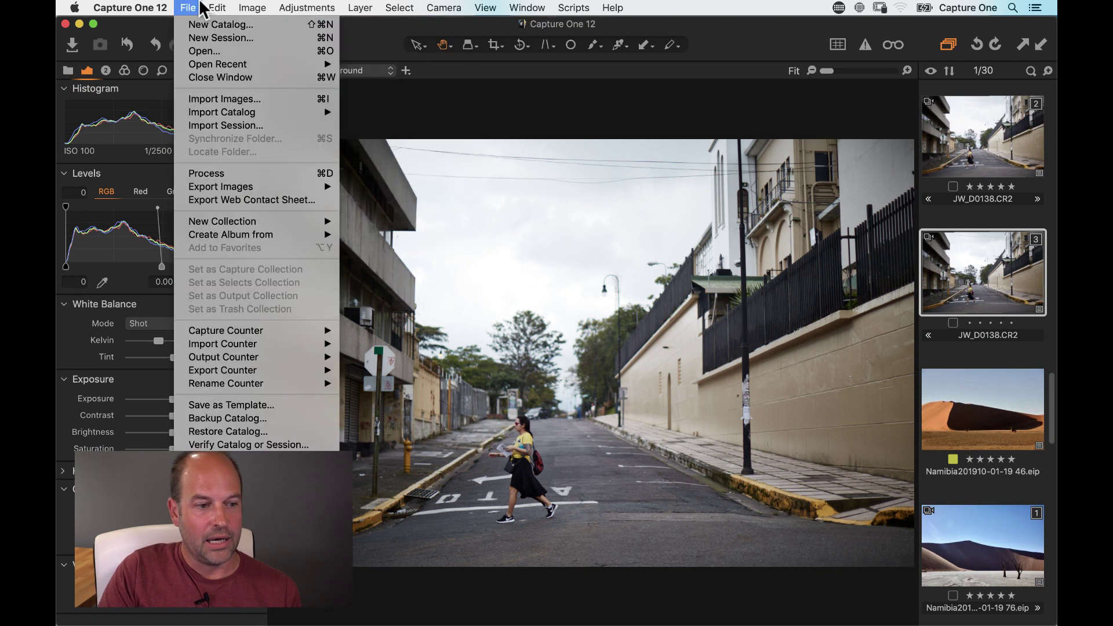
{"action": "left_click", "coordinate": [188, 8]}
{"action": "mouse_move", "coordinate": [221, 8]}
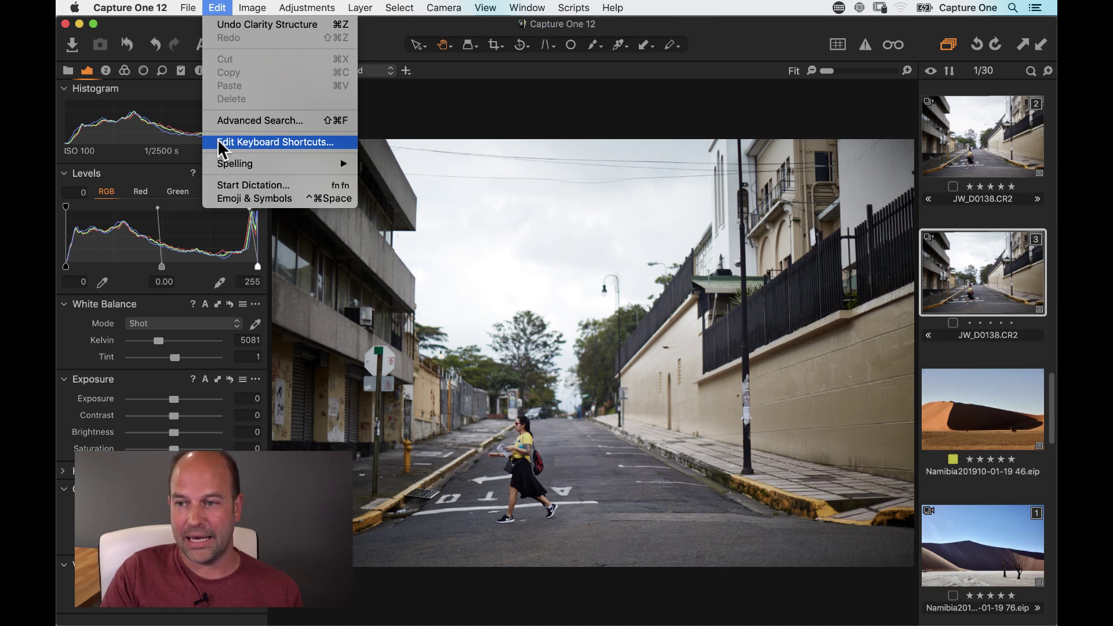
{"action": "left_click", "coordinate": [521, 113]}
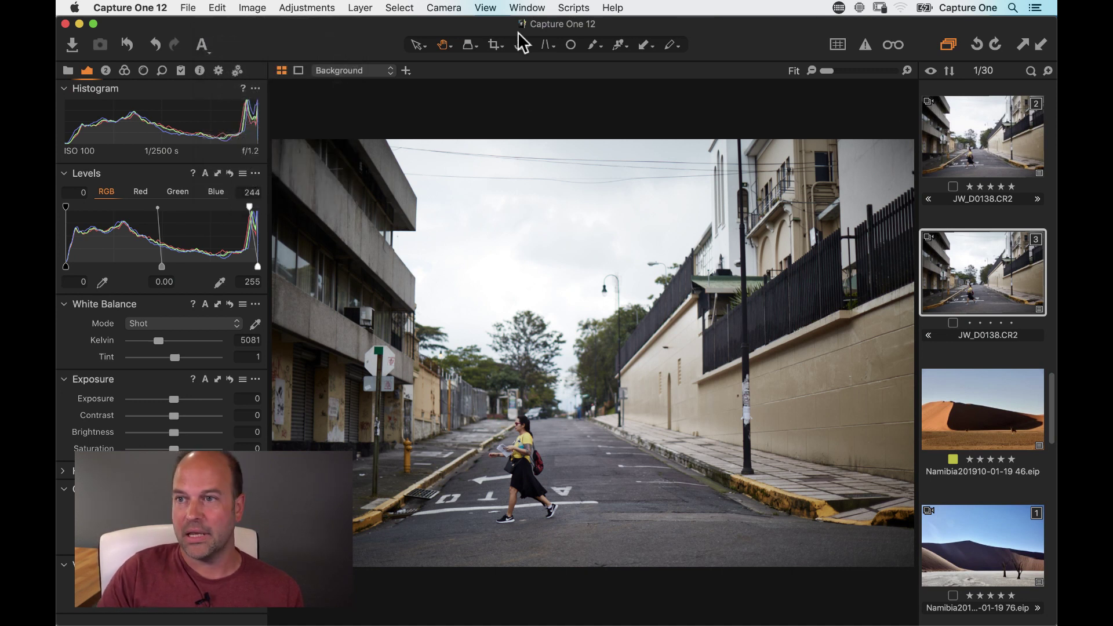
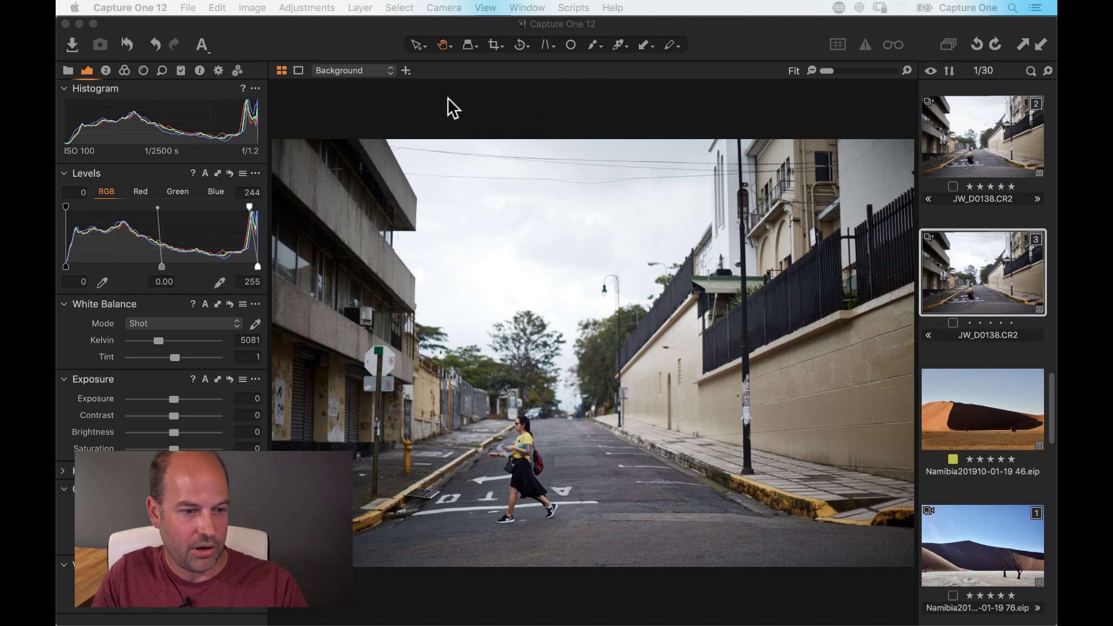
Step: Hide the viewer to show the images as a full thumbnail grid and look through the collection
{"action": "left_click", "coordinate": [467, 106]}
{"action": "key", "text": "super+alt+v"}
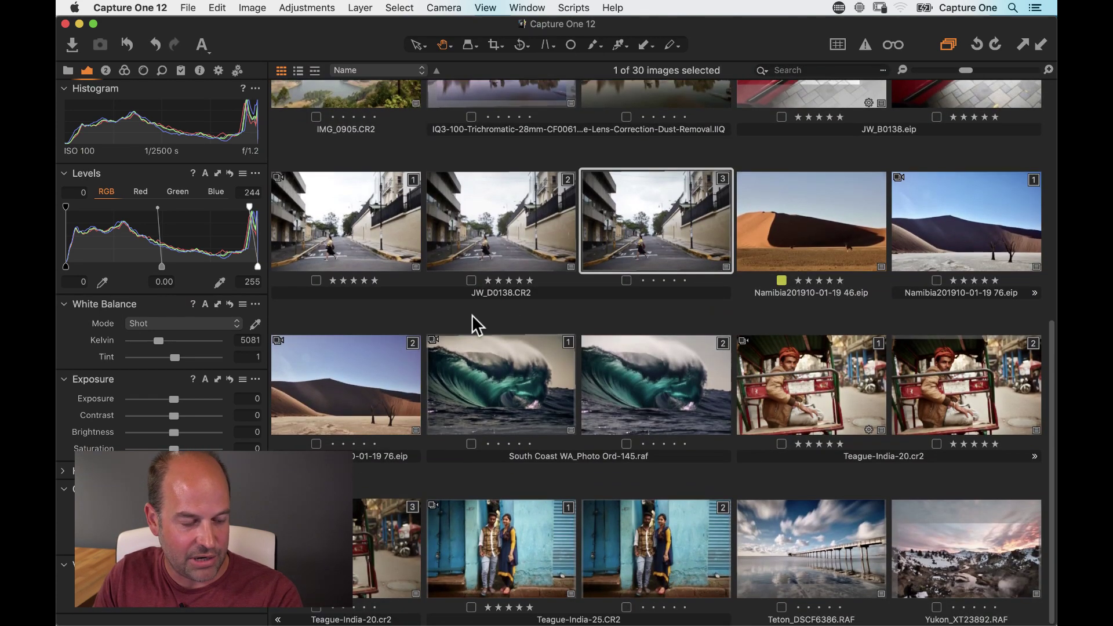
{"action": "scroll", "coordinate": [472, 315], "scroll_direction": "up", "scroll_amount": 5}
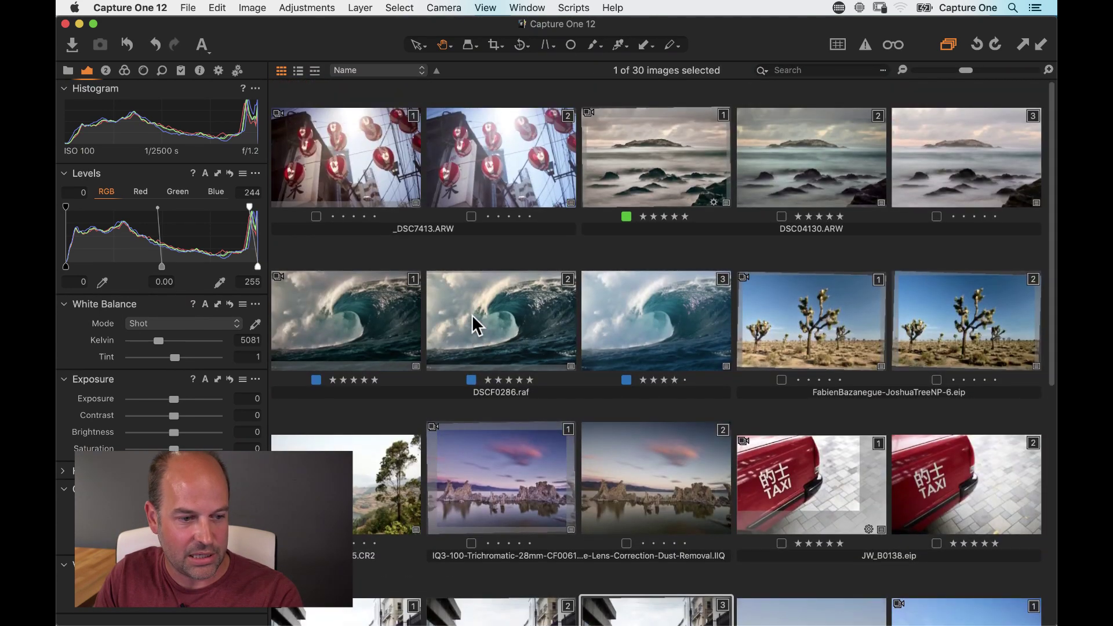
{"action": "scroll", "coordinate": [471, 314], "scroll_direction": "down", "scroll_amount": 5}
{"action": "scroll", "coordinate": [472, 314], "scroll_direction": "up", "scroll_amount": 3}
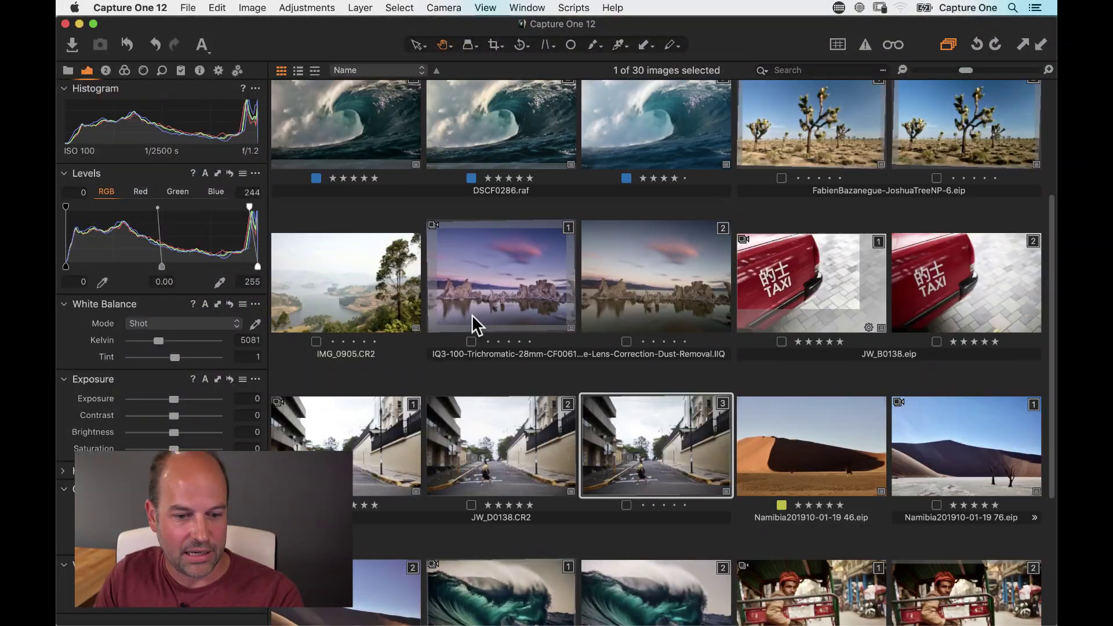
Step: Open the second variant of JW_B0138.eip in the viewer, without the thumbnail browser beside it
{"action": "scroll", "coordinate": [472, 315], "scroll_direction": "up", "scroll_amount": 1}
{"action": "left_click", "coordinate": [959, 340]}
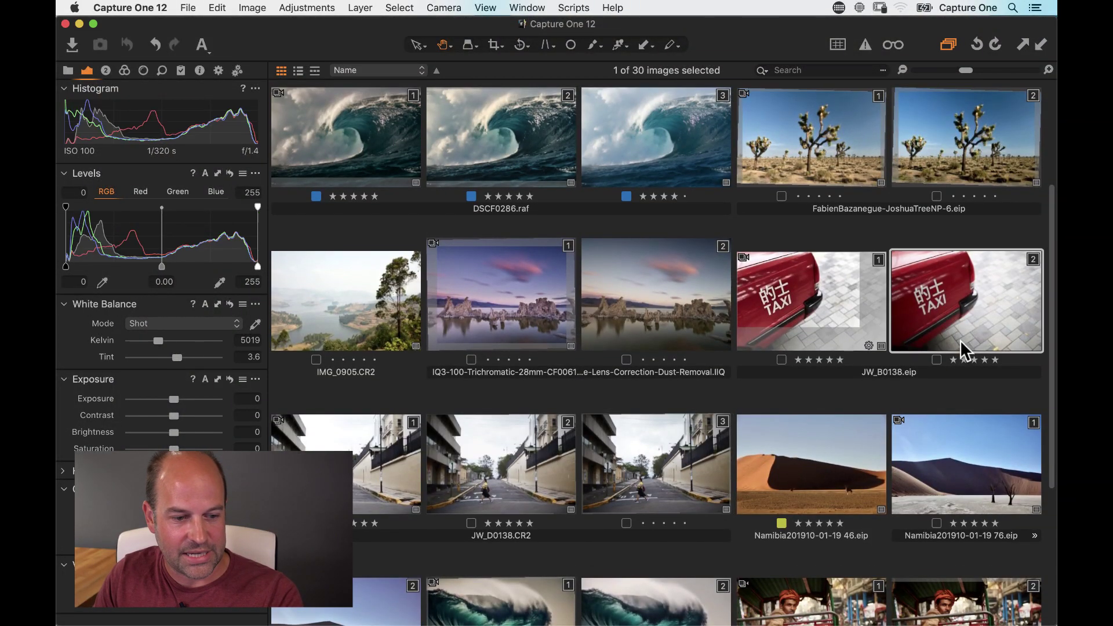
{"action": "double_click", "coordinate": [960, 340]}
{"action": "key", "text": "super+b"}
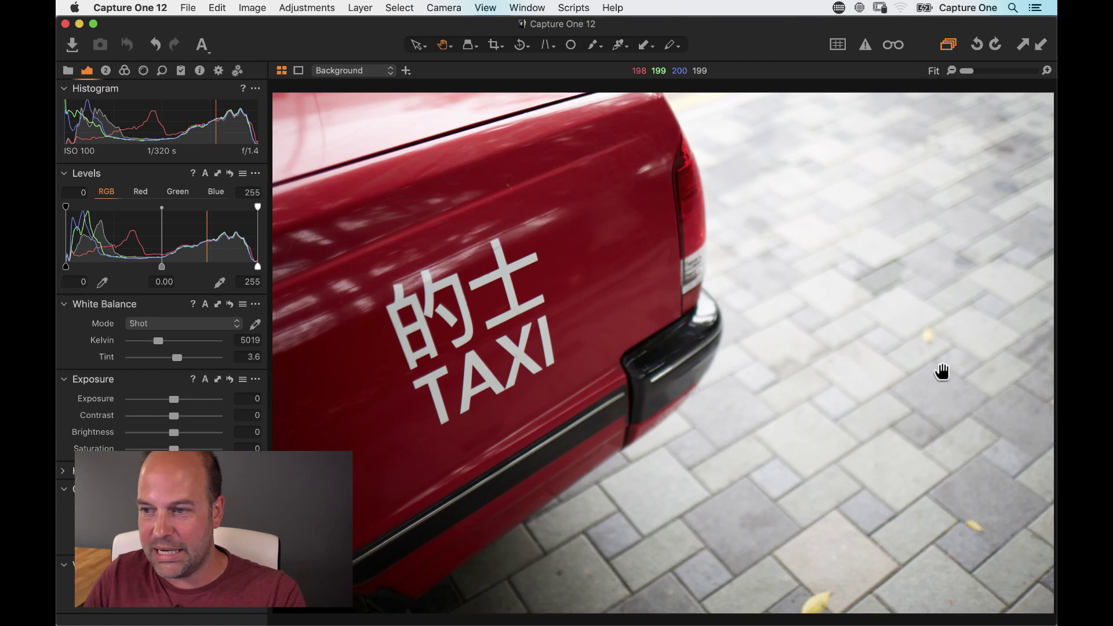
Step: Crop the taxi photo's lower and outer paving edges to about 17.5 x 11.3 in and set the Background brightness to 10
{"action": "left_click", "coordinate": [501, 44]}
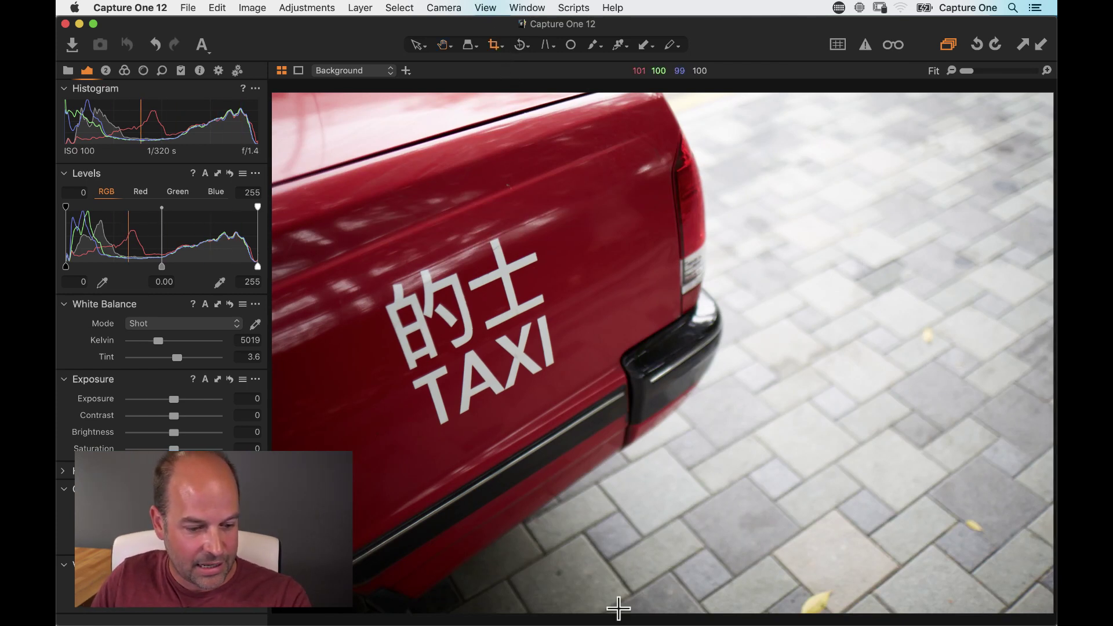
{"action": "left_click_drag", "start_coordinate": [618, 612], "coordinate": [629, 551]}
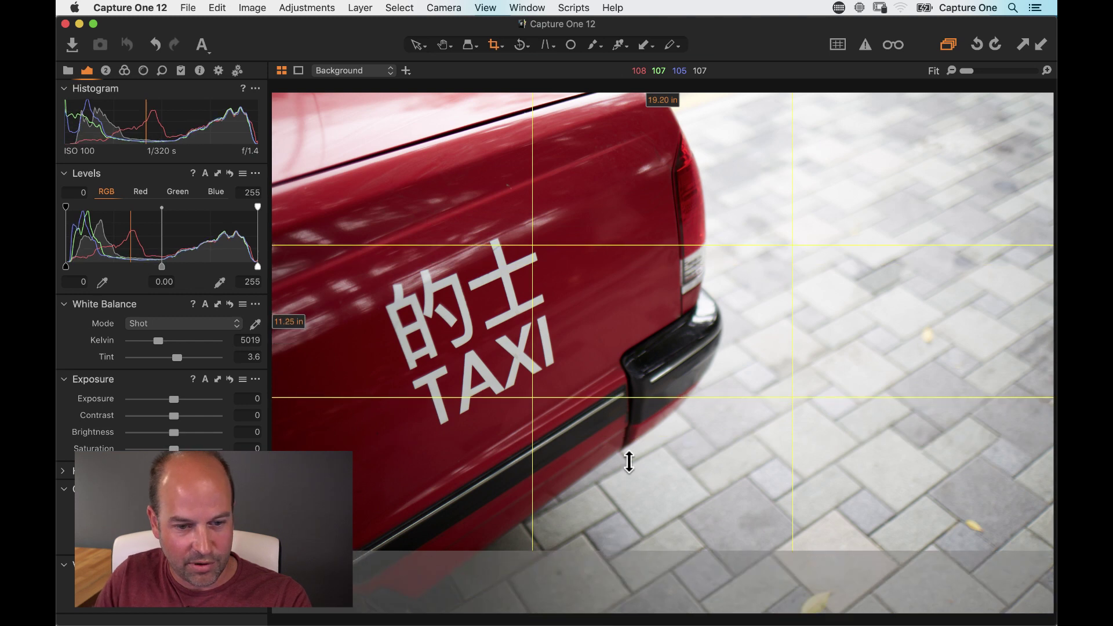
{"action": "left_click_drag", "start_coordinate": [1053, 155], "coordinate": [963, 173]}
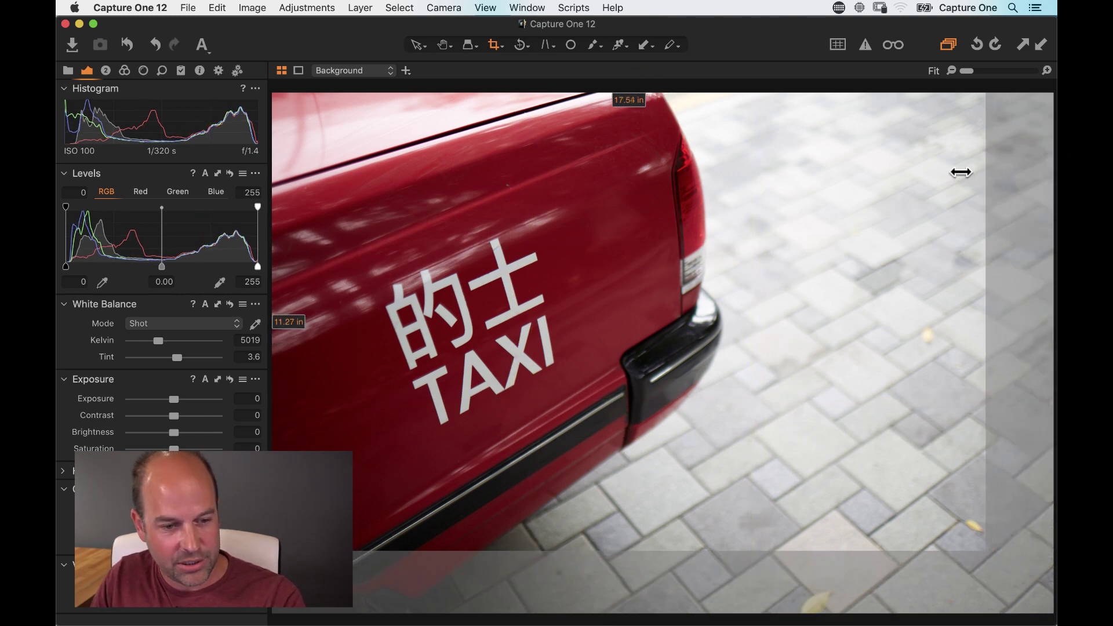
{"action": "key", "text": "h"}
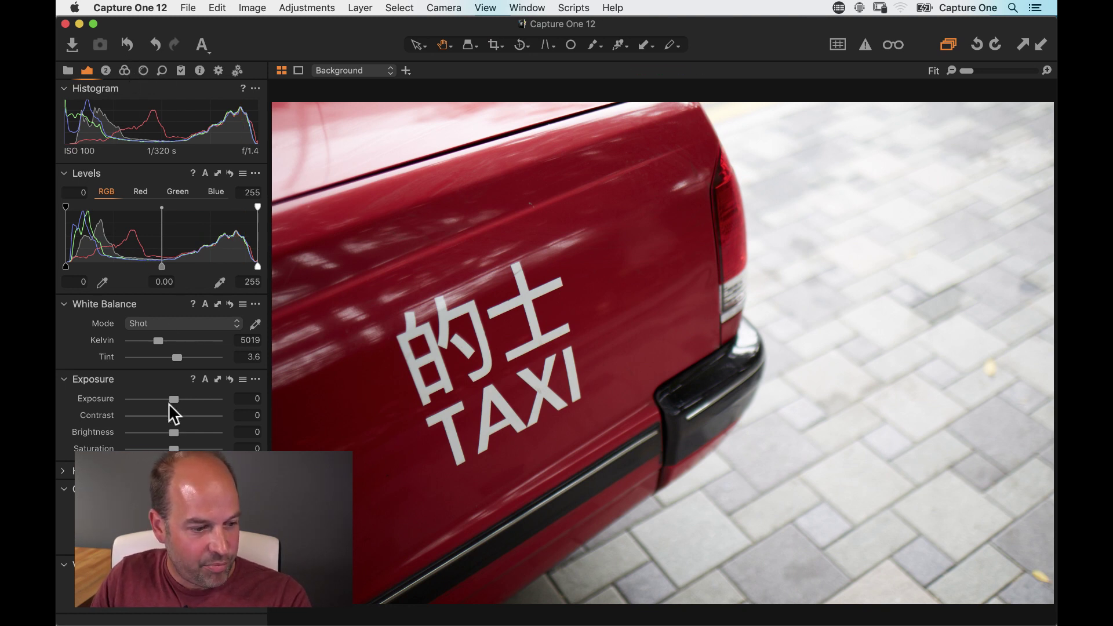
{"action": "left_click_drag", "start_coordinate": [173, 432], "coordinate": [183, 432]}
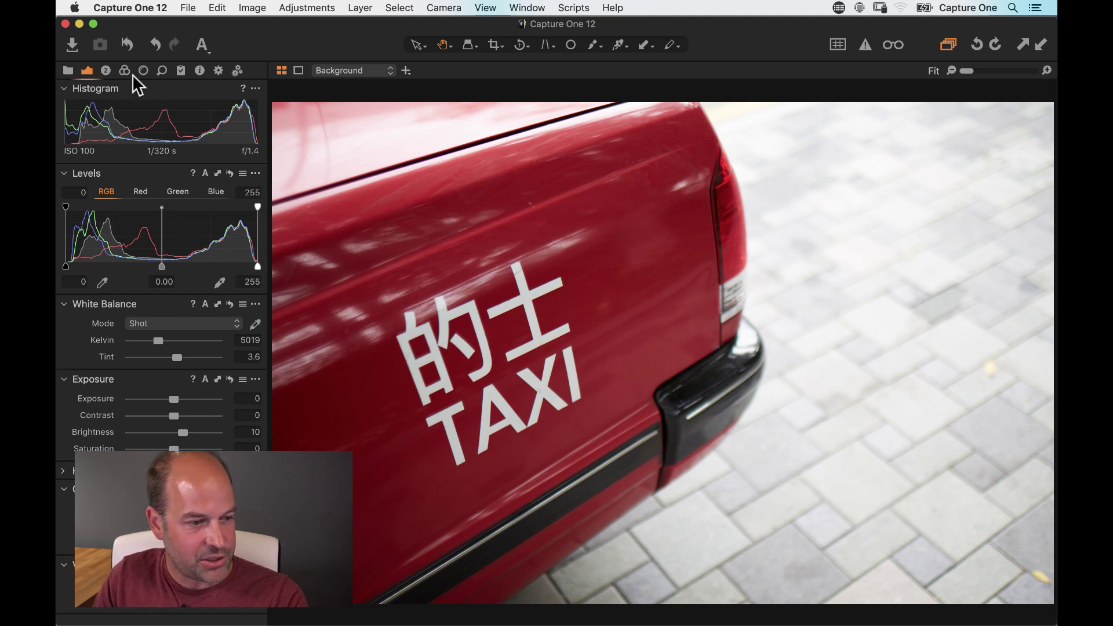
Step: Draw a horizontal linear gradient mask on a new layer and reshape it into a narrow transition over the paving
{"action": "left_click", "coordinate": [105, 69]}
{"action": "left_click", "coordinate": [207, 218]}
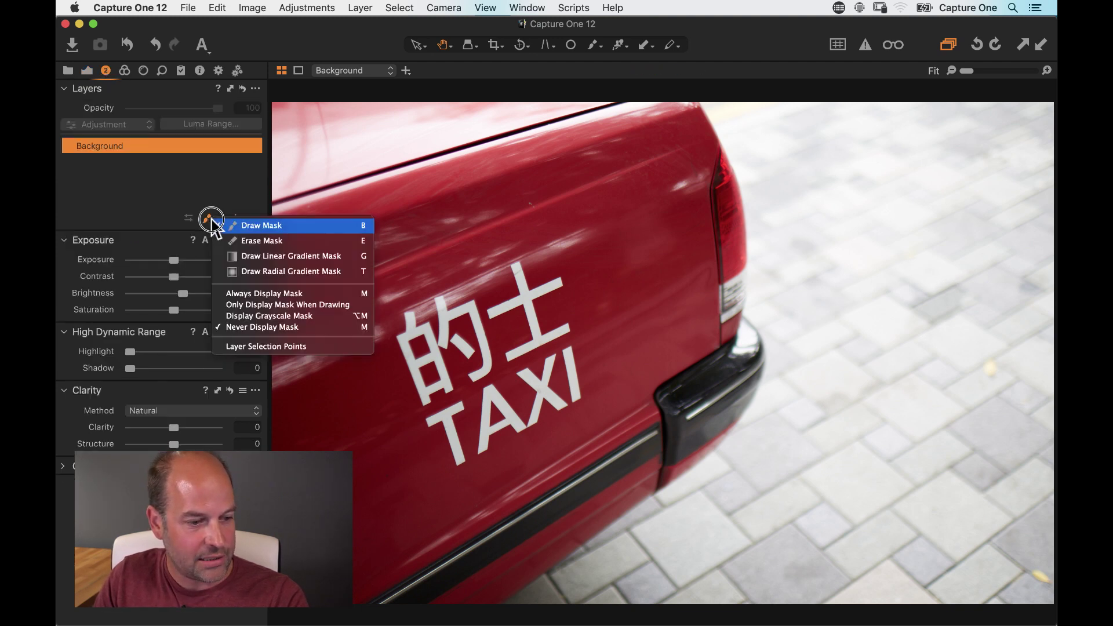
{"action": "left_click", "coordinate": [240, 258]}
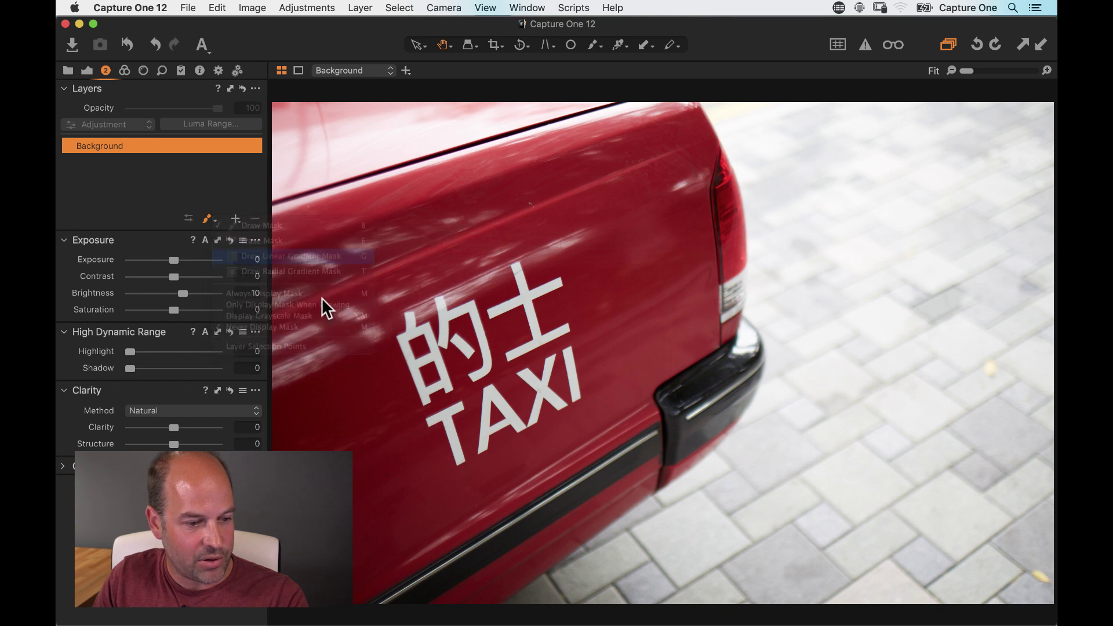
{"action": "left_click_drag", "start_coordinate": [327, 298], "coordinate": [954, 293]}
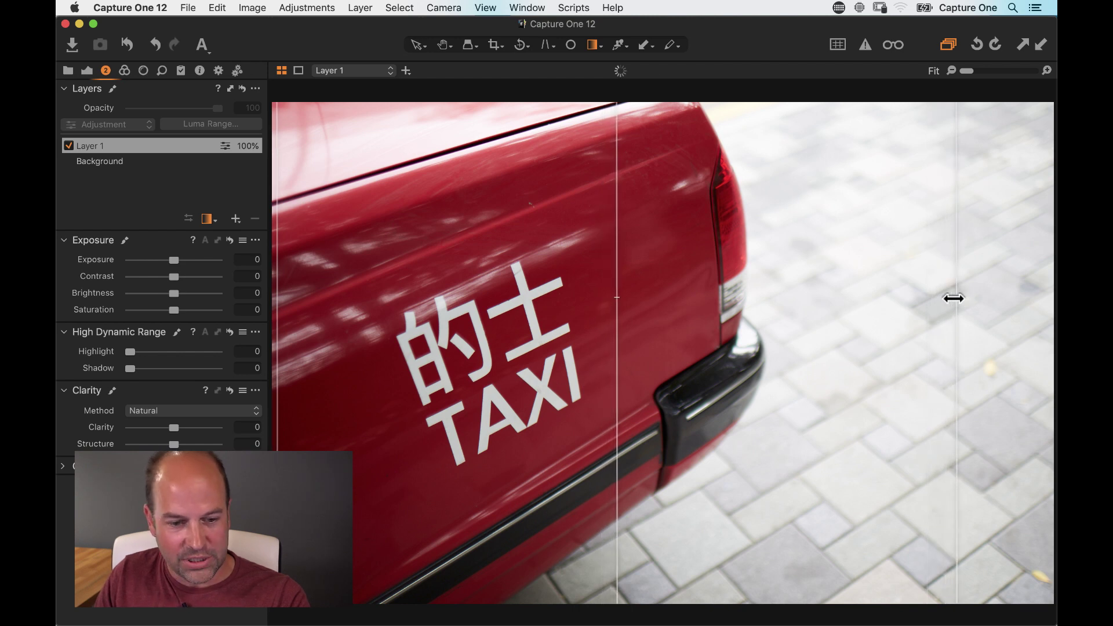
{"action": "left_click_drag", "start_coordinate": [861, 288], "coordinate": [769, 286]}
{"action": "left_click_drag", "start_coordinate": [770, 293], "coordinate": [841, 292]}
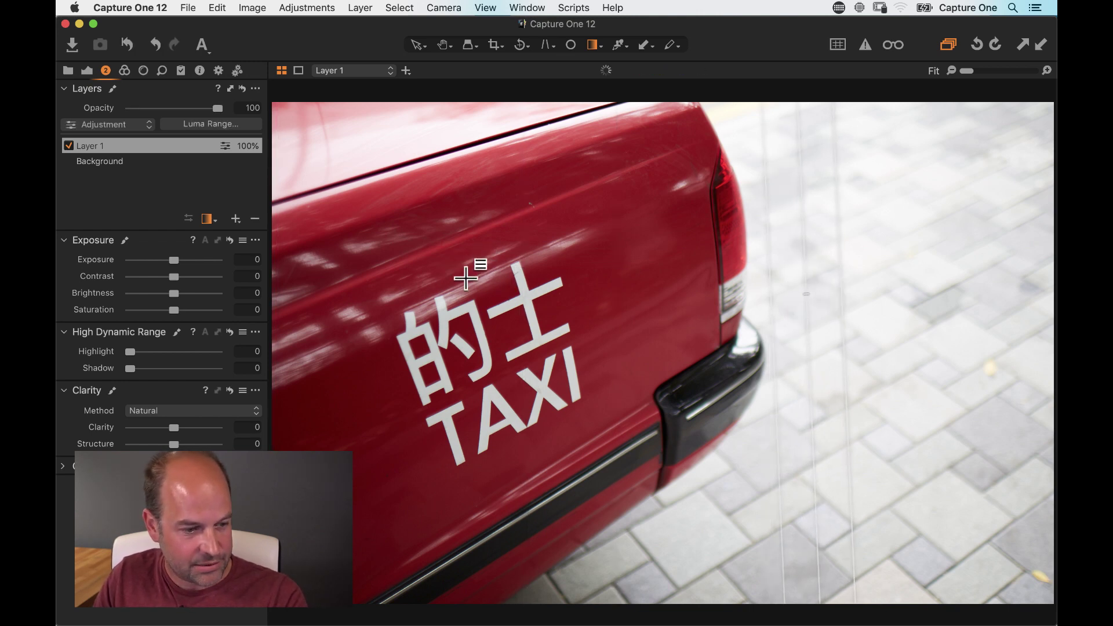
Step: Redraw the linear gradient across the whole car and adjust its outer edge independently so it lies over the paving
{"action": "left_click_drag", "start_coordinate": [290, 294], "coordinate": [960, 296]}
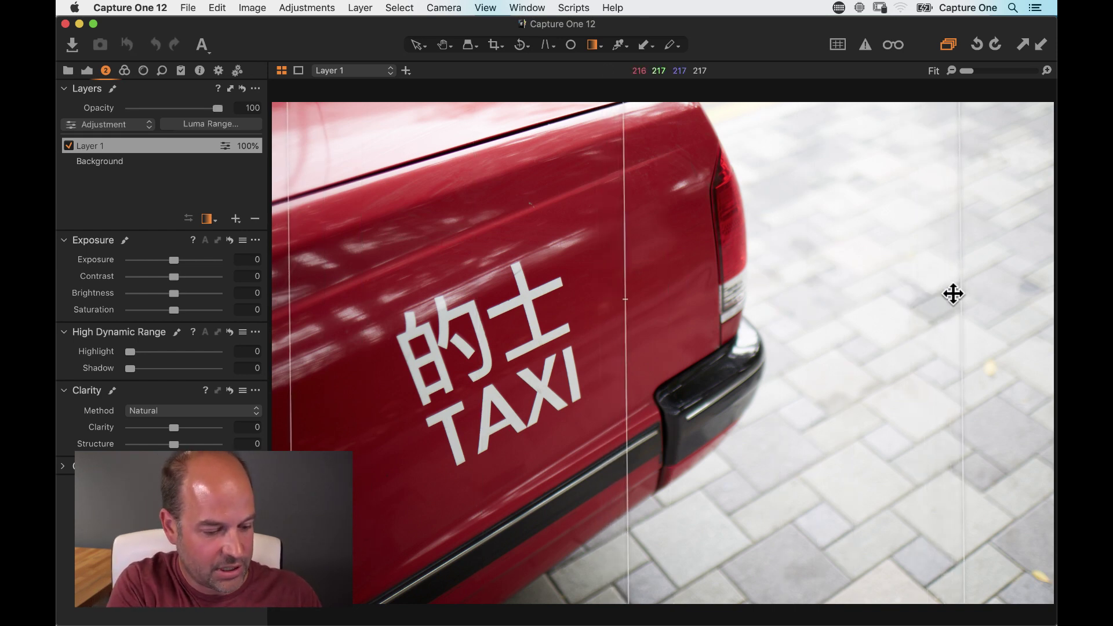
{"action": "key", "text": "shift"}
{"action": "left_click_drag", "start_coordinate": [962, 297], "coordinate": [794, 295]}
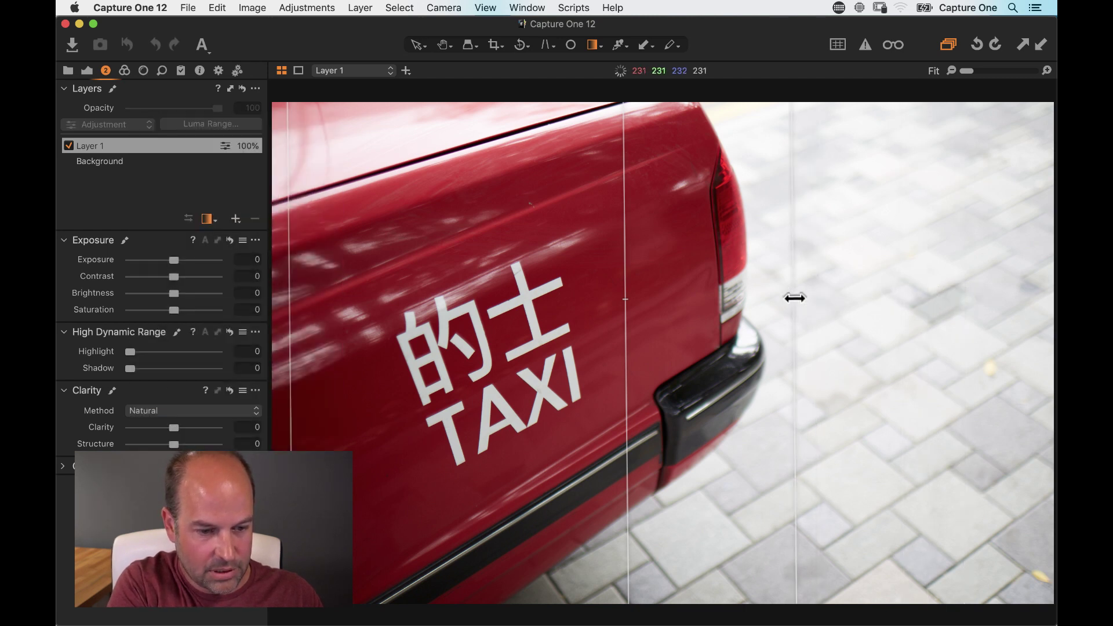
{"action": "left_click_drag", "start_coordinate": [793, 293], "coordinate": [872, 296]}
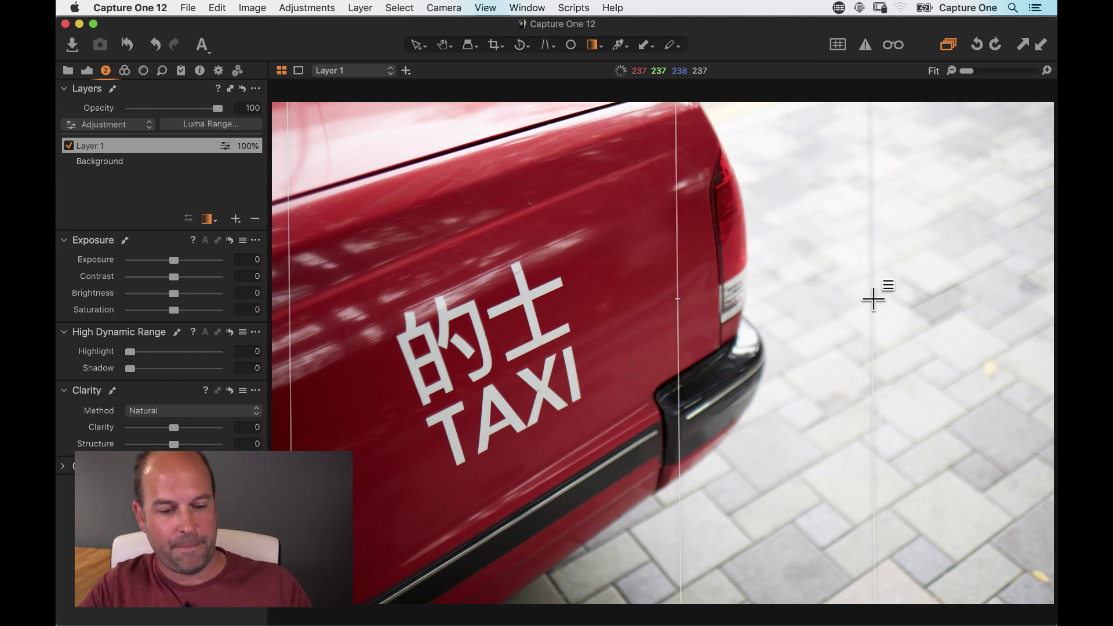
Step: Set the gradient layer's brightness to 15
{"action": "left_click", "coordinate": [90, 67]}
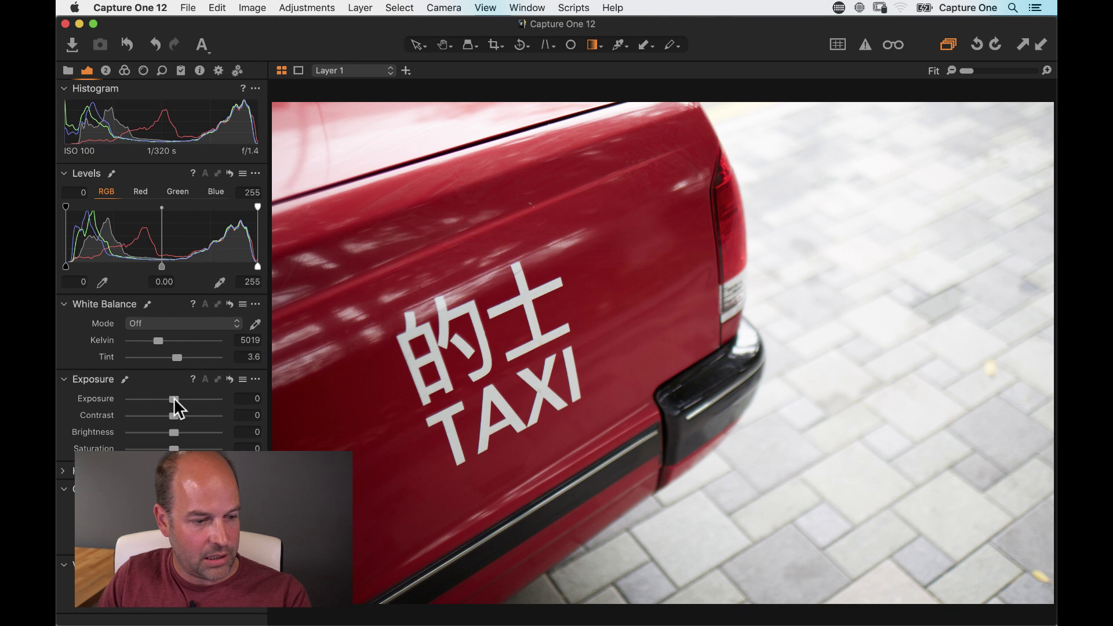
{"action": "left_click_drag", "start_coordinate": [174, 399], "coordinate": [187, 432]}
Step: Set the Background layer's brightness to -3 and Layer 1's brightness to 19
{"action": "left_click", "coordinate": [104, 69]}
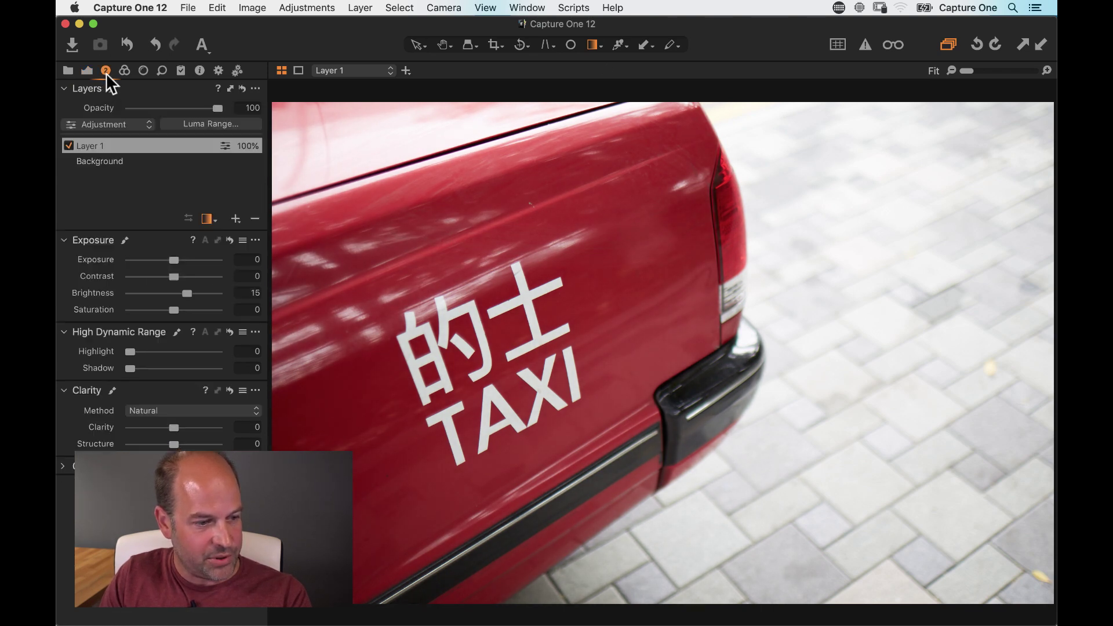
{"action": "left_click", "coordinate": [115, 162]}
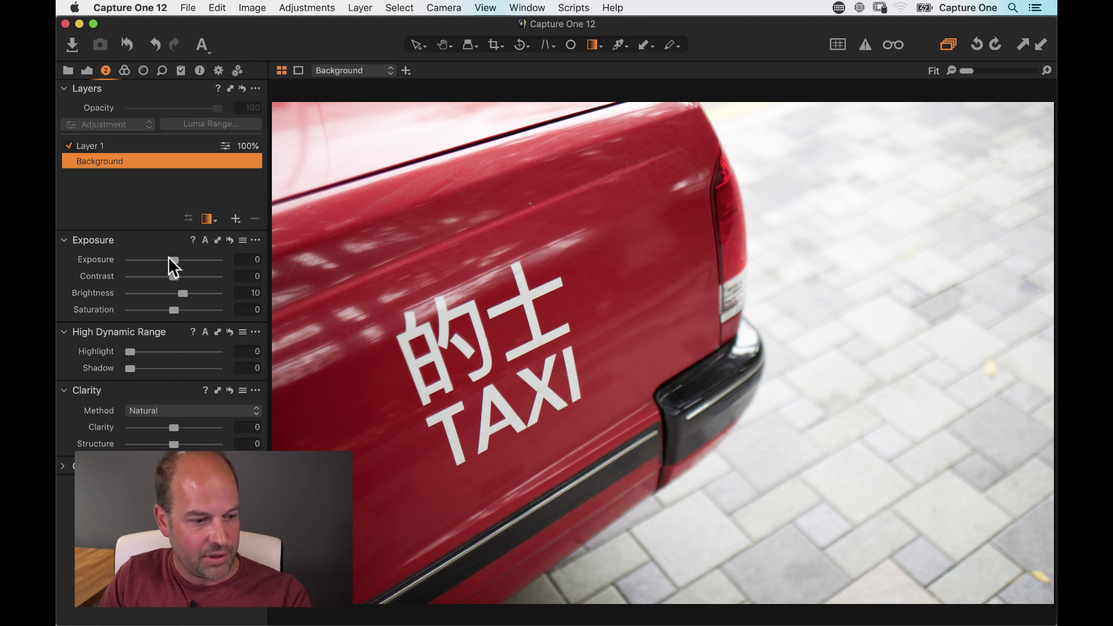
{"action": "mouse_move", "coordinate": [182, 292]}
{"action": "left_mouse_down"}
{"action": "mouse_move", "coordinate": [170, 293]}
{"action": "mouse_move", "coordinate": [190, 295]}
{"action": "left_mouse_up"}
{"action": "left_click", "coordinate": [132, 148]}
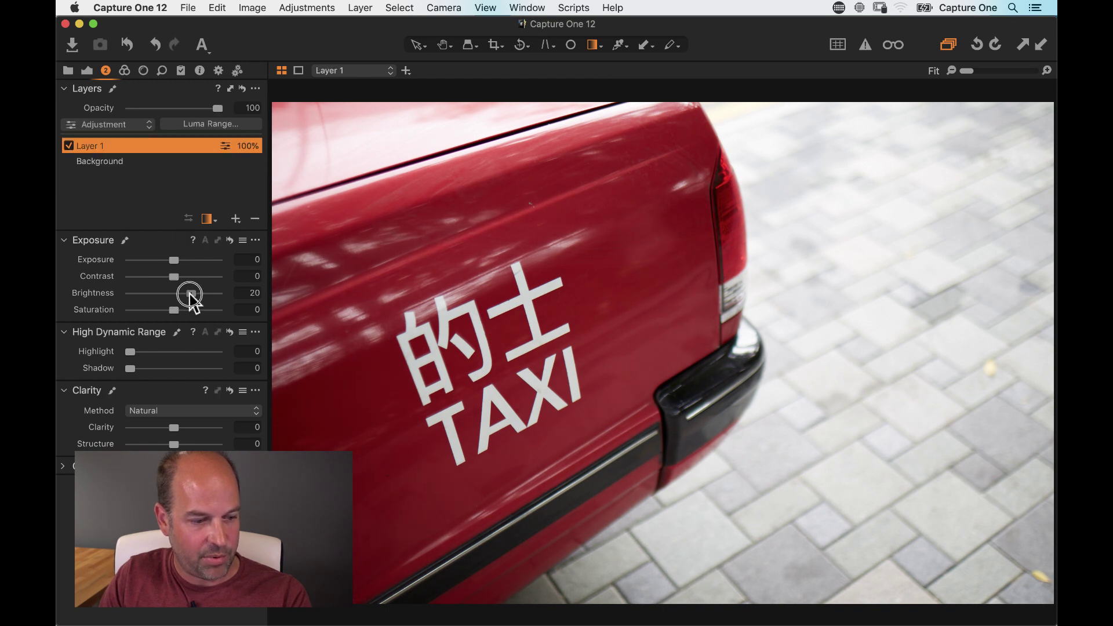
Step: Switch the active layer to Background and set its Clarity to 46
{"action": "left_click", "coordinate": [87, 70]}
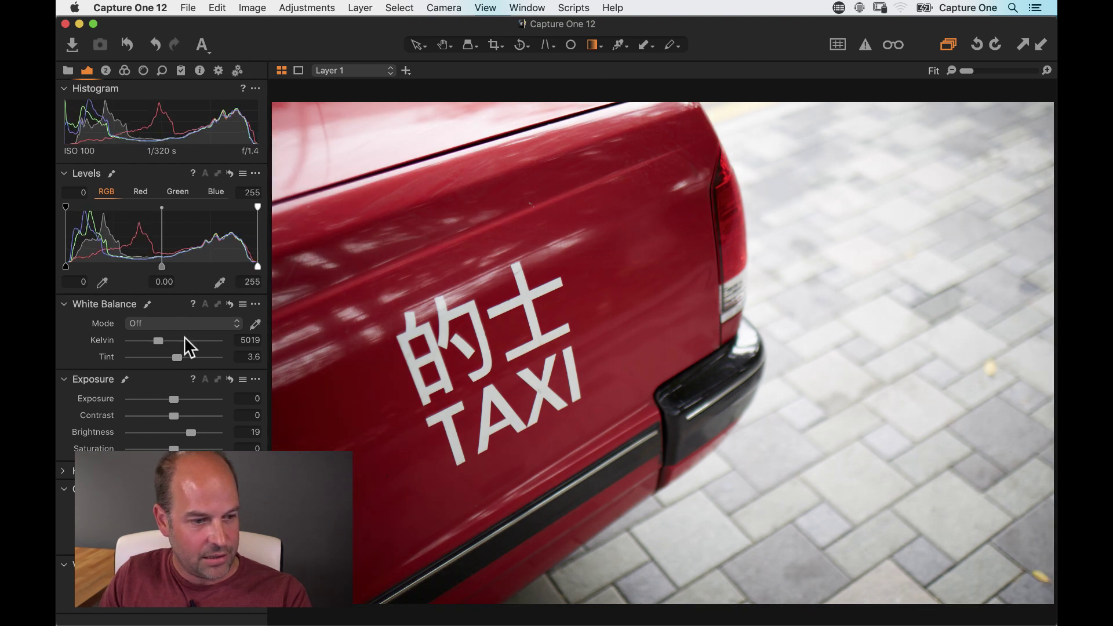
{"action": "left_click", "coordinate": [352, 70]}
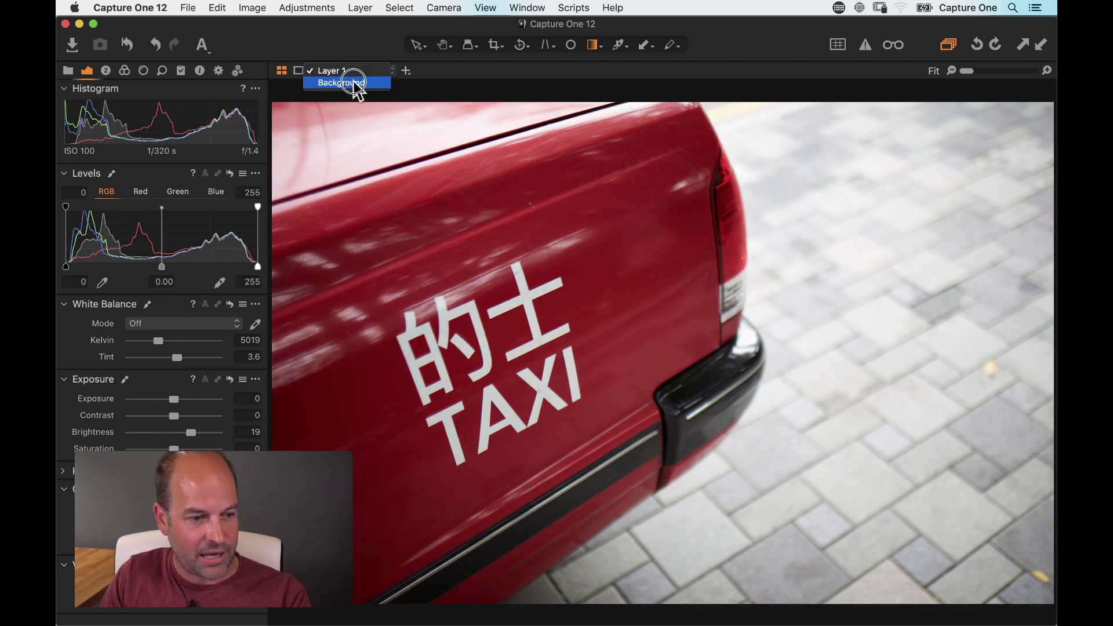
{"action": "left_click", "coordinate": [368, 85]}
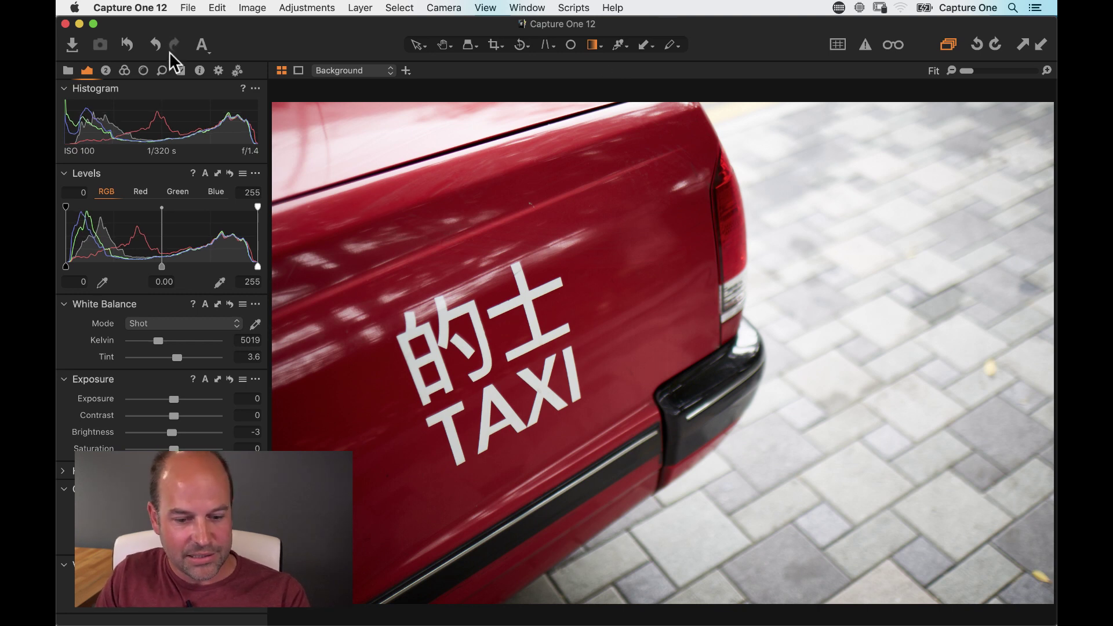
Step: Review the layer list and lens correction settings, and choose Rotation among the auto adjustments
{"action": "left_click", "coordinate": [124, 43]}
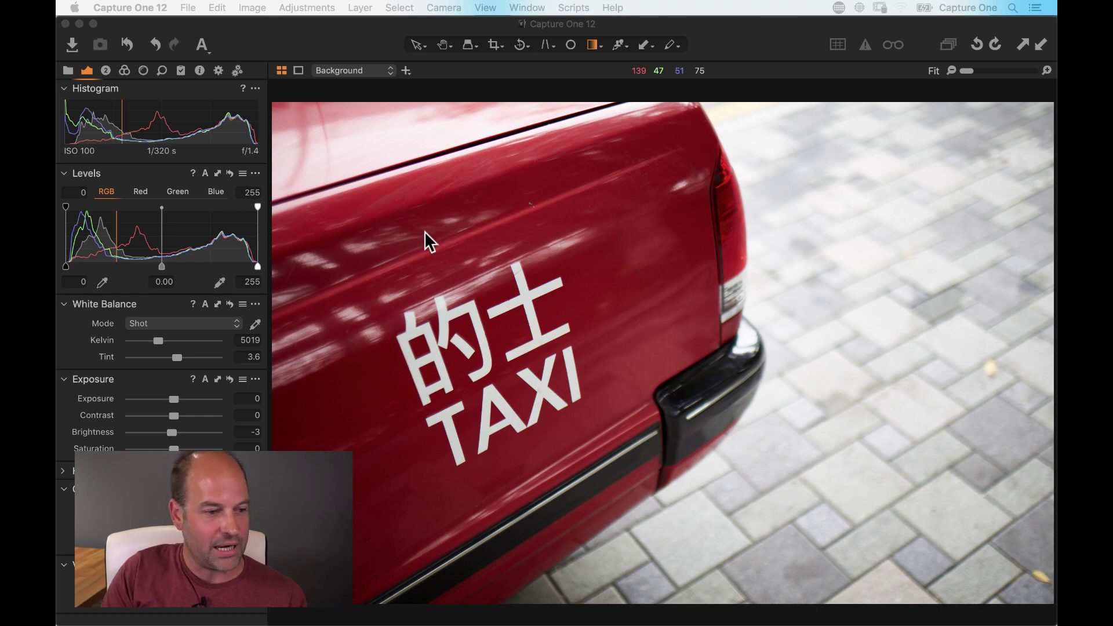
{"action": "left_click", "coordinate": [268, 29]}
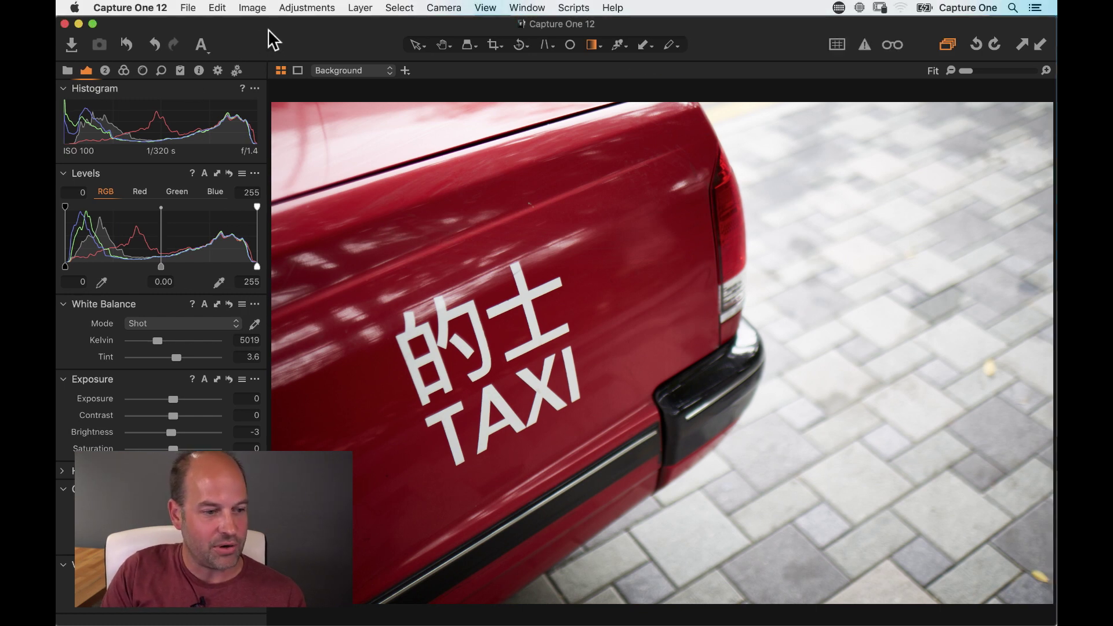
{"action": "left_click", "coordinate": [105, 69]}
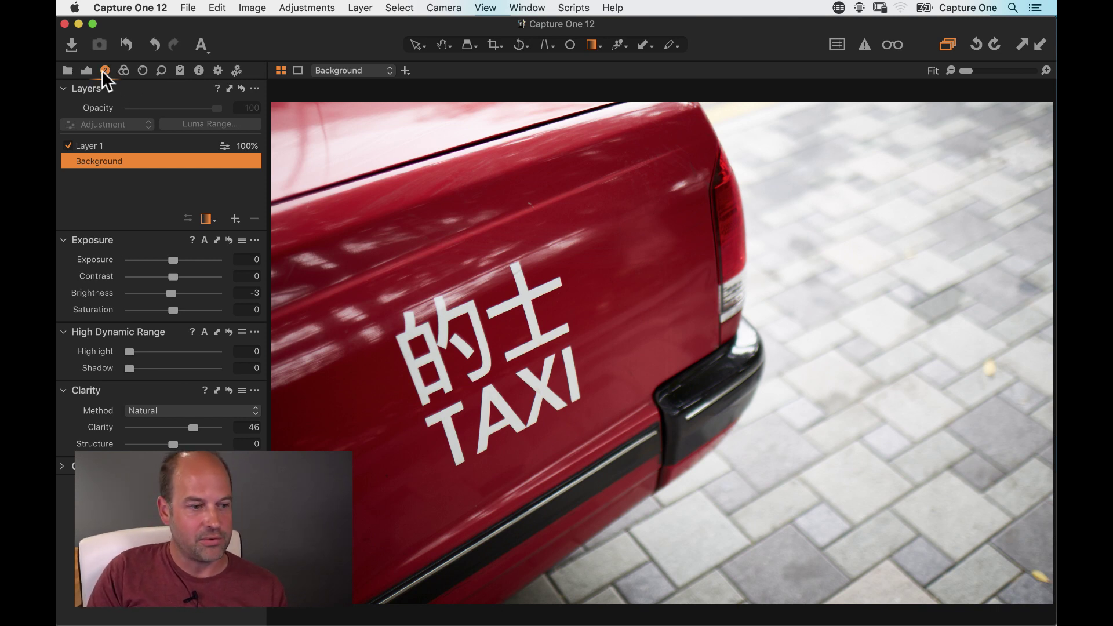
{"action": "left_click", "coordinate": [143, 70]}
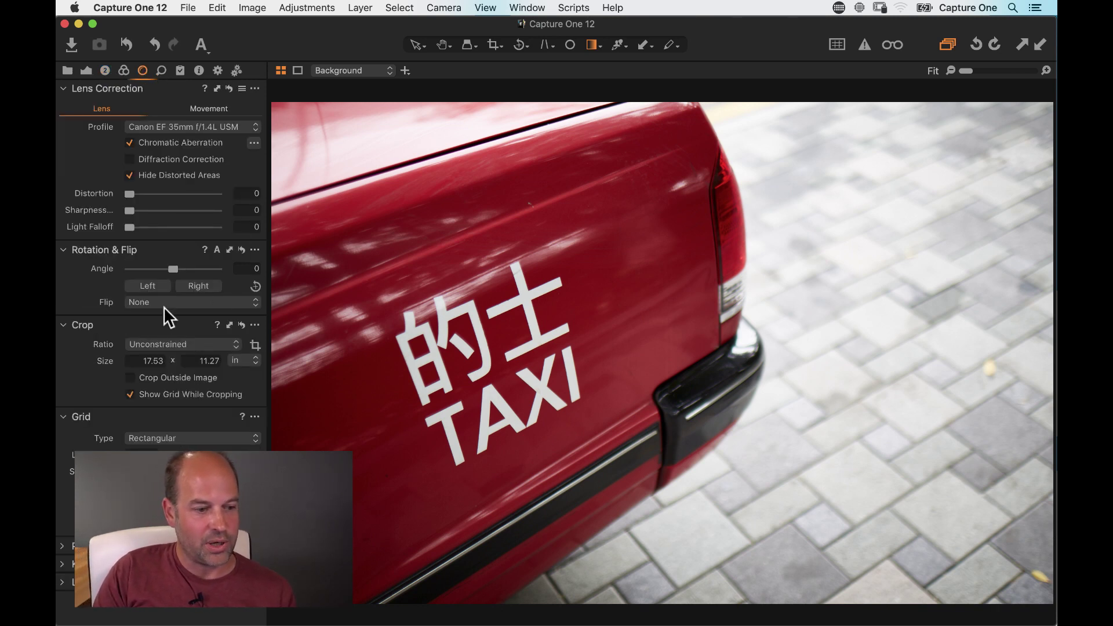
{"action": "left_click", "coordinate": [202, 46]}
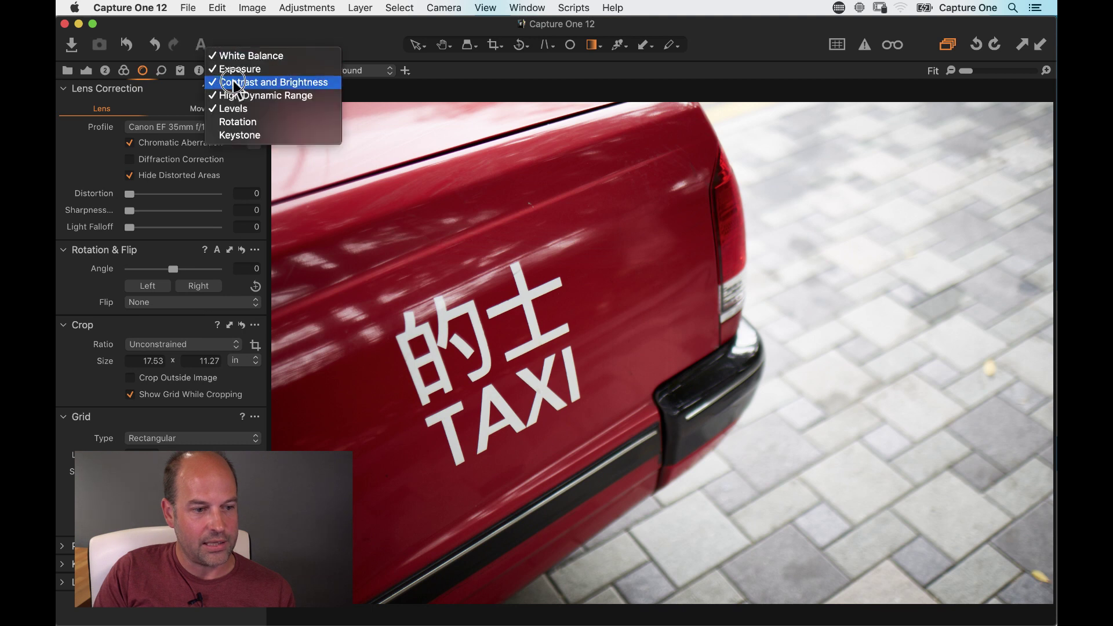
{"action": "left_click", "coordinate": [292, 123]}
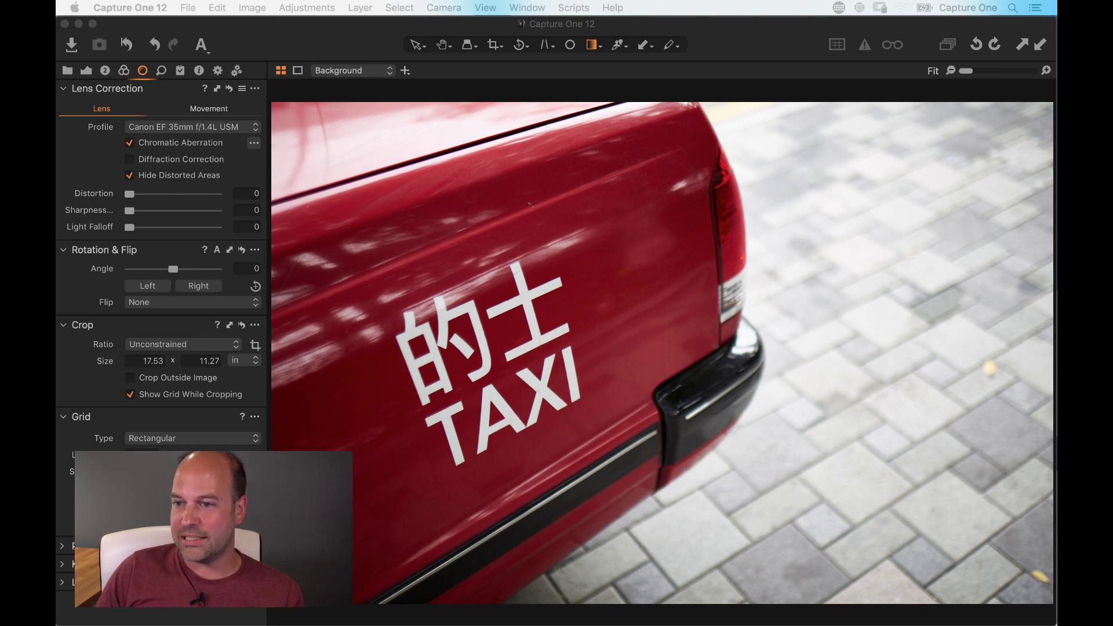
{"action": "left_click", "coordinate": [316, 53]}
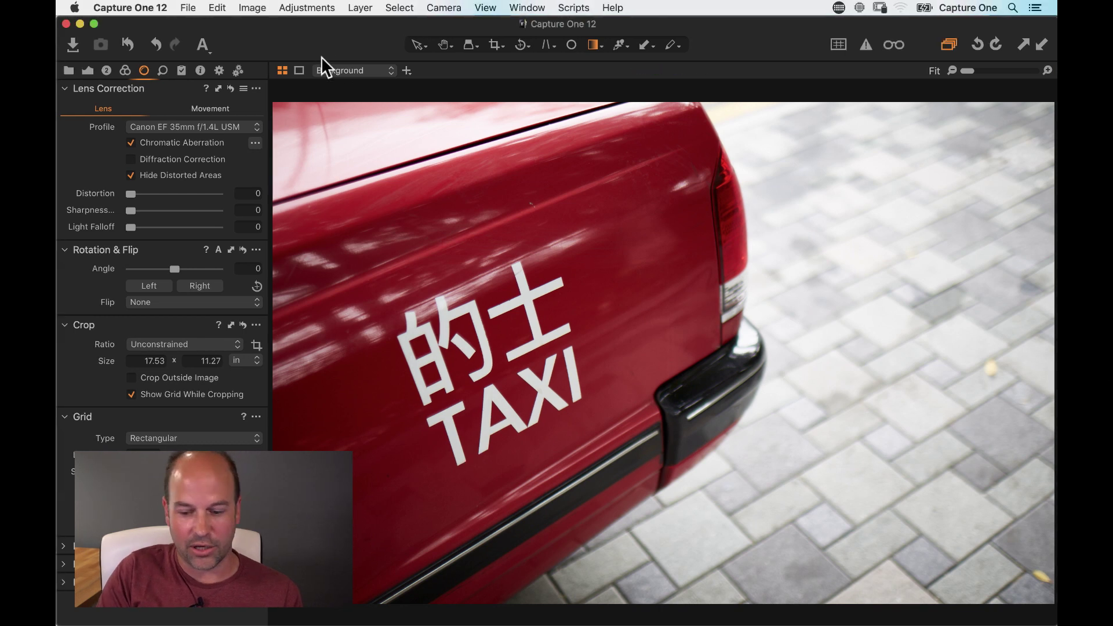
{"action": "key", "text": "alt+super+v"}
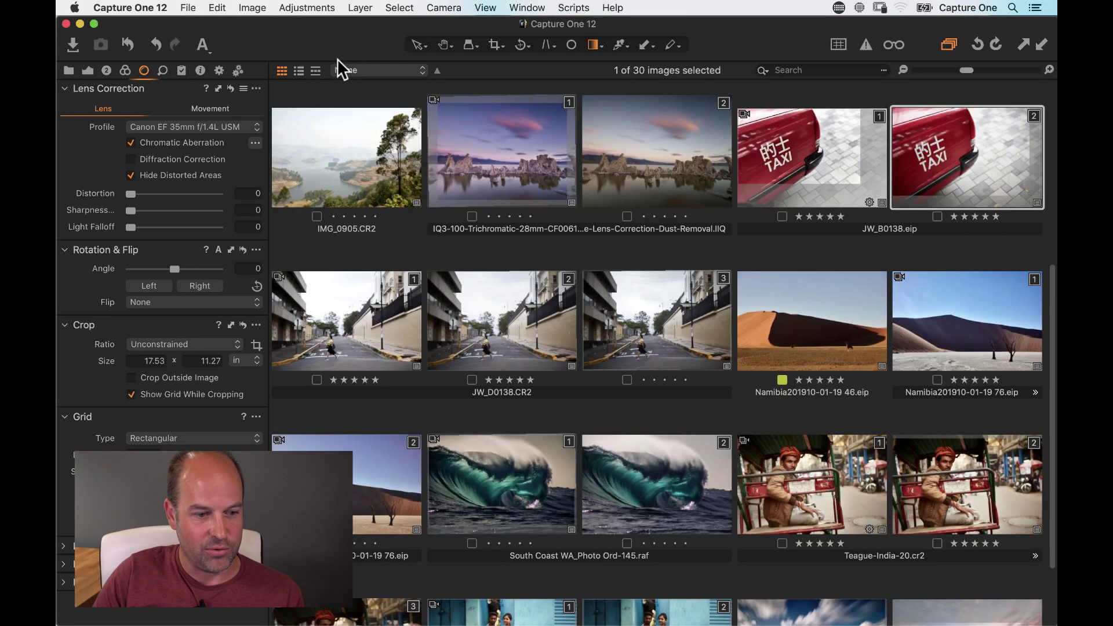
{"action": "scroll", "coordinate": [597, 304], "scroll_direction": "up", "scroll_amount": 5}
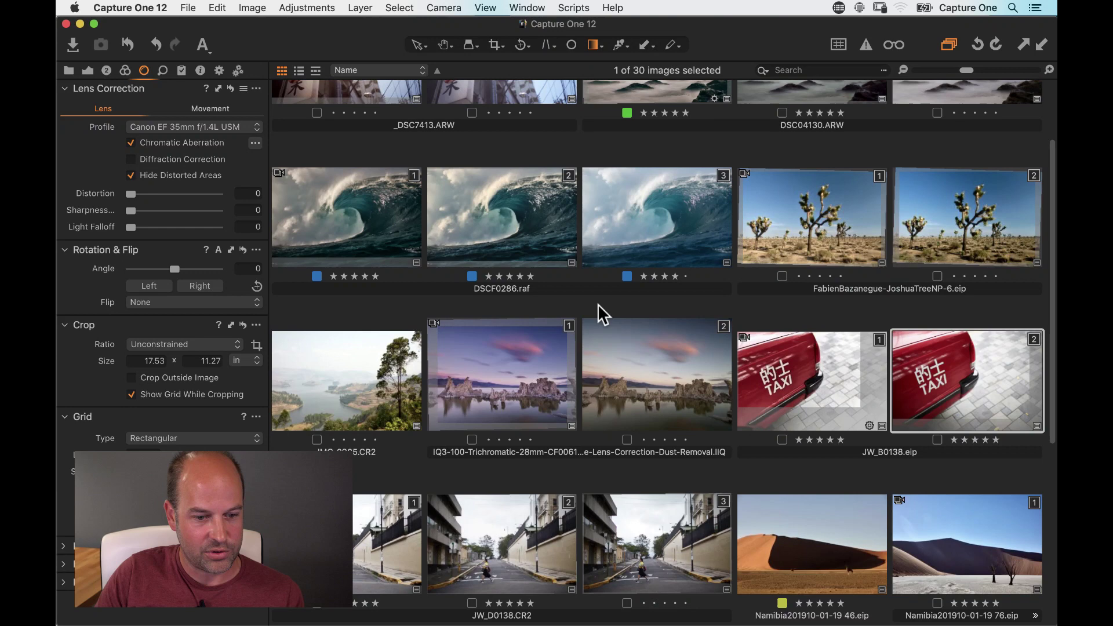
{"action": "scroll", "coordinate": [598, 305], "scroll_direction": "down", "scroll_amount": 5}
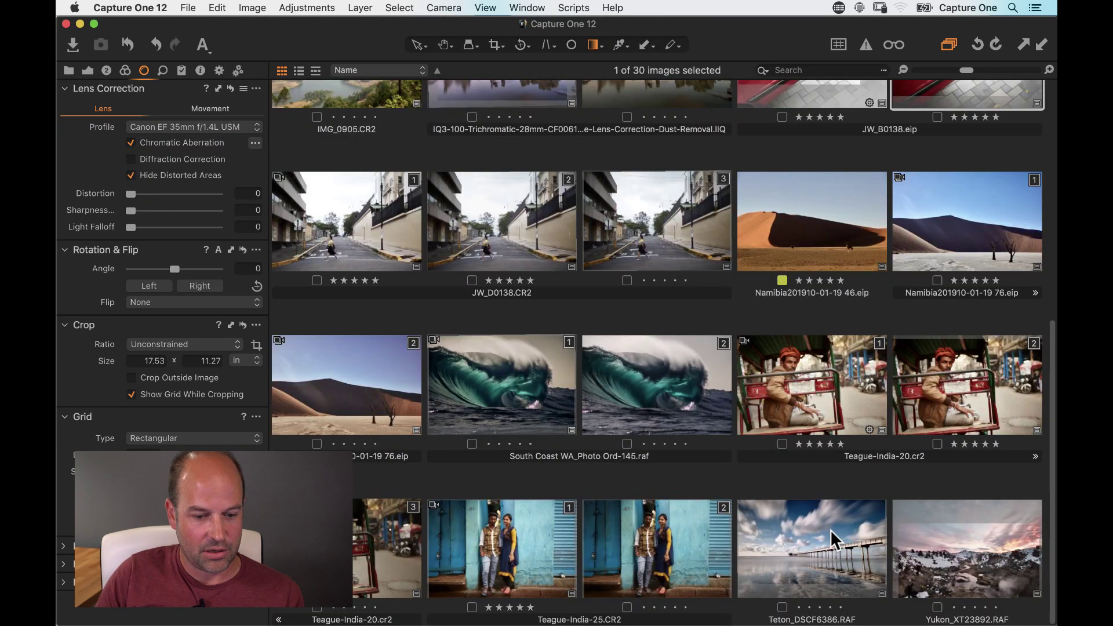
{"action": "scroll", "coordinate": [687, 418], "scroll_direction": "up", "scroll_amount": 5}
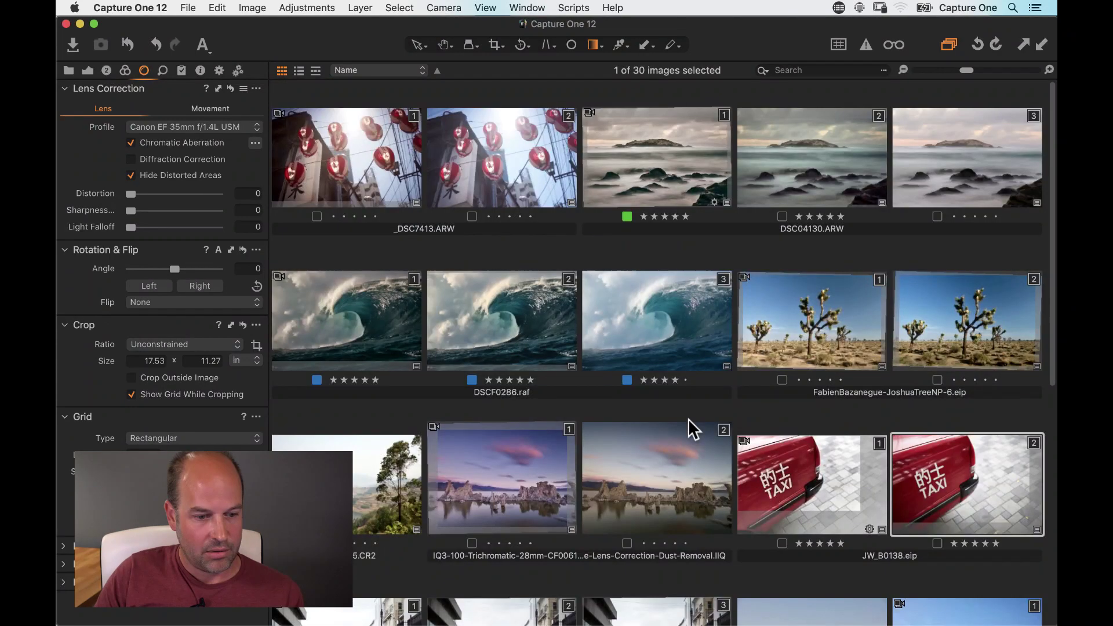
{"action": "scroll", "coordinate": [715, 403], "scroll_direction": "down", "scroll_amount": 6}
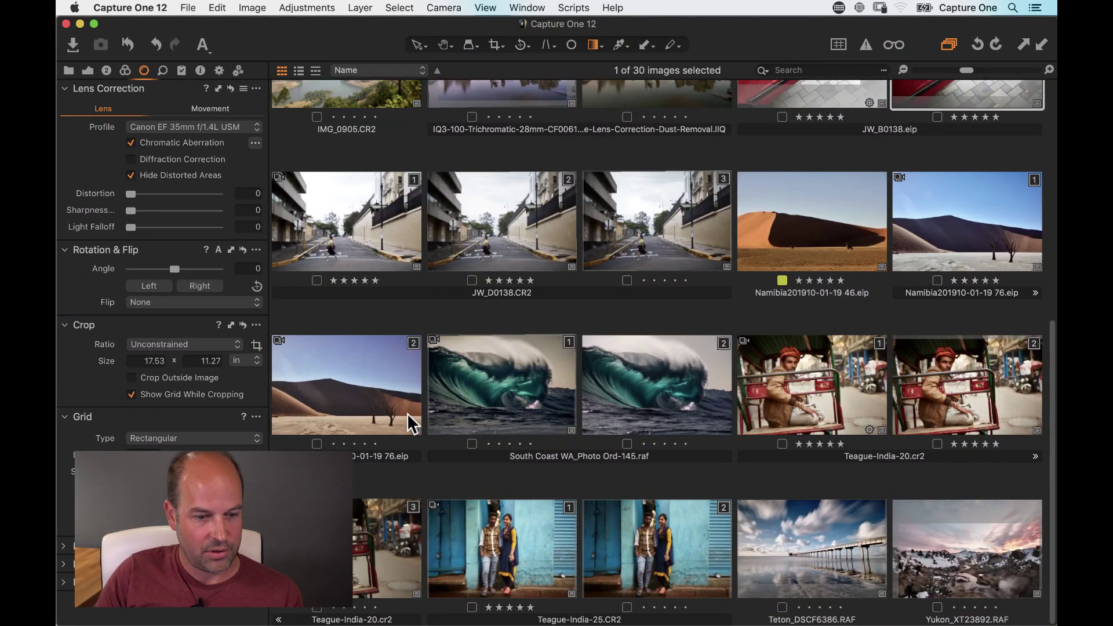
{"action": "left_click", "coordinate": [372, 382]}
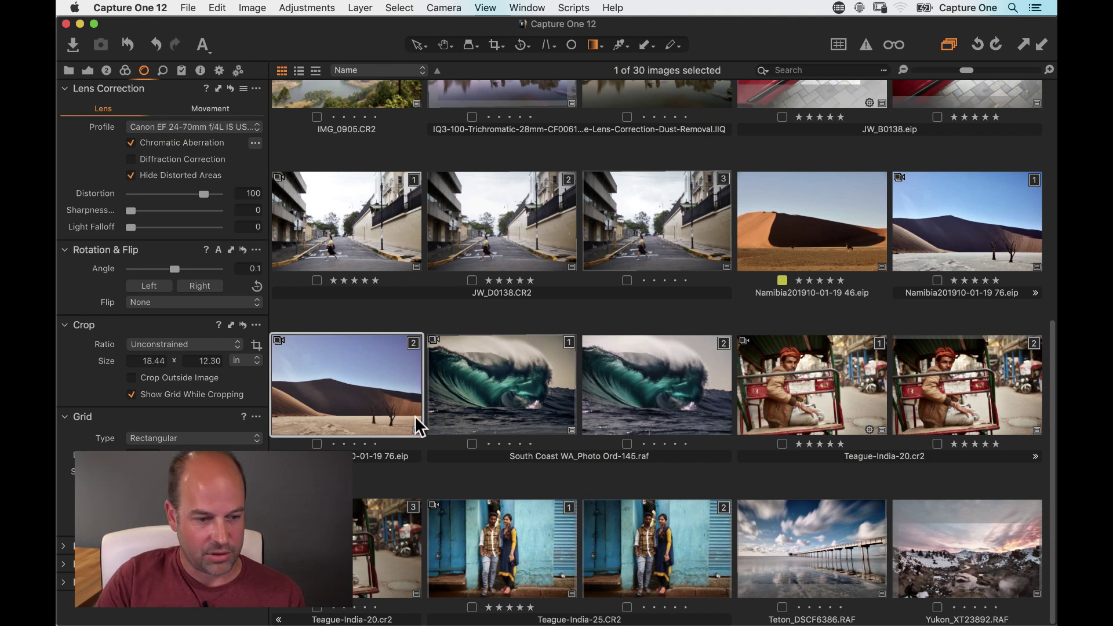
{"action": "double_click", "coordinate": [414, 416]}
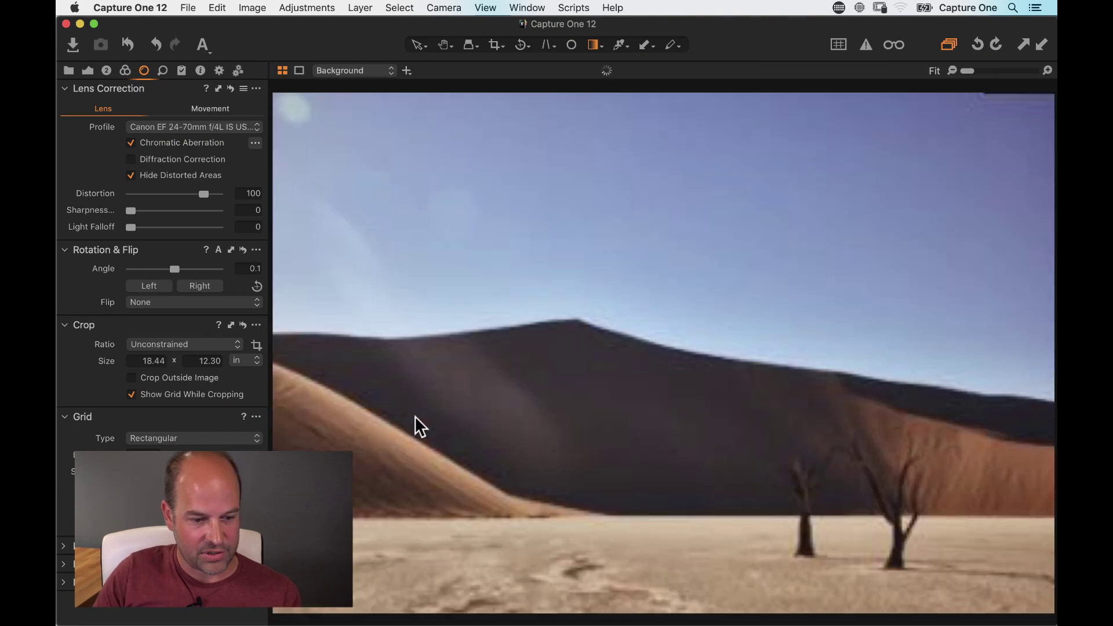
Step: Straighten the dune photo along the base of the dunes, to a rotation angle of about 0.37
{"action": "left_click", "coordinate": [523, 46]}
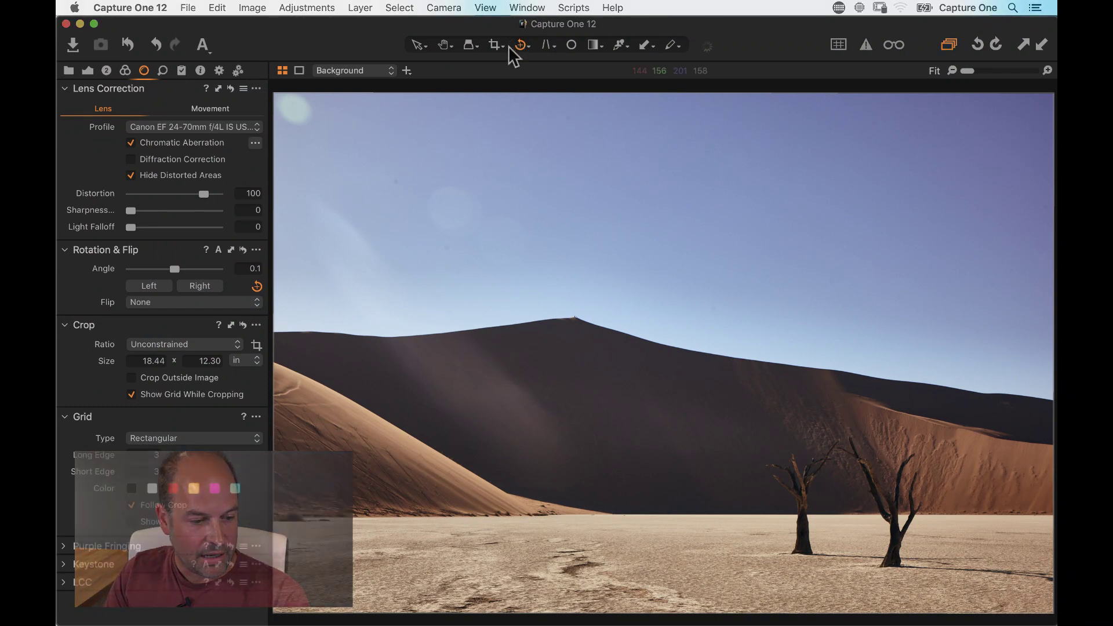
{"action": "left_click_drag", "start_coordinate": [293, 516], "coordinate": [1060, 517]}
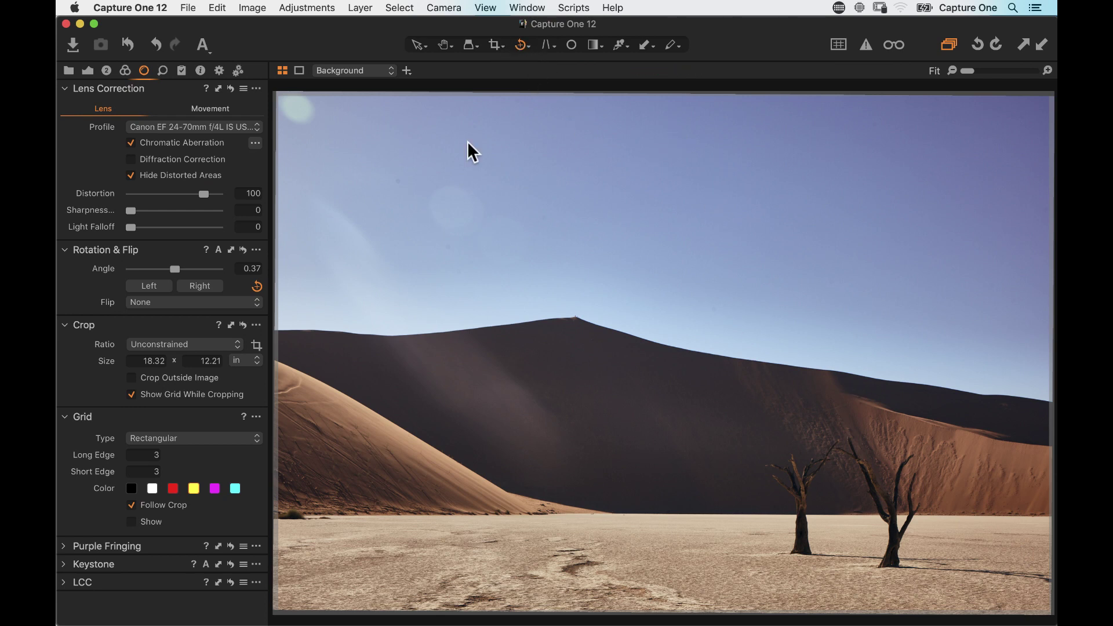
{"action": "left_click", "coordinate": [89, 70]}
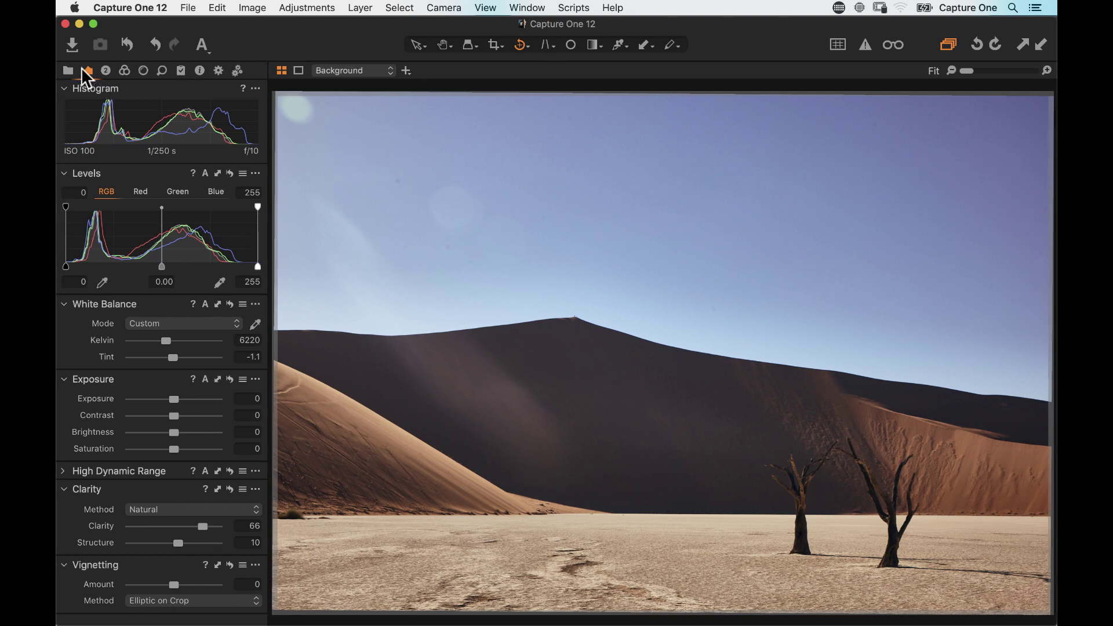
{"action": "left_click", "coordinate": [72, 72]}
{"action": "scroll", "coordinate": [159, 301], "scroll_direction": "down", "scroll_amount": 15}
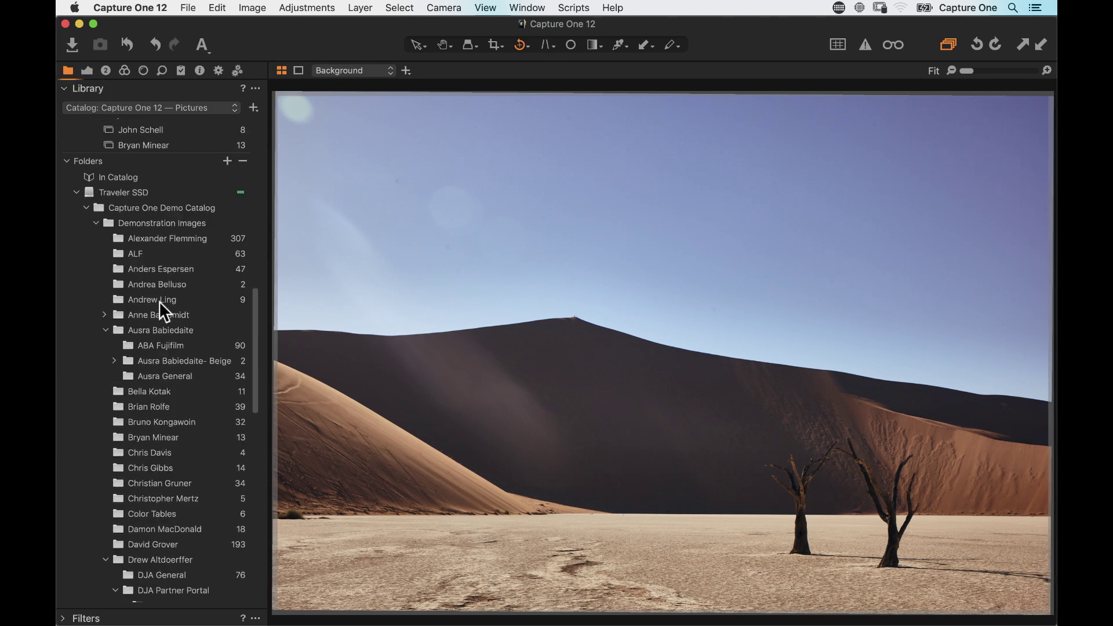
{"action": "left_click", "coordinate": [166, 386]}
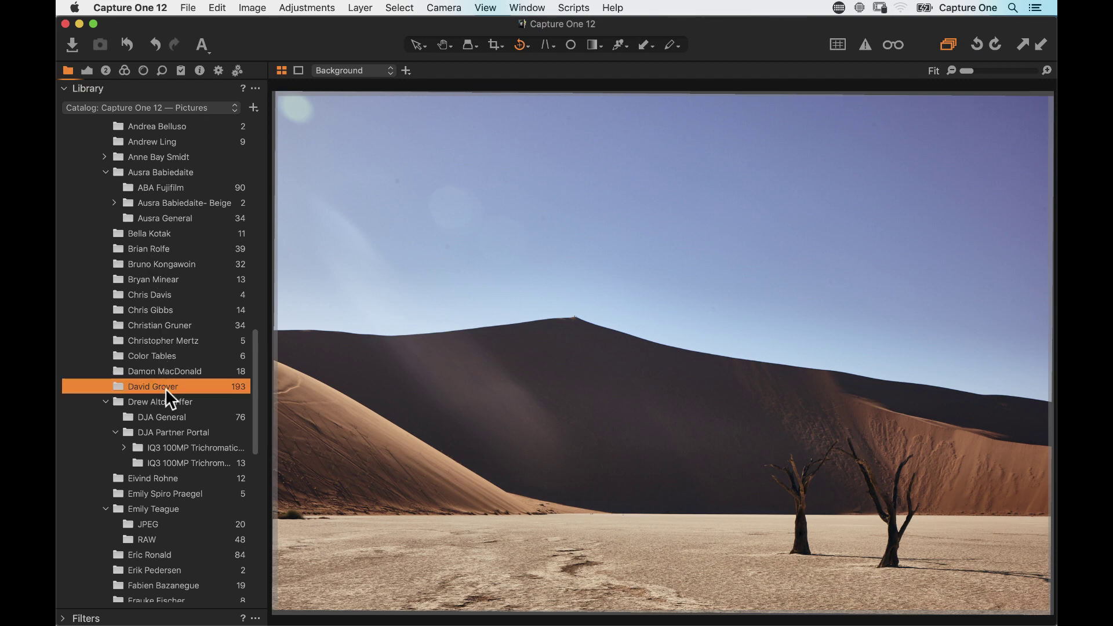
{"action": "key", "text": "super+alt+v"}
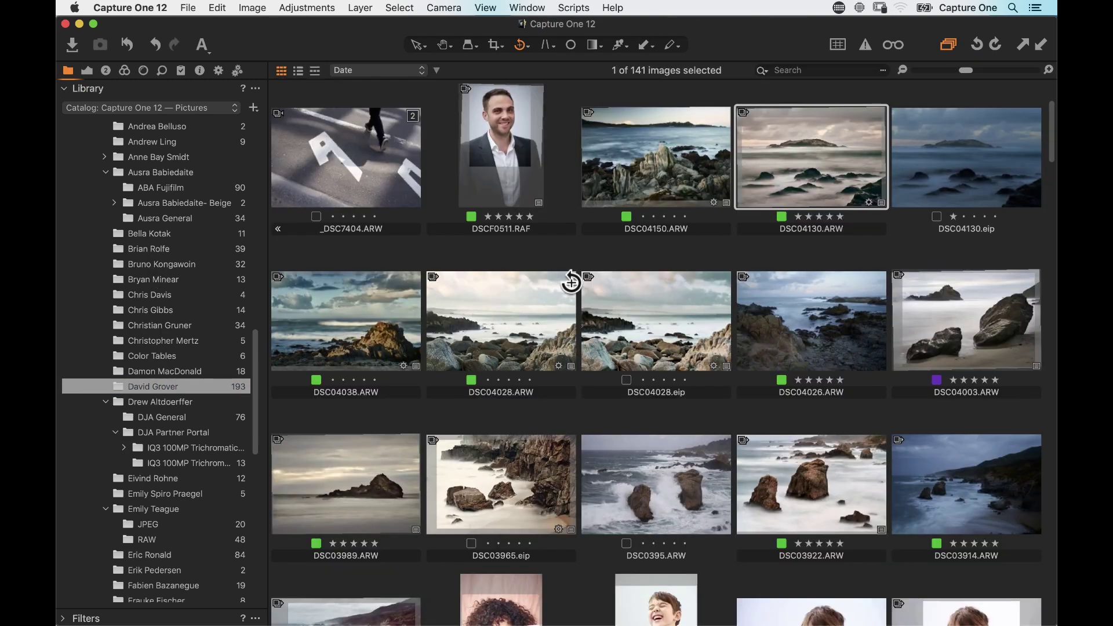
Step: Look through the thumbnails for a hazy canyon landscape and open _DSC6364.ARW in the viewer
{"action": "scroll", "coordinate": [564, 281], "scroll_direction": "down", "scroll_amount": 15}
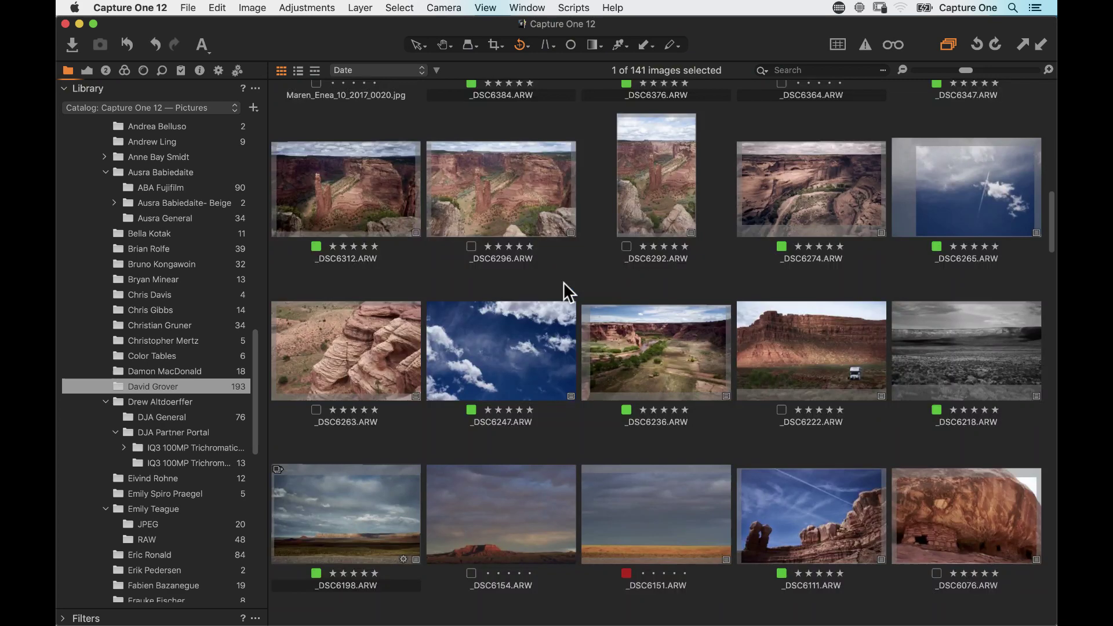
{"action": "scroll", "coordinate": [562, 281], "scroll_direction": "down", "scroll_amount": 10}
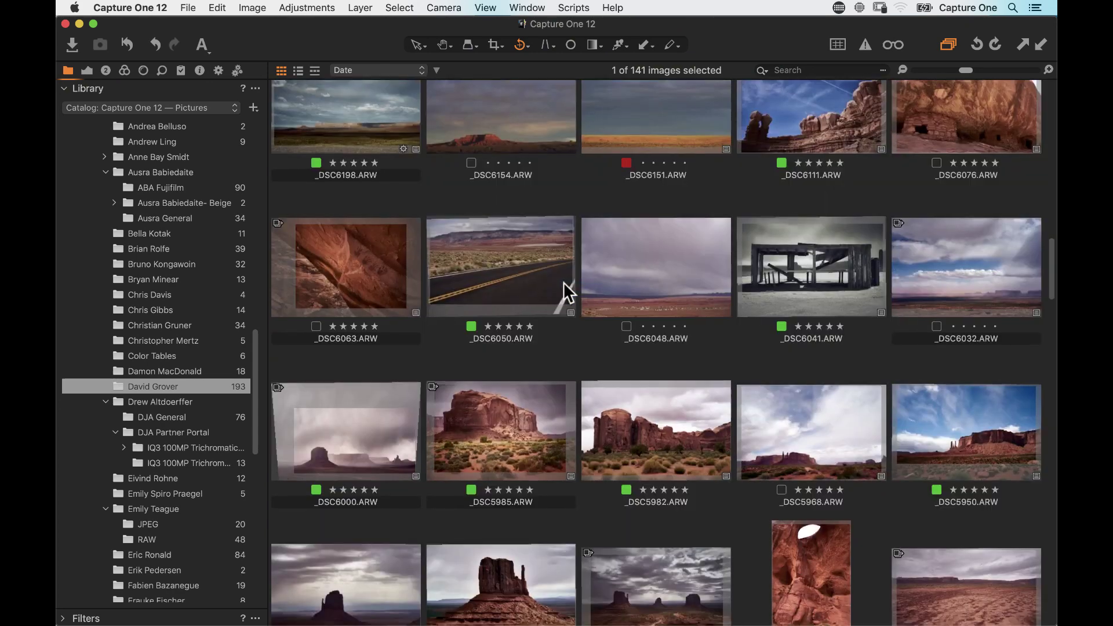
{"action": "scroll", "coordinate": [562, 282], "scroll_direction": "down", "scroll_amount": 10}
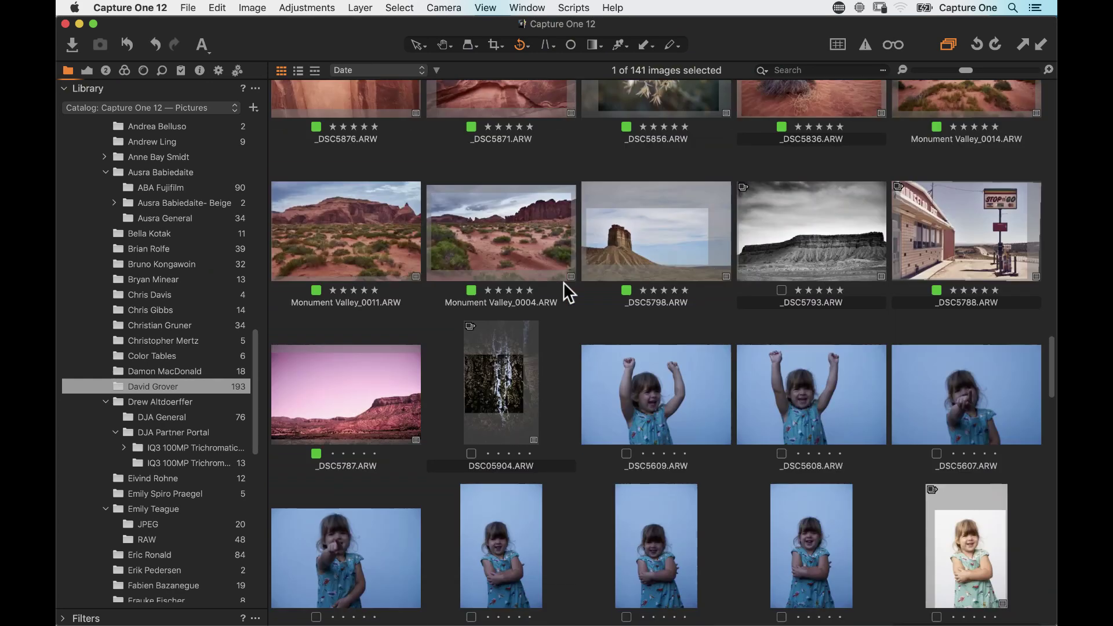
{"action": "scroll", "coordinate": [562, 282], "scroll_direction": "up", "scroll_amount": 10}
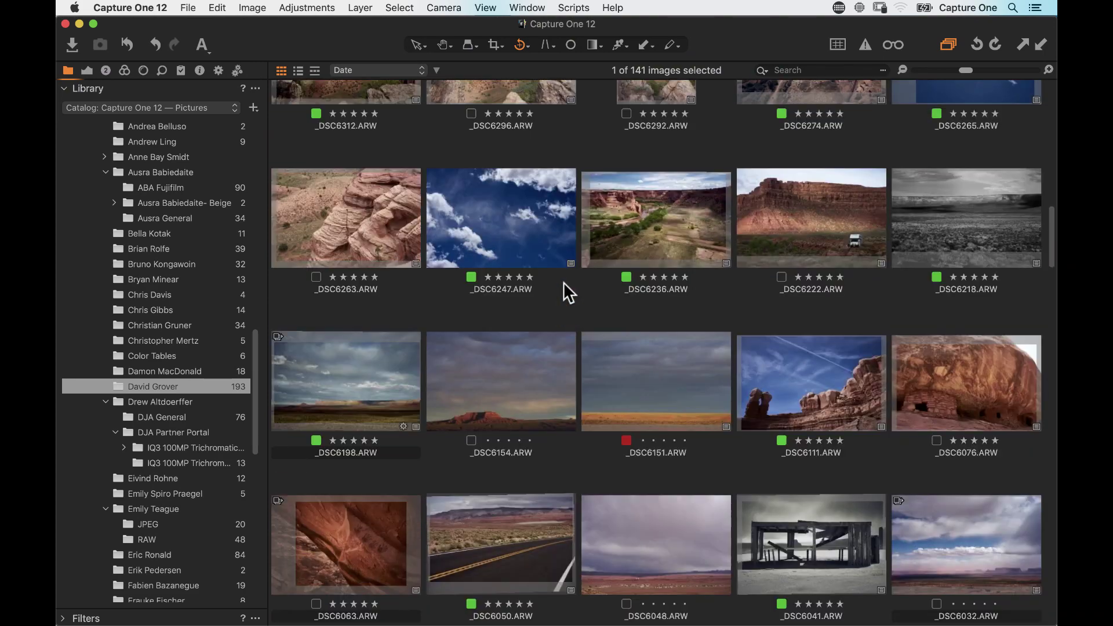
{"action": "scroll", "coordinate": [562, 281], "scroll_direction": "up", "scroll_amount": 6}
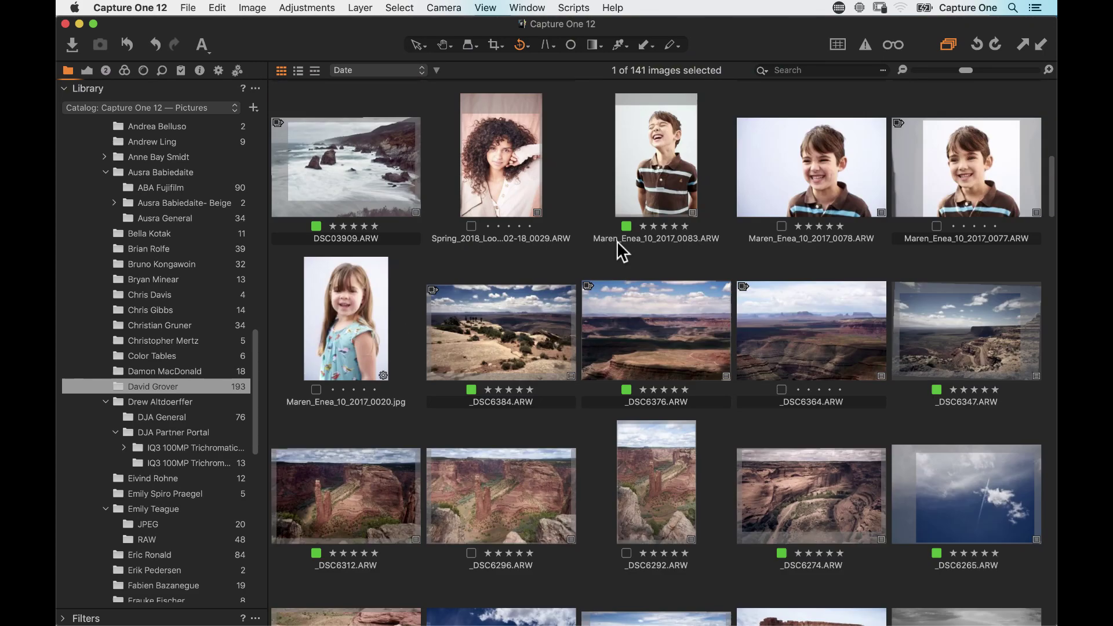
{"action": "left_click", "coordinate": [825, 321]}
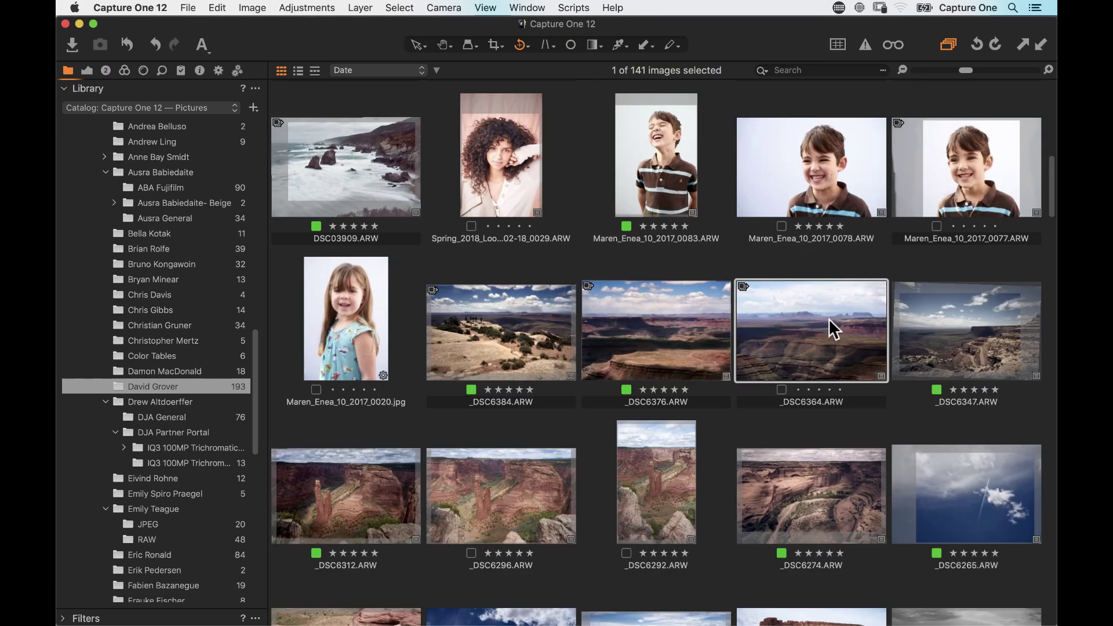
{"action": "double_click", "coordinate": [828, 318]}
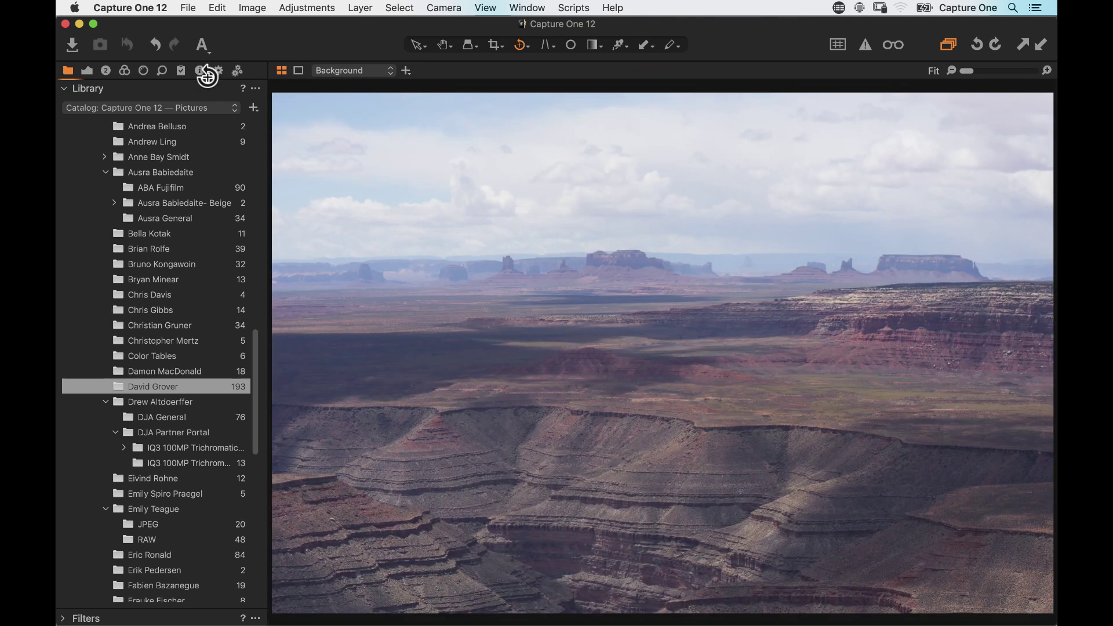
Step: Apply the auto Levels adjustment to the canyon photo and create a new variant of it
{"action": "left_click", "coordinate": [86, 73]}
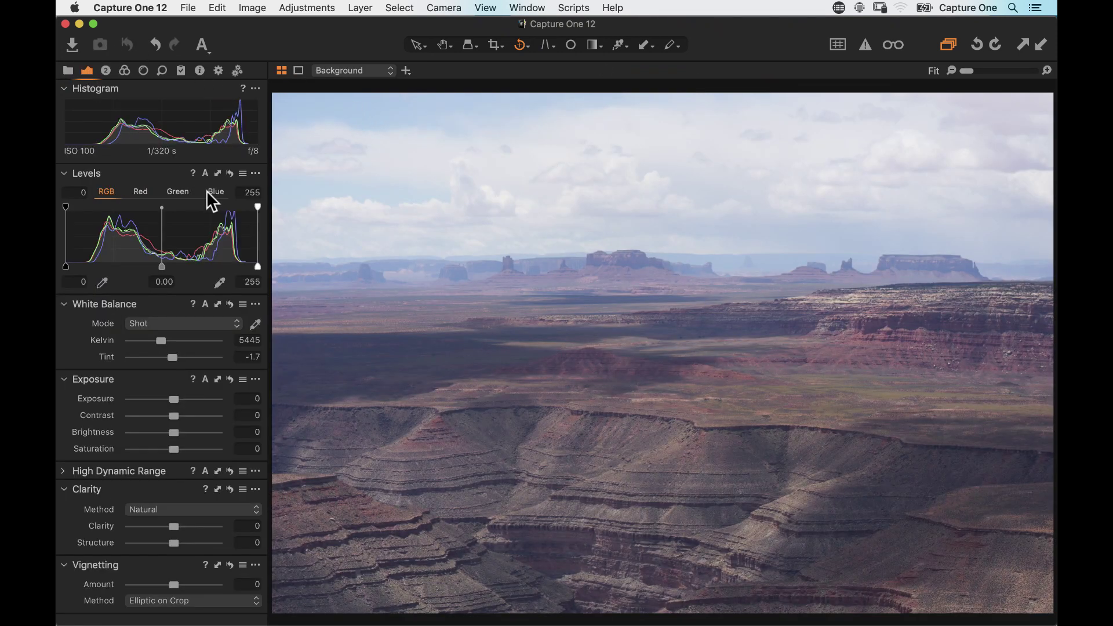
{"action": "left_click", "coordinate": [204, 173]}
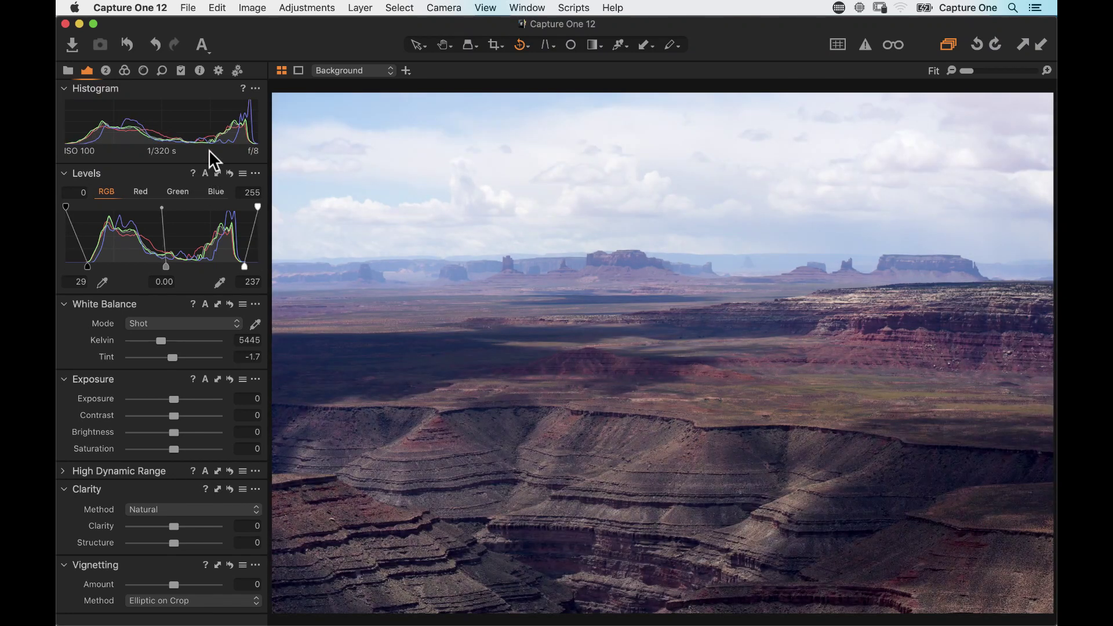
{"action": "left_click", "coordinate": [253, 8]}
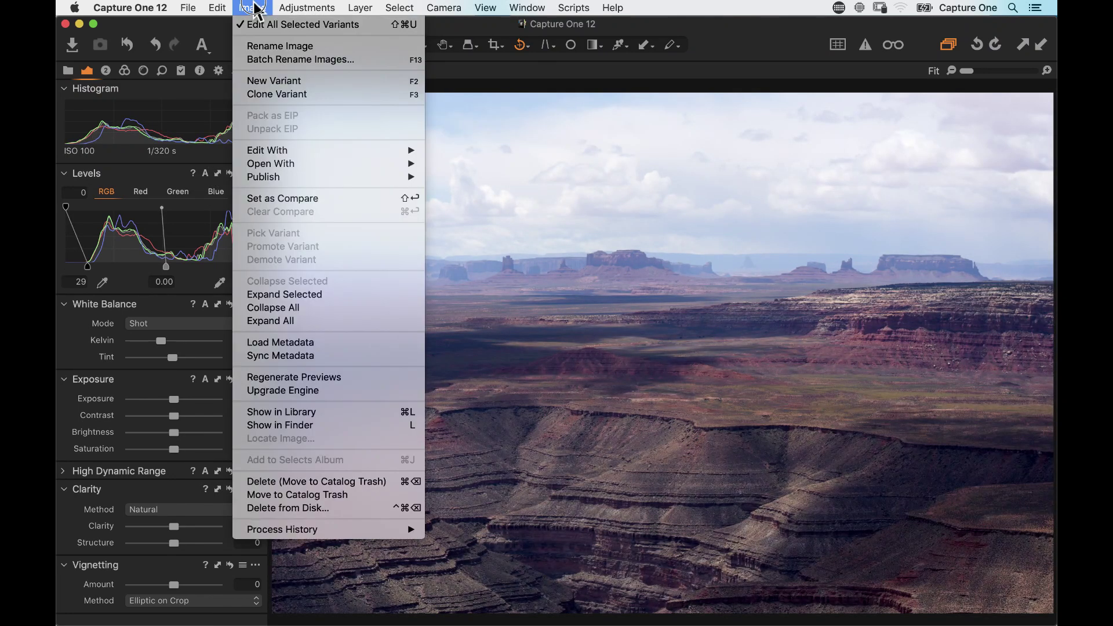
{"action": "left_click", "coordinate": [283, 82]}
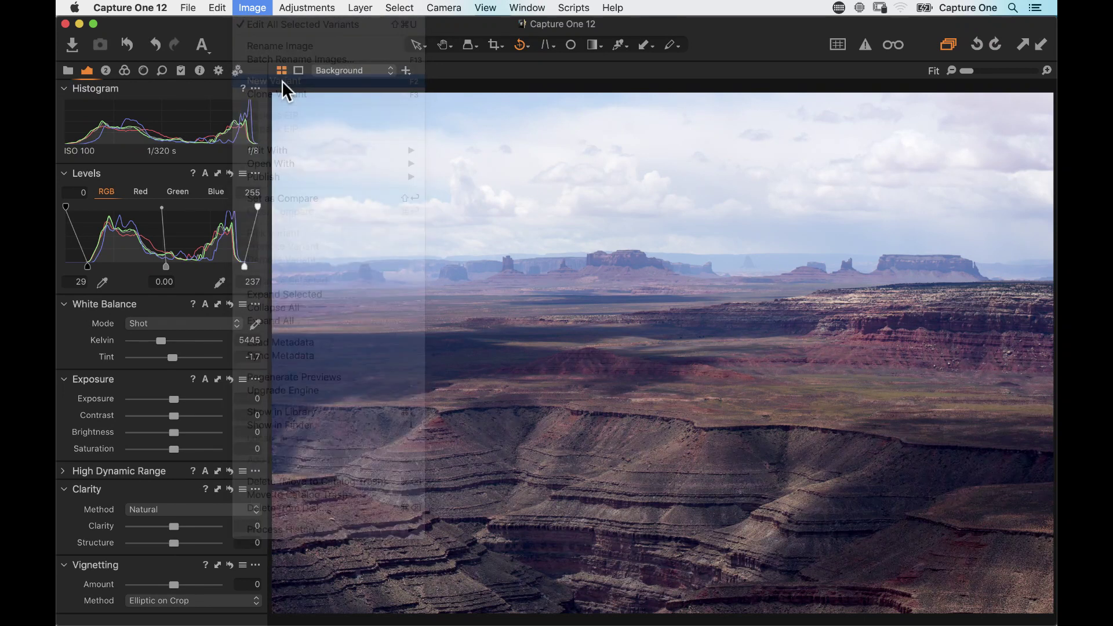
Step: Set the Levels channel mode preference to Red, Green, and Blue Channels and apply auto Levels to the new variant
{"action": "left_click", "coordinate": [149, 7]}
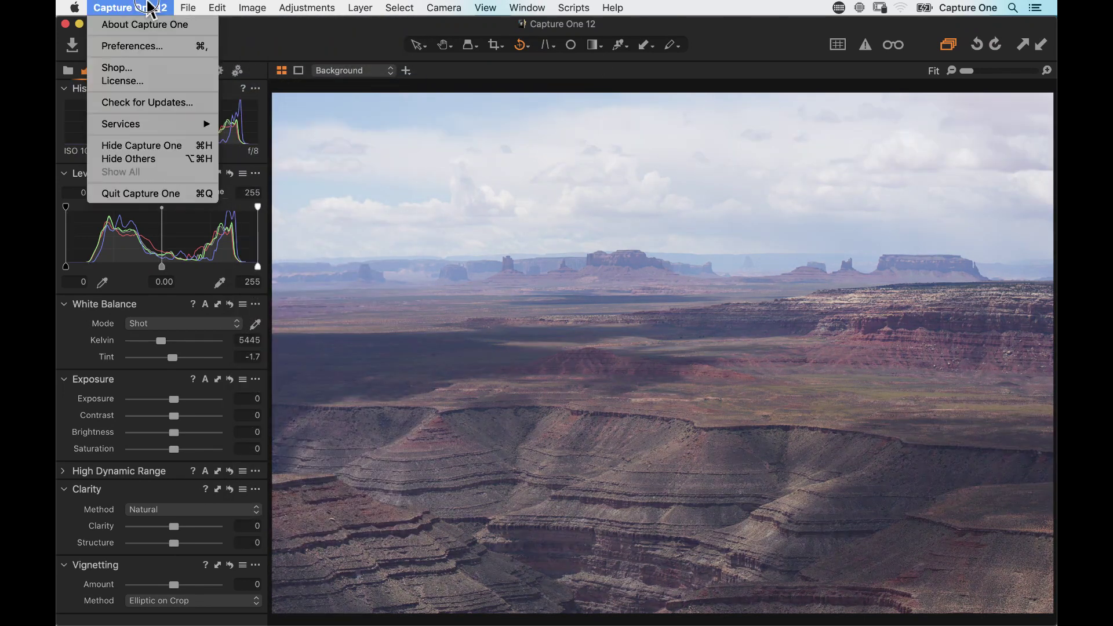
{"action": "left_click", "coordinate": [162, 47]}
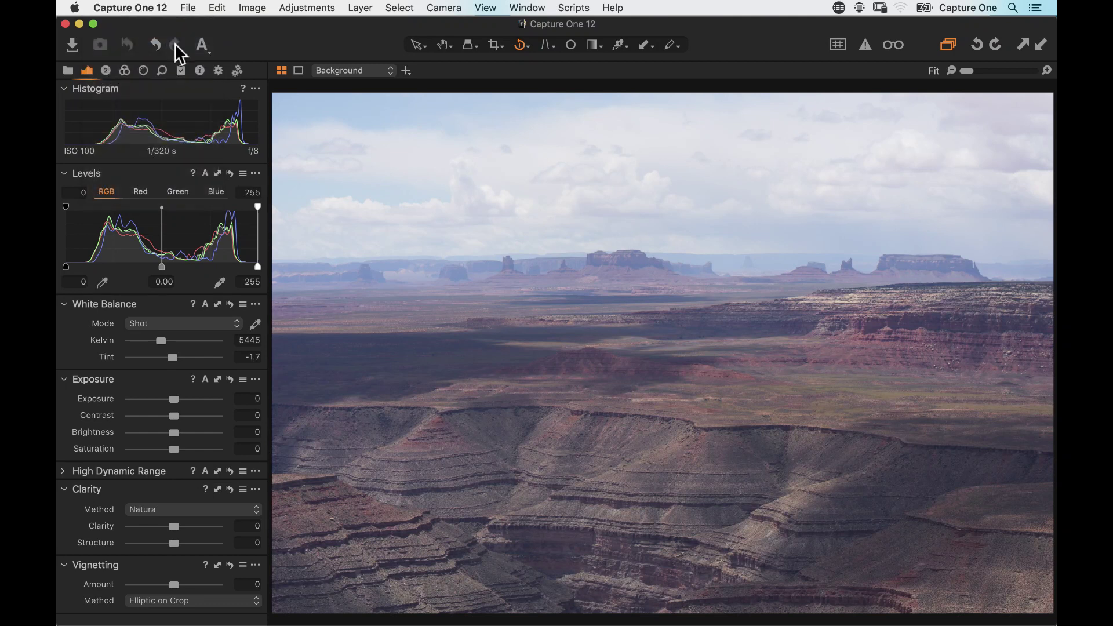
{"action": "left_click", "coordinate": [653, 339]}
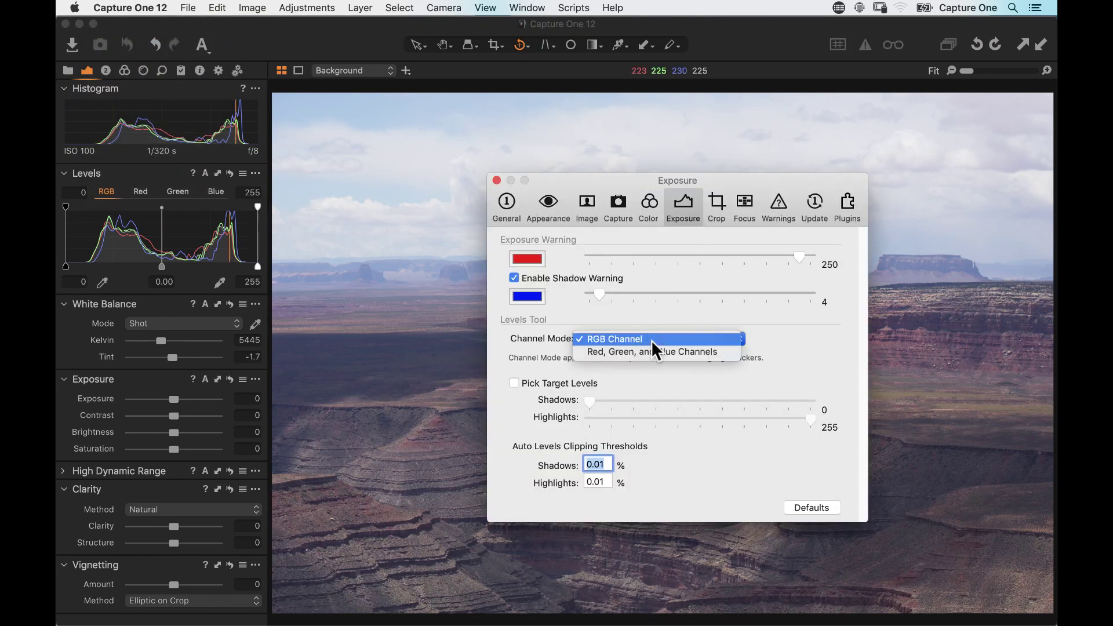
{"action": "left_click", "coordinate": [679, 353]}
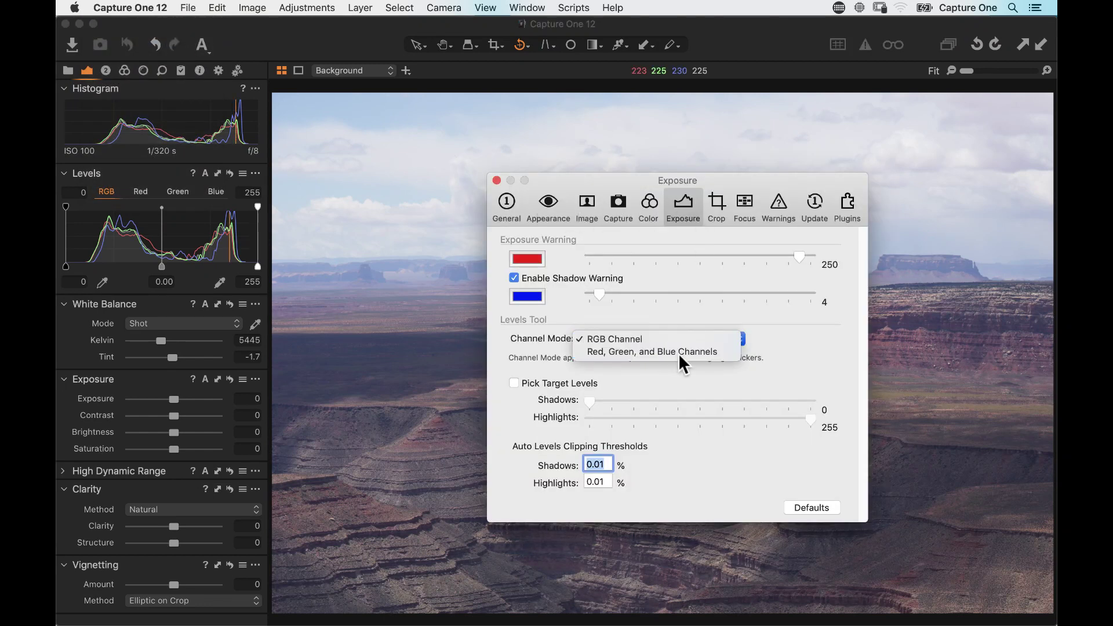
{"action": "left_click", "coordinate": [496, 181]}
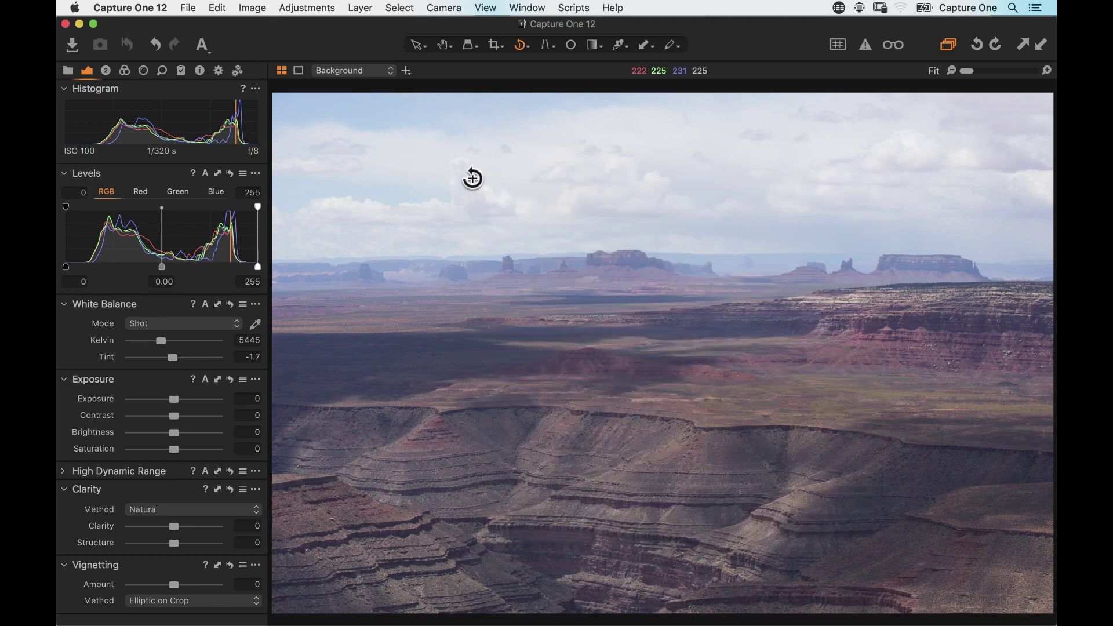
{"action": "left_click", "coordinate": [205, 174]}
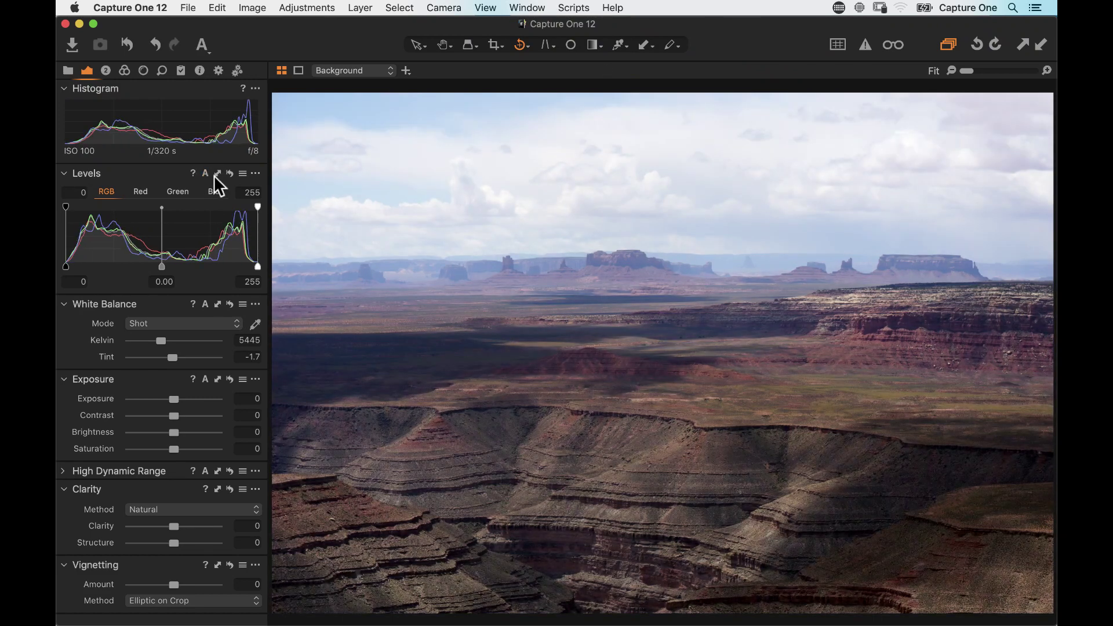
Step: Display the thumbnail strip beside the viewer, select variant 5 of _DSC6364.ARW and create another new variant
{"action": "key", "text": "super+b"}
{"action": "key", "text": "super+Right"}
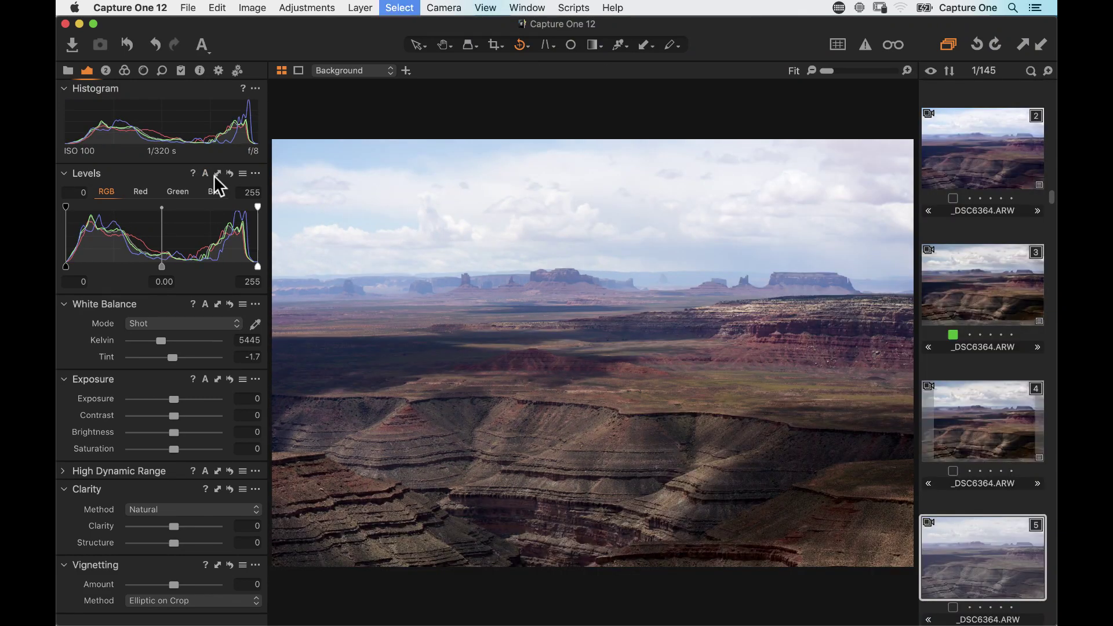
{"action": "key", "text": "super+Right"}
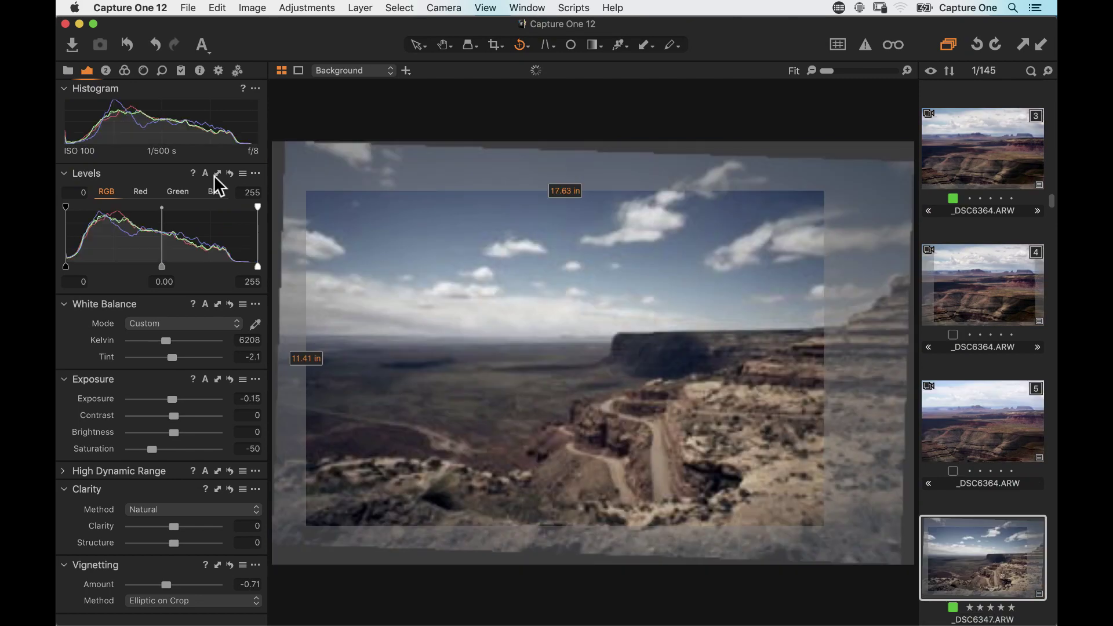
{"action": "left_click", "coordinate": [966, 454]}
{"action": "scroll", "coordinate": [993, 293], "scroll_direction": "up", "scroll_amount": 3}
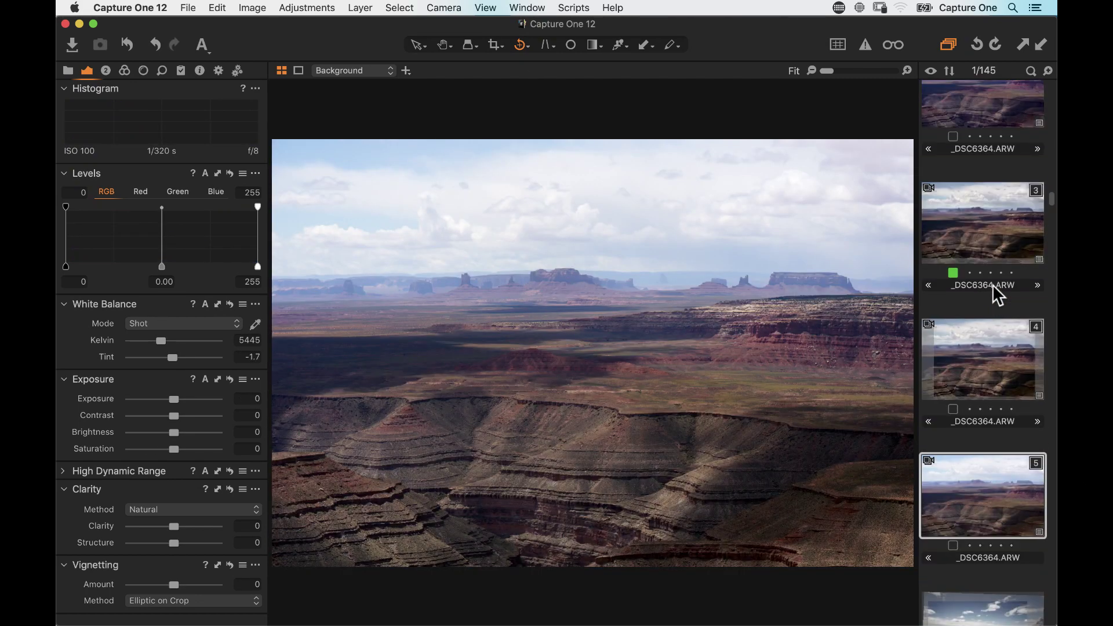
{"action": "scroll", "coordinate": [992, 284], "scroll_direction": "down", "scroll_amount": 2}
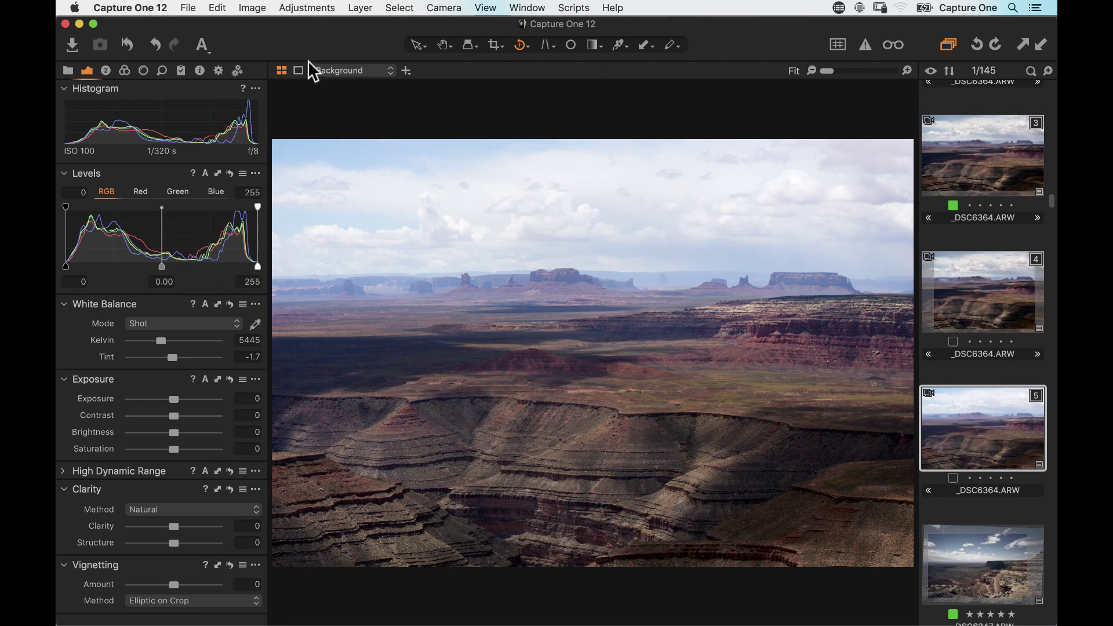
{"action": "left_click", "coordinate": [255, 7]}
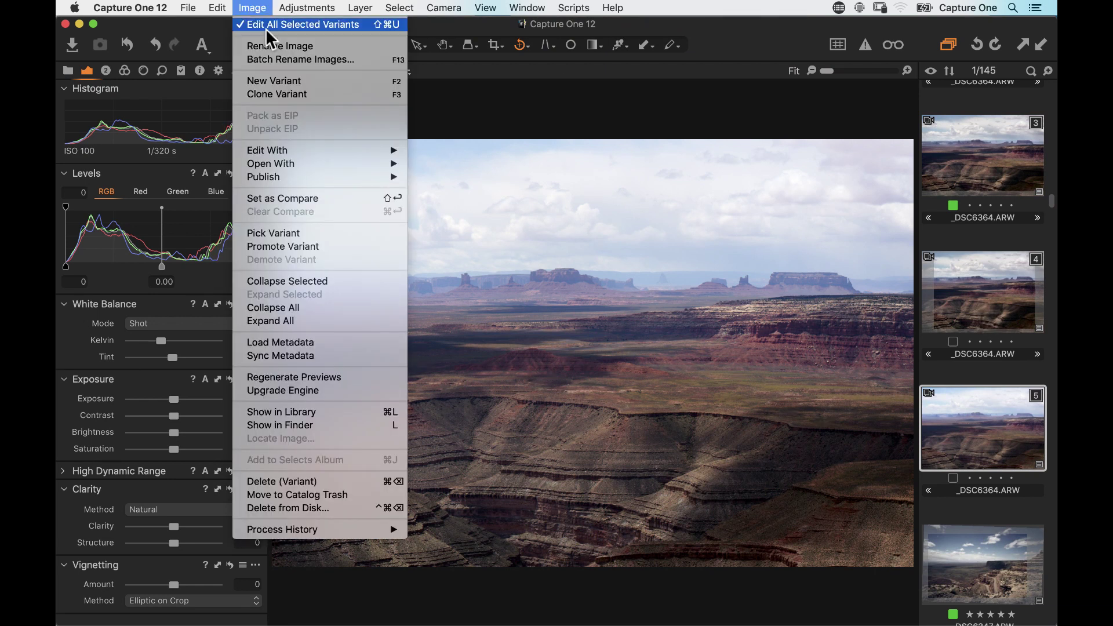
{"action": "left_click", "coordinate": [288, 83]}
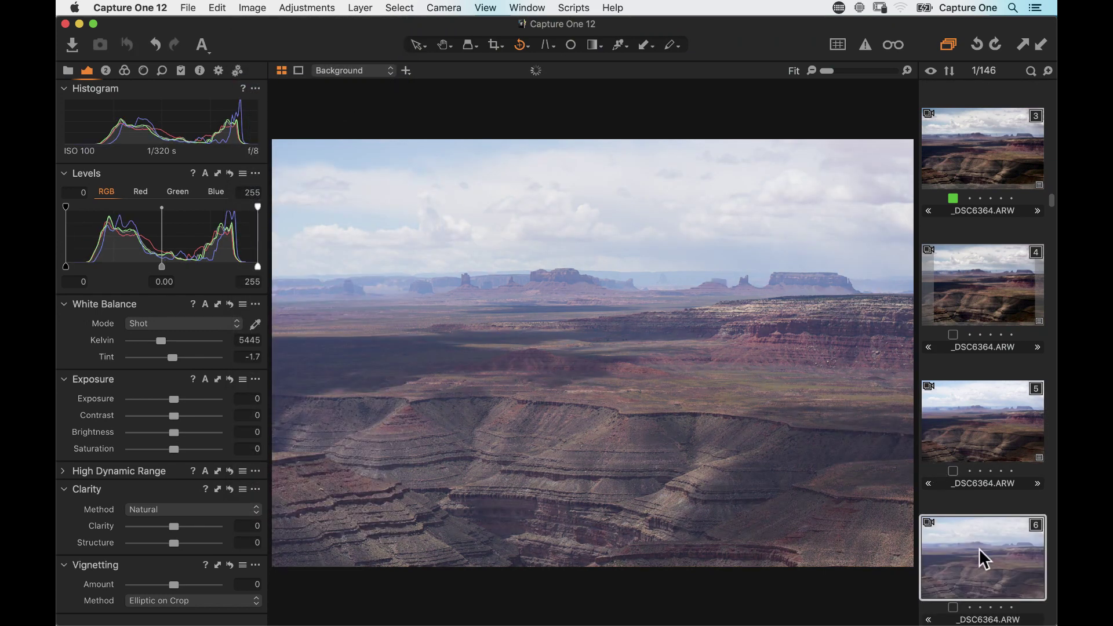
Step: Set the Levels channel mode preference to RGB Channel and apply auto Levels to variant 6
{"action": "left_click", "coordinate": [153, 7]}
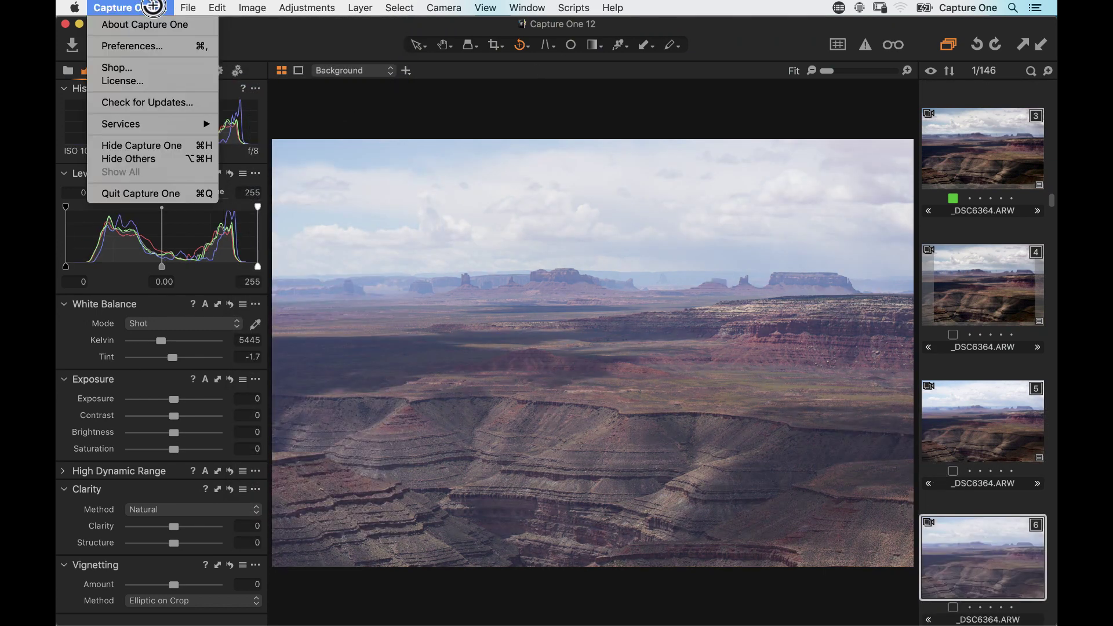
{"action": "left_click", "coordinate": [158, 48]}
{"action": "left_click", "coordinate": [620, 340]}
{"action": "left_click", "coordinate": [614, 326]}
{"action": "left_click", "coordinate": [496, 180]}
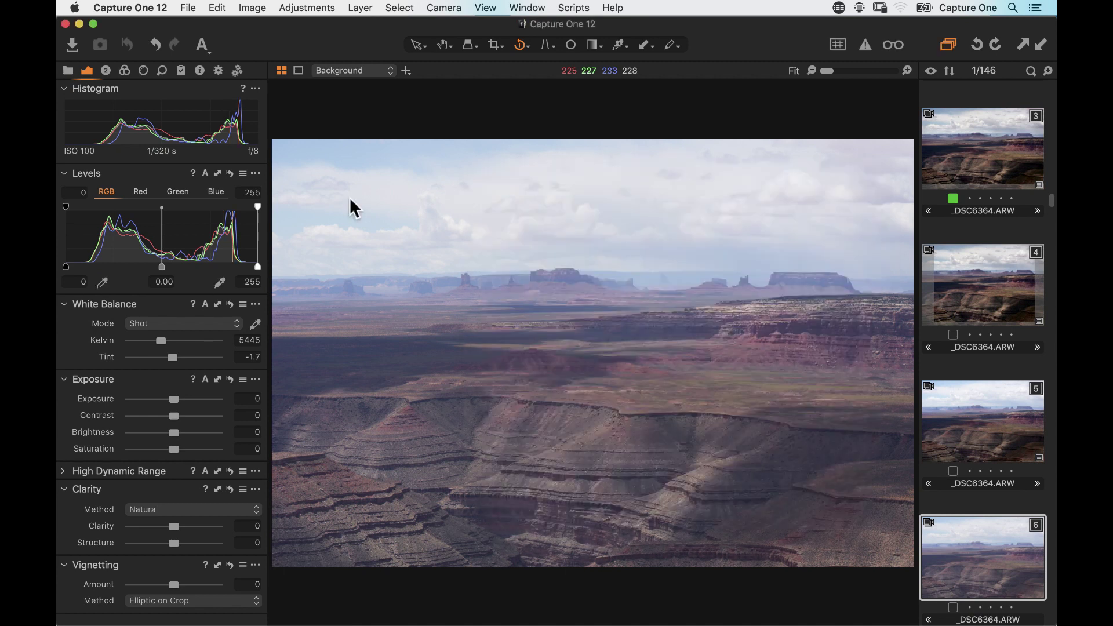
{"action": "left_click", "coordinate": [205, 173]}
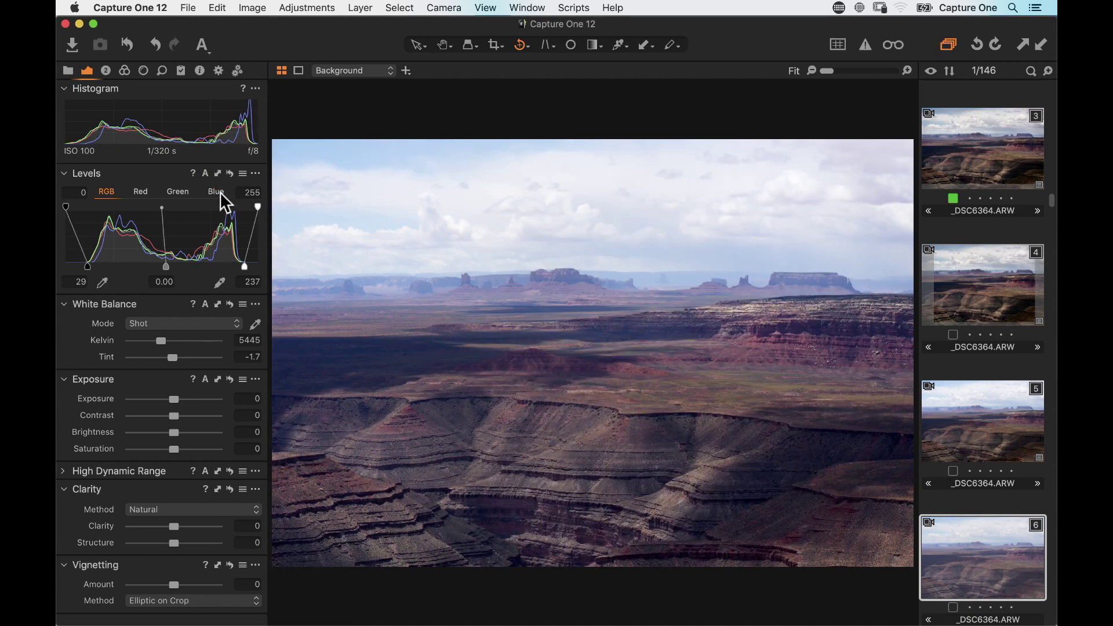
Step: Compare the auto Levels results of variants 5 and 6 by switching between them several times
{"action": "left_click", "coordinate": [976, 413]}
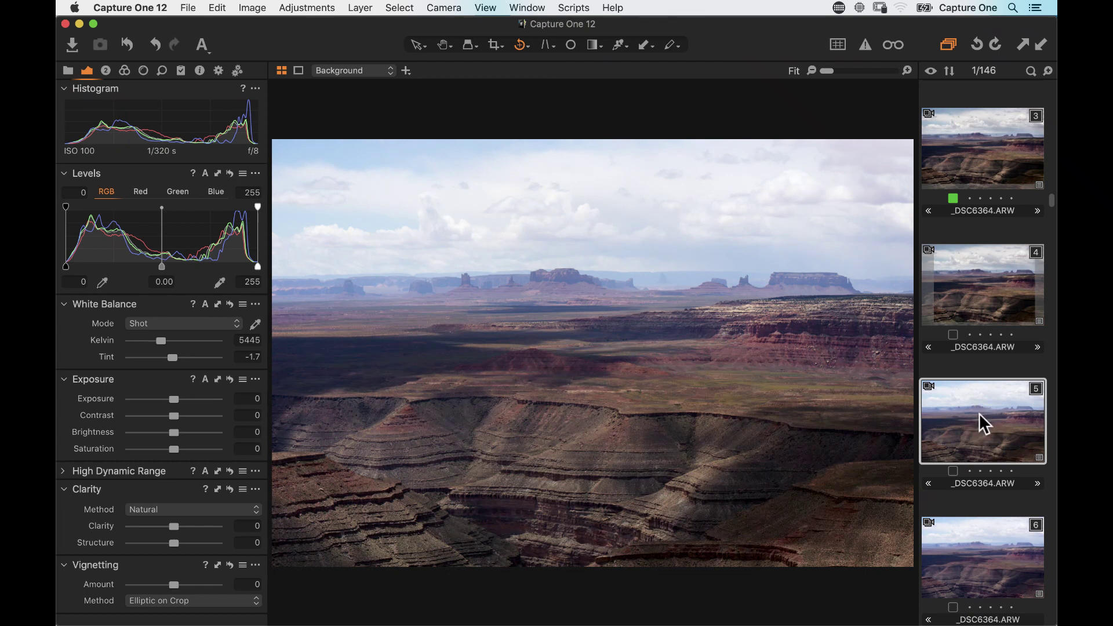
{"action": "left_click", "coordinate": [985, 560]}
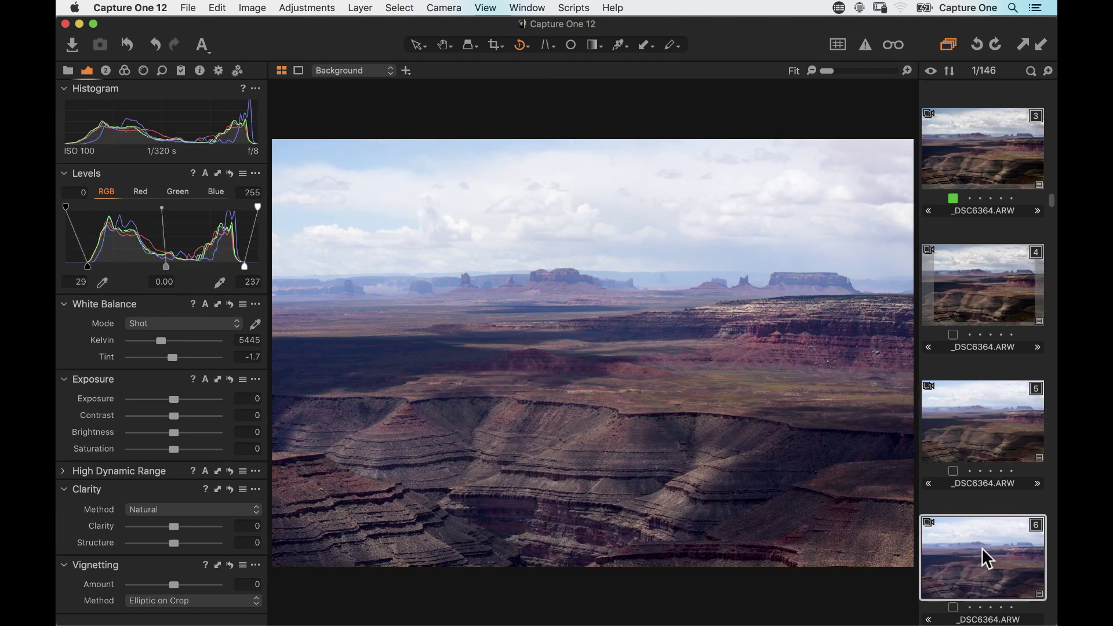
{"action": "left_click", "coordinate": [981, 453]}
{"action": "left_click", "coordinate": [990, 536]}
{"action": "left_click", "coordinate": [989, 432]}
{"action": "left_click", "coordinate": [1003, 553]}
{"action": "left_click", "coordinate": [976, 438]}
Step: Set the Levels channel mode preference back to Red, Green, and Blue Channels and close the preferences
{"action": "left_click", "coordinate": [130, 7]}
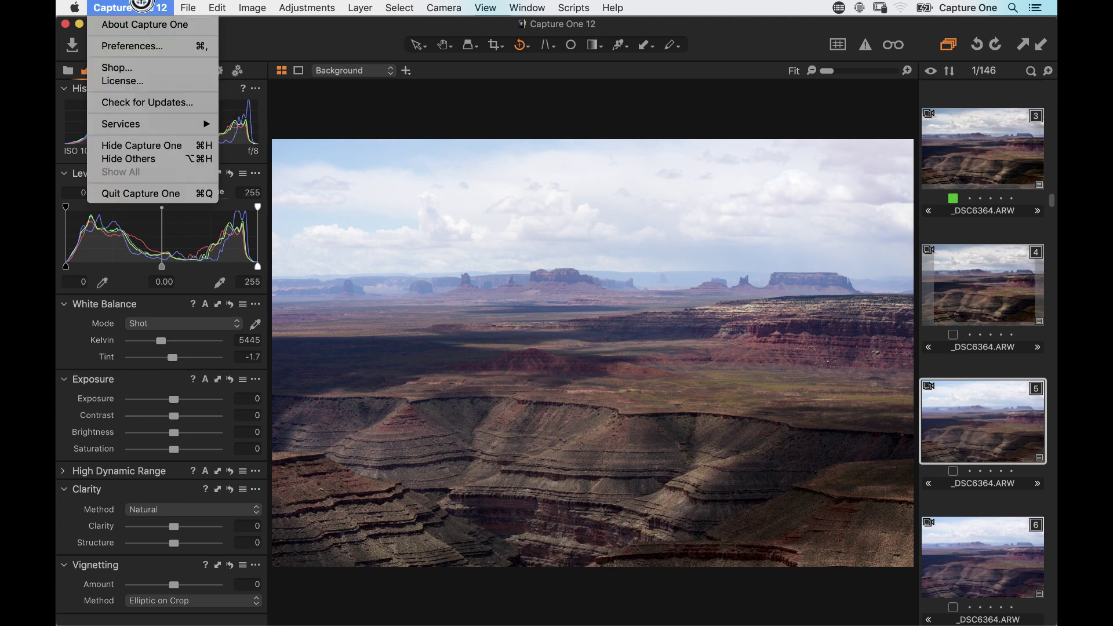
{"action": "left_click", "coordinate": [353, 128]}
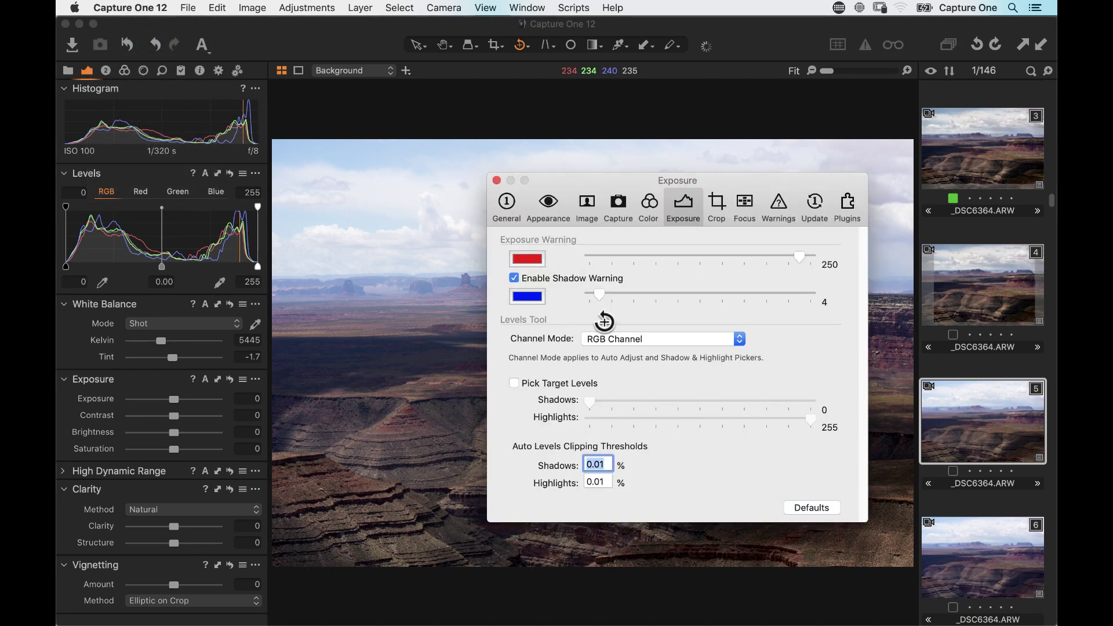
{"action": "left_click", "coordinate": [606, 339]}
{"action": "left_click", "coordinate": [651, 352]}
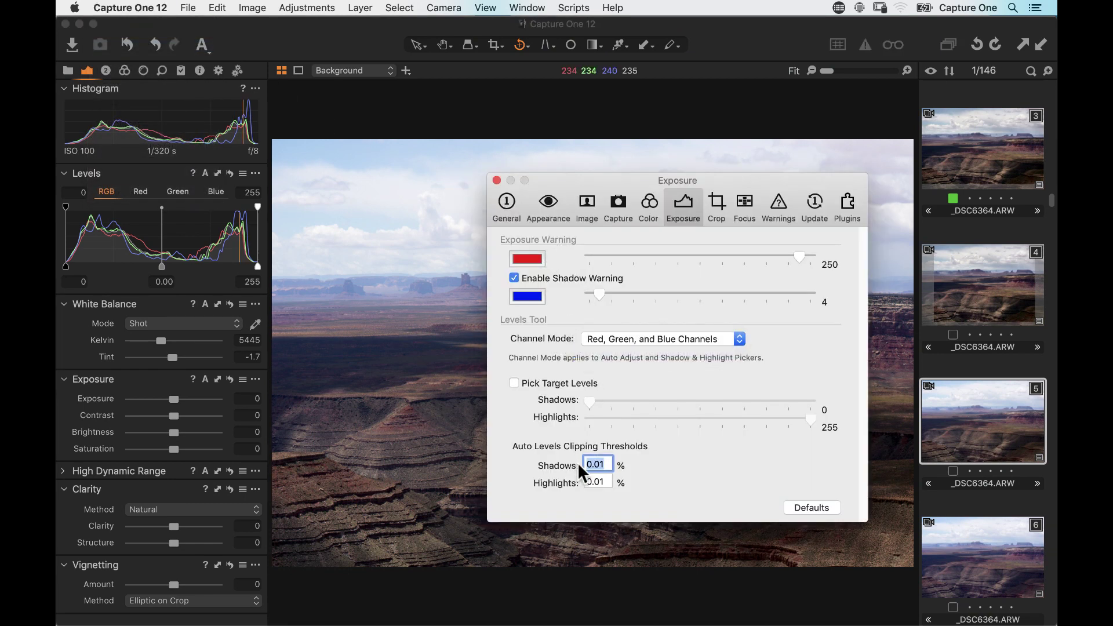
{"action": "left_click", "coordinate": [497, 181]}
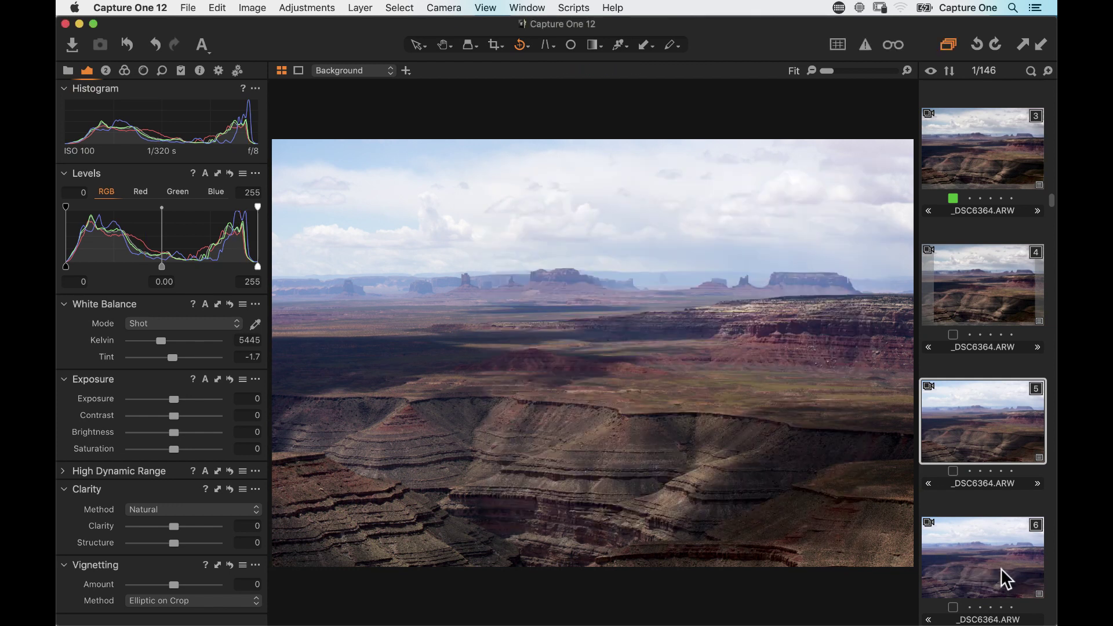
Step: Show the blue channel in variant 5's Levels and fine-tune its highlight input point around 237
{"action": "left_click", "coordinate": [221, 191]}
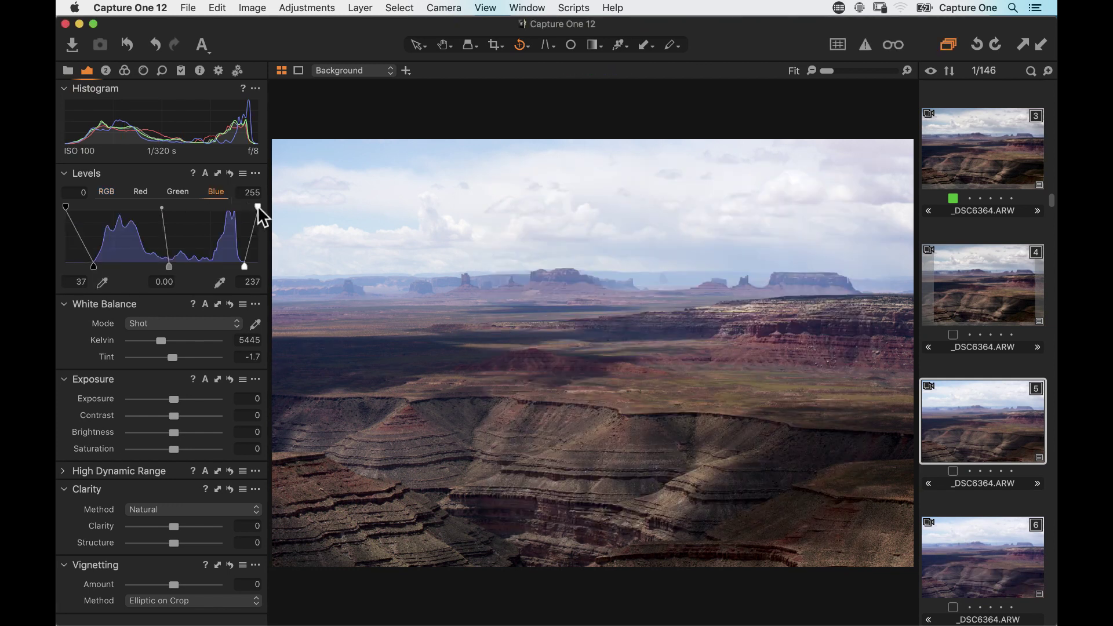
{"action": "left_click_drag", "start_coordinate": [244, 266], "coordinate": [241, 258]}
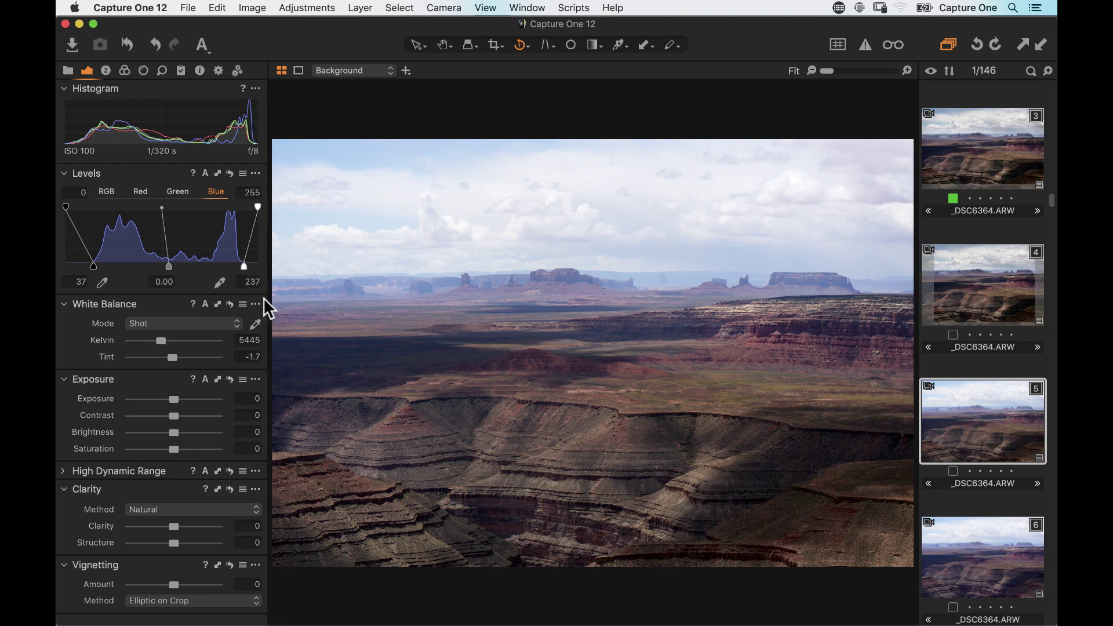
Step: Set Clarity to 34 and Contrast to 3 on variant 5, and return Levels to the combined RGB view
{"action": "left_click_drag", "start_coordinate": [174, 525], "coordinate": [189, 526]}
{"action": "mouse_move", "coordinate": [174, 416]}
{"action": "left_mouse_down"}
{"action": "mouse_move", "coordinate": [185, 415]}
{"action": "mouse_move", "coordinate": [173, 425]}
{"action": "left_mouse_up"}
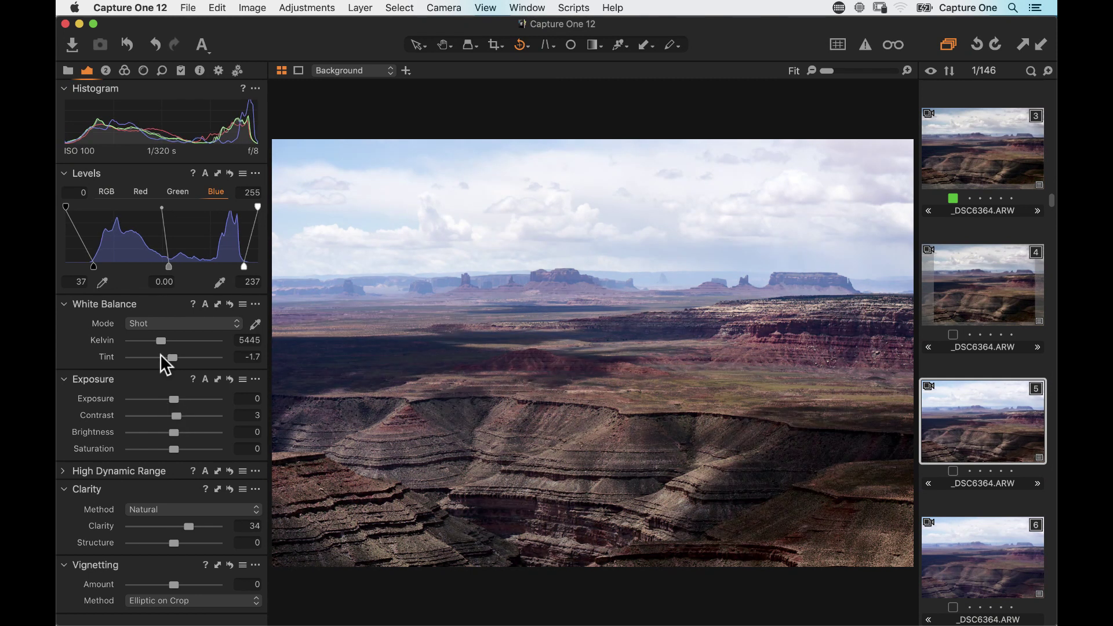
{"action": "left_click", "coordinate": [107, 192]}
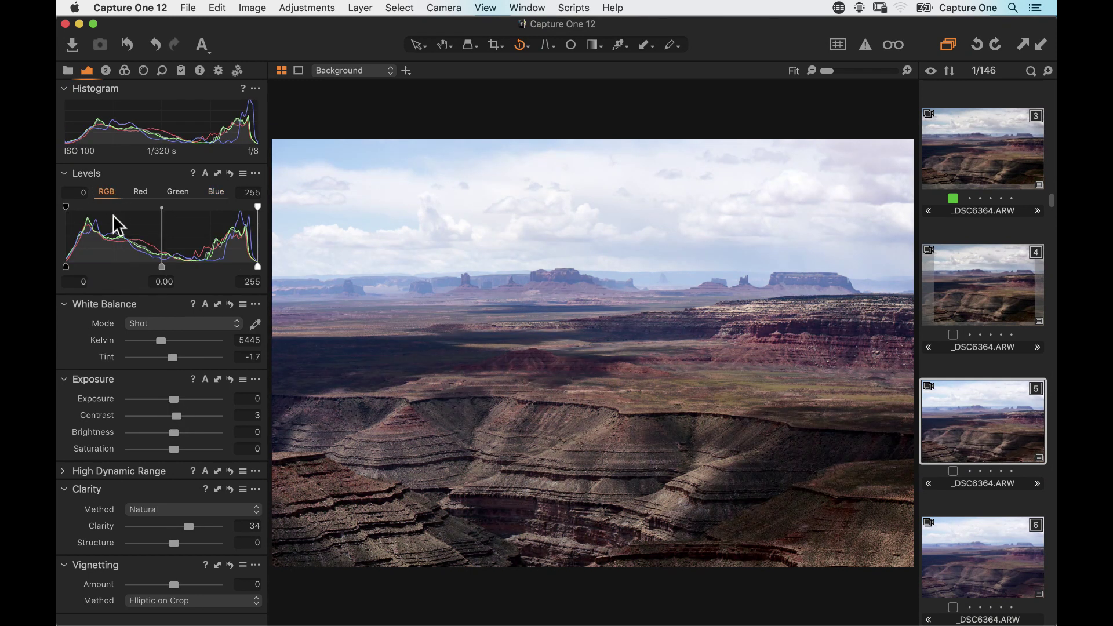